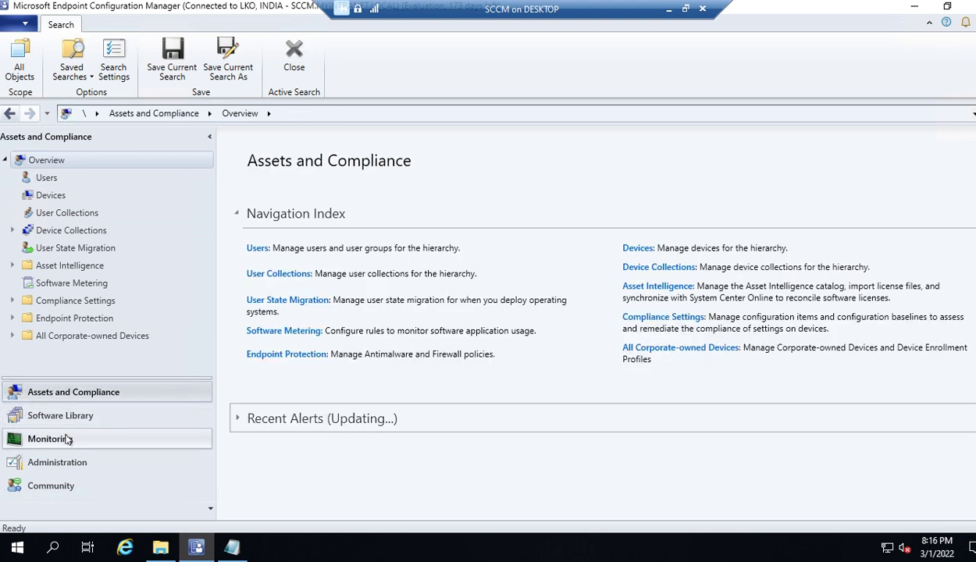
Open the Driver Packages list under Operating Systems in the Software Library workspace
{"action": "left_click", "coordinate": [53, 419]}
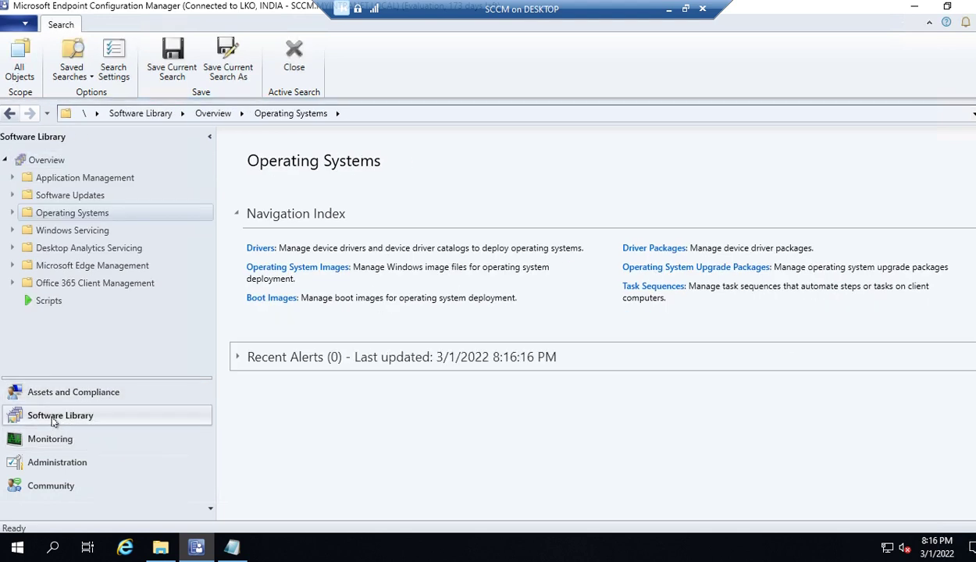
{"action": "left_click", "coordinate": [11, 213]}
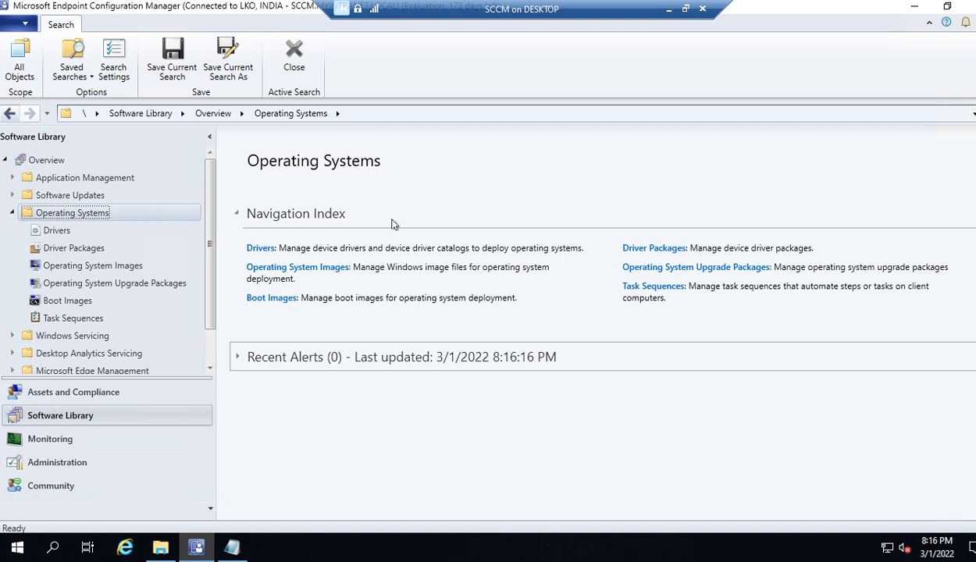
{"action": "left_click", "coordinate": [101, 249]}
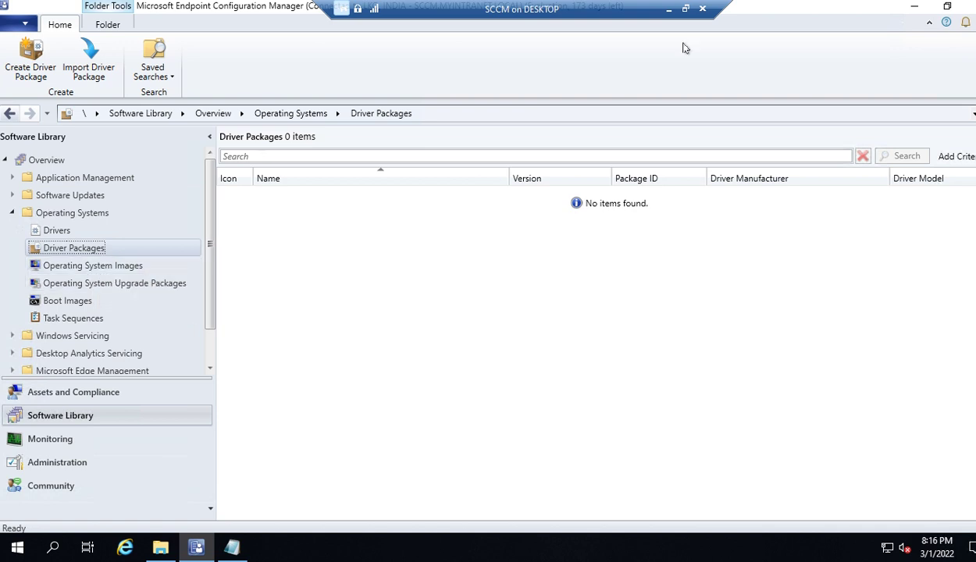
Switch to Computer Management on the local desktop and examine the display and network adapter categories in Device Manager, then close it
{"action": "left_click", "coordinate": [668, 8]}
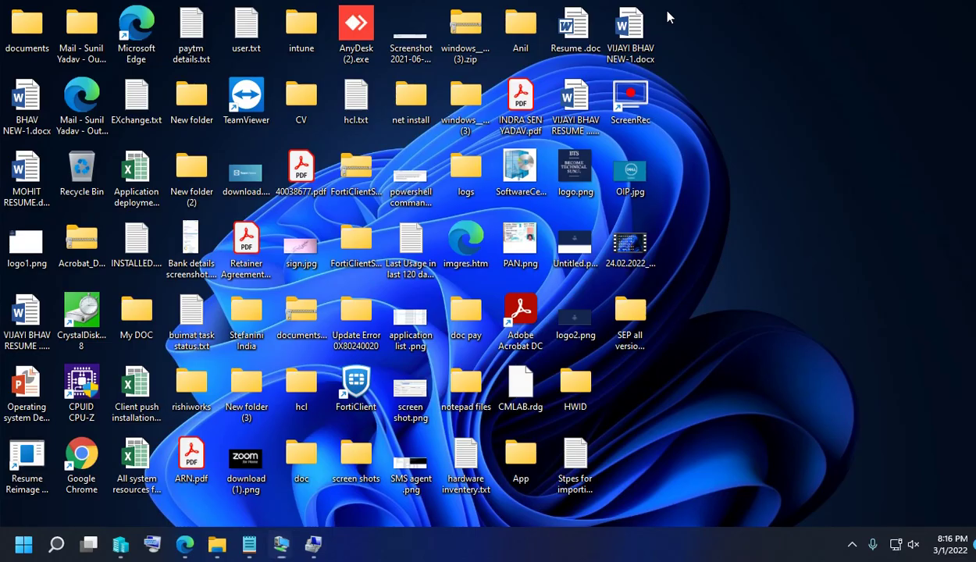
{"action": "left_click", "coordinate": [315, 547]}
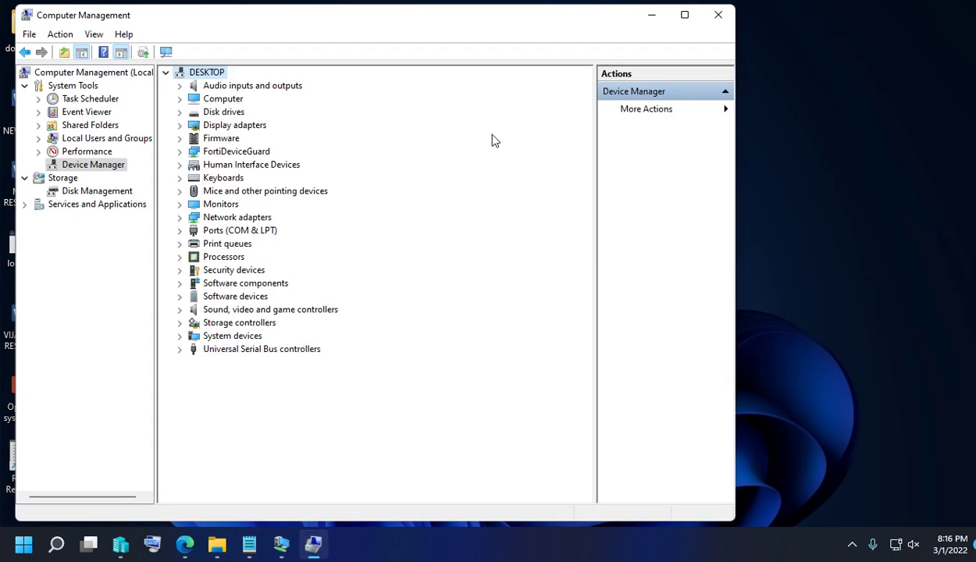
{"action": "left_click", "coordinate": [685, 15]}
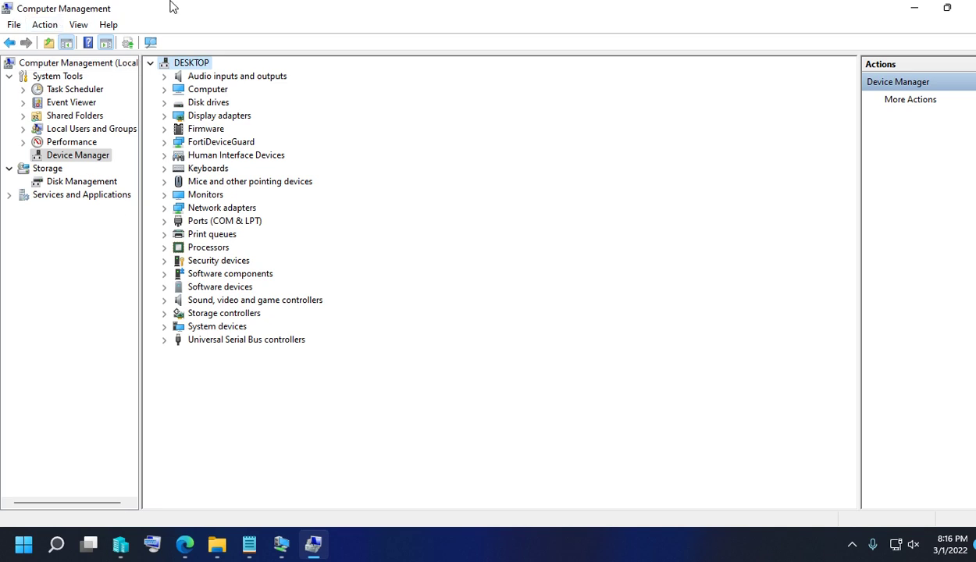
{"action": "left_click", "coordinate": [212, 79]}
{"action": "left_click", "coordinate": [206, 119]}
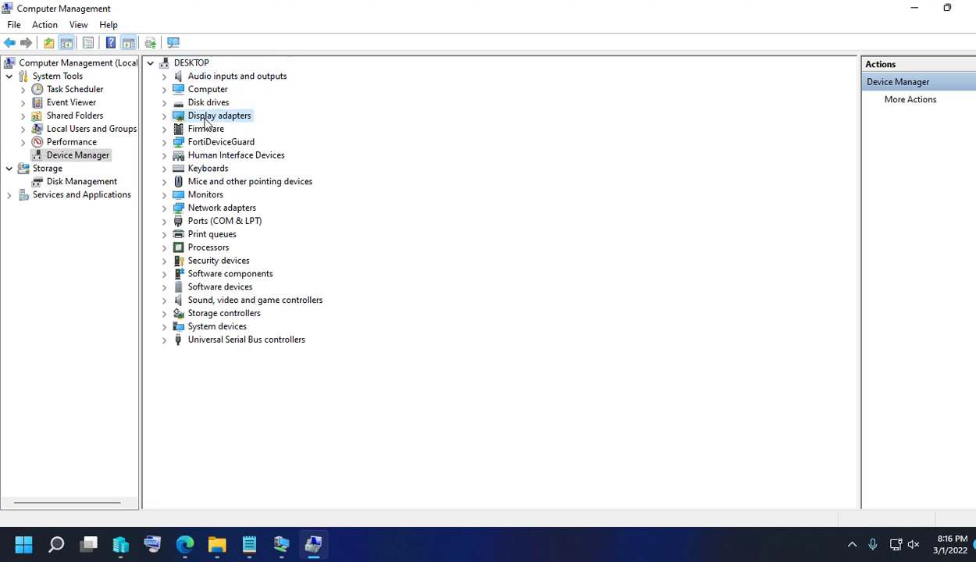
{"action": "left_click", "coordinate": [165, 117]}
{"action": "left_click", "coordinate": [195, 129]}
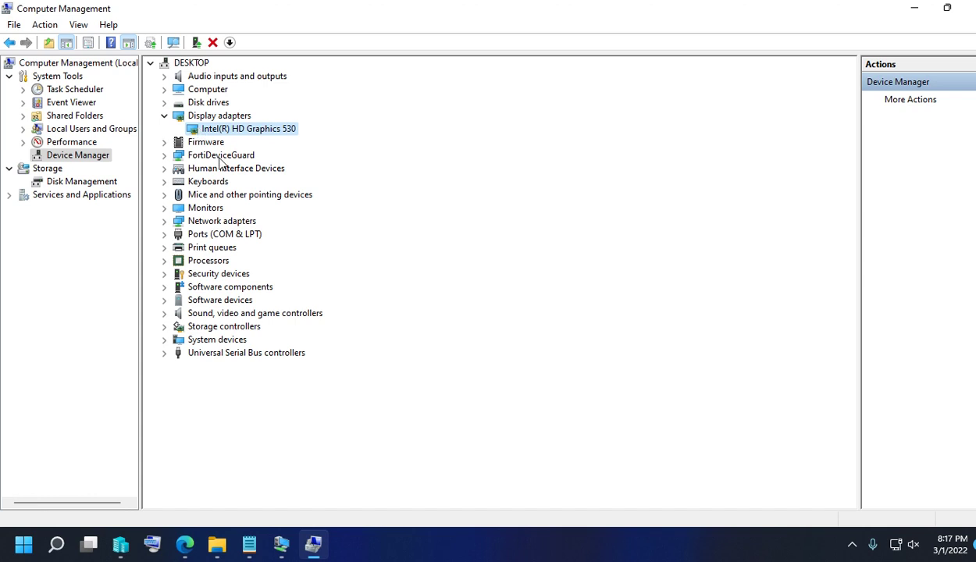
{"action": "left_click", "coordinate": [195, 223]}
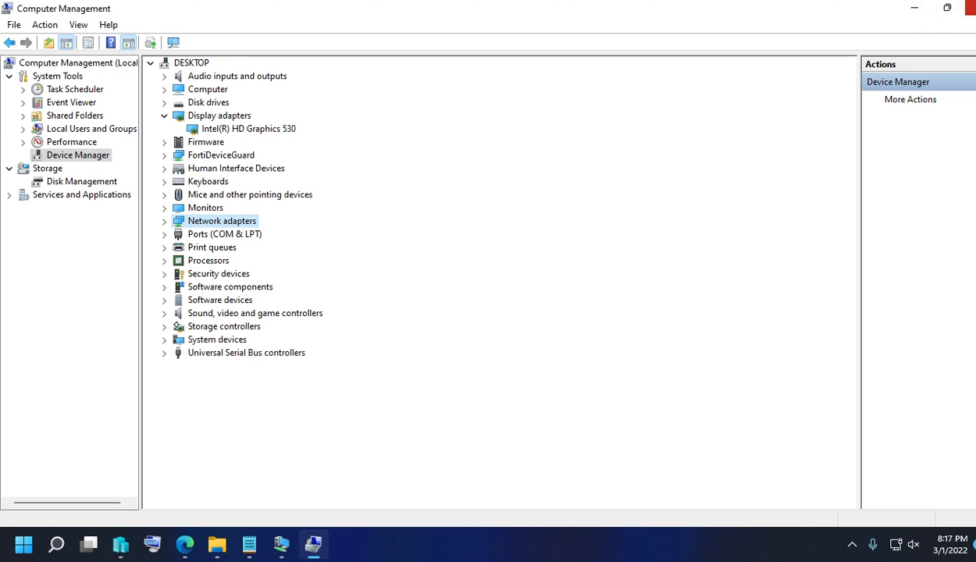
{"action": "left_click", "coordinate": [972, 8]}
Return to the SCCM remote session and examine the x64 and x86 boot images under Operating Systems
{"action": "mouse_move", "coordinate": [281, 544]}
{"action": "left_click", "coordinate": [331, 502]}
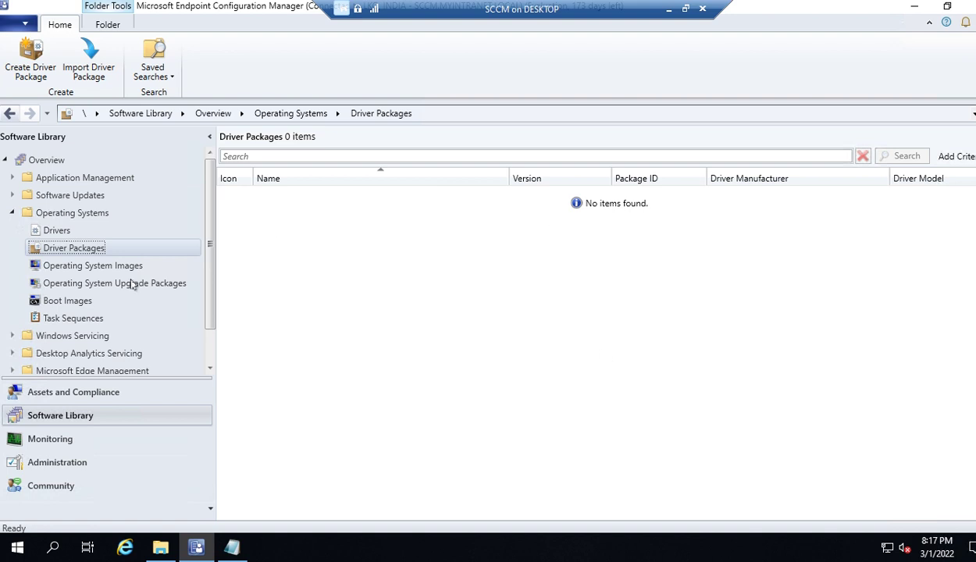
{"action": "left_click", "coordinate": [67, 302]}
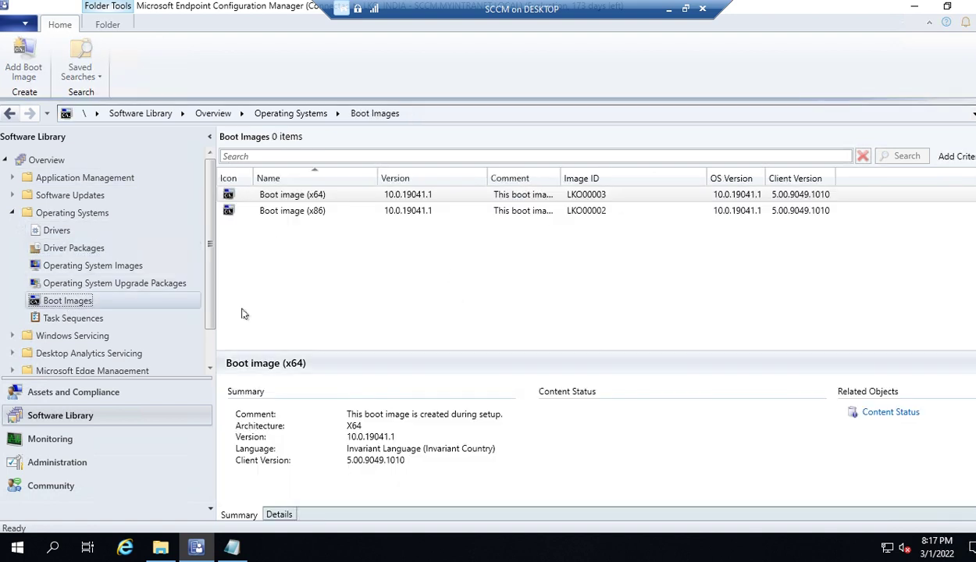
{"action": "left_click", "coordinate": [306, 211]}
{"action": "left_click", "coordinate": [312, 196]}
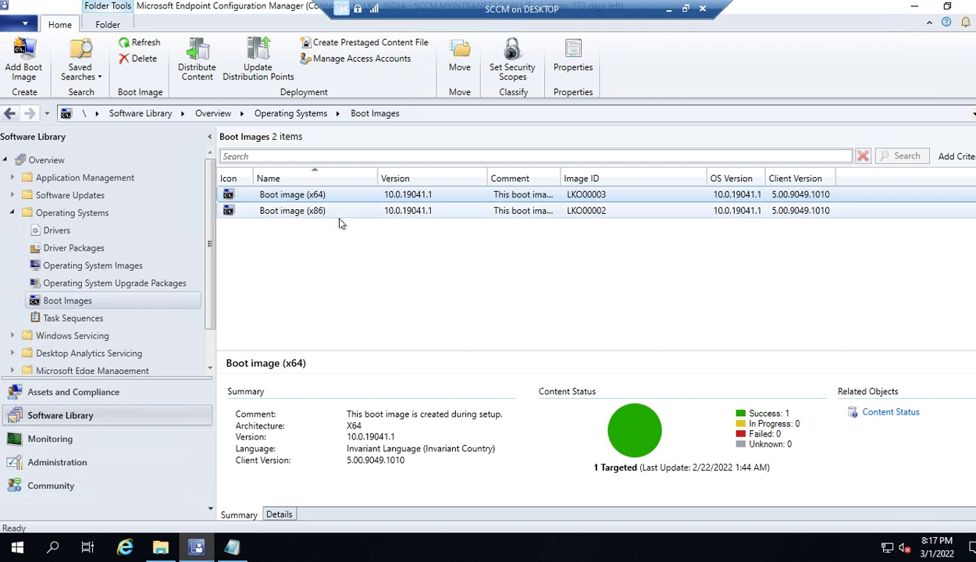
{"action": "left_click", "coordinate": [284, 211]}
{"action": "left_click", "coordinate": [283, 195]}
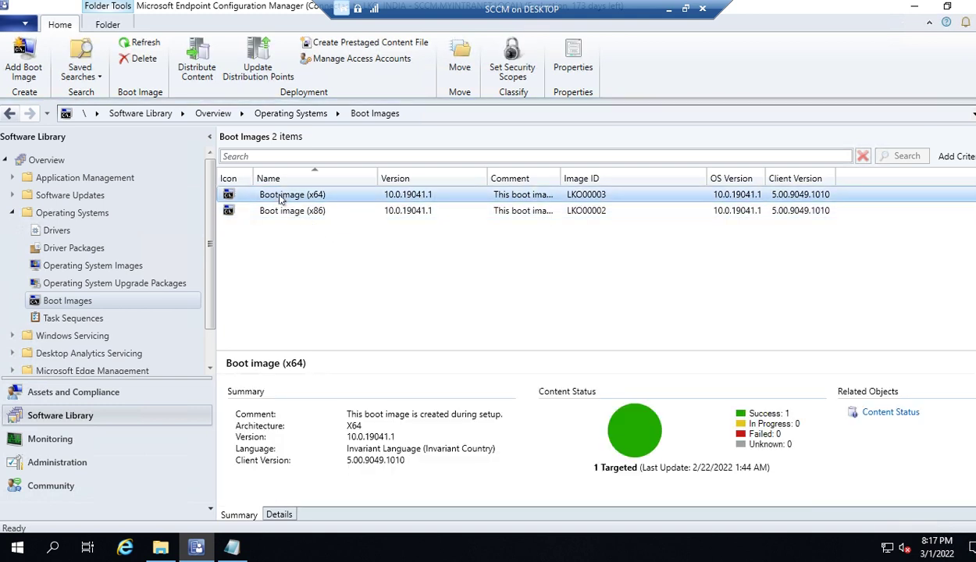
{"action": "left_click", "coordinate": [301, 213]}
{"action": "left_click", "coordinate": [286, 195]}
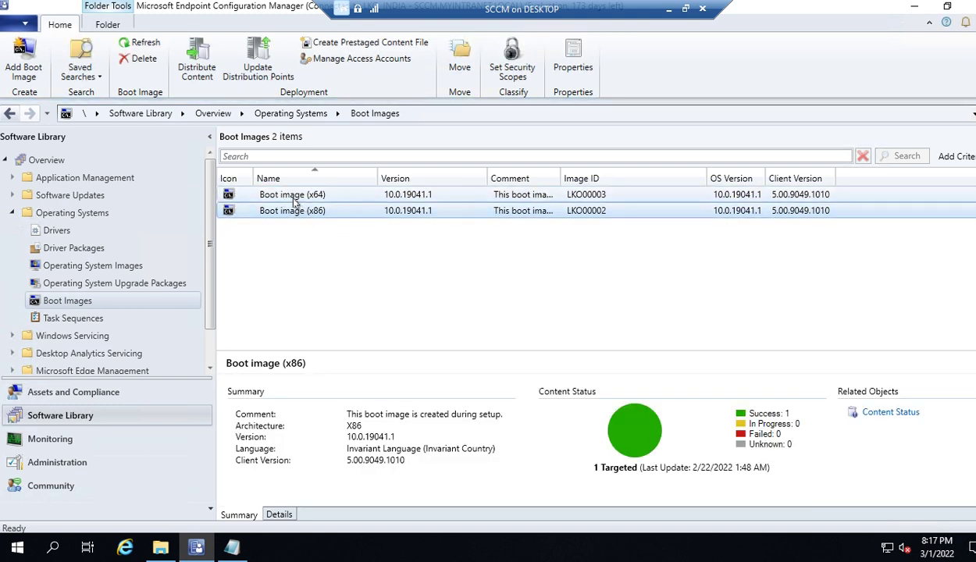
{"action": "left_click", "coordinate": [312, 215]}
{"action": "left_click", "coordinate": [281, 194]}
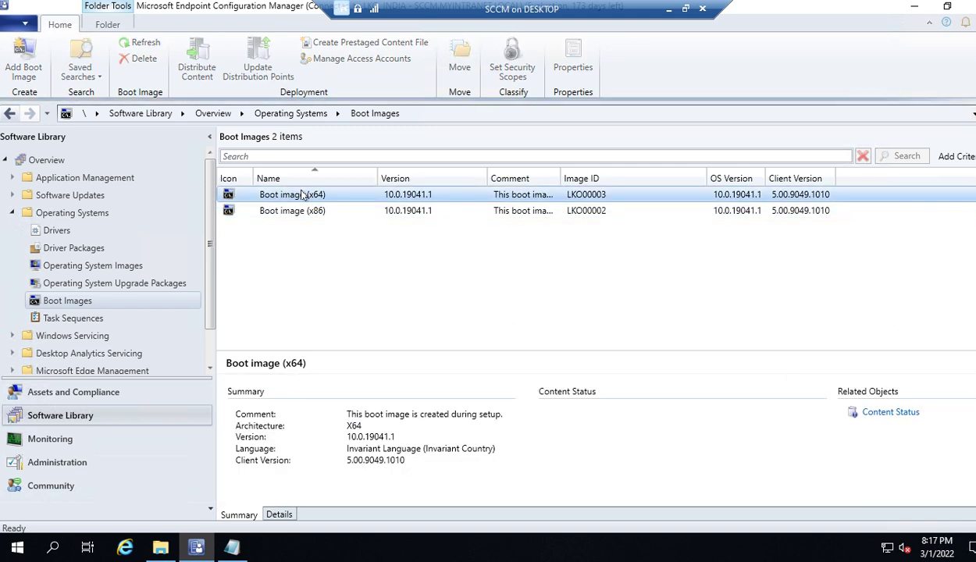
{"action": "left_click", "coordinate": [301, 211]}
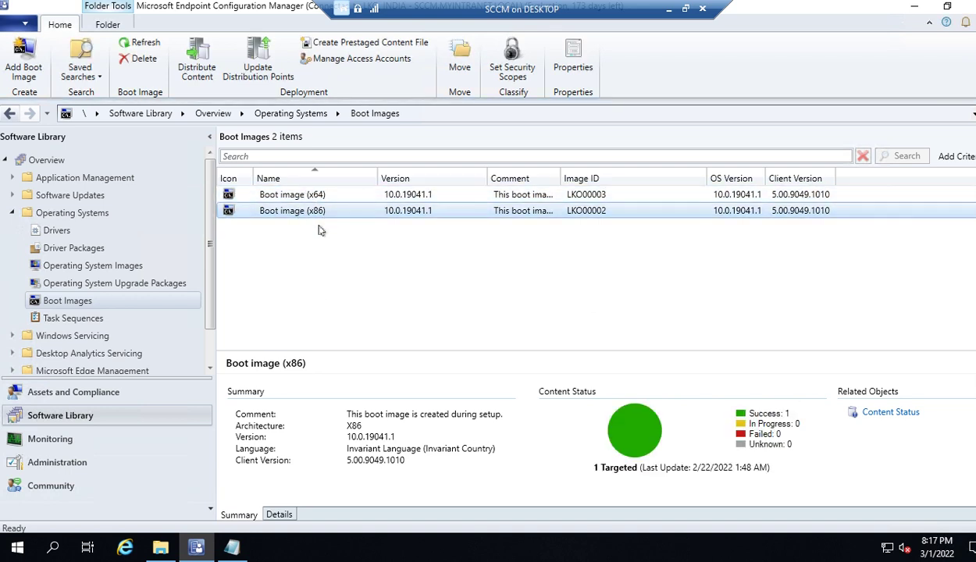
Check the driver list in the properties of Boot image (x64), leaving the settings untouched
{"action": "right_click", "coordinate": [297, 197]}
{"action": "left_click", "coordinate": [351, 363]}
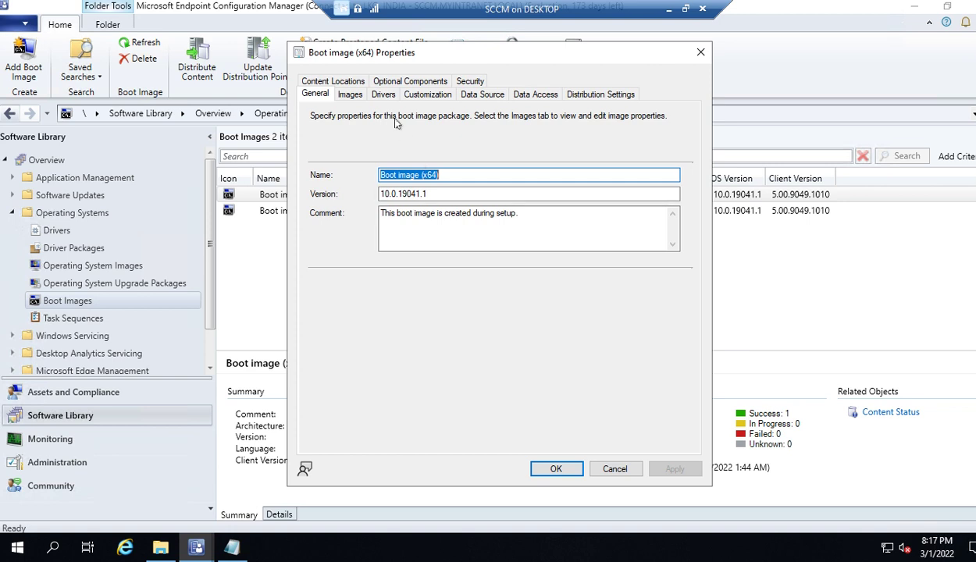
{"action": "left_click", "coordinate": [384, 94]}
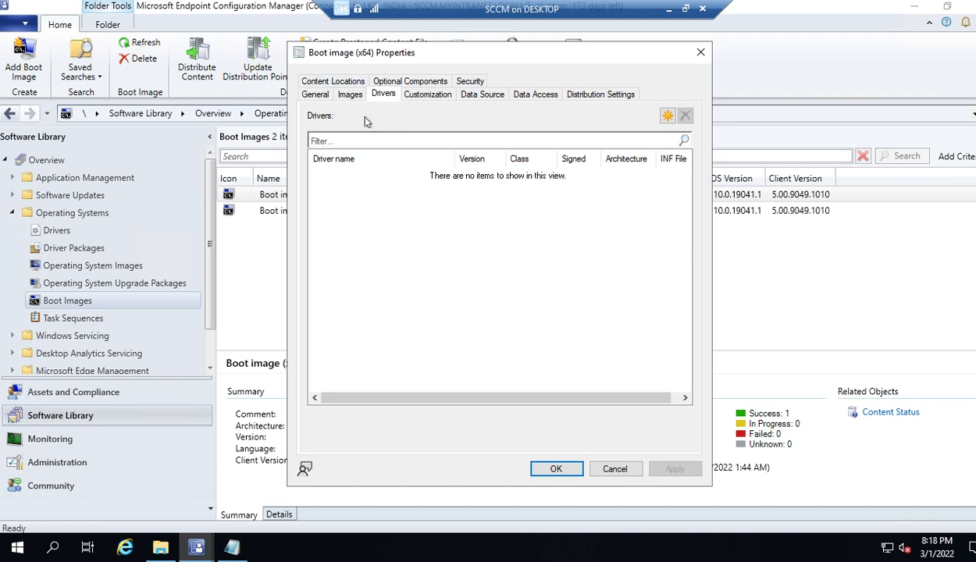
{"action": "left_click", "coordinate": [599, 469]}
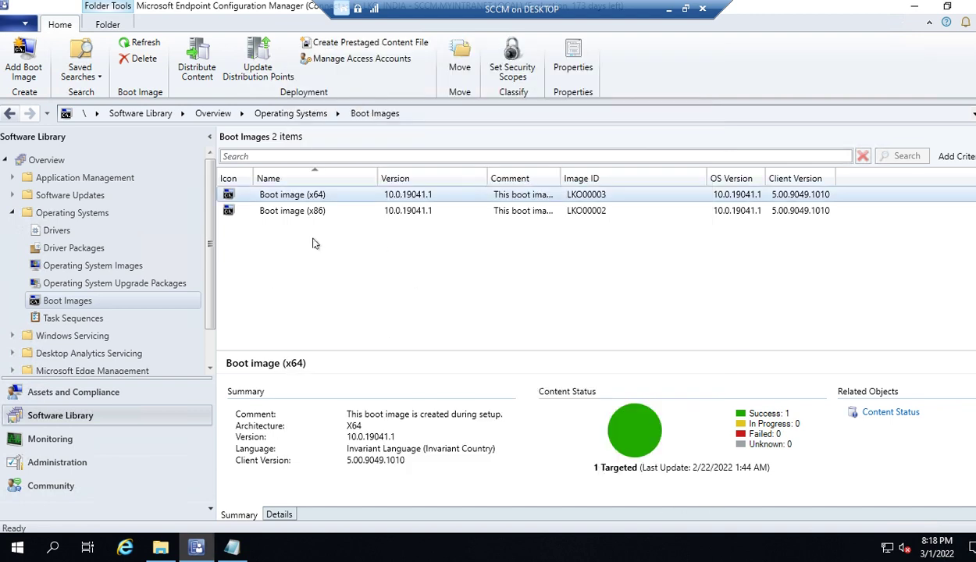
Check the driver list in the properties of Boot image (x86) and close the properties
{"action": "left_click", "coordinate": [298, 212]}
{"action": "right_click", "coordinate": [298, 212]}
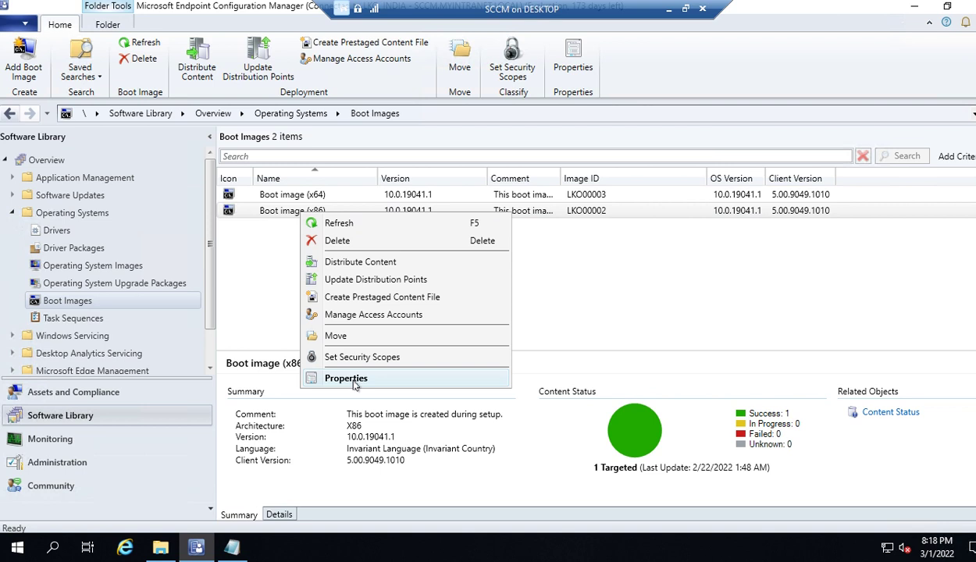
{"action": "left_click", "coordinate": [354, 378]}
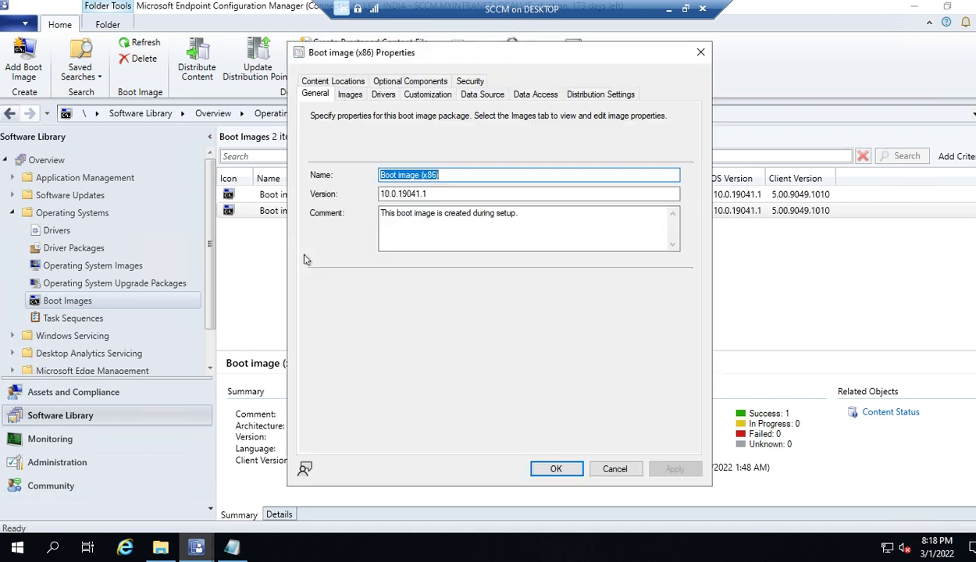
{"action": "left_click", "coordinate": [380, 94]}
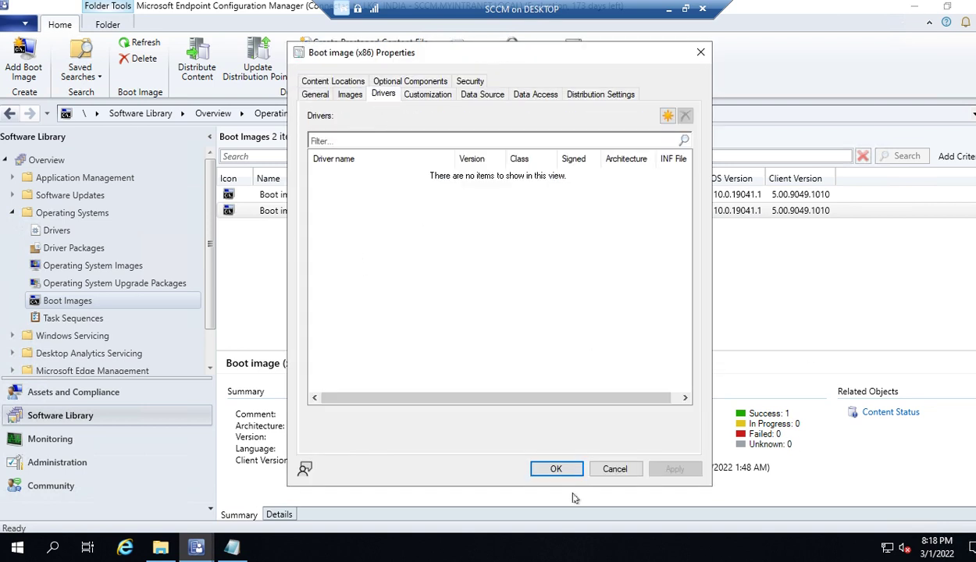
{"action": "left_click", "coordinate": [538, 467]}
{"action": "left_click", "coordinate": [292, 195]}
{"action": "left_click", "coordinate": [297, 211]}
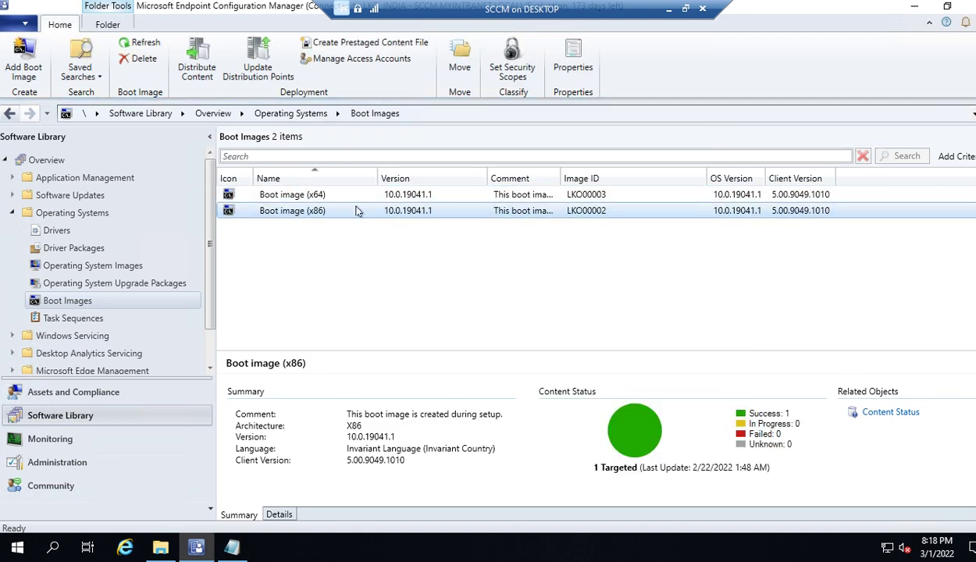
{"action": "left_click", "coordinate": [312, 195]}
{"action": "left_click", "coordinate": [331, 211]}
Switch to the Lenovo support page in Edge and examine the SCCM package listing for the ThinkPad L14 Gen 2
{"action": "left_click", "coordinate": [668, 8]}
{"action": "left_click", "coordinate": [185, 541]}
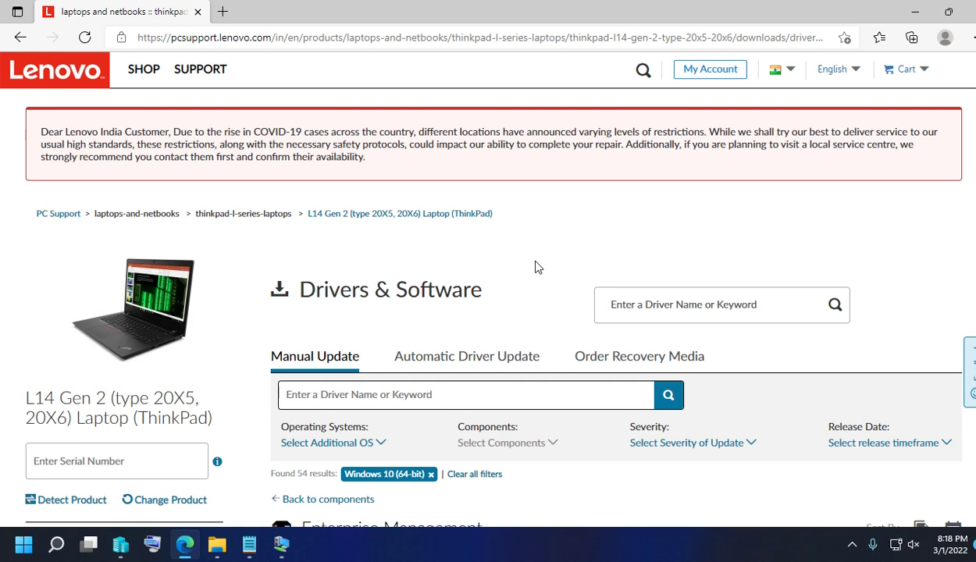
{"action": "scroll", "coordinate": [545, 274], "scroll_direction": "down", "scroll_amount": 3}
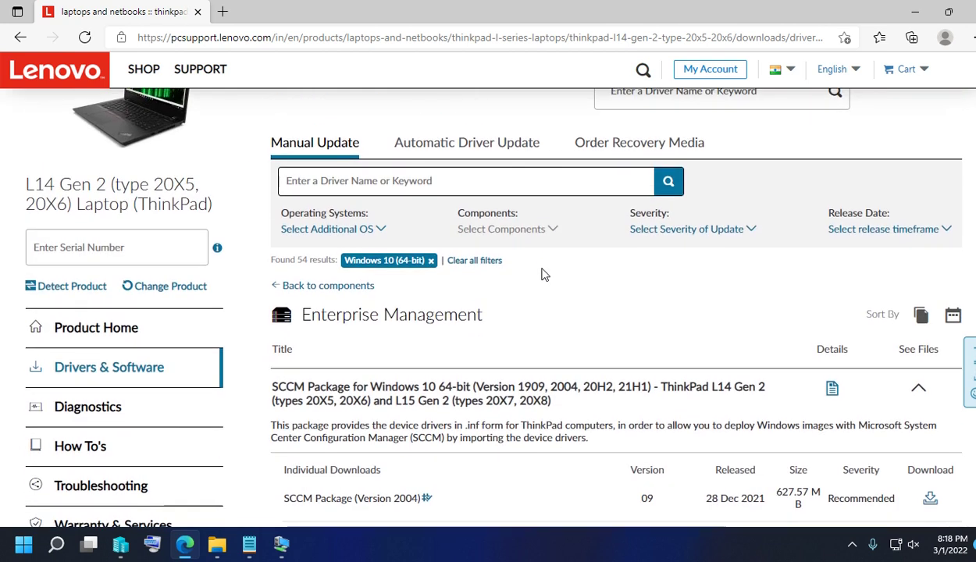
{"action": "scroll", "coordinate": [549, 278], "scroll_direction": "up", "scroll_amount": 3}
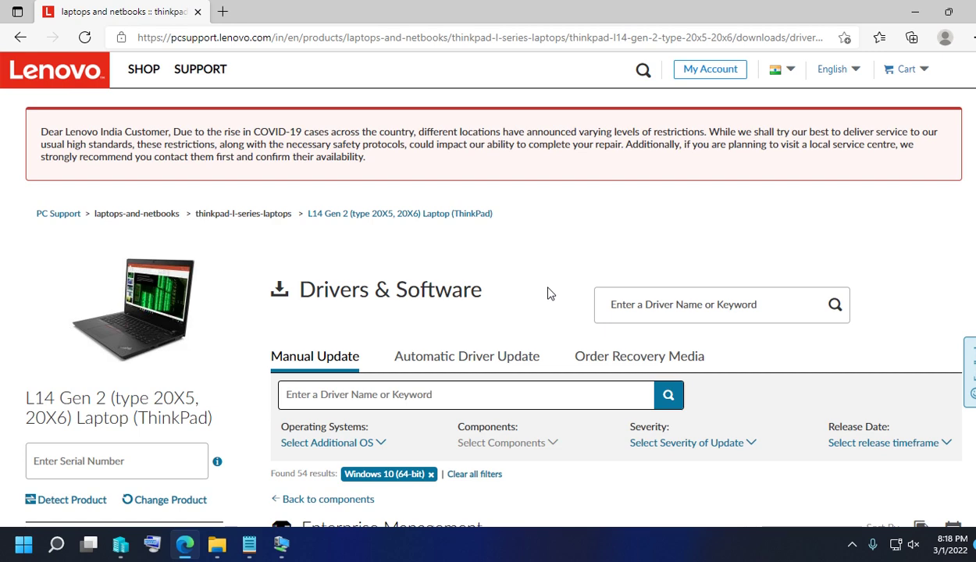
{"action": "scroll", "coordinate": [547, 293], "scroll_direction": "down", "scroll_amount": 5}
{"action": "scroll", "coordinate": [549, 286], "scroll_direction": "down", "scroll_amount": 1}
{"action": "scroll", "coordinate": [183, 284], "scroll_direction": "up", "scroll_amount": 5}
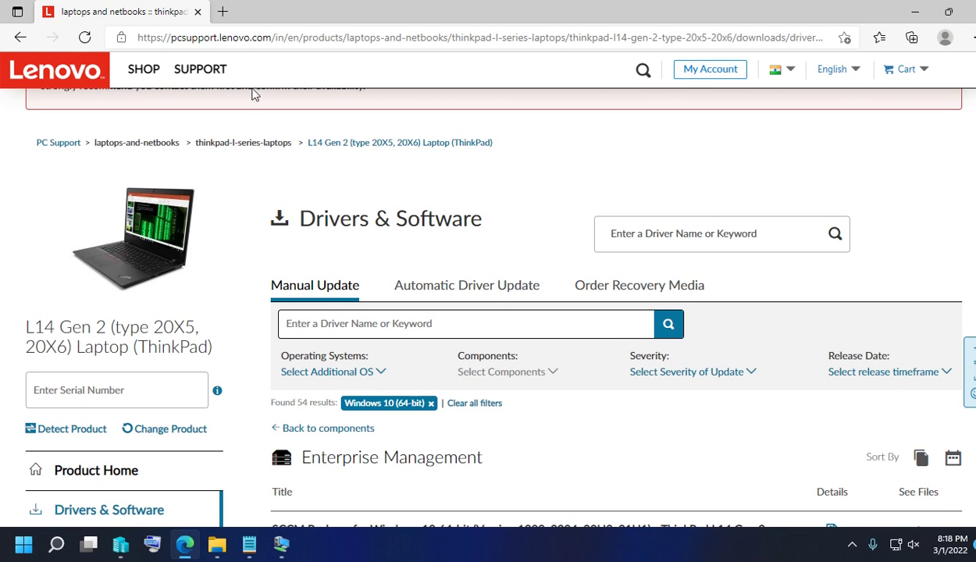
{"action": "scroll", "coordinate": [536, 227], "scroll_direction": "up", "scroll_amount": 1}
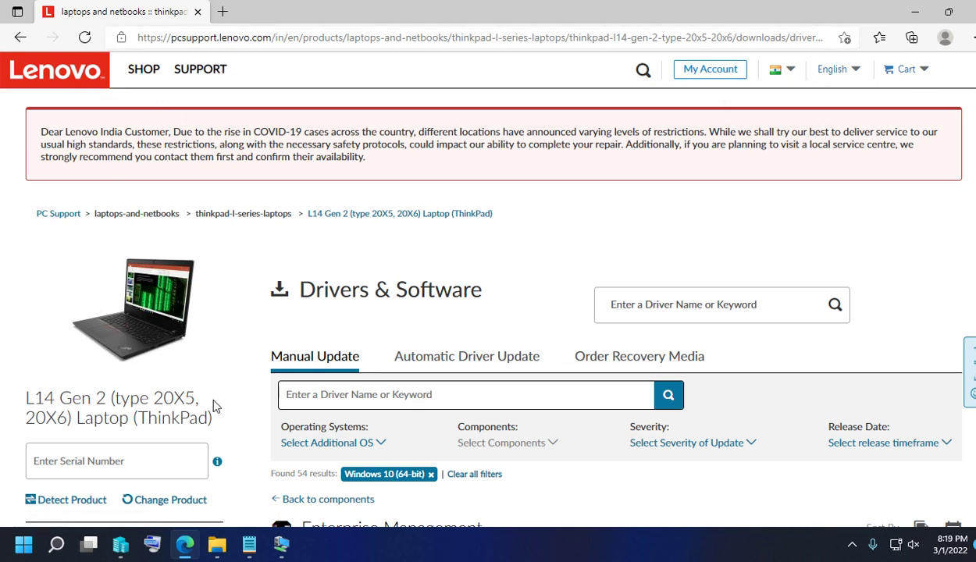
{"action": "scroll", "coordinate": [215, 406], "scroll_direction": "down", "scroll_amount": 2}
Copy the laptop's serial number from the Notepad note and look up that product on the Lenovo support page
{"action": "left_click", "coordinate": [55, 320]}
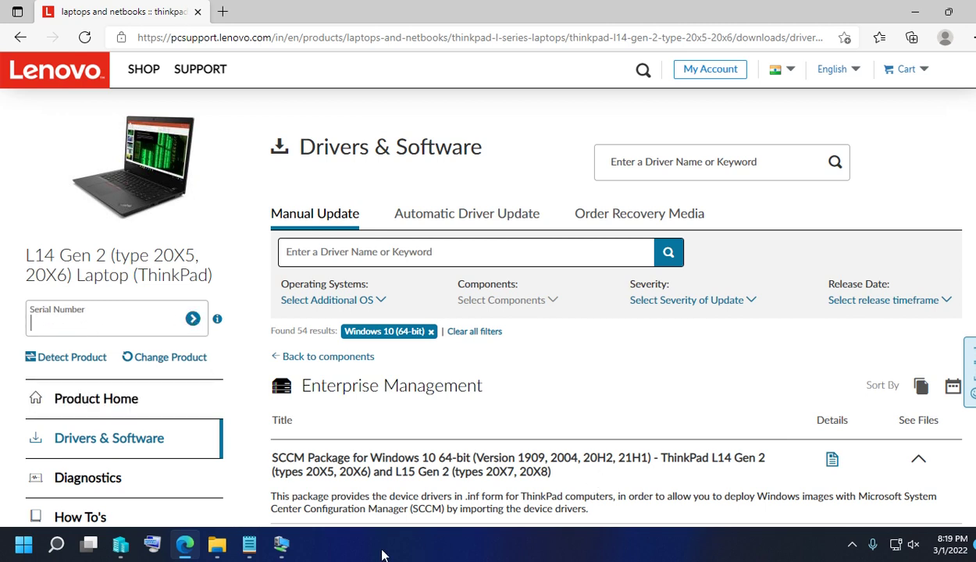
{"action": "left_click", "coordinate": [249, 544]}
{"action": "left_click_drag", "start_coordinate": [415, 222], "coordinate": [347, 223]}
{"action": "key", "text": "ctrl+c"}
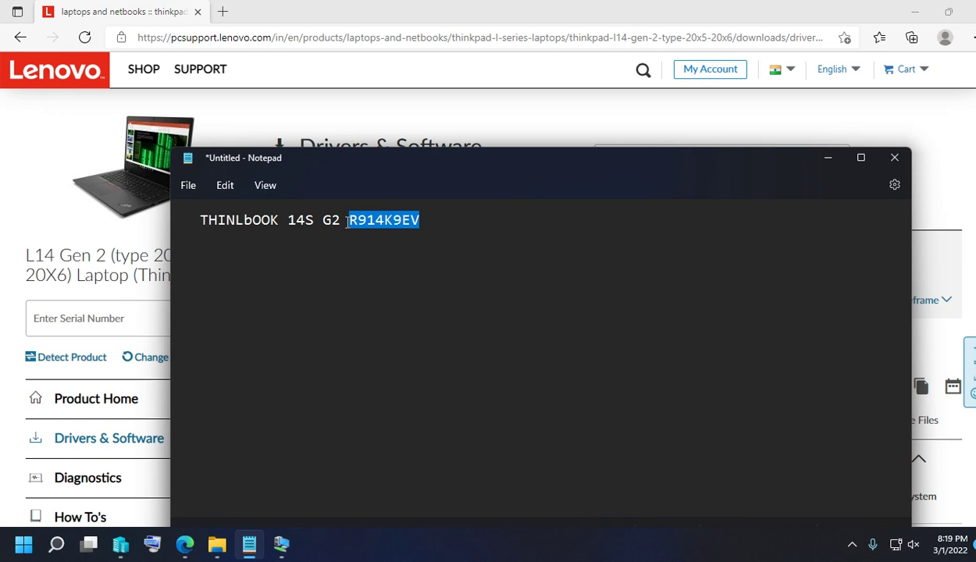
{"action": "left_click", "coordinate": [60, 325]}
{"action": "key", "text": "ctrl+v"}
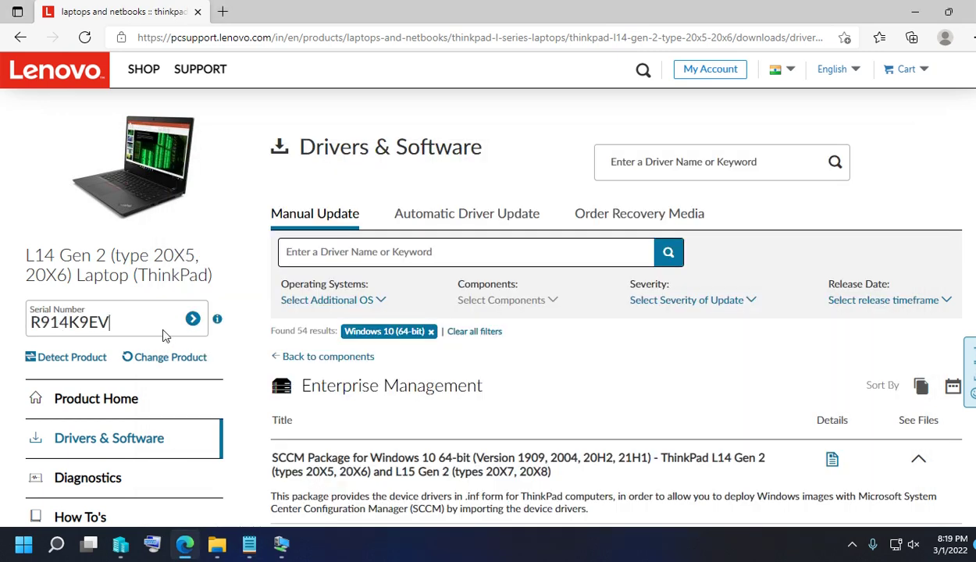
{"action": "left_click", "coordinate": [192, 320]}
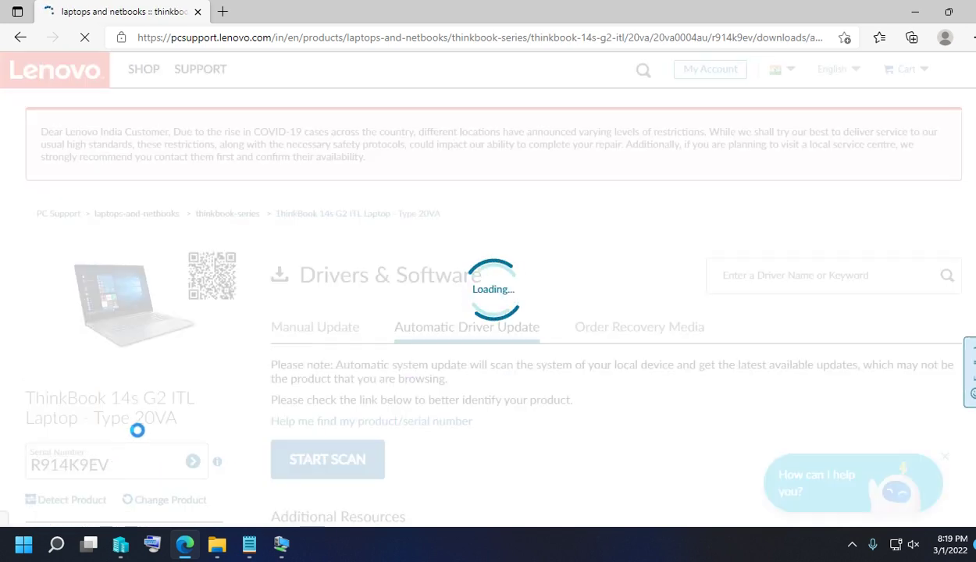
Open the Drivers & Software section for the ThinkBook 14s G2 ITL laptop
{"action": "scroll", "coordinate": [55, 286], "scroll_direction": "down", "scroll_amount": 1}
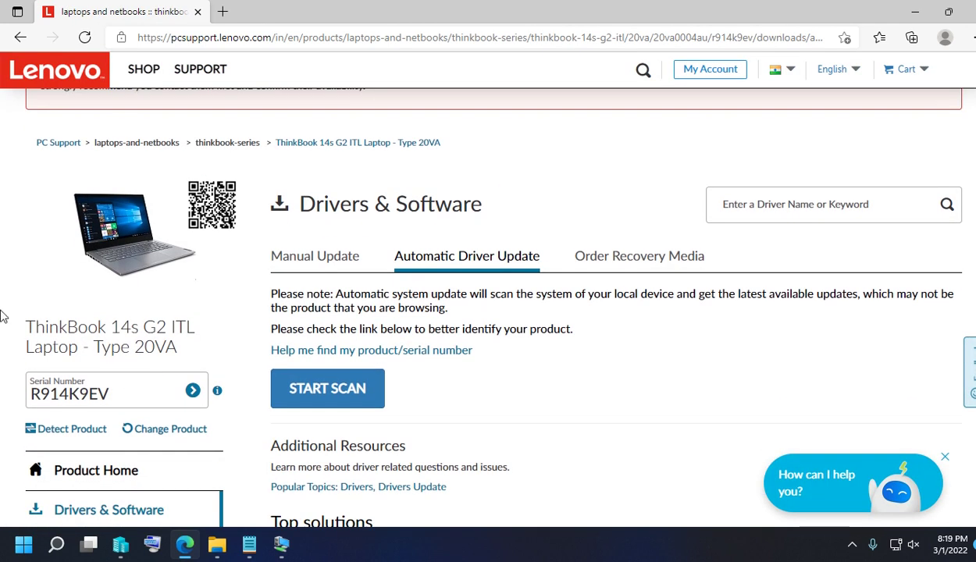
{"action": "scroll", "coordinate": [195, 328], "scroll_direction": "down", "scroll_amount": 3}
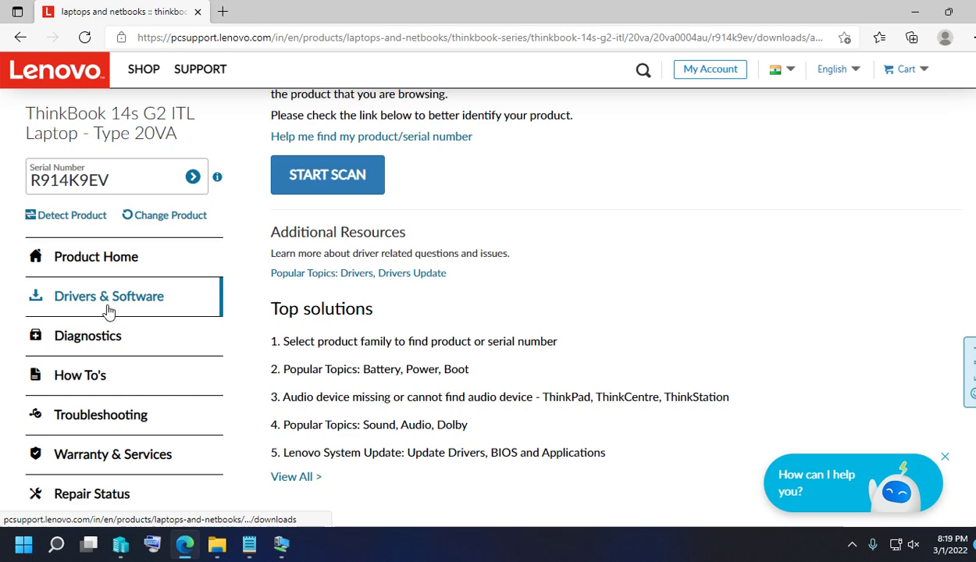
{"action": "left_click", "coordinate": [109, 311]}
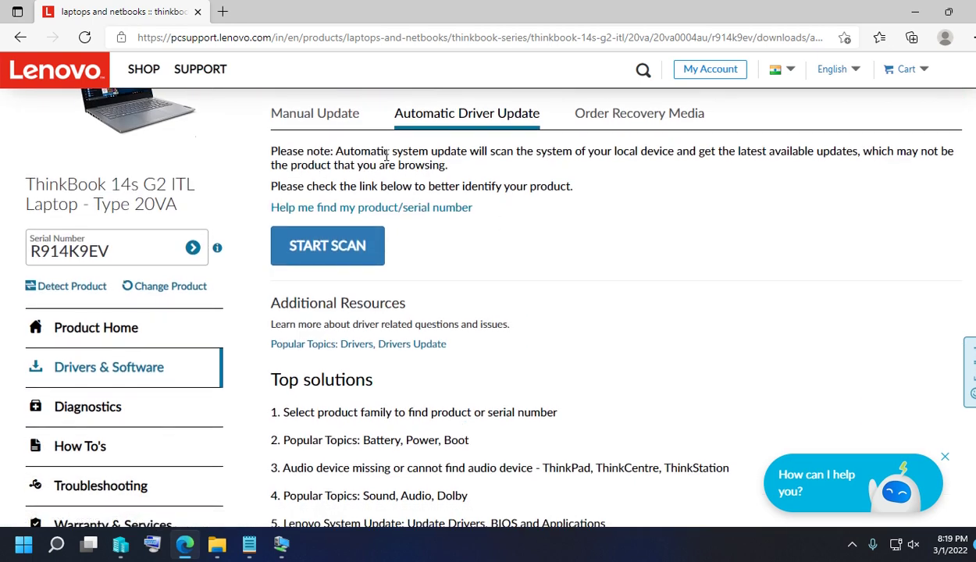
Under Manual Update, open the Software and Utilities category and show the files of SCCM Package for Windows 10 (64-bit)
{"action": "left_click", "coordinate": [325, 119]}
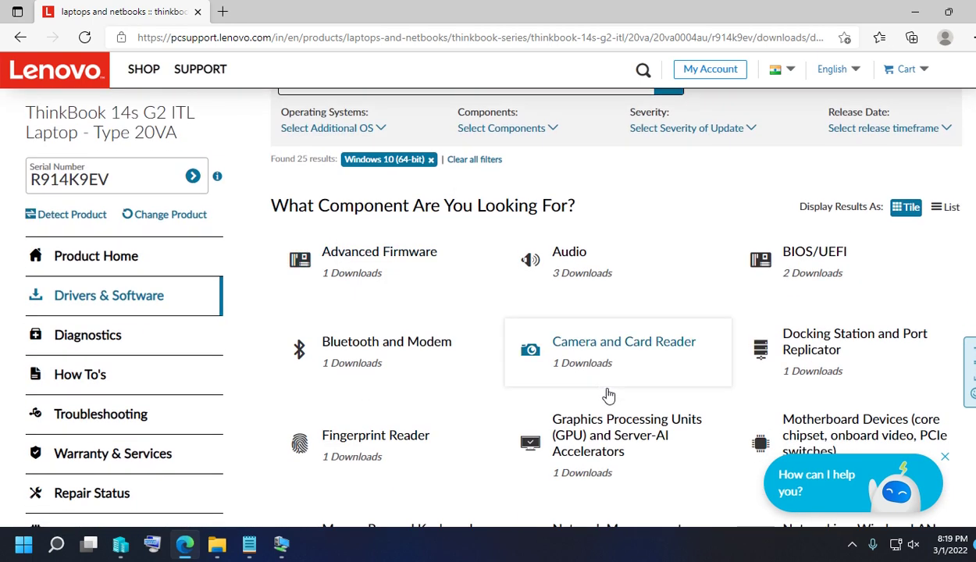
{"action": "scroll", "coordinate": [609, 396], "scroll_direction": "down", "scroll_amount": 3}
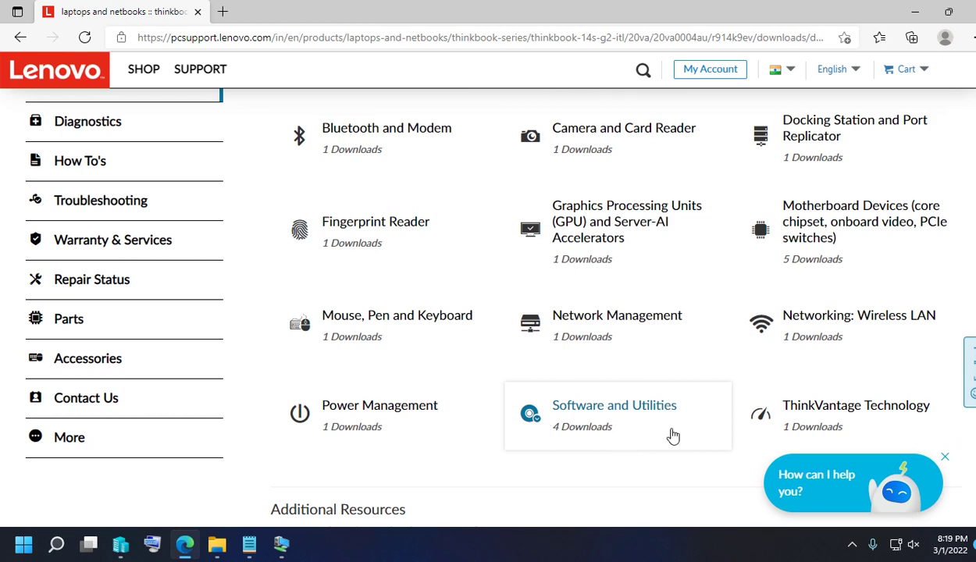
{"action": "left_click", "coordinate": [675, 430]}
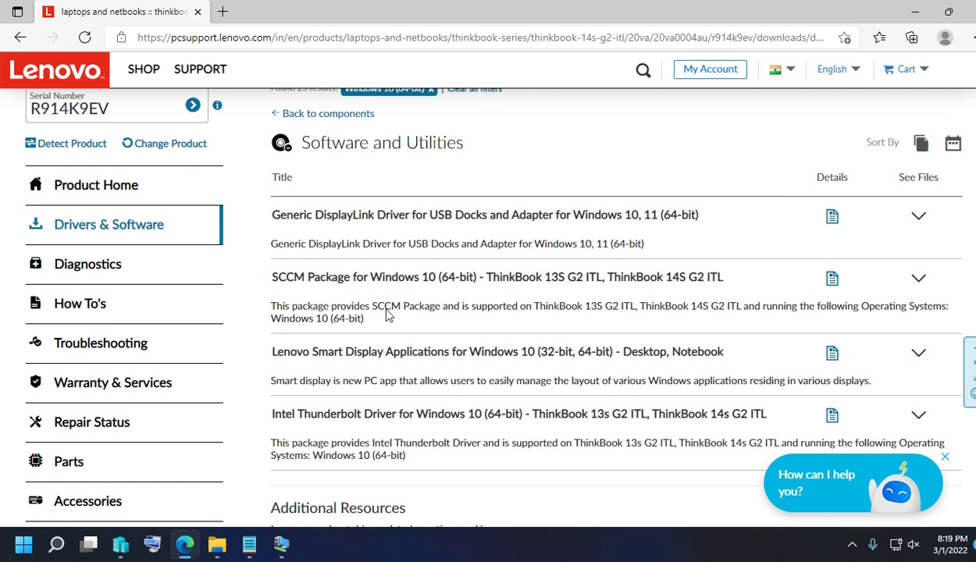
{"action": "left_click", "coordinate": [919, 279]}
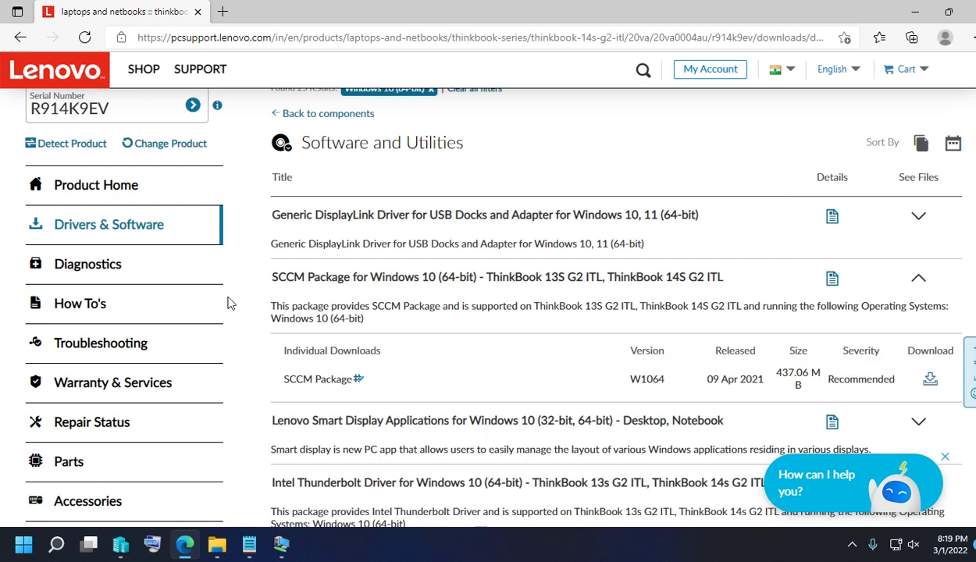
{"action": "scroll", "coordinate": [392, 327], "scroll_direction": "down", "scroll_amount": 2}
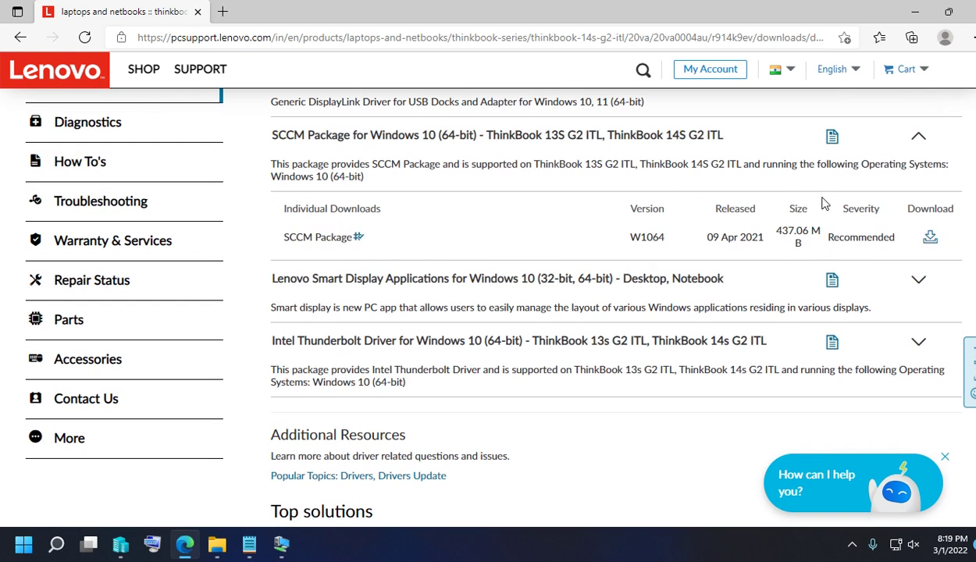
{"action": "scroll", "coordinate": [305, 224], "scroll_direction": "up", "scroll_amount": 3}
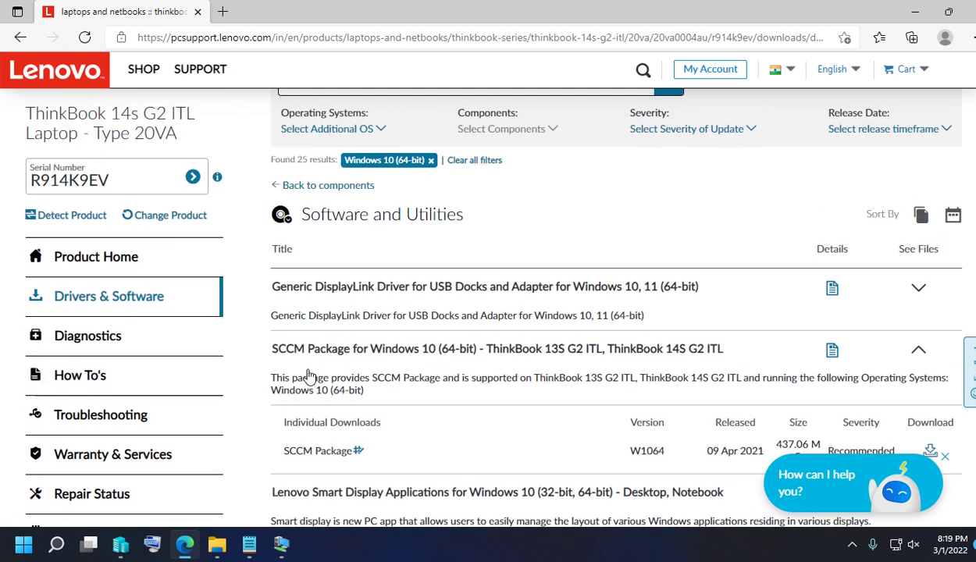
{"action": "scroll", "coordinate": [388, 393], "scroll_direction": "down", "scroll_amount": 2}
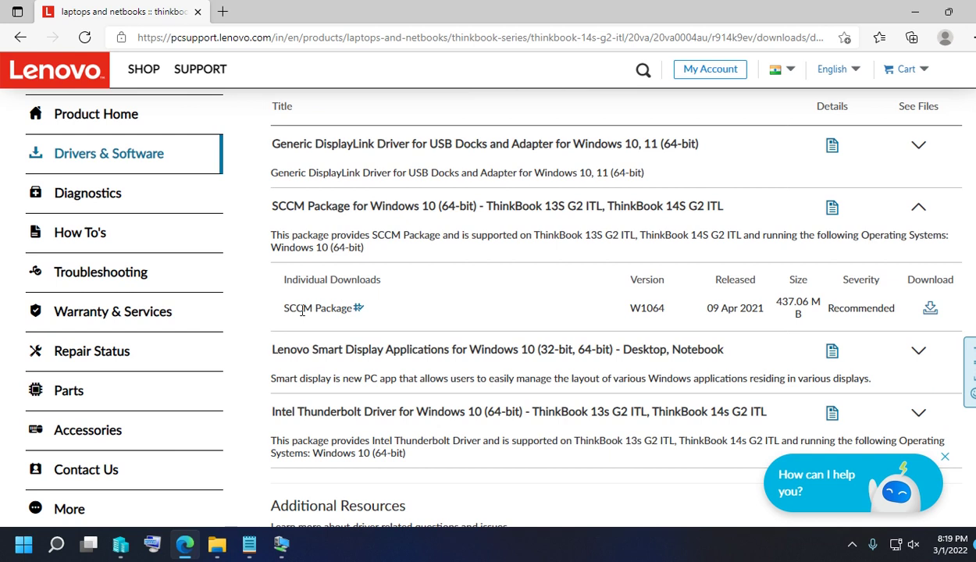
{"action": "left_click_drag", "start_coordinate": [283, 308], "coordinate": [354, 309]}
{"action": "scroll", "coordinate": [421, 283], "scroll_direction": "down", "scroll_amount": 2}
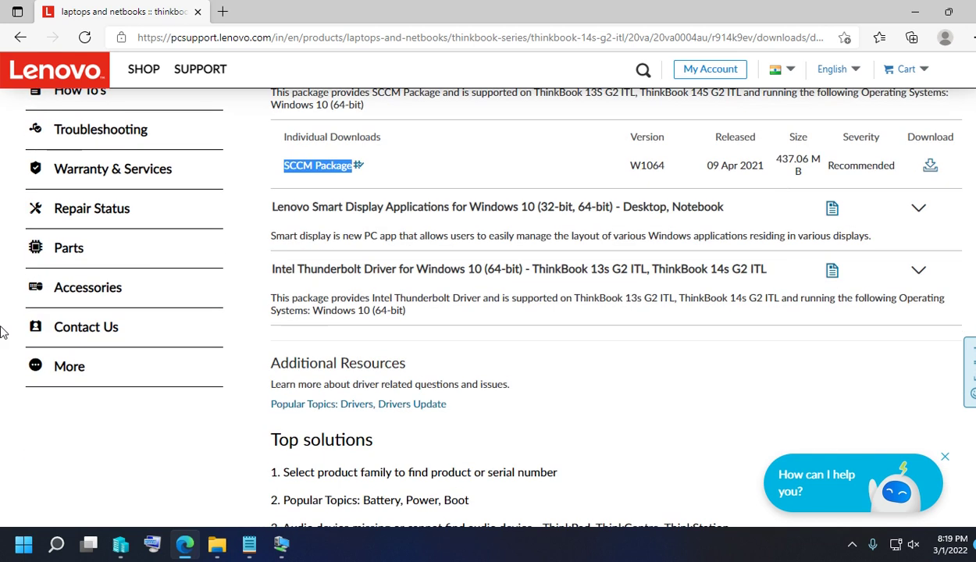
Show the files of the Intel Thunderbolt Driver for Windows 10 (64-bit) and review them alongside the SCCM Package entry
{"action": "left_click", "coordinate": [898, 275]}
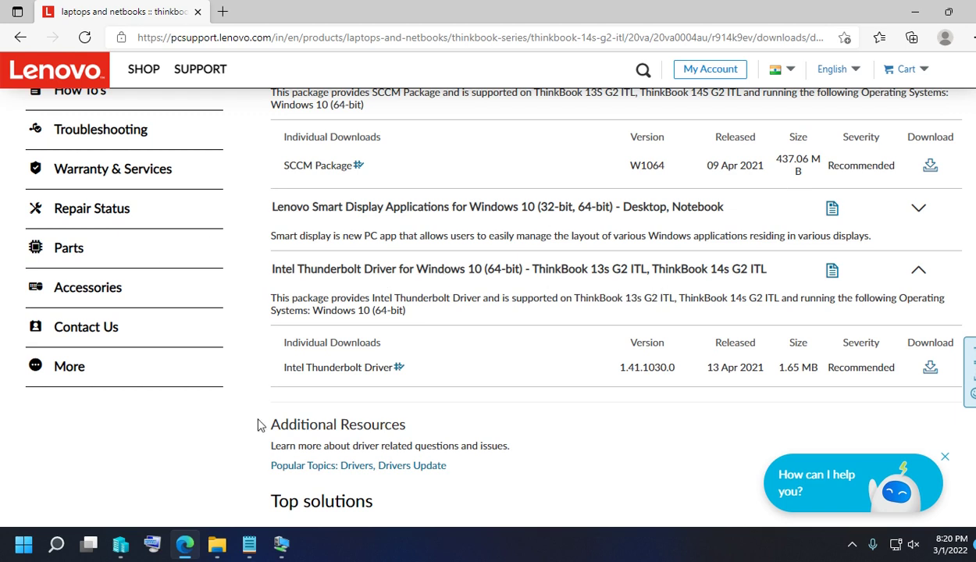
{"action": "scroll", "coordinate": [469, 311], "scroll_direction": "down", "scroll_amount": 1}
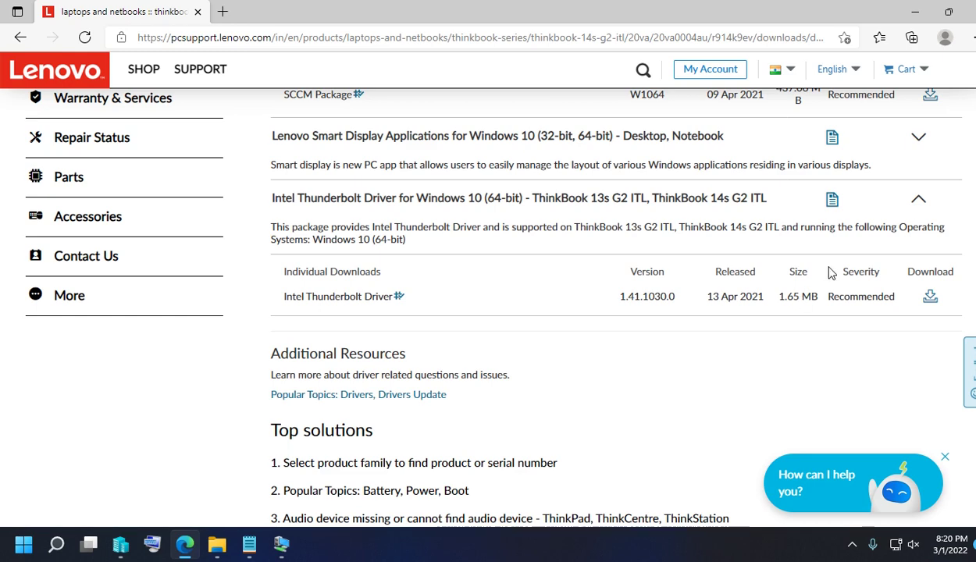
{"action": "scroll", "coordinate": [802, 300], "scroll_direction": "up", "scroll_amount": 5}
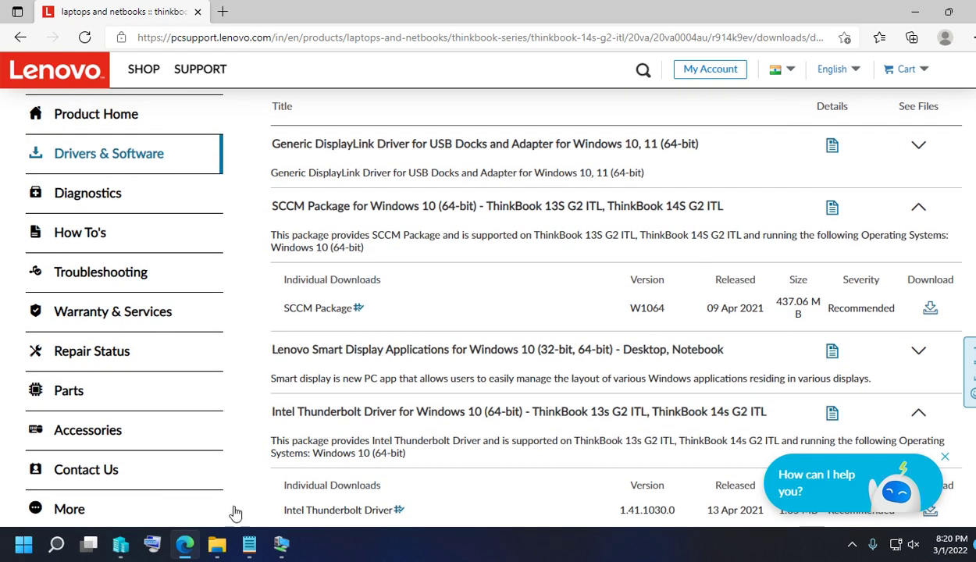
{"action": "scroll", "coordinate": [791, 321], "scroll_direction": "down", "scroll_amount": 3}
{"action": "scroll", "coordinate": [551, 392], "scroll_direction": "down", "scroll_amount": 2}
{"action": "scroll", "coordinate": [551, 406], "scroll_direction": "up", "scroll_amount": 3}
{"action": "scroll", "coordinate": [550, 422], "scroll_direction": "down", "scroll_amount": 2}
{"action": "scroll", "coordinate": [550, 426], "scroll_direction": "up", "scroll_amount": 1}
{"action": "scroll", "coordinate": [552, 425], "scroll_direction": "down", "scroll_amount": 4}
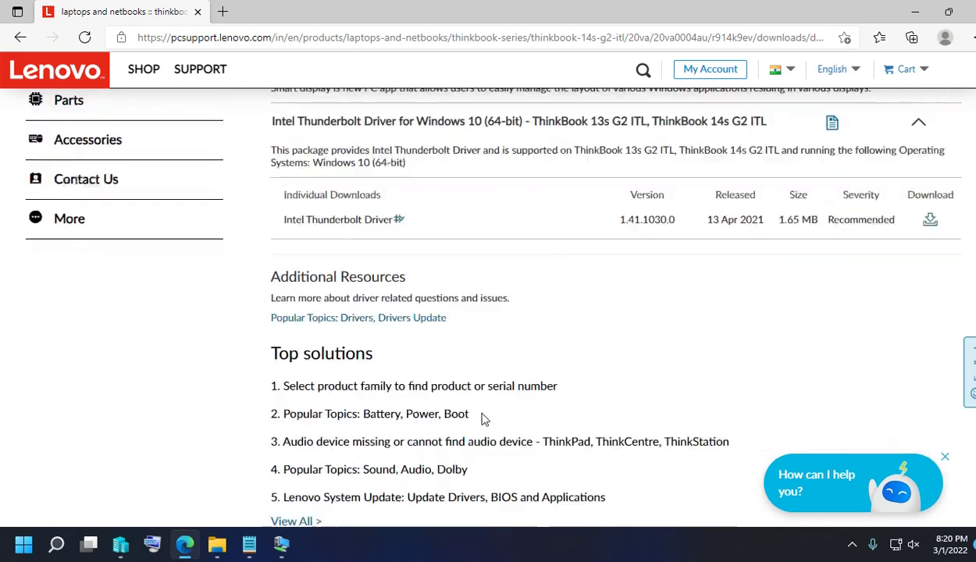
Switch to the SCCM server's remote desktop session, minimize the window in front, and open the drivers folder on its desktop
{"action": "mouse_move", "coordinate": [282, 543]}
{"action": "left_click", "coordinate": [350, 467]}
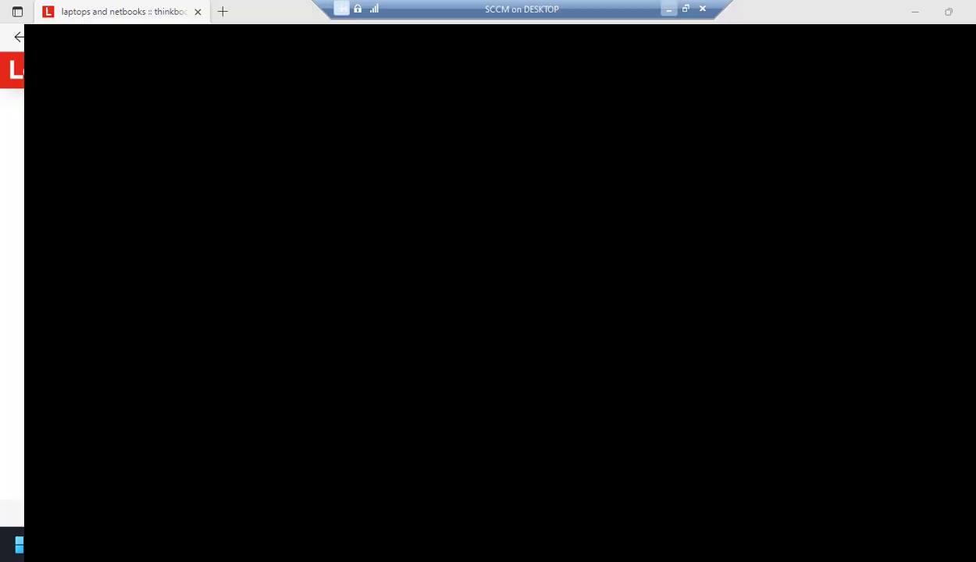
{"action": "left_click", "coordinate": [912, 13]}
{"action": "double_click", "coordinate": [26, 277]}
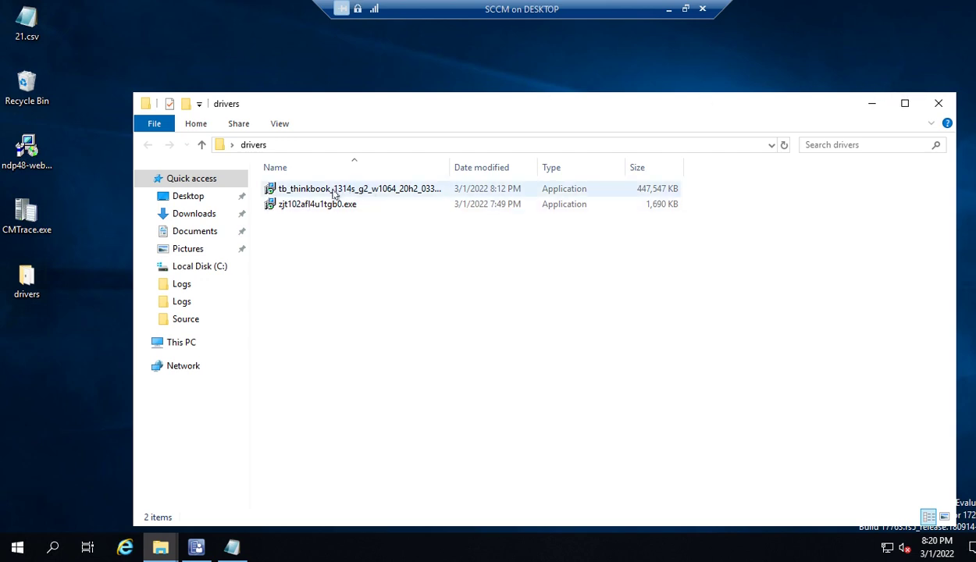
Run the tb_thinkbook_1314s_g2 driver package installer, accept the license agreement and continue to the destination location page
{"action": "right_click", "coordinate": [334, 192]}
{"action": "left_click", "coordinate": [370, 201]}
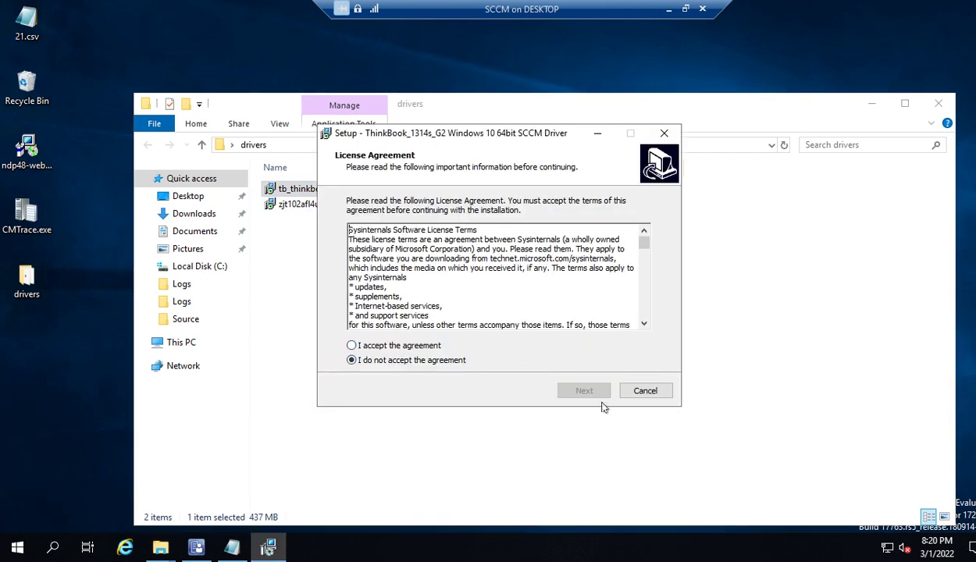
{"action": "left_click", "coordinate": [389, 348]}
{"action": "left_click", "coordinate": [578, 392]}
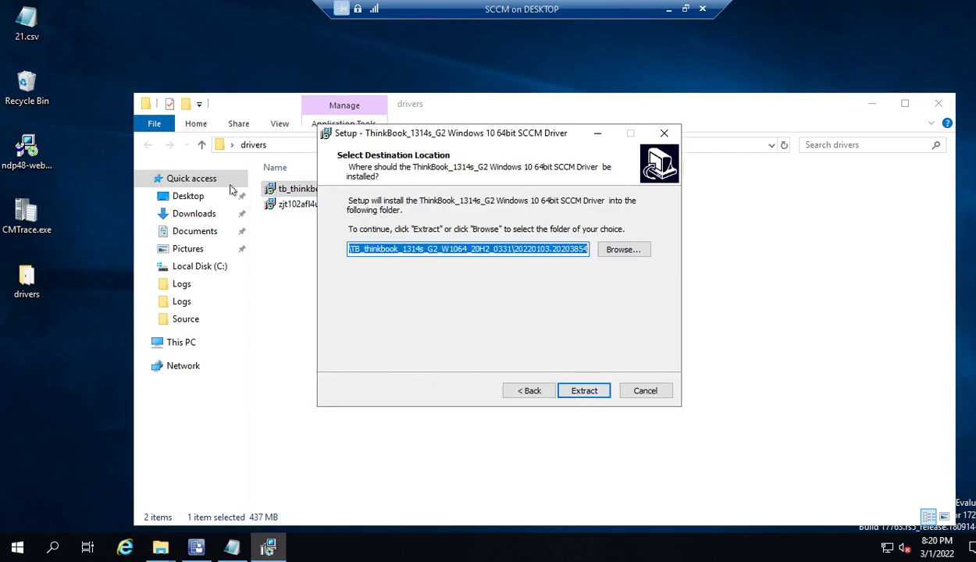
{"action": "left_click", "coordinate": [617, 248]}
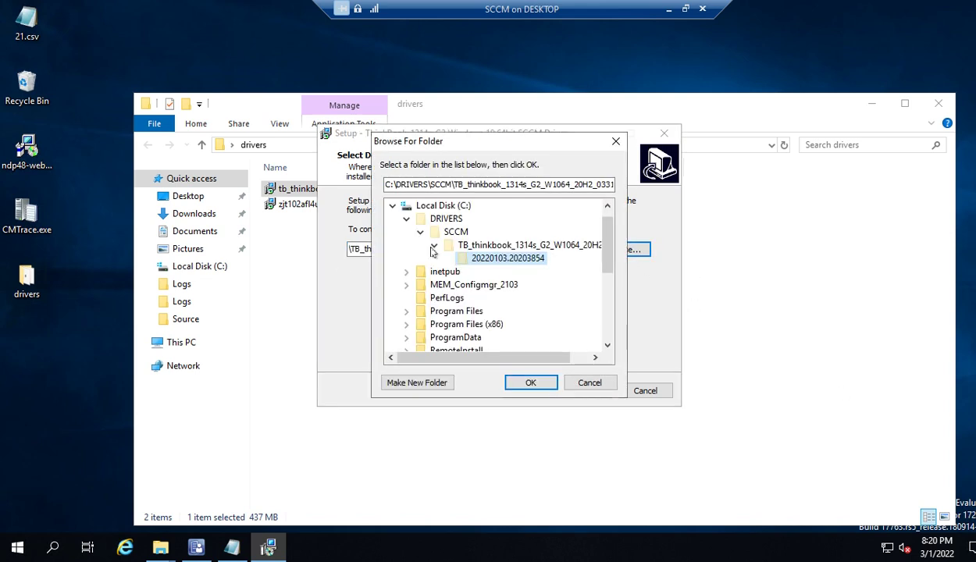
{"action": "scroll", "coordinate": [480, 227], "scroll_direction": "up", "scroll_amount": 1}
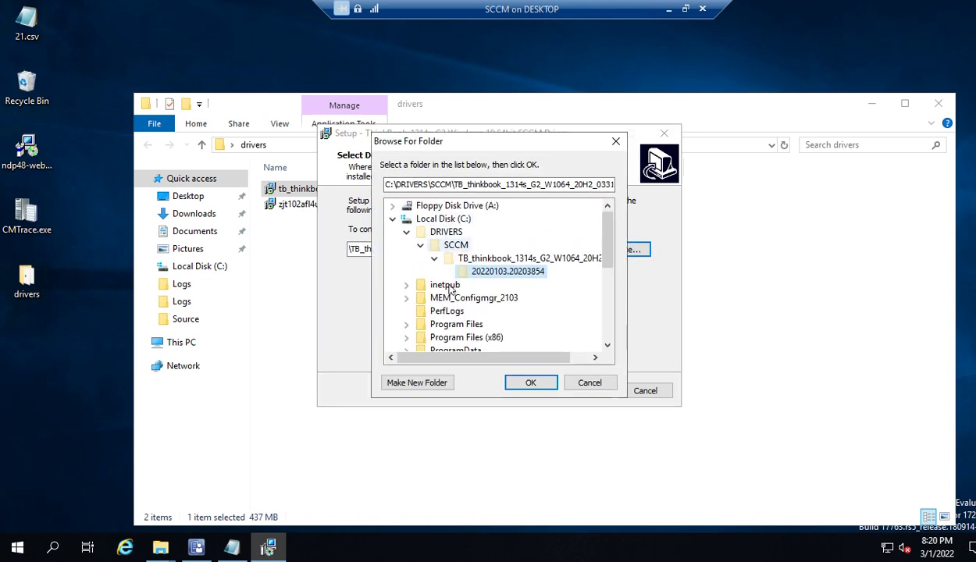
{"action": "left_click", "coordinate": [453, 208]}
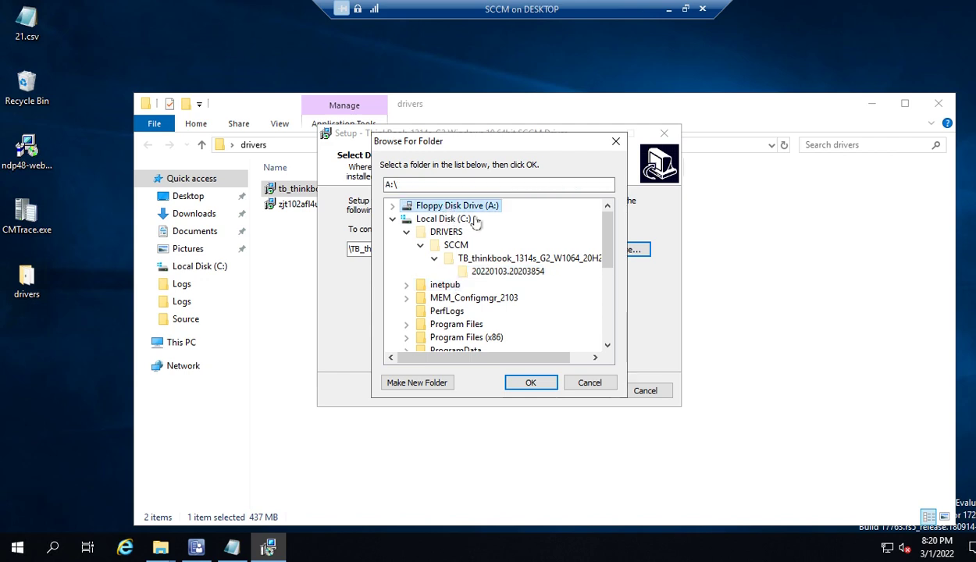
{"action": "scroll", "coordinate": [471, 286], "scroll_direction": "down", "scroll_amount": 5}
{"action": "scroll", "coordinate": [472, 283], "scroll_direction": "up", "scroll_amount": 5}
{"action": "left_click", "coordinate": [445, 234]}
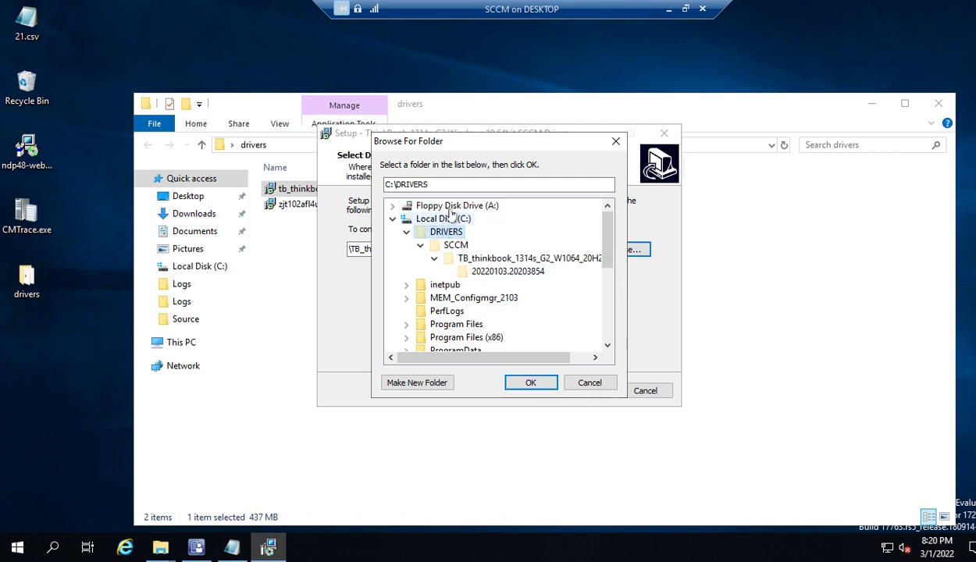
{"action": "scroll", "coordinate": [509, 329], "scroll_direction": "down", "scroll_amount": 5}
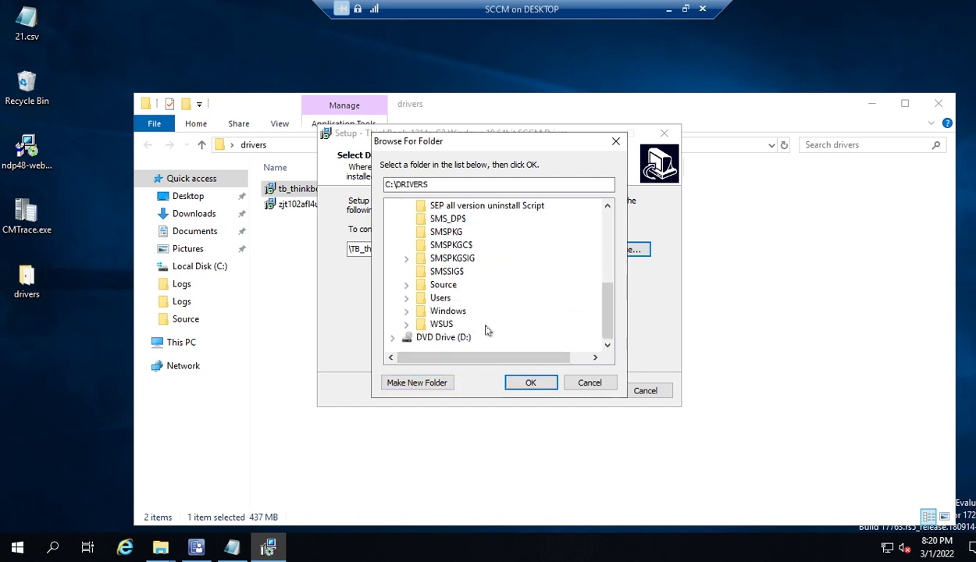
{"action": "left_click", "coordinate": [407, 299]}
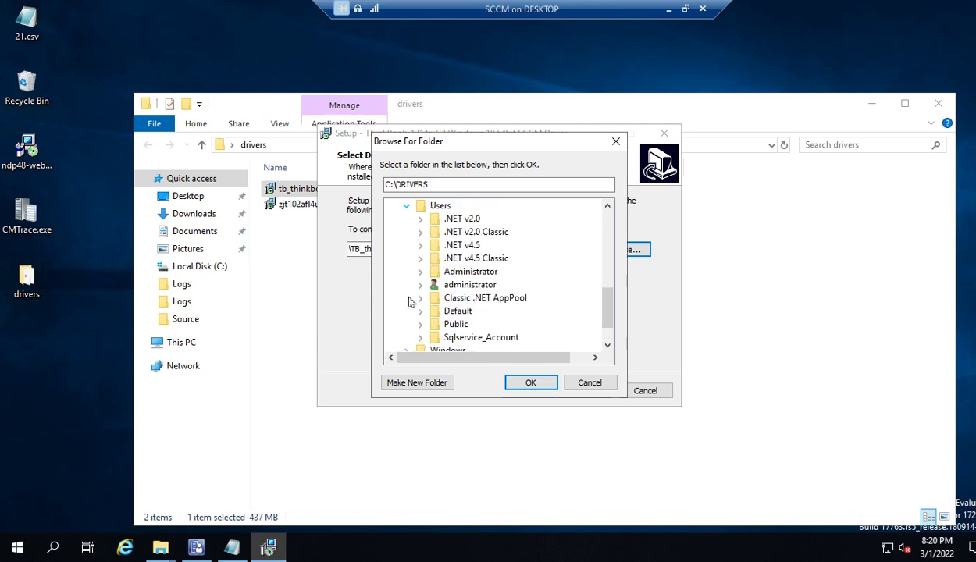
{"action": "scroll", "coordinate": [506, 282], "scroll_direction": "up", "scroll_amount": 2}
{"action": "left_click", "coordinate": [407, 286]}
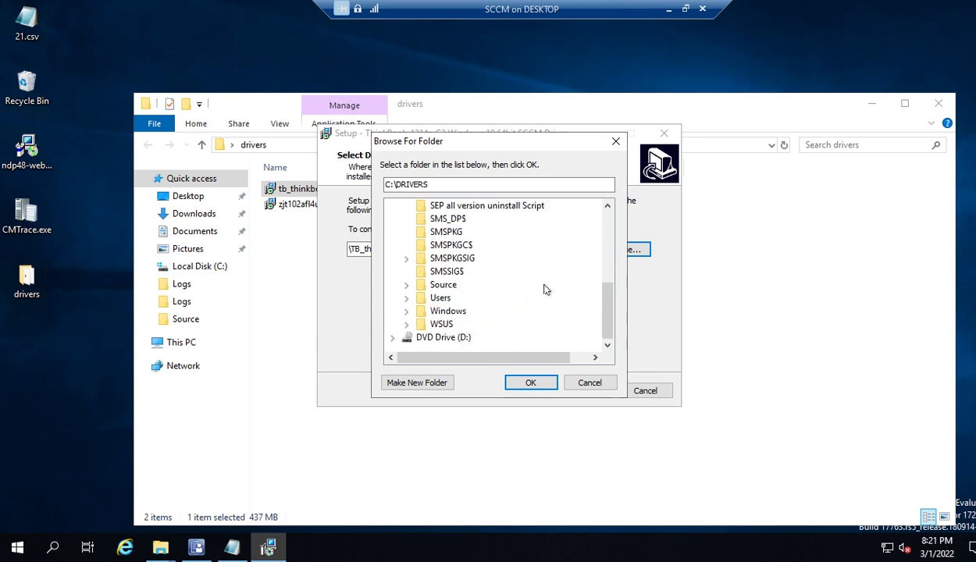
{"action": "scroll", "coordinate": [539, 285], "scroll_direction": "up", "scroll_amount": 4}
{"action": "left_click", "coordinate": [590, 384]}
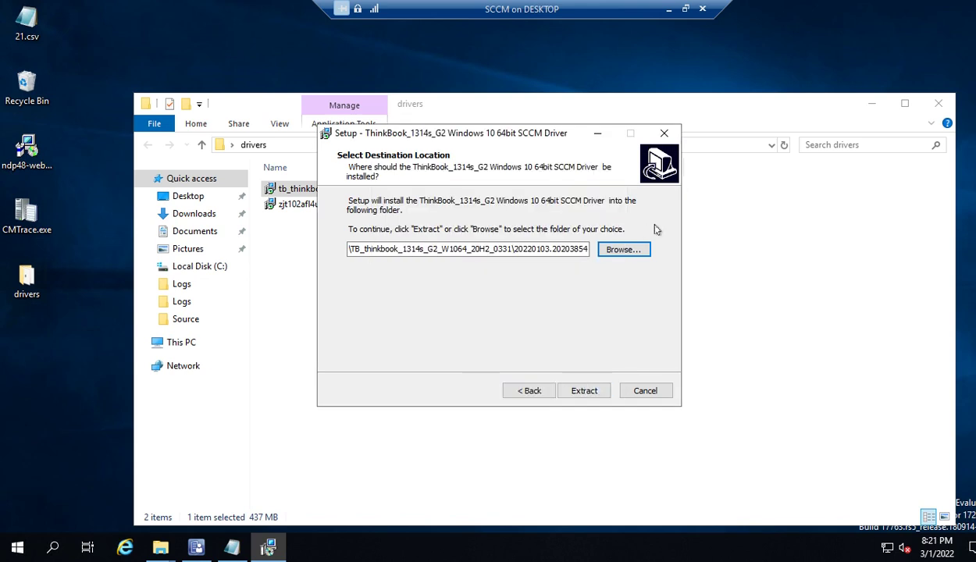
Extract the ThinkBook_1314s_G2 Windows 10 64bit SCCM Driver package to the default destination folder
{"action": "left_click", "coordinate": [583, 392]}
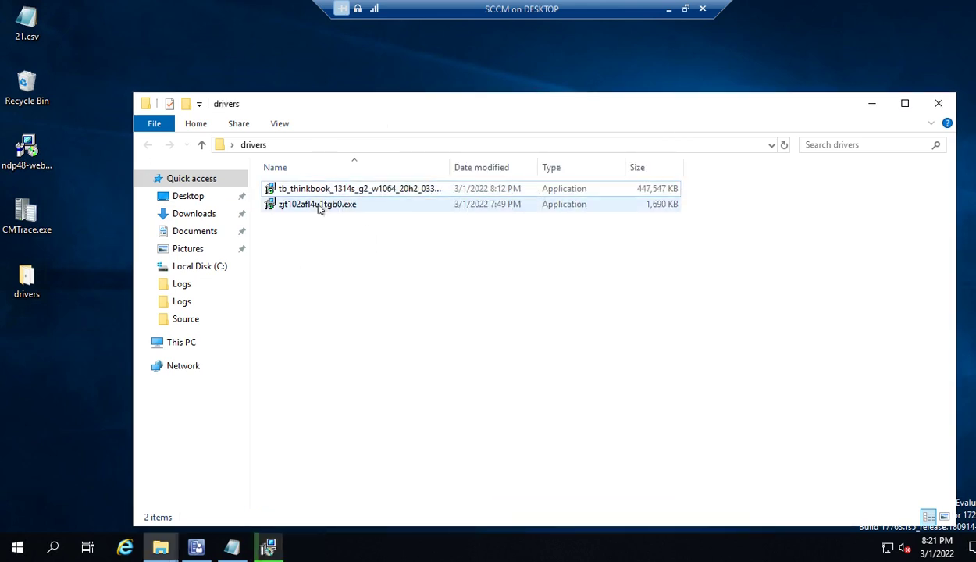
Run the zjt102afl4u1tgb0.exe Thunderbolt Driver installer and accept its license agreement
{"action": "left_click", "coordinate": [318, 208]}
{"action": "right_click", "coordinate": [319, 208]}
{"action": "left_click", "coordinate": [356, 217]}
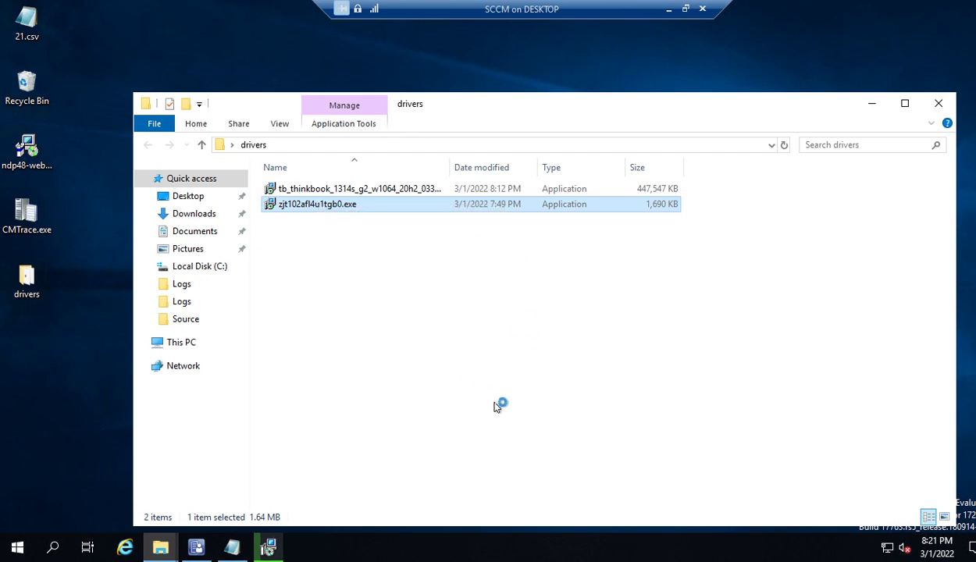
{"action": "left_click", "coordinate": [508, 307]}
{"action": "left_click", "coordinate": [353, 344]}
{"action": "left_click", "coordinate": [575, 399]}
Choose Extract Only, extract the Thunderbolt Driver to C:\Drivers\Thunderbolt_Driver\20220103.20212824 and finish the setup wizard
{"action": "left_click", "coordinate": [353, 221]}
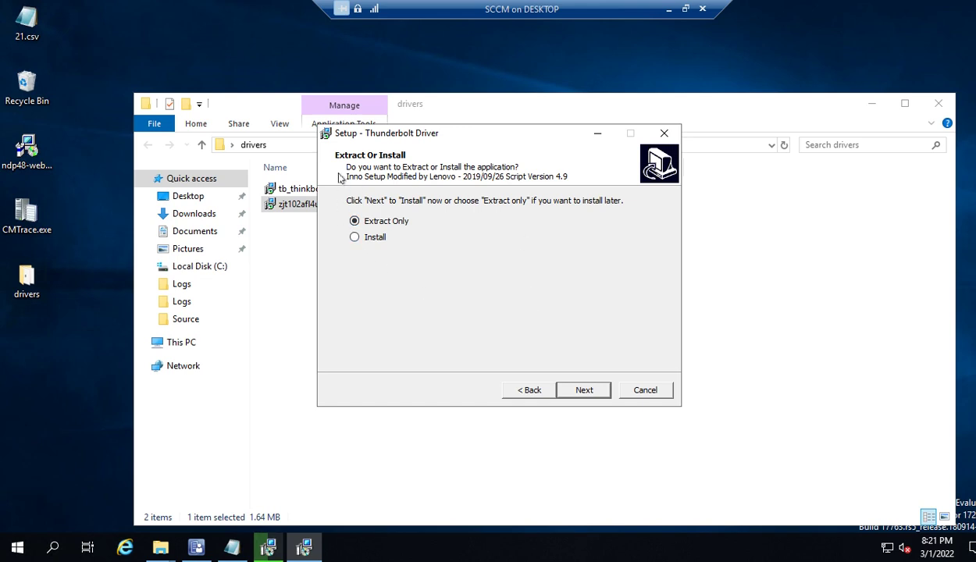
{"action": "left_click", "coordinate": [582, 392]}
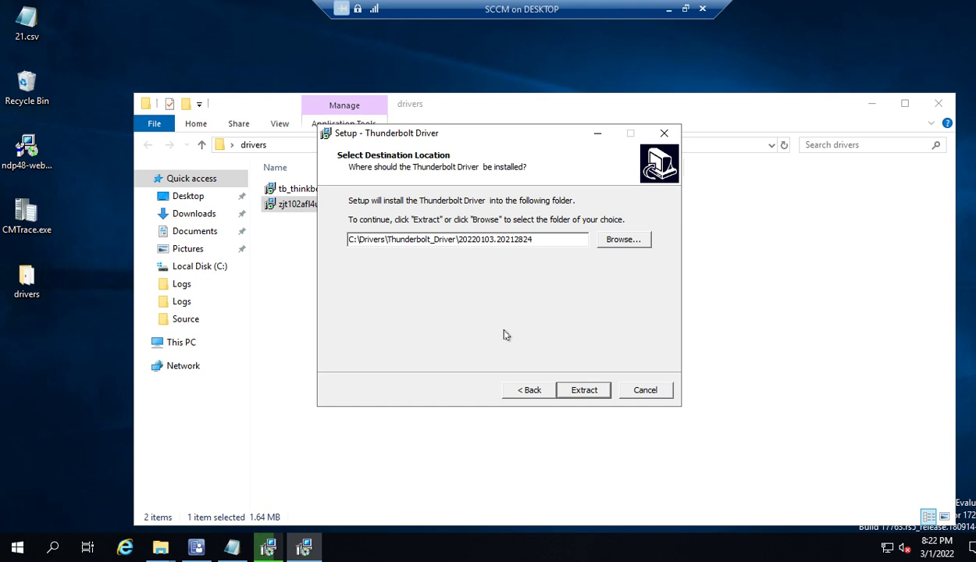
{"action": "key", "text": "Return"}
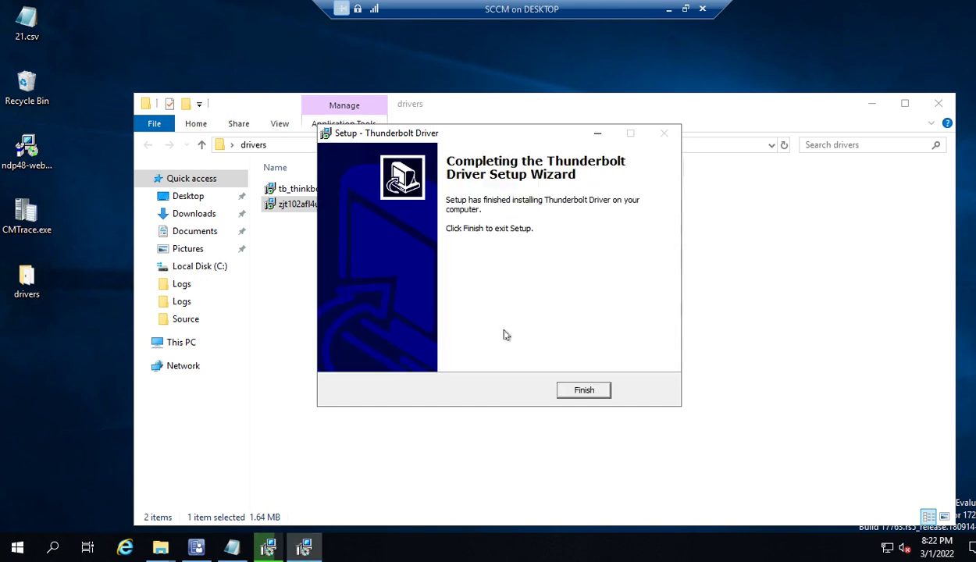
{"action": "left_click", "coordinate": [574, 393]}
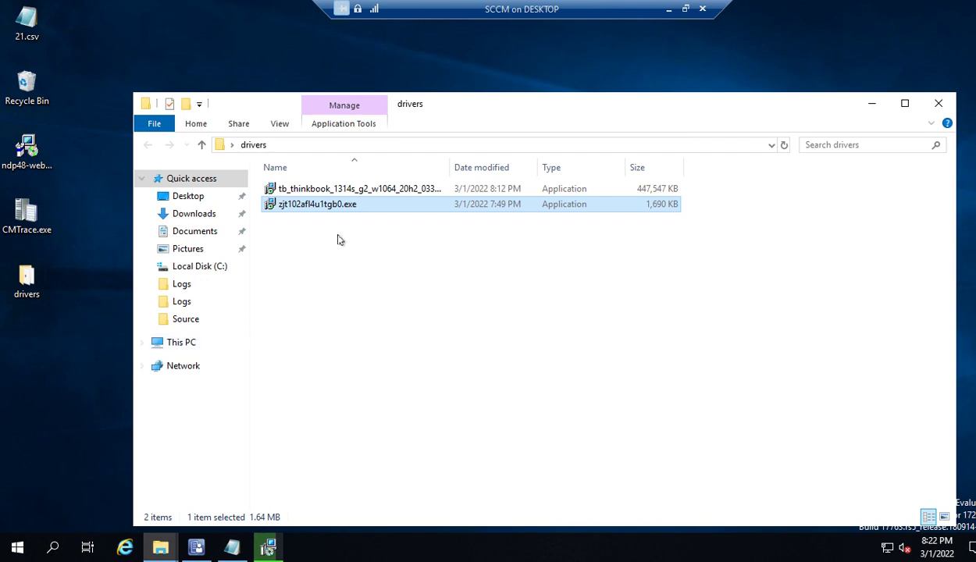
Browse to C:\DRIVERS\Thunderbolt_Driver, check the contents of the extracted 20220103.20212824 folder and return to its parent folder
{"action": "left_click", "coordinate": [175, 342]}
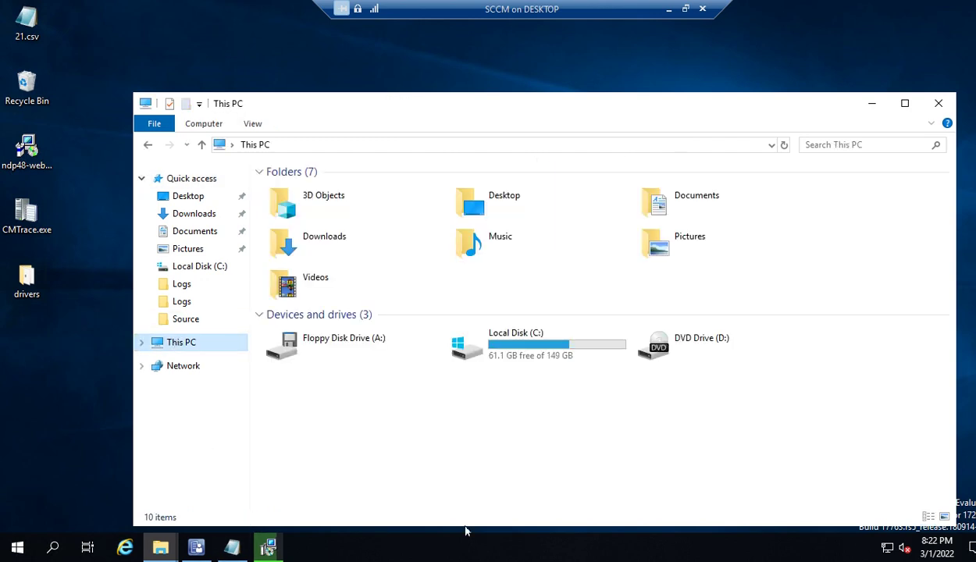
{"action": "double_click", "coordinate": [507, 344]}
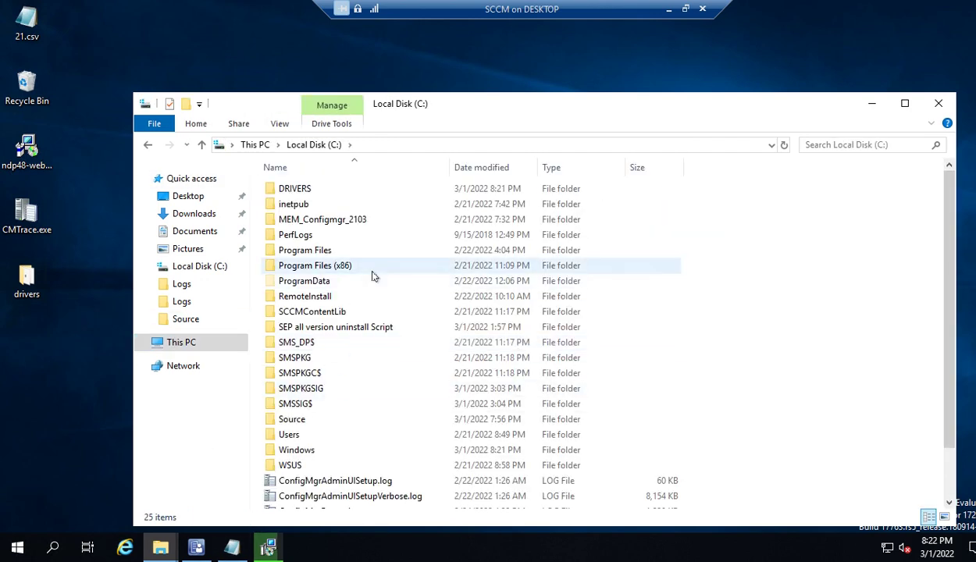
{"action": "double_click", "coordinate": [323, 189]}
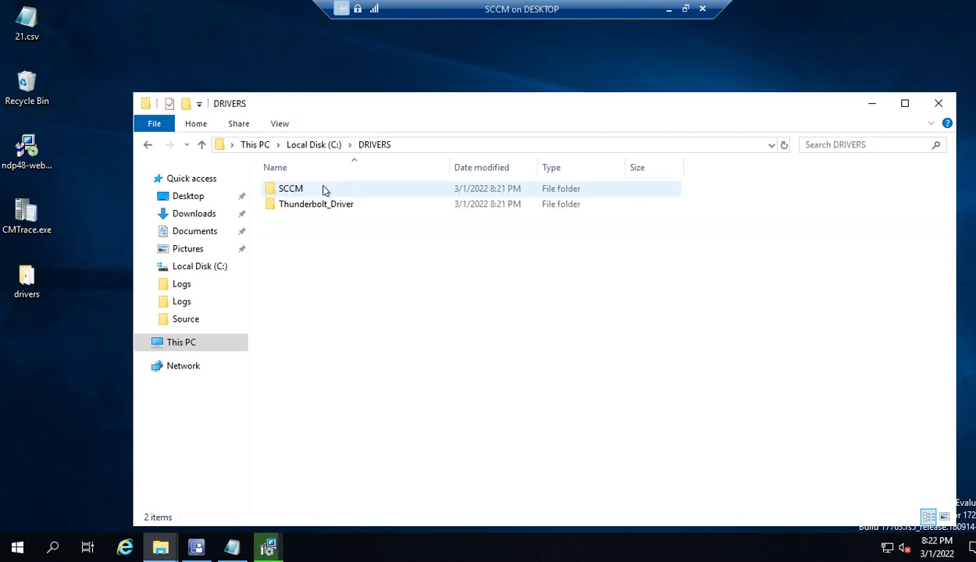
{"action": "double_click", "coordinate": [312, 206]}
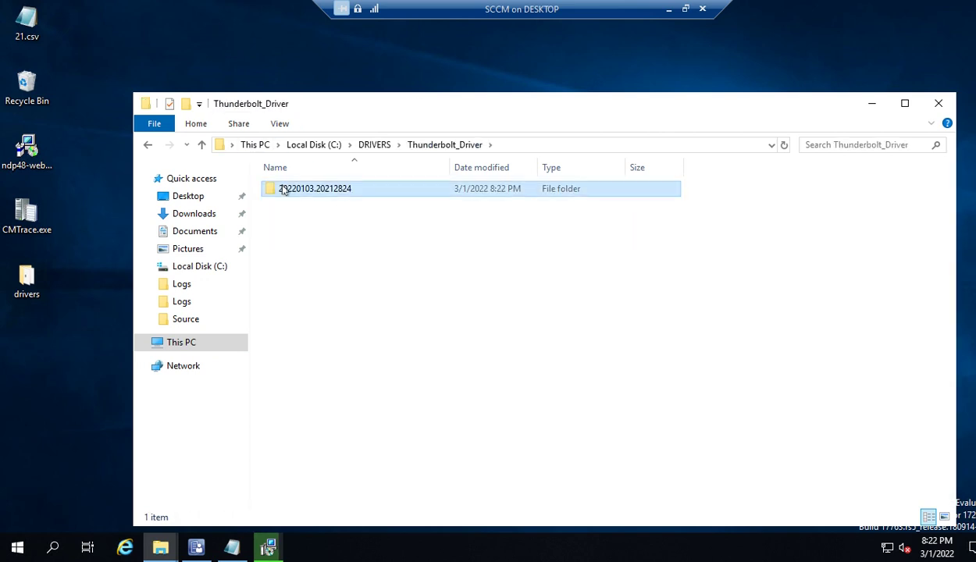
{"action": "double_click", "coordinate": [285, 191]}
{"action": "left_click", "coordinate": [143, 146]}
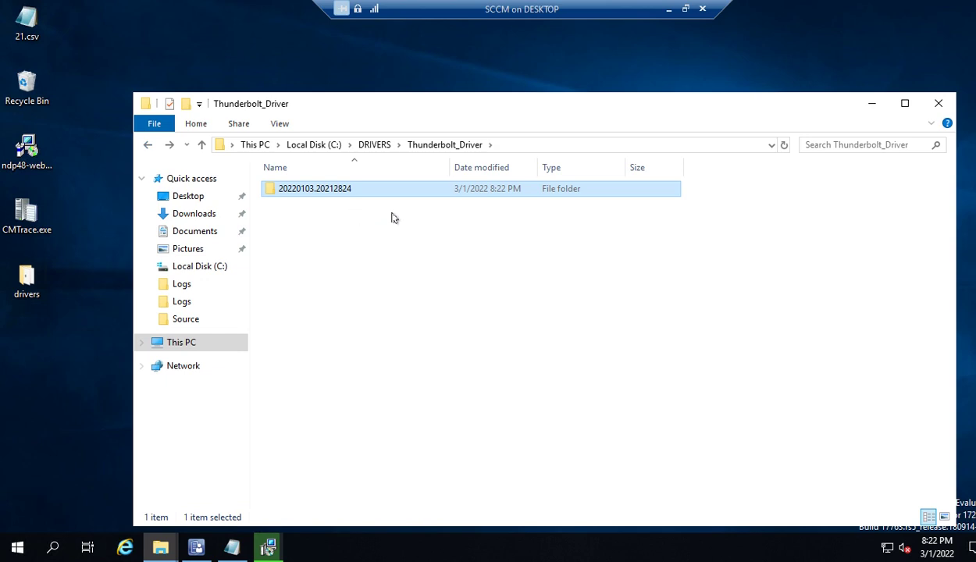
Copy the Thunderbolt_Driver folder from C:\DRIVERS and switch to the open Lenovo T14s Gen2 folder window
{"action": "left_click", "coordinate": [147, 145]}
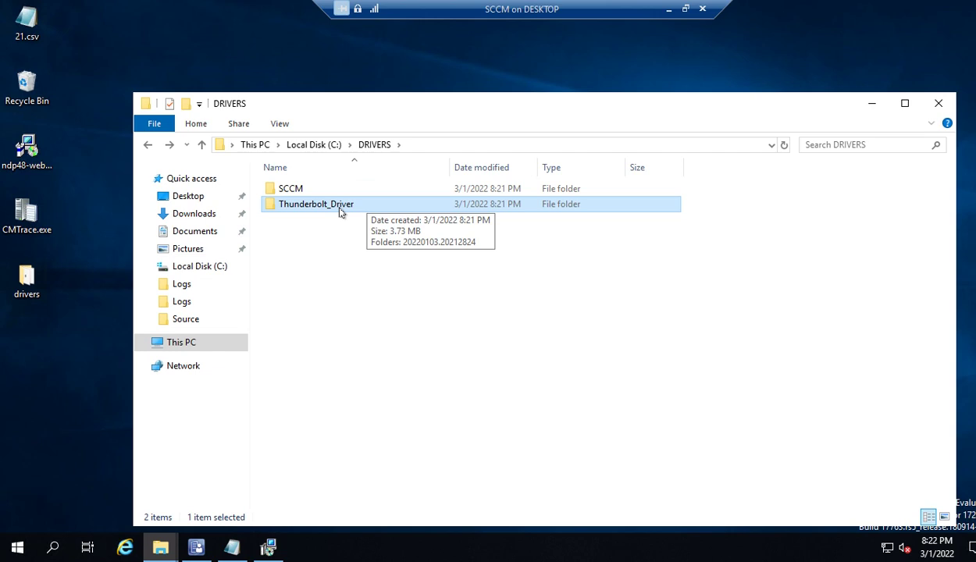
{"action": "right_click", "coordinate": [331, 207]}
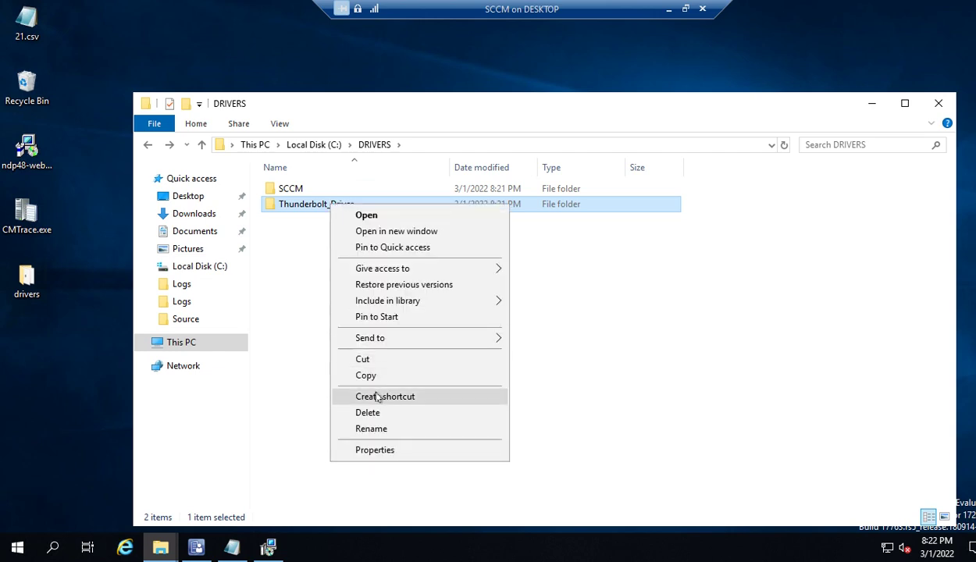
{"action": "left_click", "coordinate": [359, 371]}
{"action": "left_click", "coordinate": [207, 548]}
{"action": "mouse_move", "coordinate": [161, 546]}
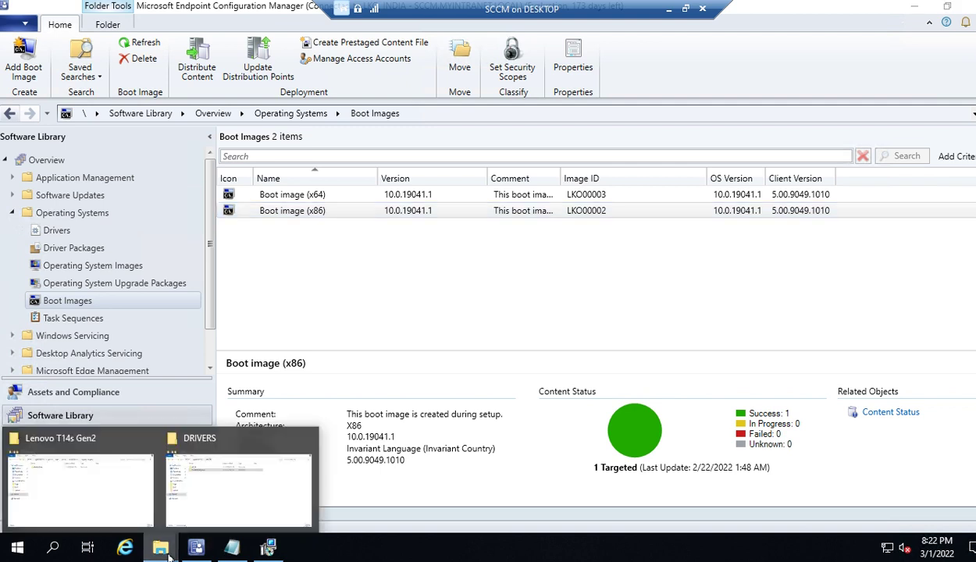
{"action": "left_click", "coordinate": [238, 473]}
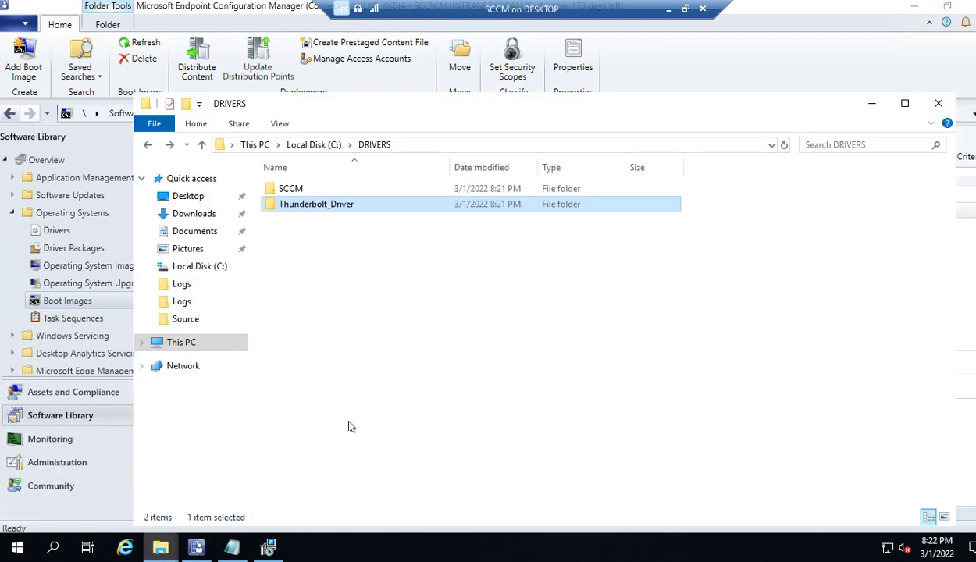
{"action": "mouse_move", "coordinate": [160, 546]}
{"action": "left_click", "coordinate": [125, 500]}
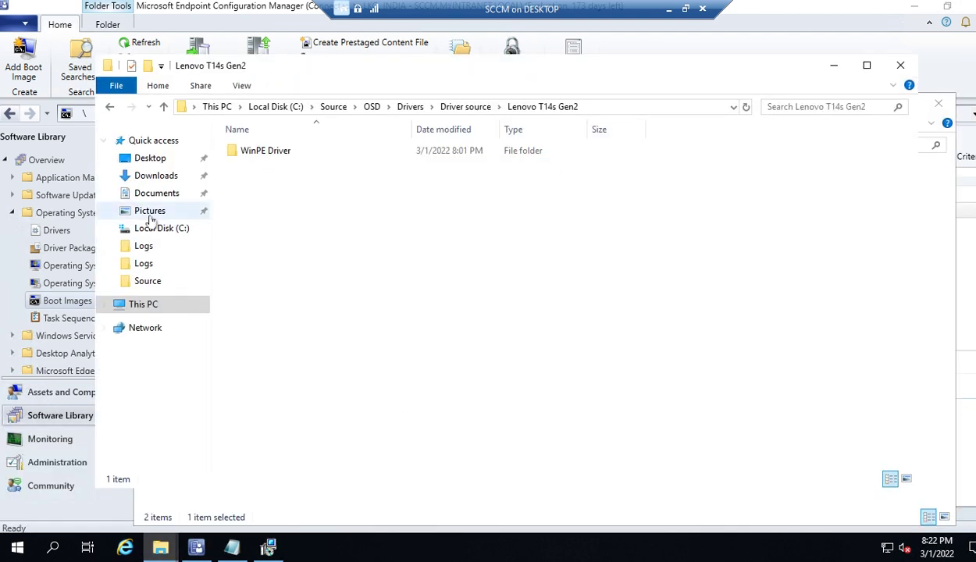
Leave the Lenovo T14s Gen2 folder and browse to C:\Source
{"action": "left_click", "coordinate": [110, 108]}
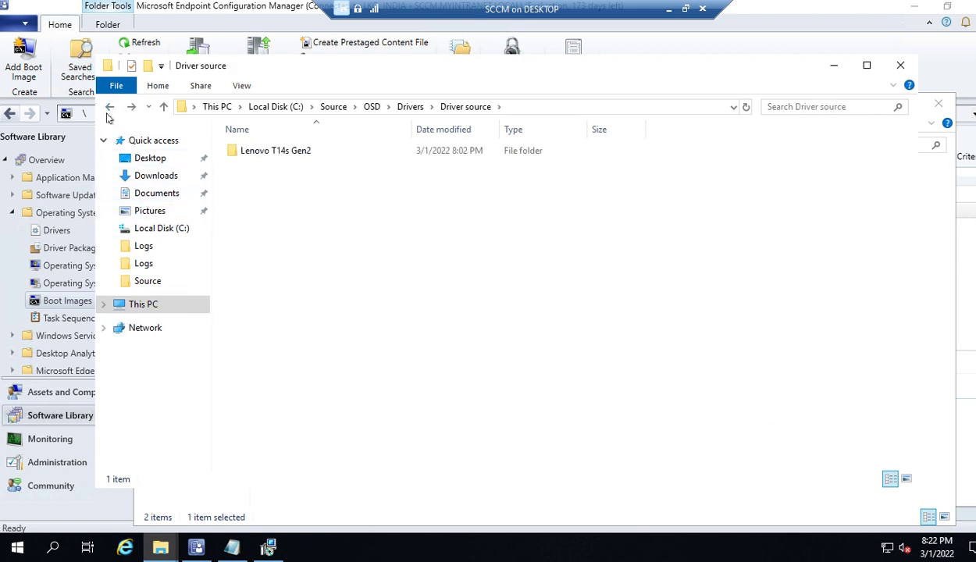
{"action": "left_click", "coordinate": [109, 109]}
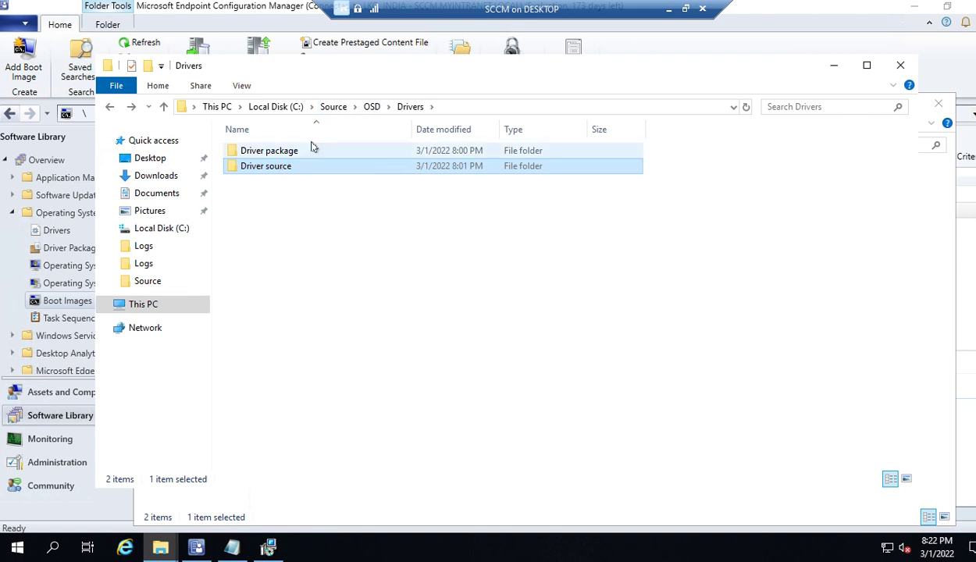
{"action": "left_click", "coordinate": [333, 109]}
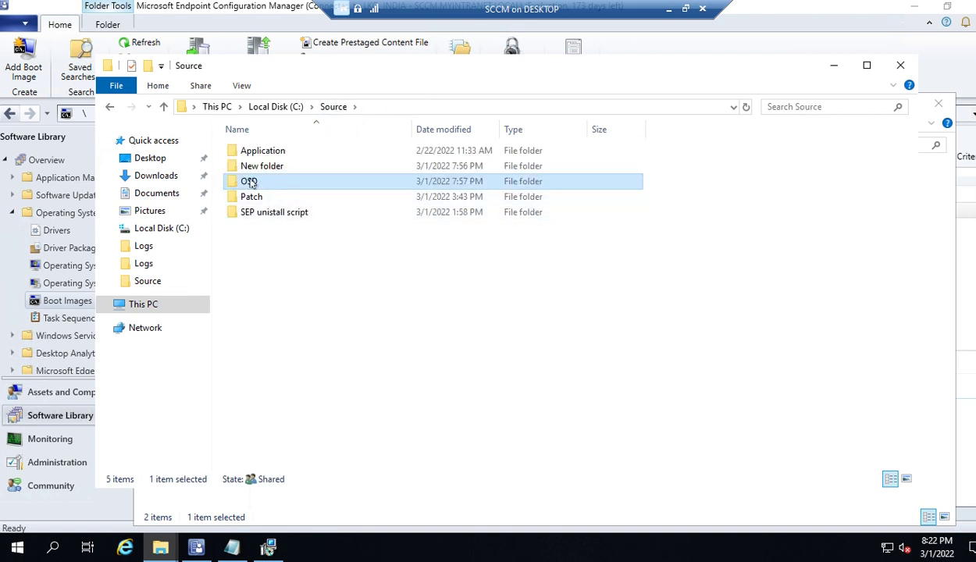
{"action": "left_click", "coordinate": [328, 107]}
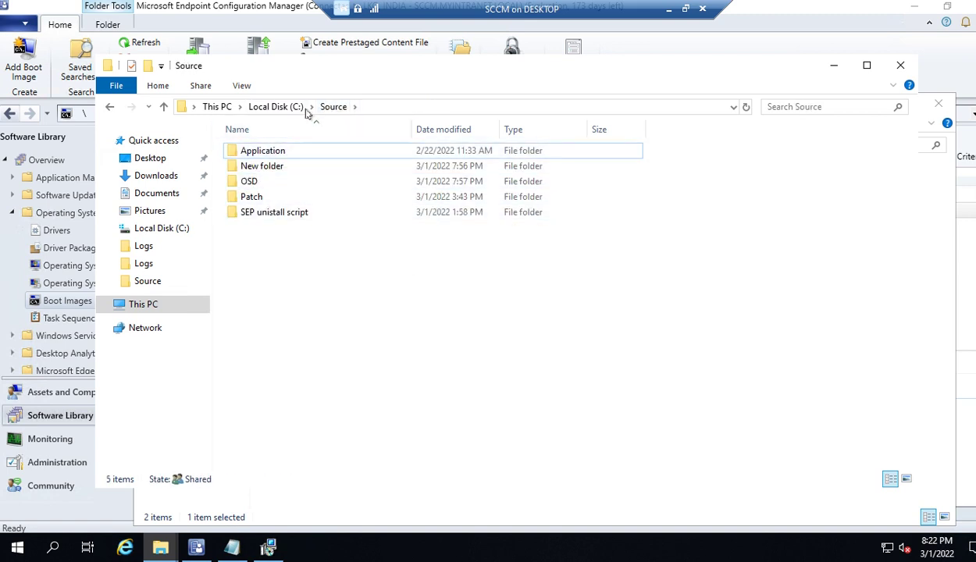
{"action": "left_click", "coordinate": [131, 306]}
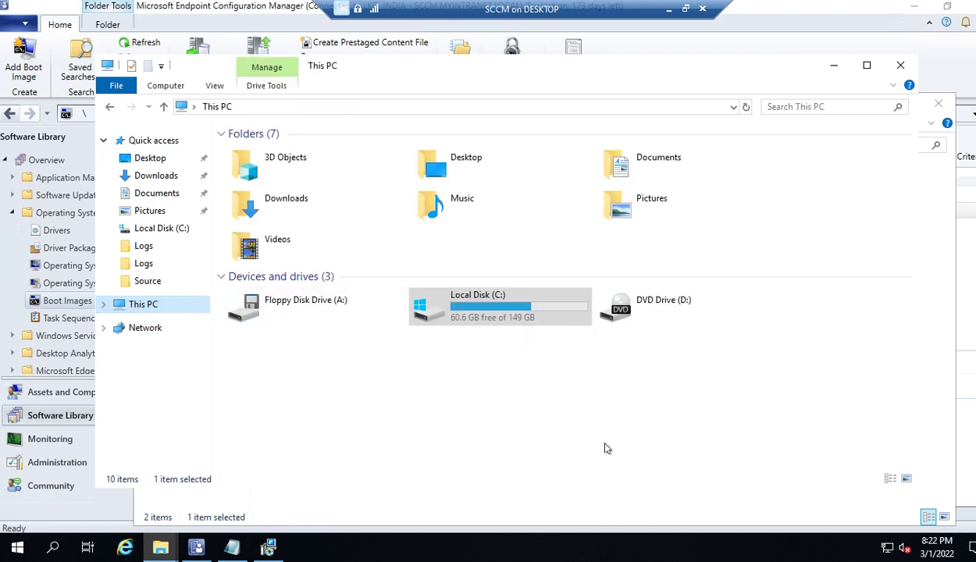
{"action": "double_click", "coordinate": [500, 301]}
{"action": "double_click", "coordinate": [254, 382]}
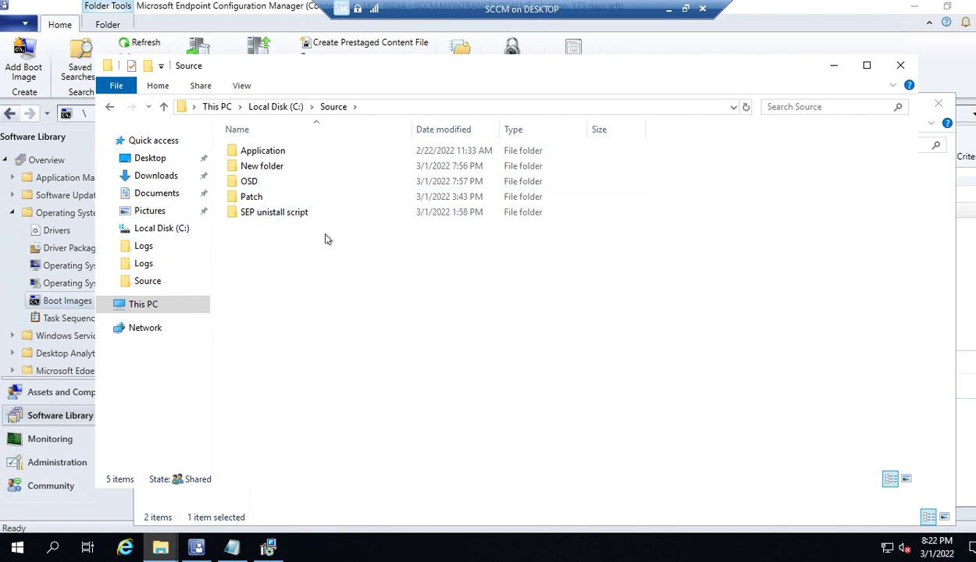
Paste the copied Thunderbolt_Driver folder into OSD\Drivers\Driver package
{"action": "double_click", "coordinate": [248, 182]}
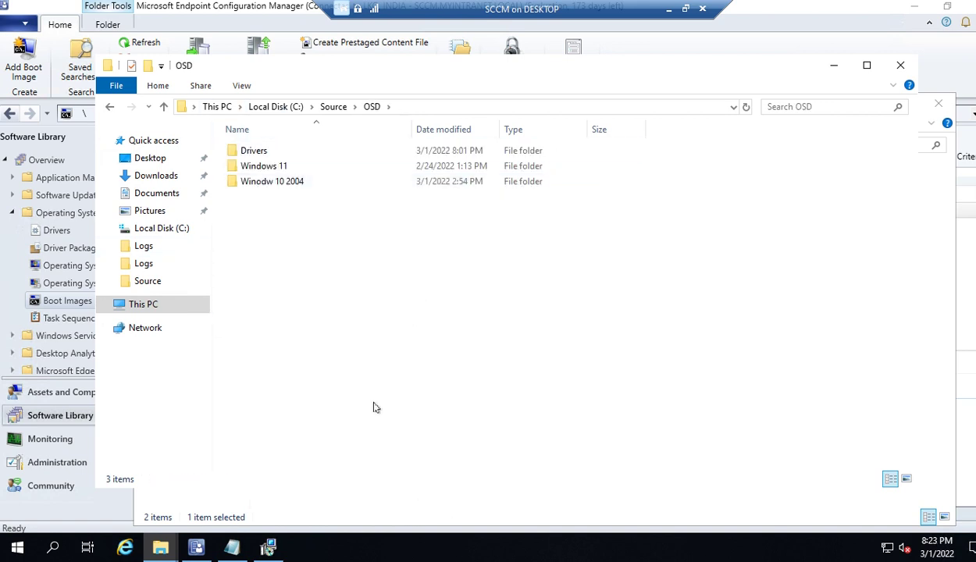
{"action": "double_click", "coordinate": [254, 153]}
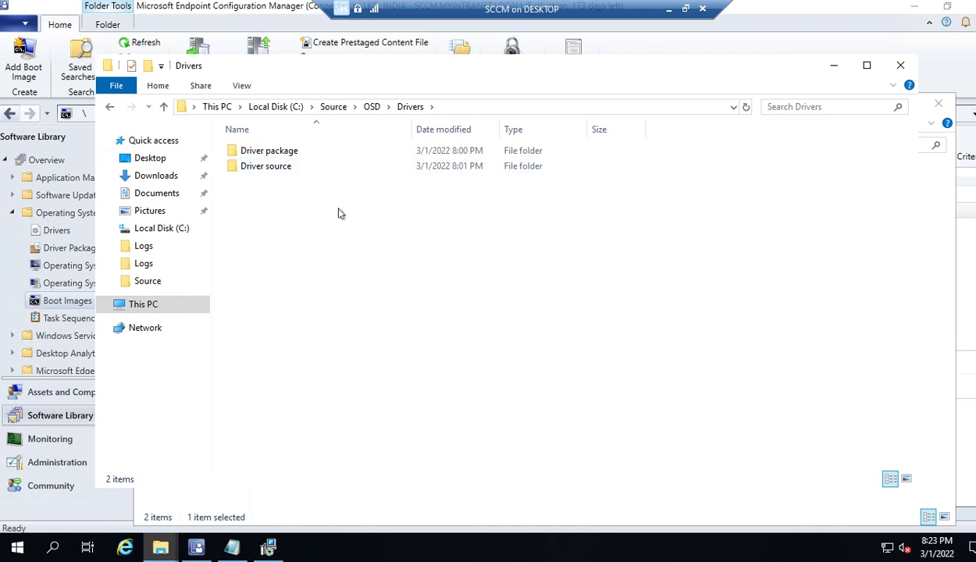
{"action": "left_click", "coordinate": [262, 168]}
{"action": "double_click", "coordinate": [263, 152]}
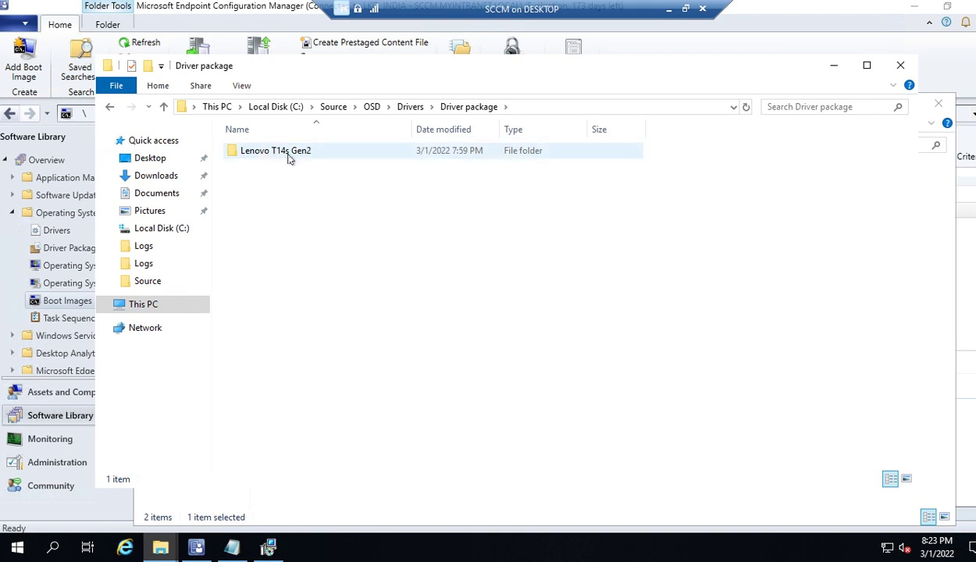
{"action": "right_click", "coordinate": [275, 208]}
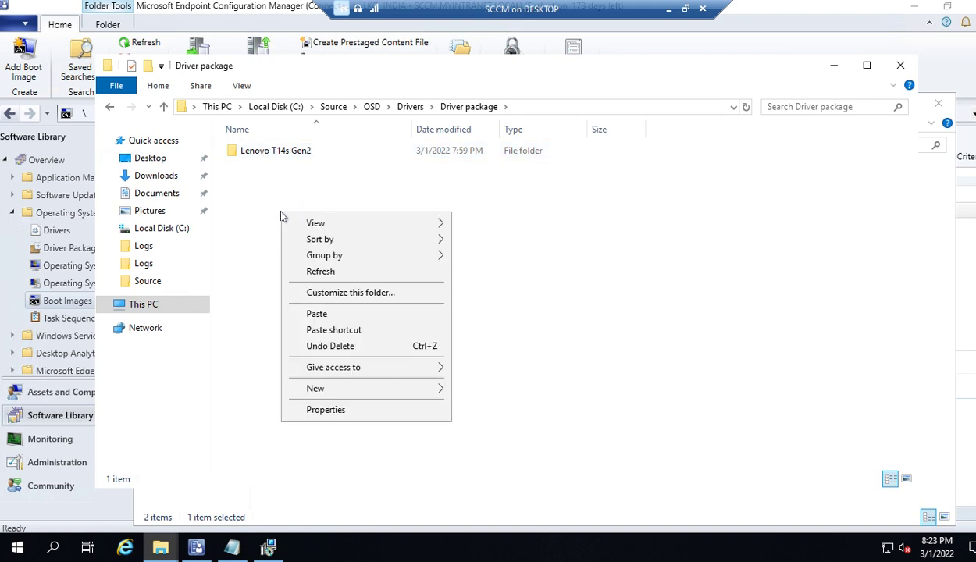
{"action": "left_click", "coordinate": [328, 309]}
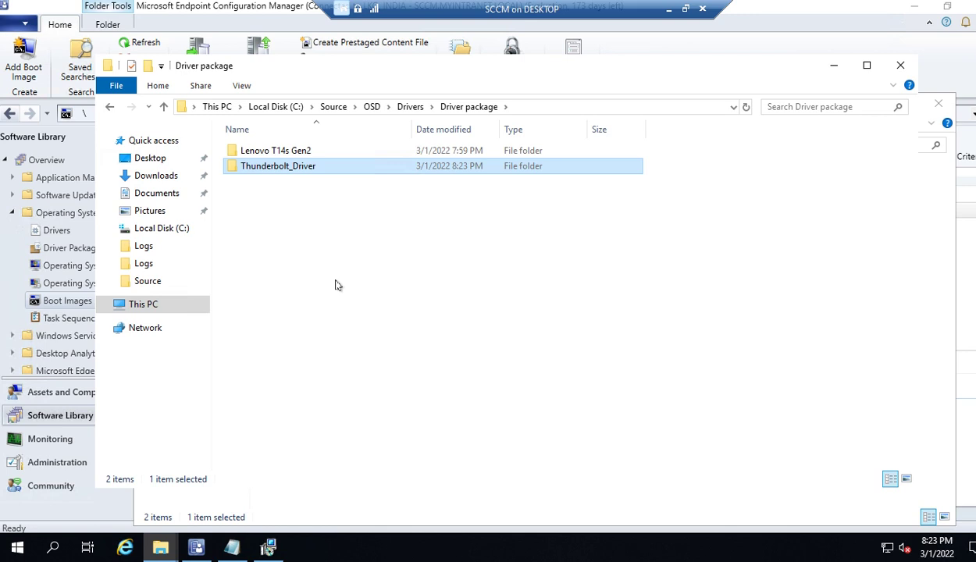
Move all driver files out of the 20220103.20212824 subfolder, directly into its parent Thunderbolt_Driver folder
{"action": "double_click", "coordinate": [279, 166]}
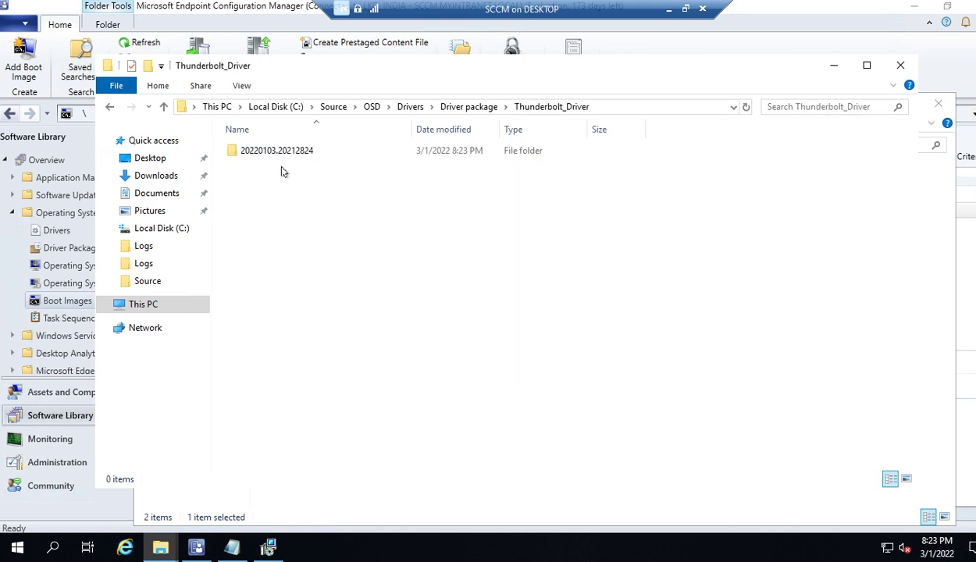
{"action": "left_click", "coordinate": [293, 152]}
{"action": "double_click", "coordinate": [293, 153]}
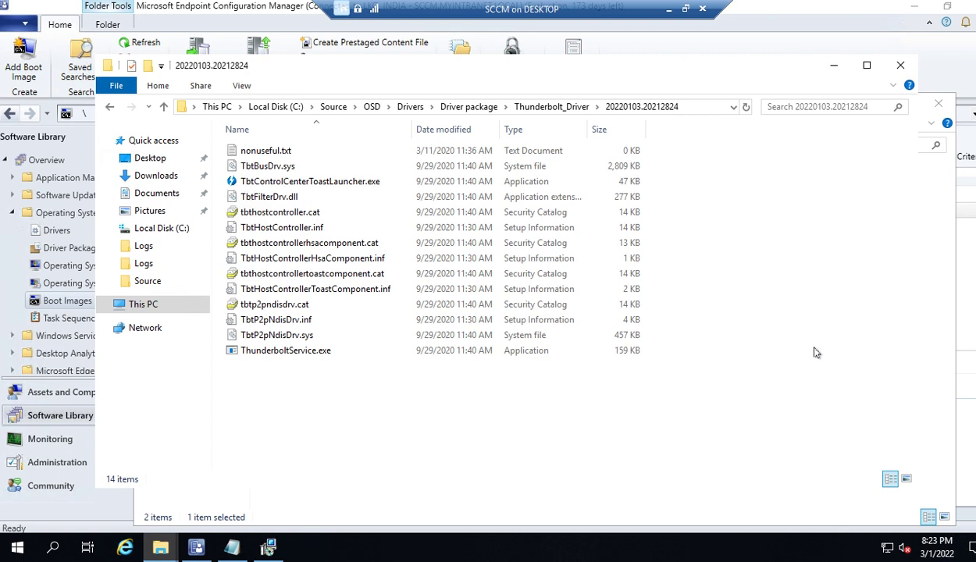
{"action": "left_click_drag", "start_coordinate": [478, 447], "coordinate": [244, 149]}
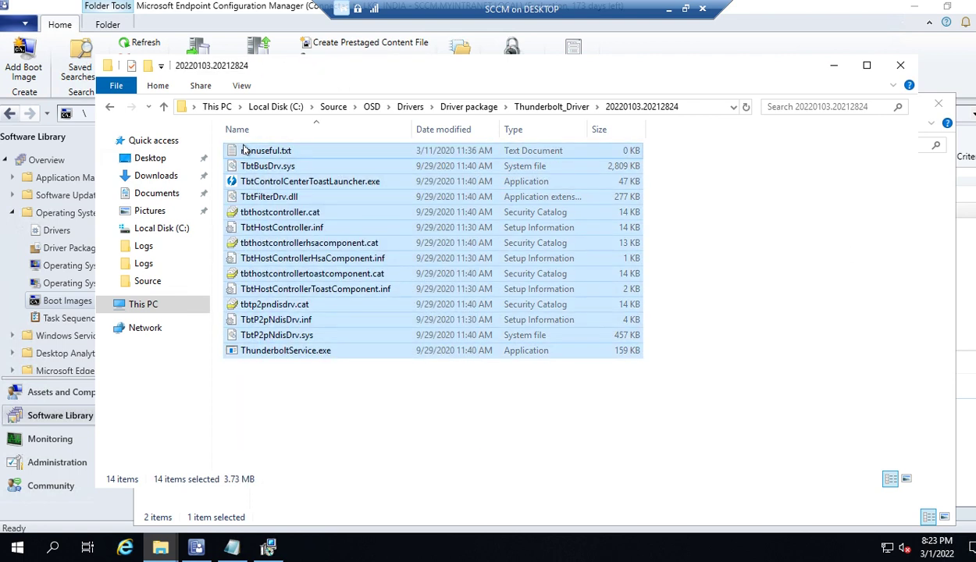
{"action": "left_click", "coordinate": [109, 106]}
{"action": "left_click", "coordinate": [111, 107]}
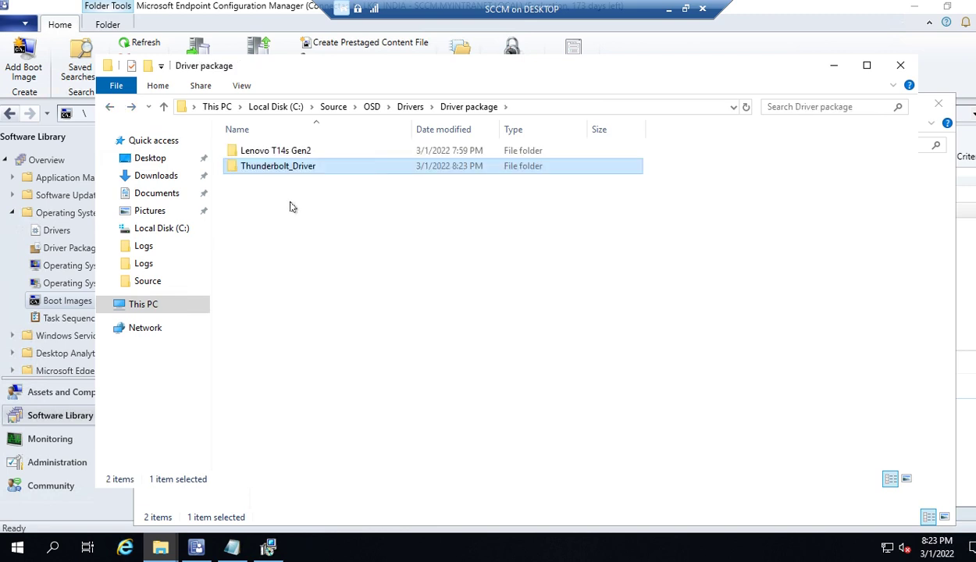
{"action": "double_click", "coordinate": [266, 167]}
{"action": "right_click", "coordinate": [303, 207]}
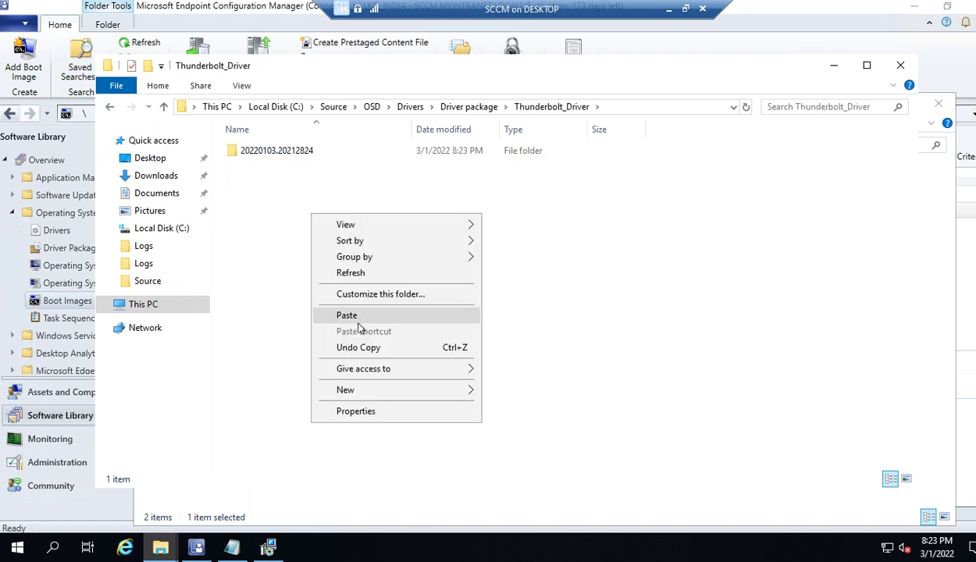
{"action": "left_click", "coordinate": [326, 317]}
Delete the emptied 20220103.20212824 subfolder and go back to the OSD\Drivers folder
{"action": "left_click", "coordinate": [251, 151]}
{"action": "right_click", "coordinate": [251, 151]}
{"action": "left_click", "coordinate": [301, 356]}
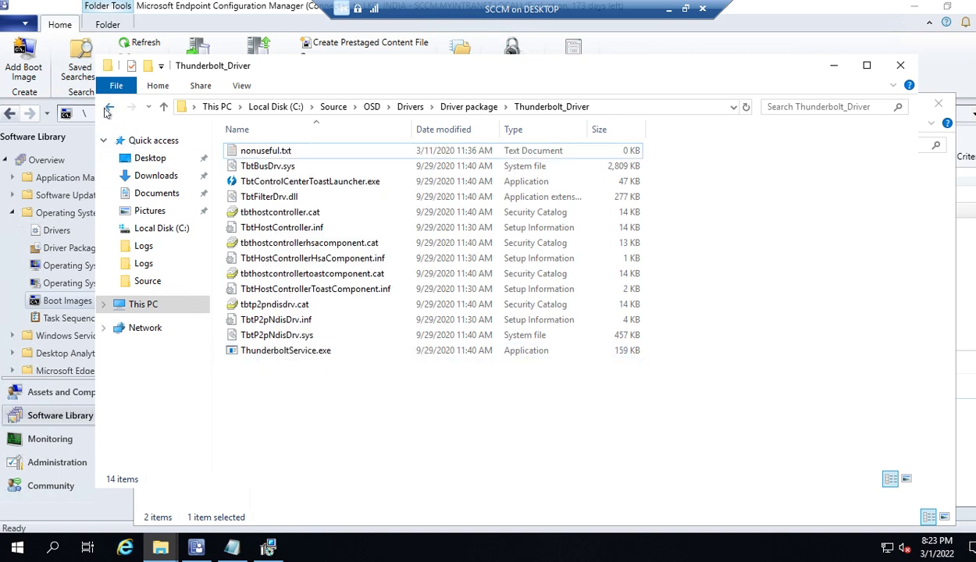
{"action": "left_click", "coordinate": [109, 107]}
{"action": "left_click", "coordinate": [110, 107]}
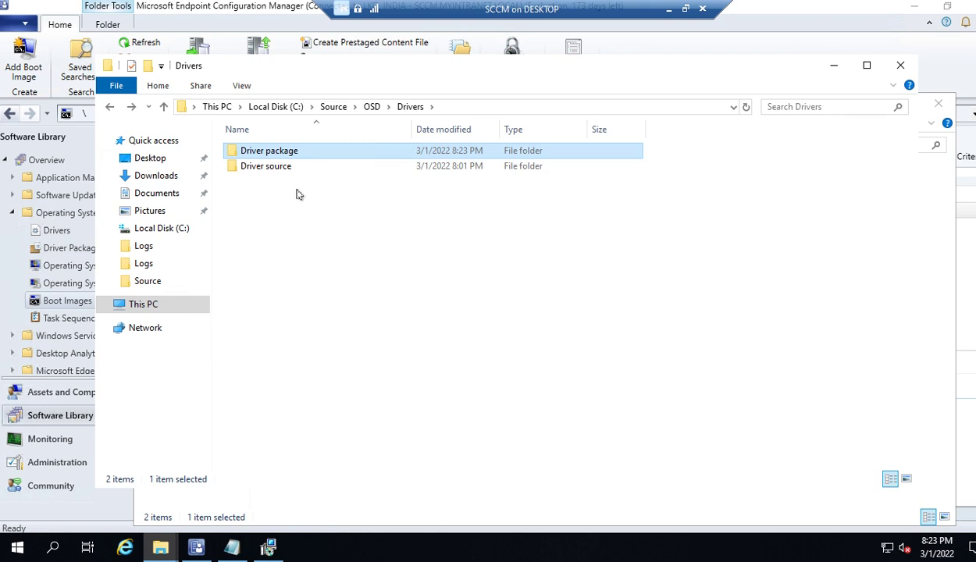
Move the Thunderbolt_Driver folder from Driver package to Driver source\Lenovo T14s Gen2\WinPE Driver
{"action": "double_click", "coordinate": [283, 151]}
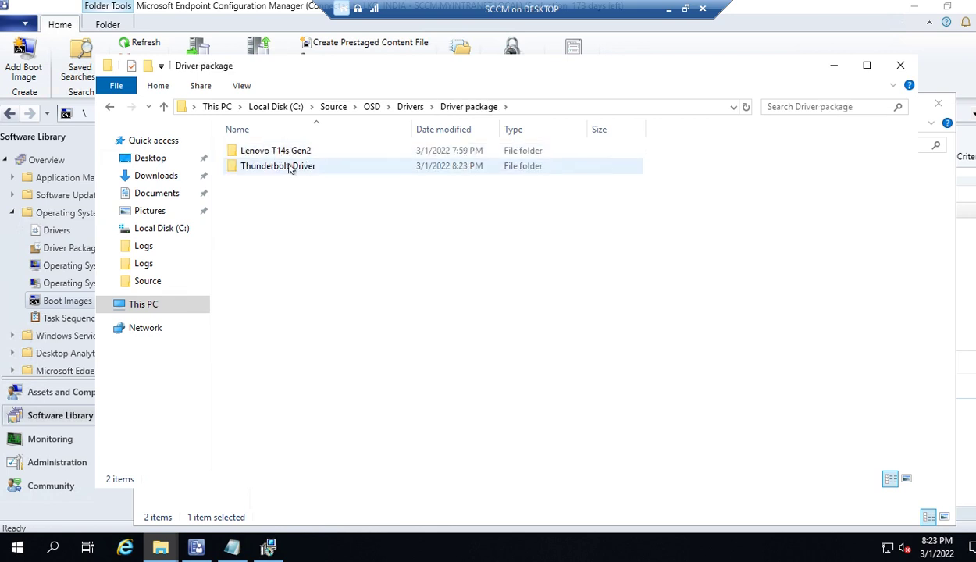
{"action": "double_click", "coordinate": [289, 167]}
{"action": "left_click", "coordinate": [109, 107]}
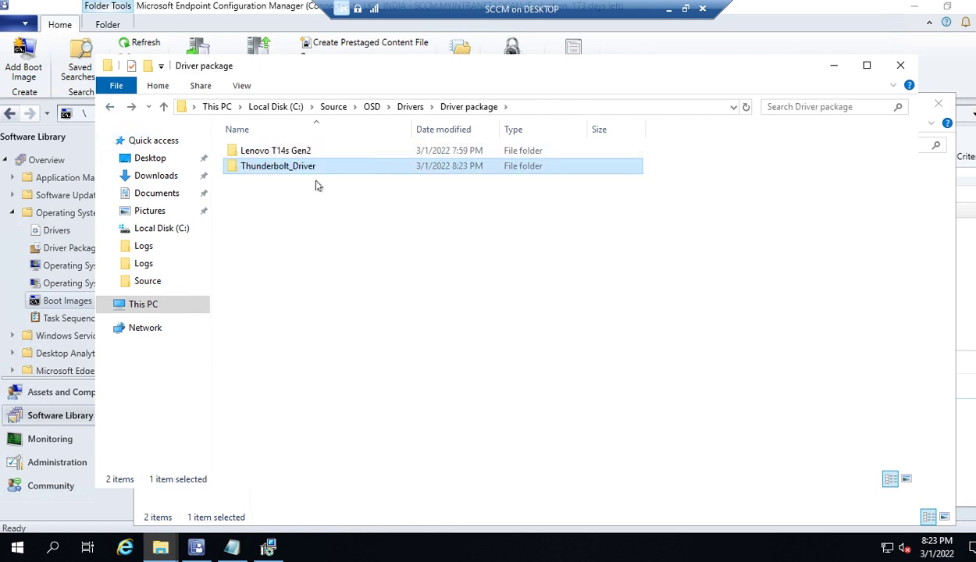
{"action": "right_click", "coordinate": [308, 172]}
{"action": "left_click", "coordinate": [365, 321]}
{"action": "left_click", "coordinate": [110, 107]}
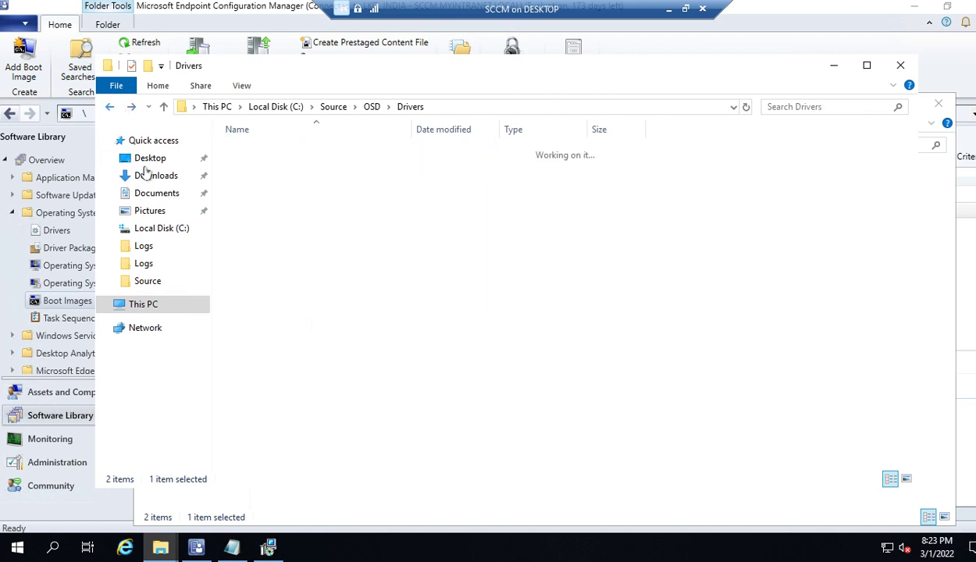
{"action": "double_click", "coordinate": [258, 165]}
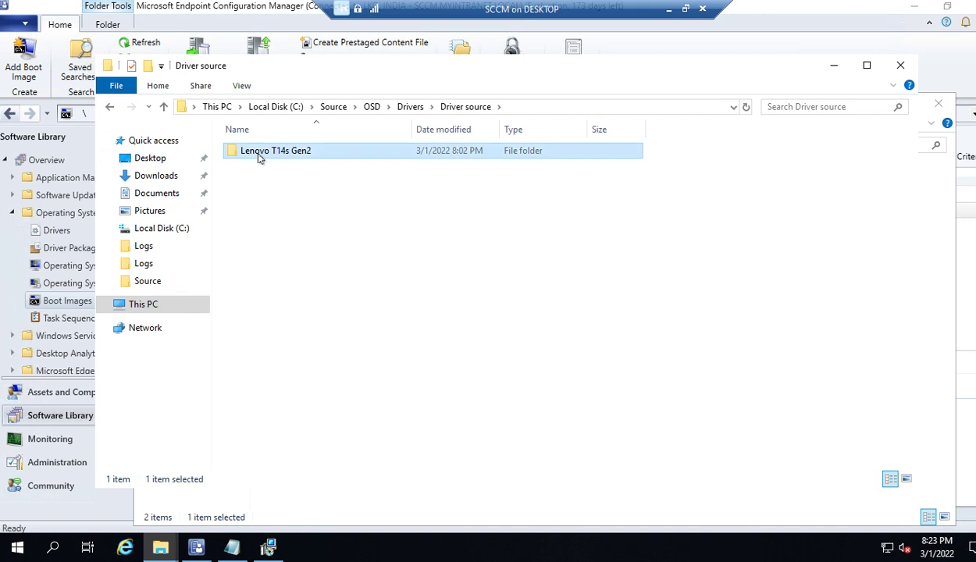
{"action": "double_click", "coordinate": [255, 156]}
{"action": "right_click", "coordinate": [259, 154]}
{"action": "left_click", "coordinate": [272, 165]}
{"action": "right_click", "coordinate": [295, 170]}
{"action": "left_click", "coordinate": [330, 271]}
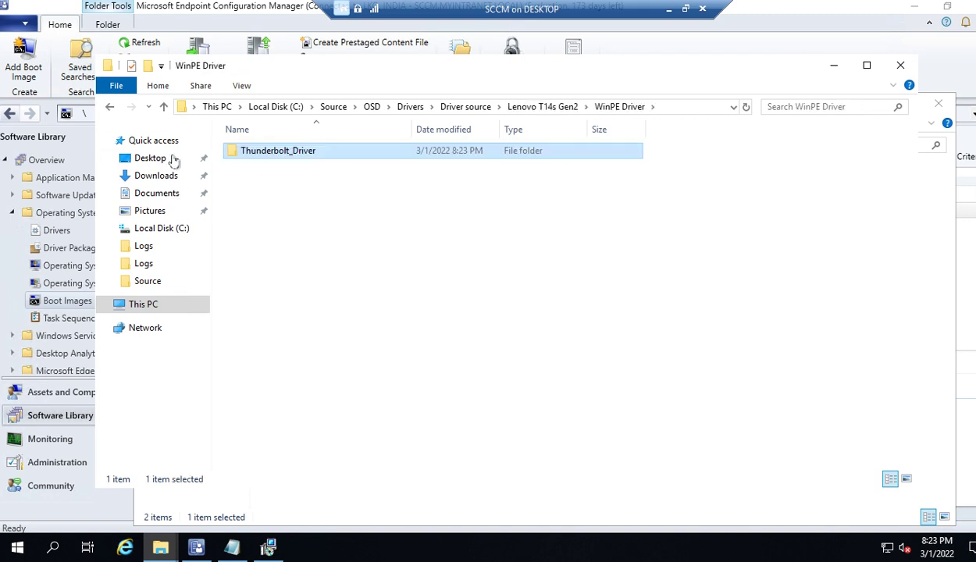
Check the WinPE Driver source folder and the Lenovo T14s Gen2 folder under Driver package, and close both File Explorer windows
{"action": "left_click", "coordinate": [110, 107]}
{"action": "left_click", "coordinate": [110, 107]}
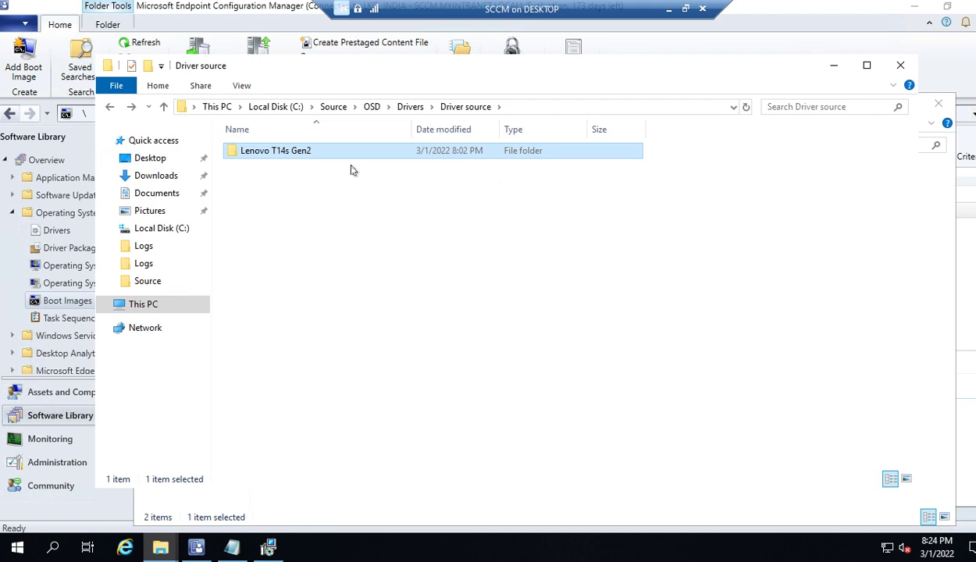
{"action": "double_click", "coordinate": [321, 153]}
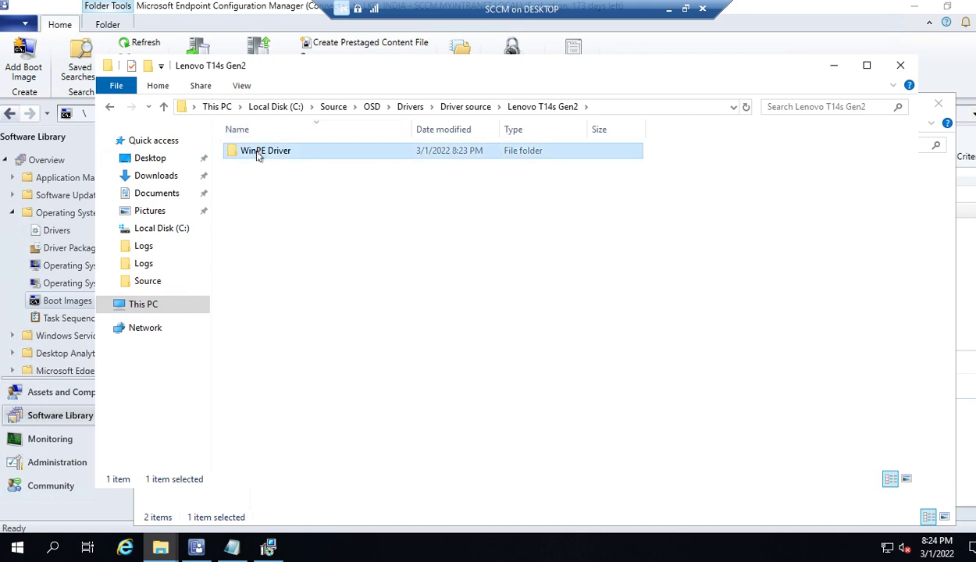
{"action": "double_click", "coordinate": [262, 156]}
{"action": "double_click", "coordinate": [297, 155]}
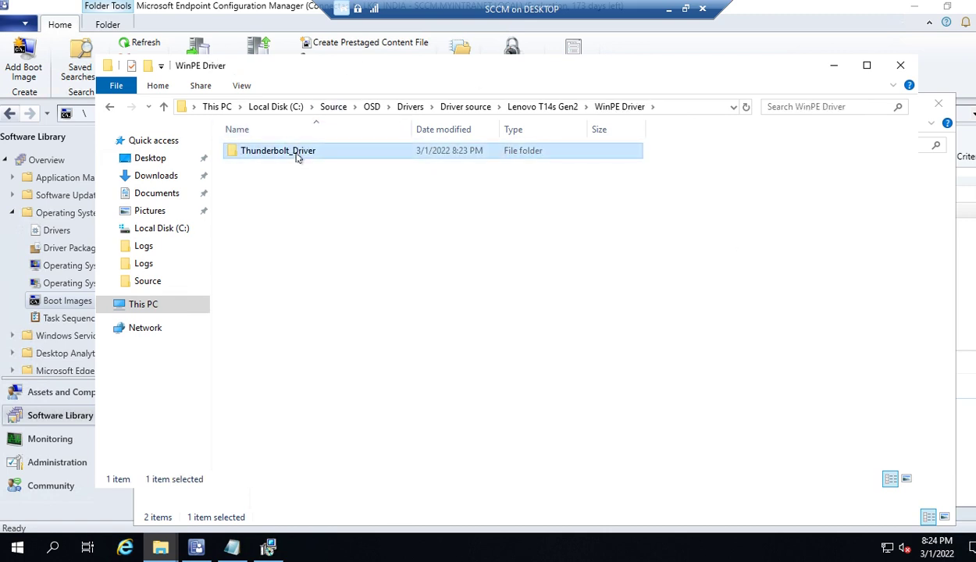
{"action": "left_click", "coordinate": [111, 107]}
{"action": "left_click", "coordinate": [111, 108]}
{"action": "left_click", "coordinate": [111, 108]}
{"action": "left_click", "coordinate": [111, 108]}
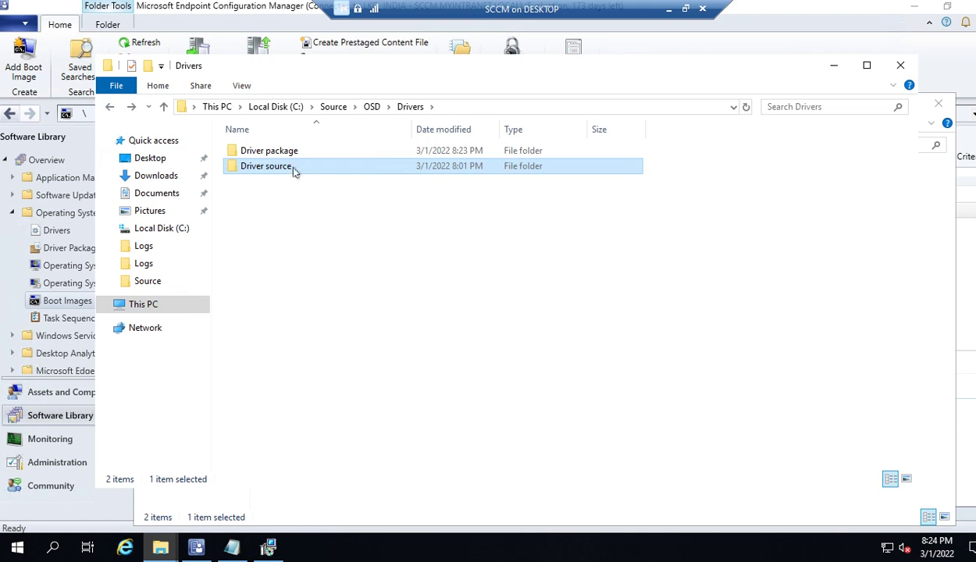
{"action": "double_click", "coordinate": [283, 157]}
{"action": "double_click", "coordinate": [281, 153]}
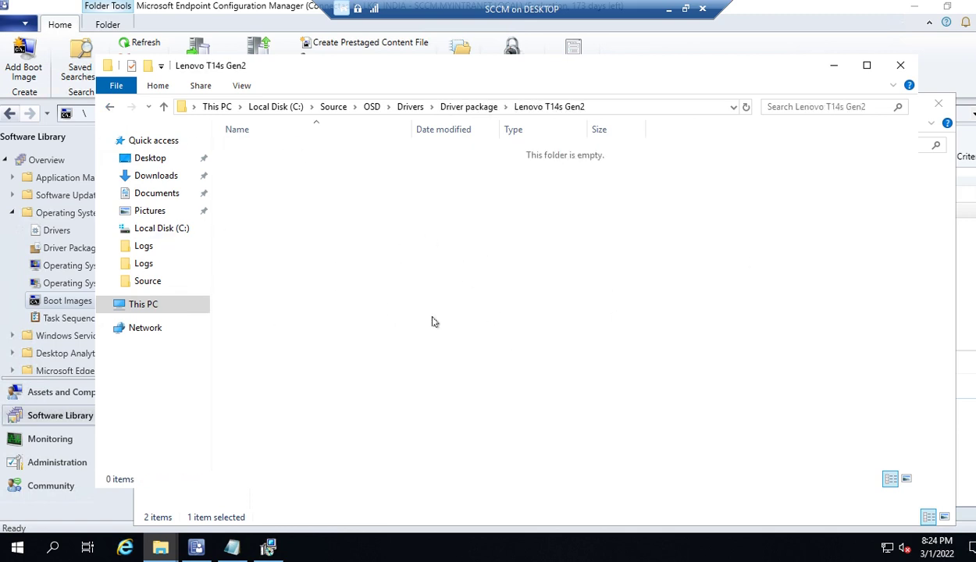
{"action": "left_click", "coordinate": [898, 66]}
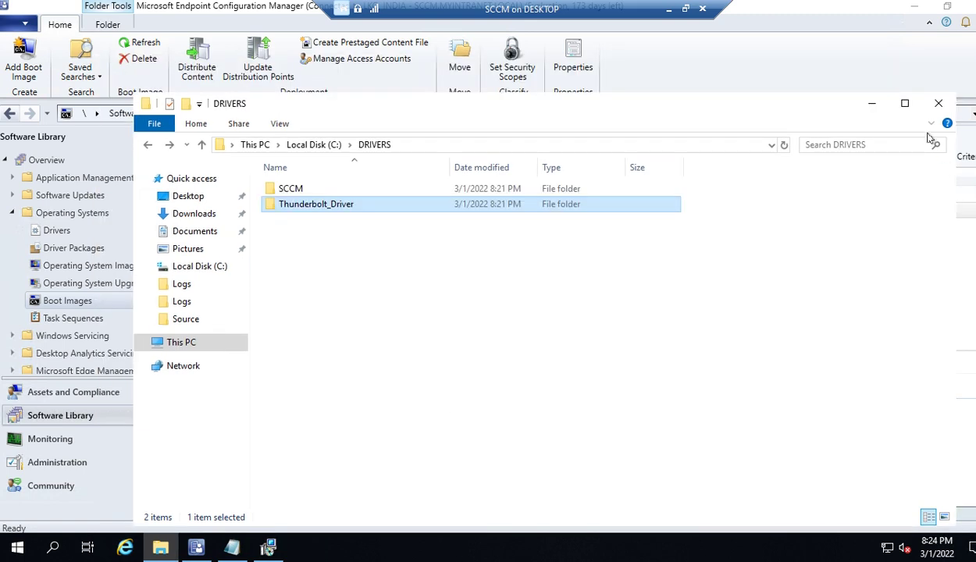
{"action": "left_click", "coordinate": [940, 104]}
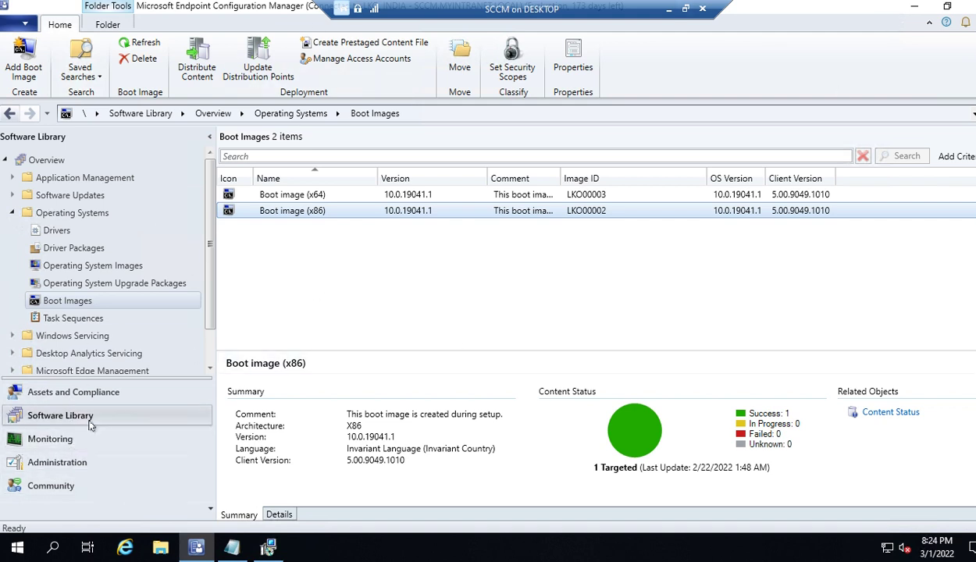
Examine the Drivers and Driver Packages nodes under Operating Systems in the Software Library
{"action": "left_click", "coordinate": [12, 212]}
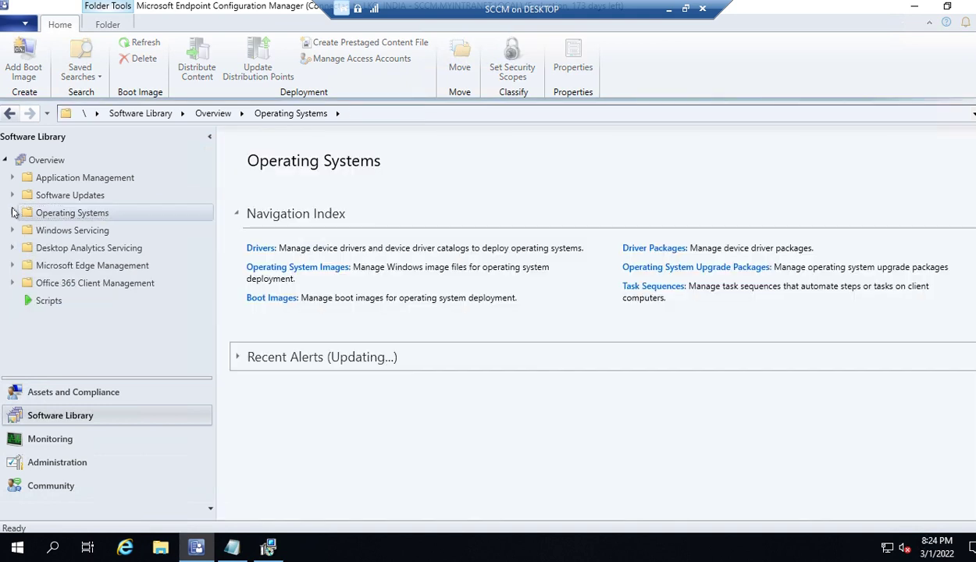
{"action": "left_click", "coordinate": [11, 213]}
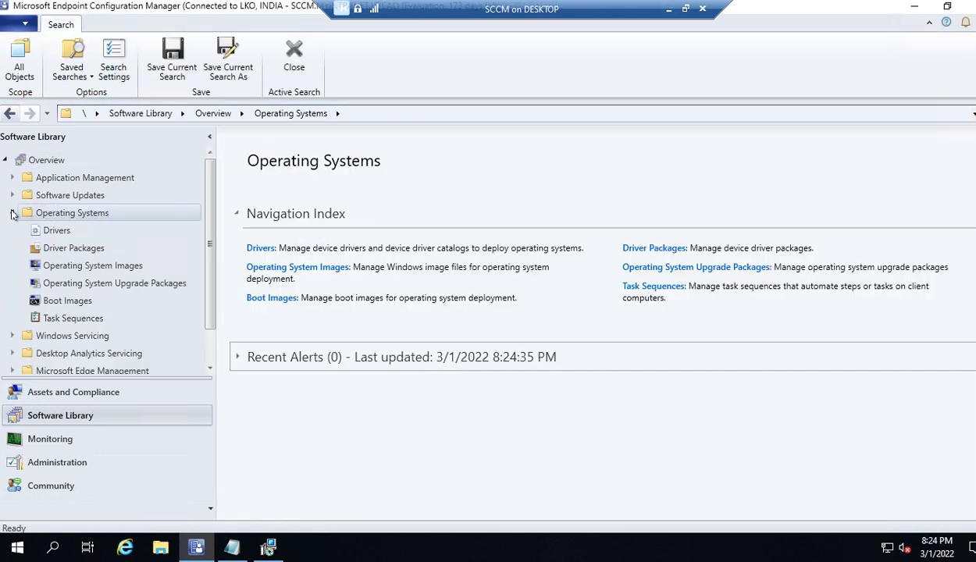
{"action": "left_click", "coordinate": [61, 229]}
{"action": "left_click", "coordinate": [111, 249]}
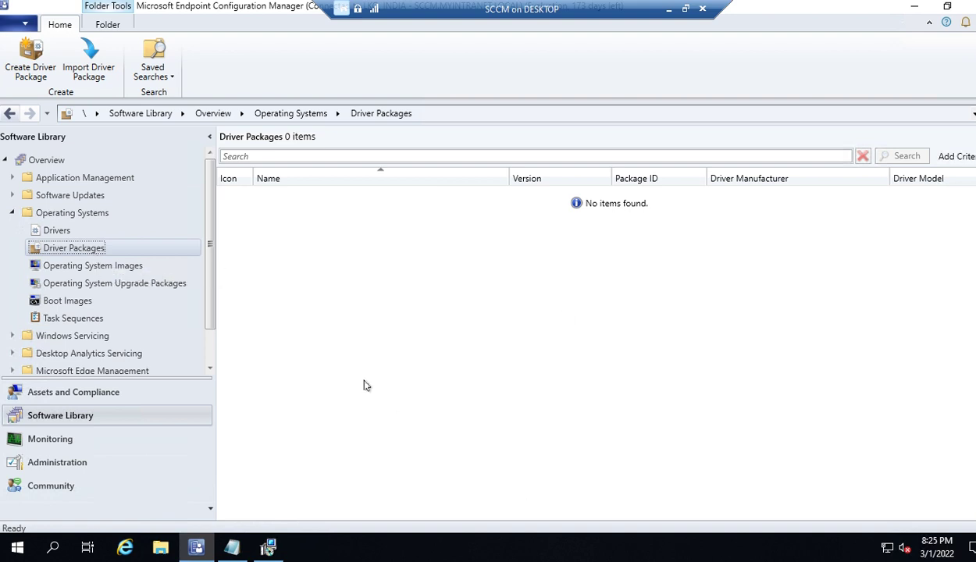
{"action": "left_click", "coordinate": [56, 231]}
{"action": "left_click", "coordinate": [62, 248]}
{"action": "left_click", "coordinate": [50, 230]}
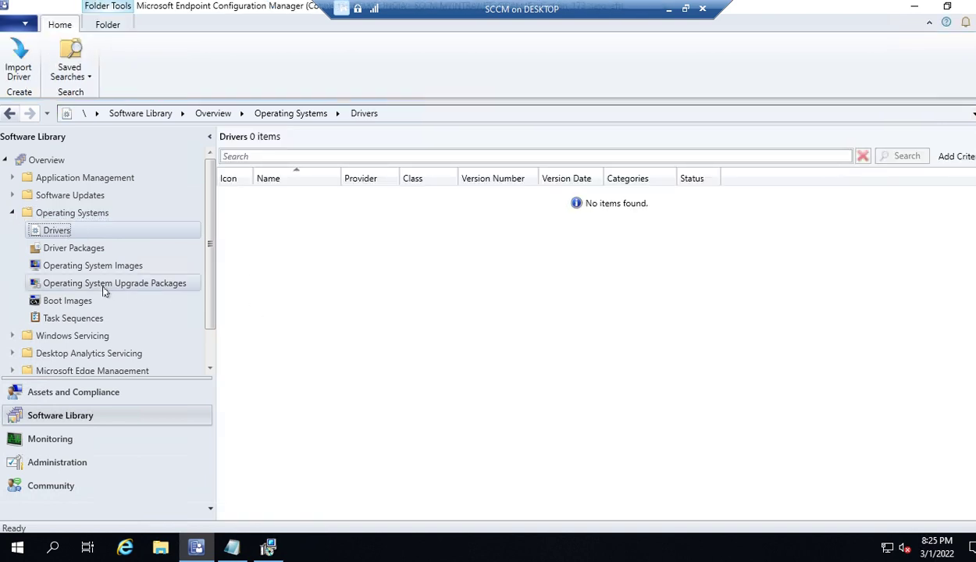
Start creating a driver package and name it Lenovo T14 Gen 2
{"action": "left_click", "coordinate": [78, 248]}
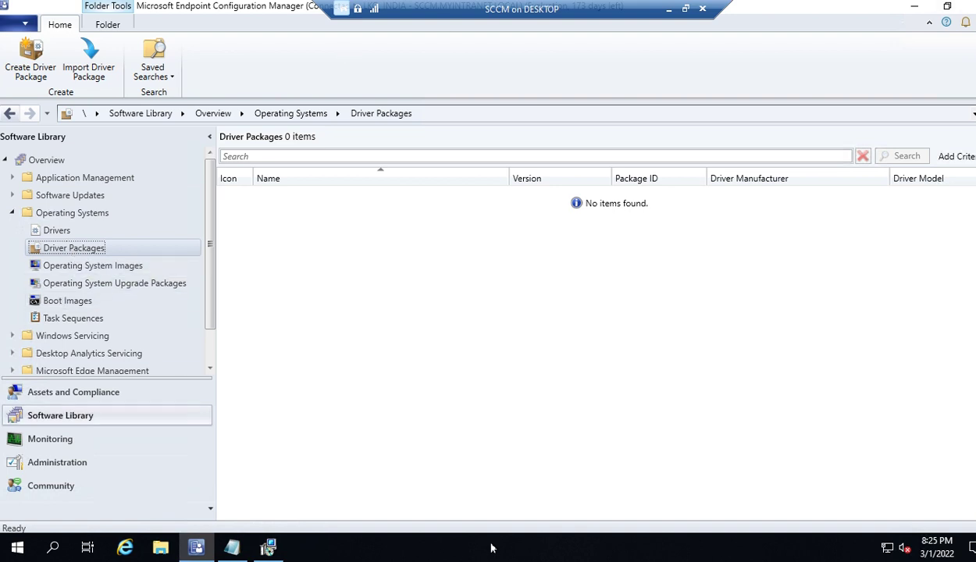
{"action": "right_click", "coordinate": [78, 248]}
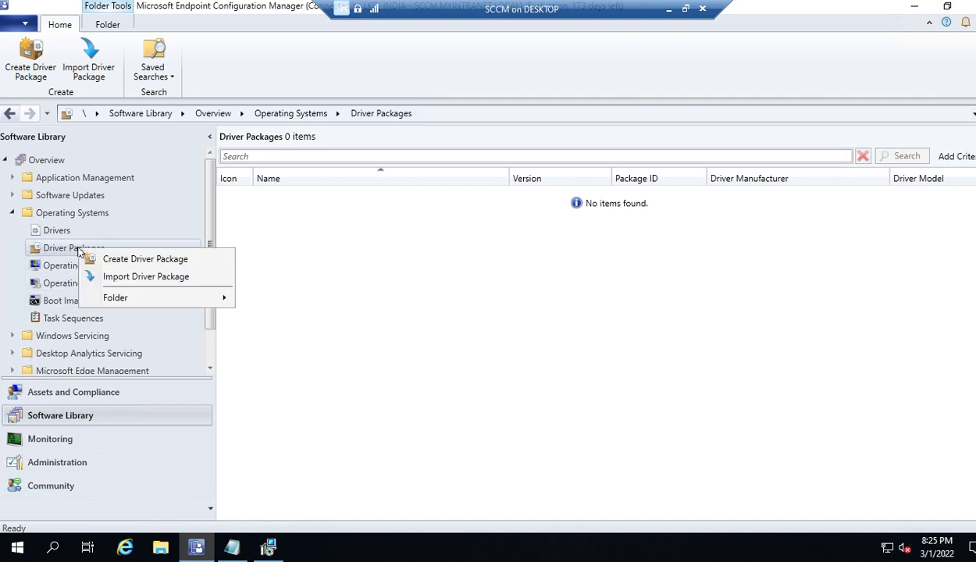
{"action": "left_click", "coordinate": [145, 260]}
{"action": "left_click_drag", "start_coordinate": [394, 140], "coordinate": [529, 230]}
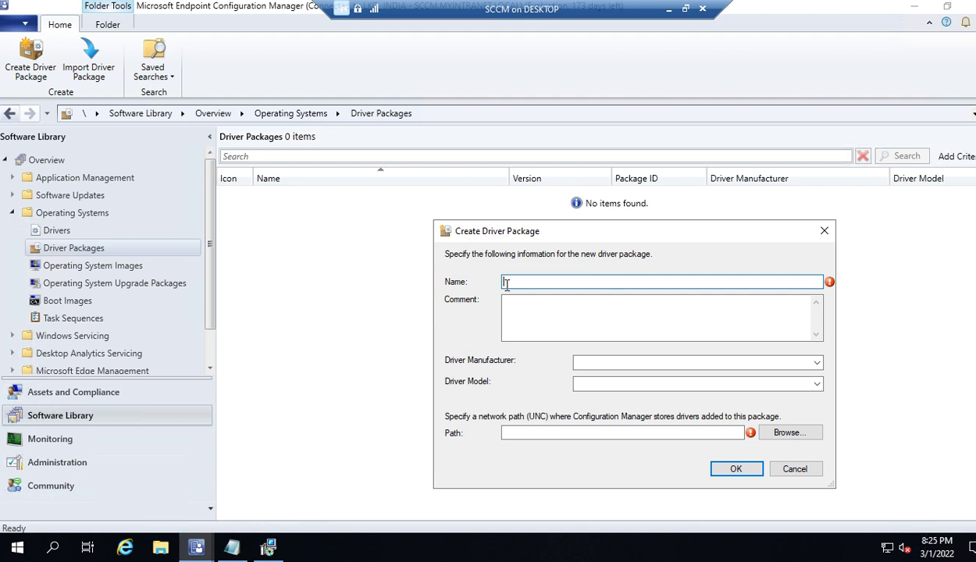
{"action": "type", "text": "Lenovo T14 Gen 2"}
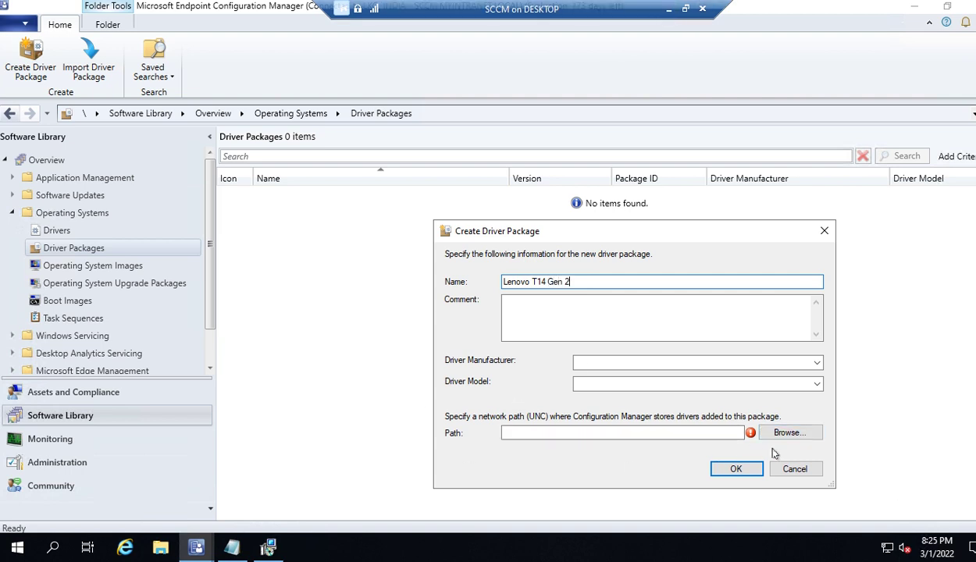
In File Explorer, create a folder named WinPe Drivers inside C:\Source\OSD\Drivers\Driver package\Lenovo T14s Gen2
{"action": "left_click", "coordinate": [161, 541]}
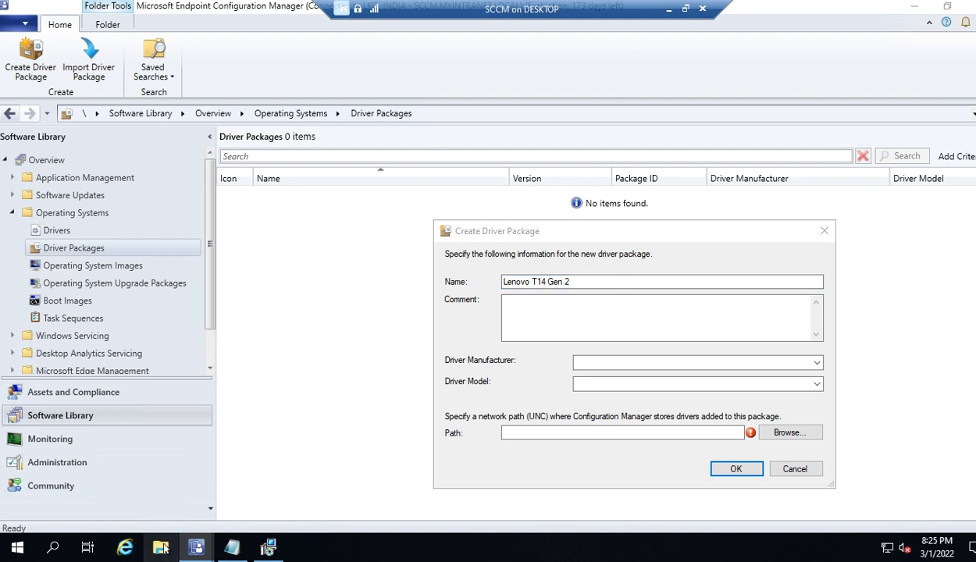
{"action": "left_click", "coordinate": [137, 283]}
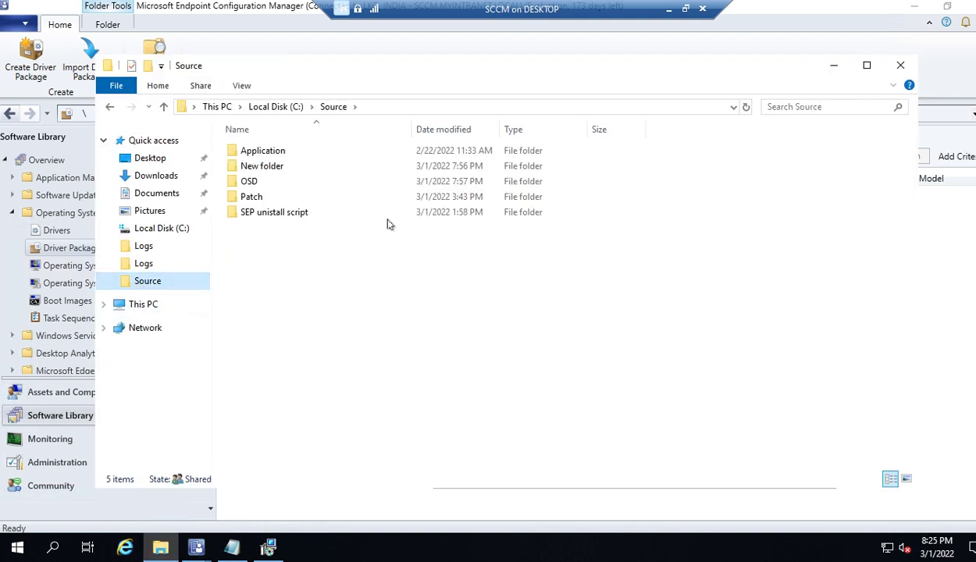
{"action": "double_click", "coordinate": [248, 182]}
{"action": "double_click", "coordinate": [266, 151]}
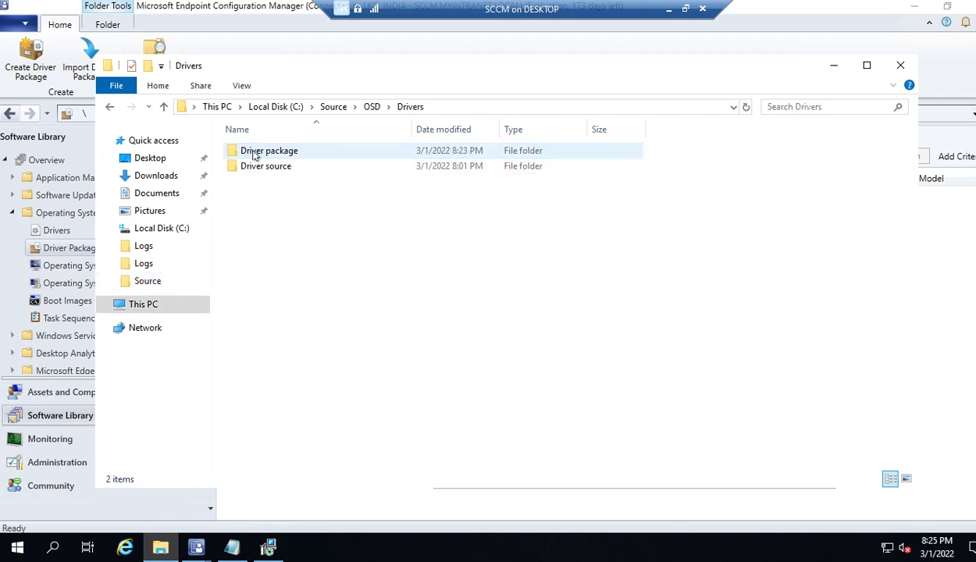
{"action": "left_click", "coordinate": [271, 156]}
{"action": "double_click", "coordinate": [271, 156]}
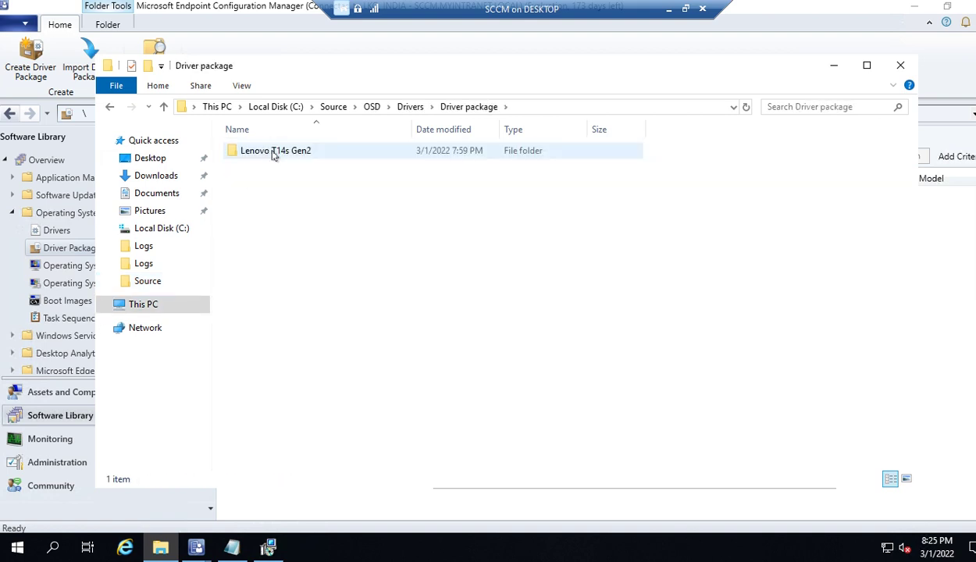
{"action": "double_click", "coordinate": [273, 154]}
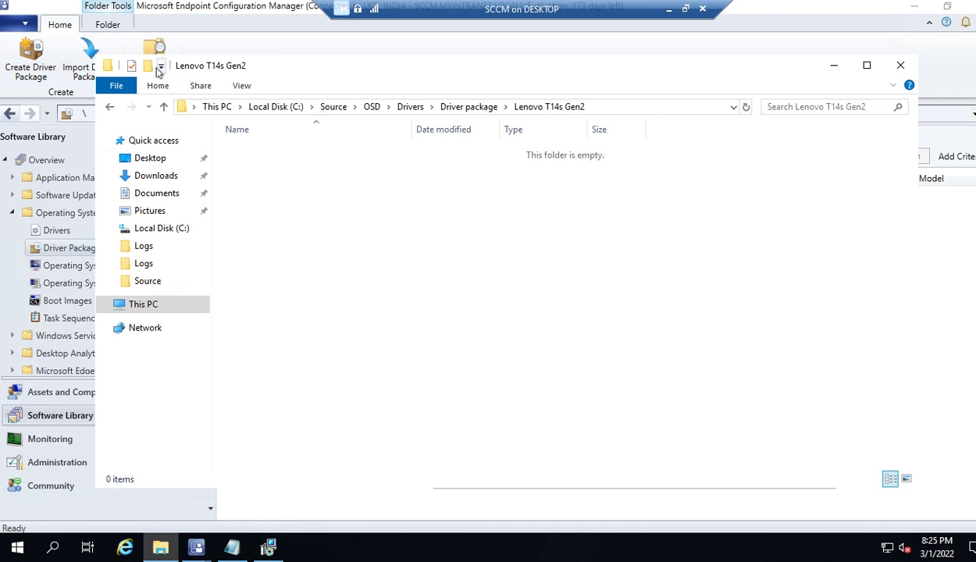
{"action": "left_click", "coordinate": [148, 67]}
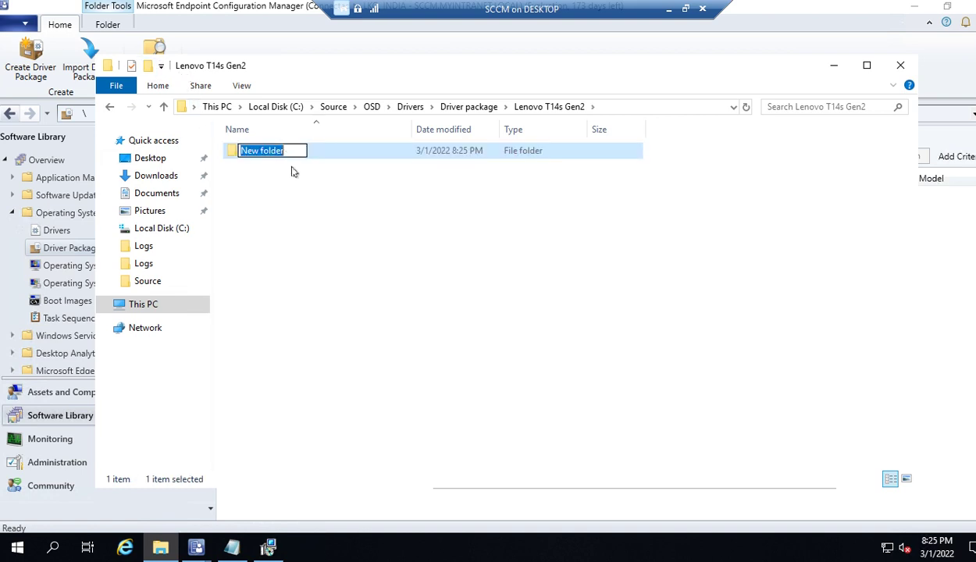
{"action": "type", "text": "WinPe Driver"}
{"action": "left_click", "coordinate": [316, 178]}
Copy the shared network path of the WinPe Drivers folder and close the completed ThinkBook SCCM driver setup wizard
{"action": "left_click", "coordinate": [235, 156]}
{"action": "right_click", "coordinate": [235, 153]}
{"action": "left_click", "coordinate": [278, 397]}
{"action": "left_click", "coordinate": [297, 188]}
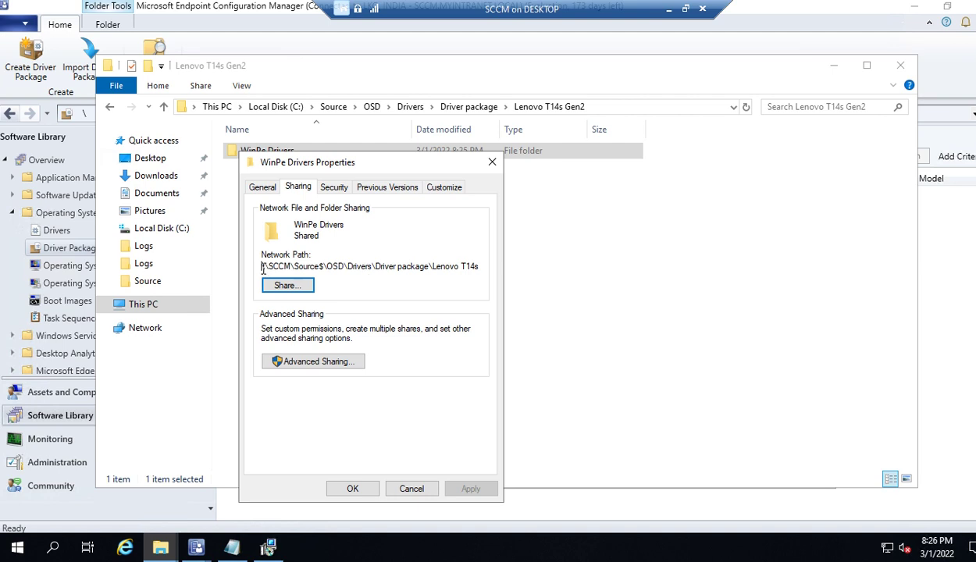
{"action": "left_click_drag", "start_coordinate": [263, 270], "coordinate": [564, 267]}
{"action": "right_click", "coordinate": [461, 267]}
{"action": "left_click", "coordinate": [477, 310]}
{"action": "left_click", "coordinate": [352, 488]}
{"action": "left_click", "coordinate": [268, 549]}
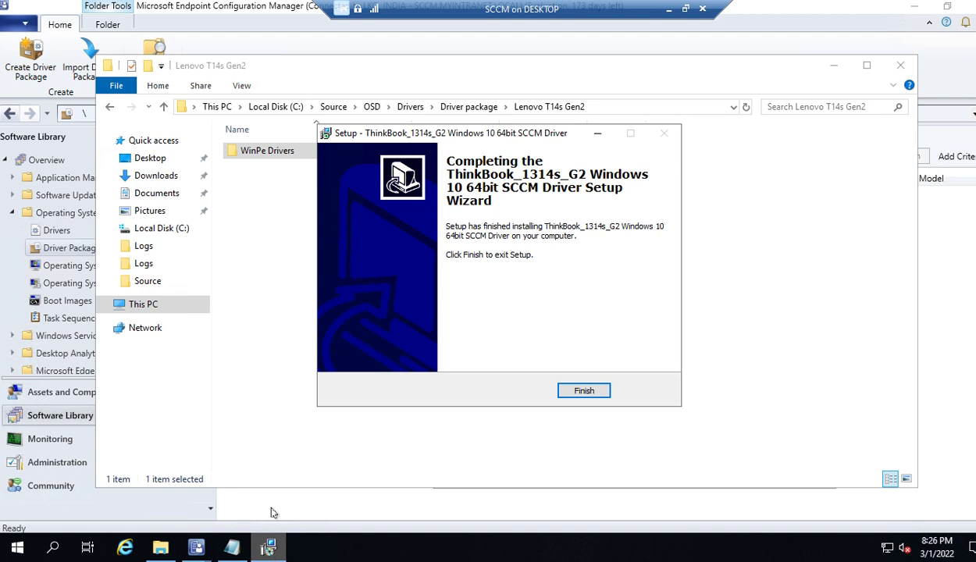
{"action": "left_click", "coordinate": [582, 396]}
Create the driver package with the copied WinPe Drivers network path, driver model T14 Gen 2 and manufacturer Lenovo, and minimize File Explorer
{"action": "mouse_move", "coordinate": [196, 549]}
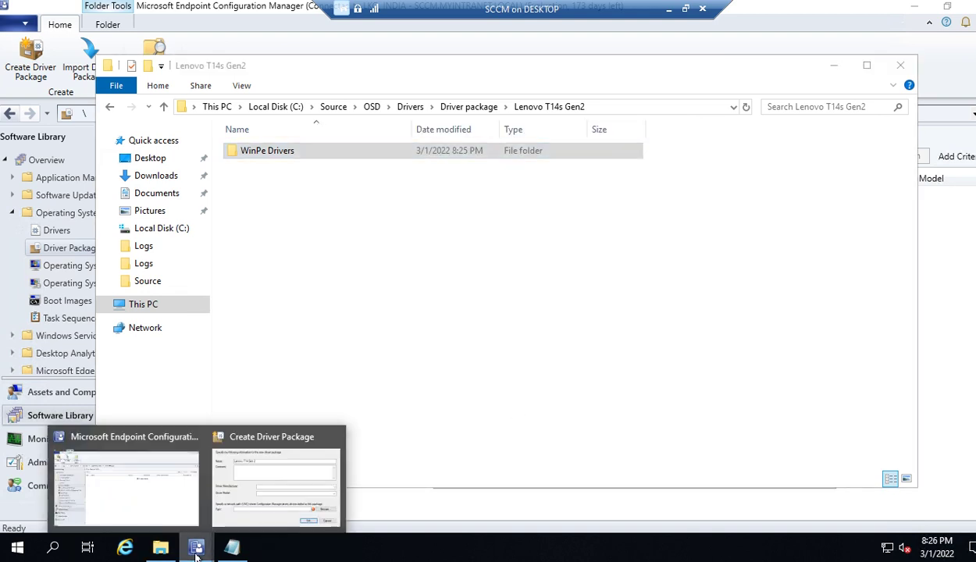
{"action": "left_click", "coordinate": [244, 481]}
{"action": "left_click", "coordinate": [520, 433]}
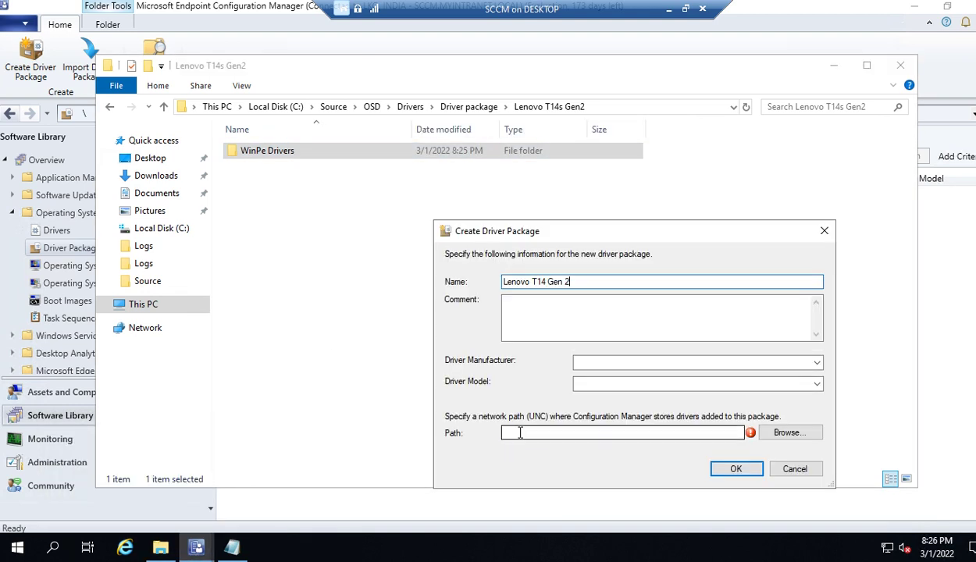
{"action": "key", "text": "ctrl+v"}
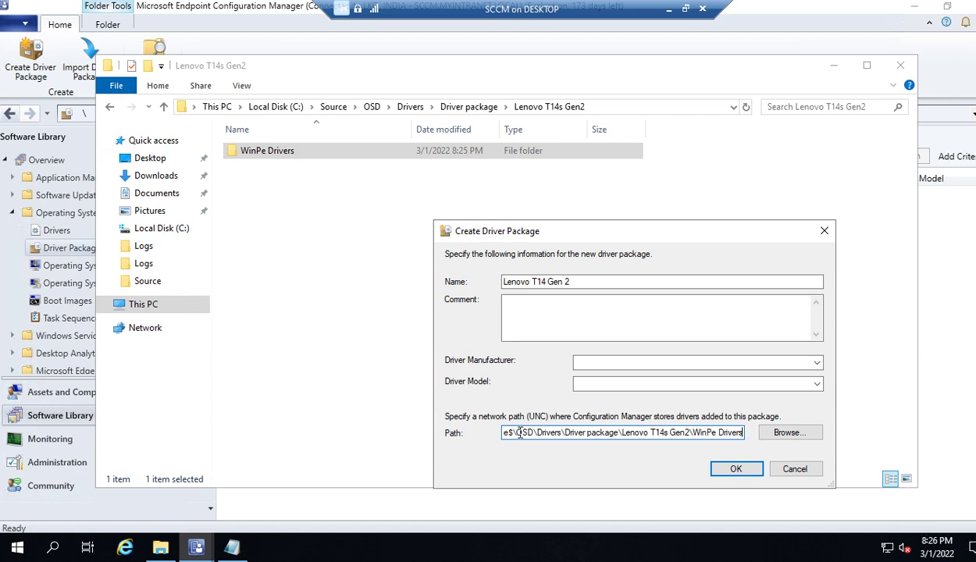
{"action": "left_click", "coordinate": [590, 383]}
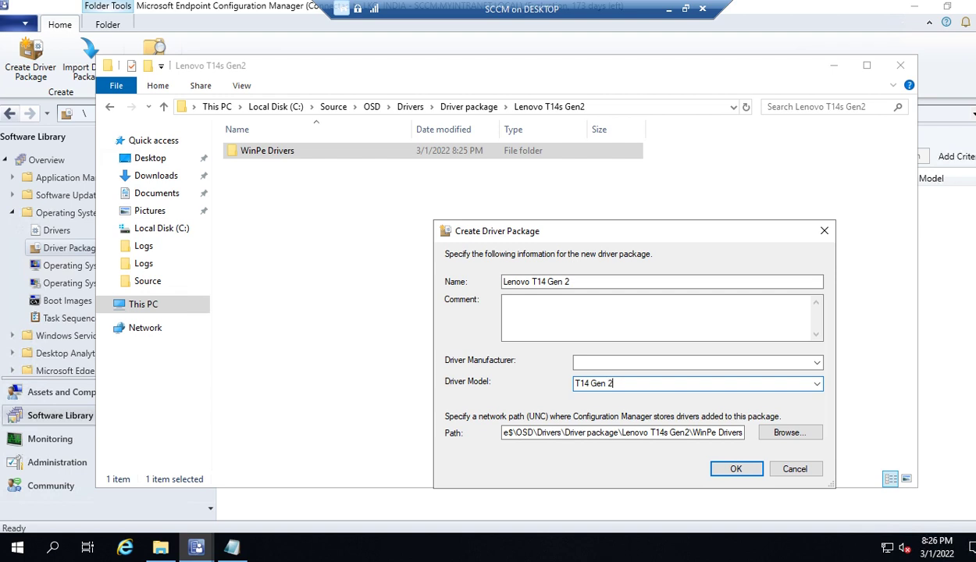
{"action": "left_click", "coordinate": [609, 362]}
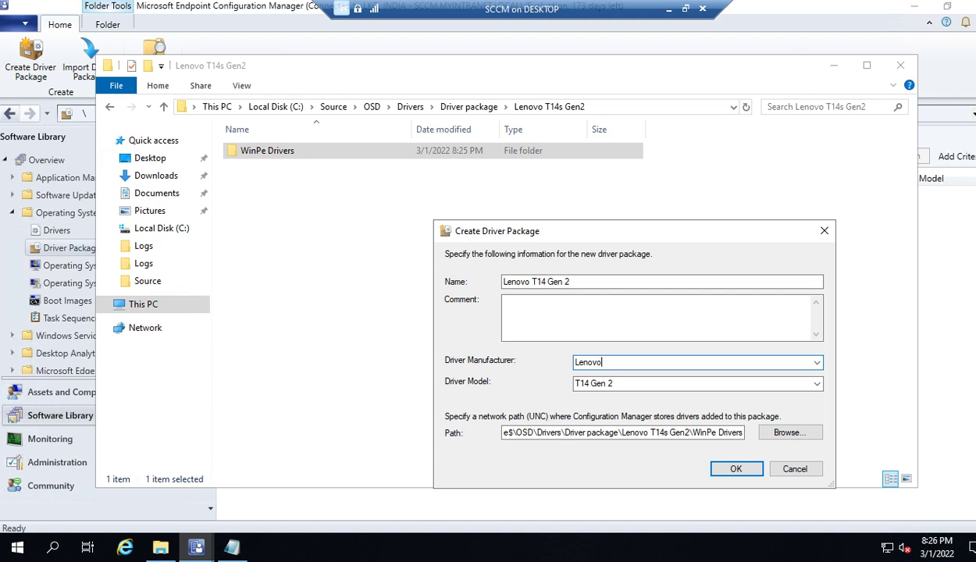
{"action": "left_click", "coordinate": [738, 470]}
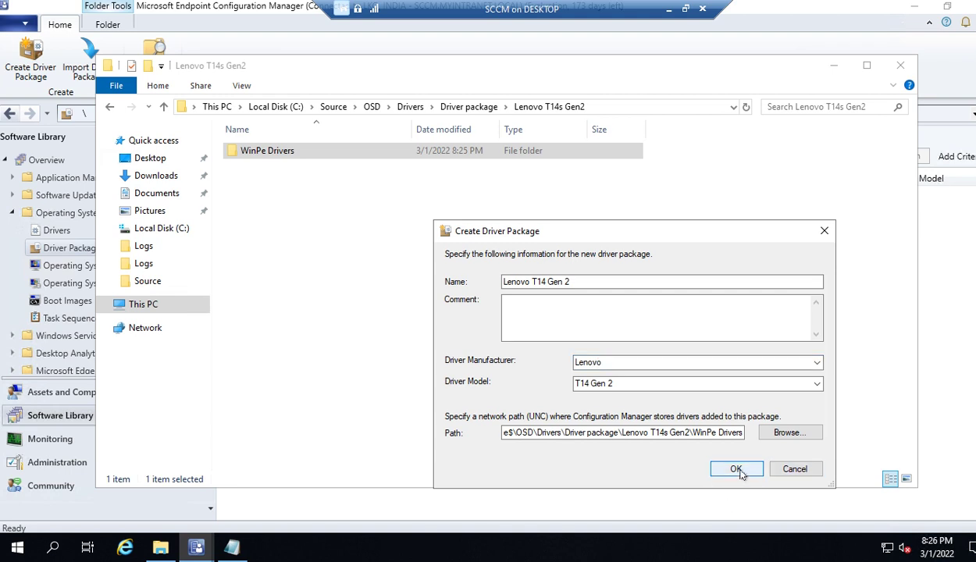
{"action": "left_click", "coordinate": [834, 65]}
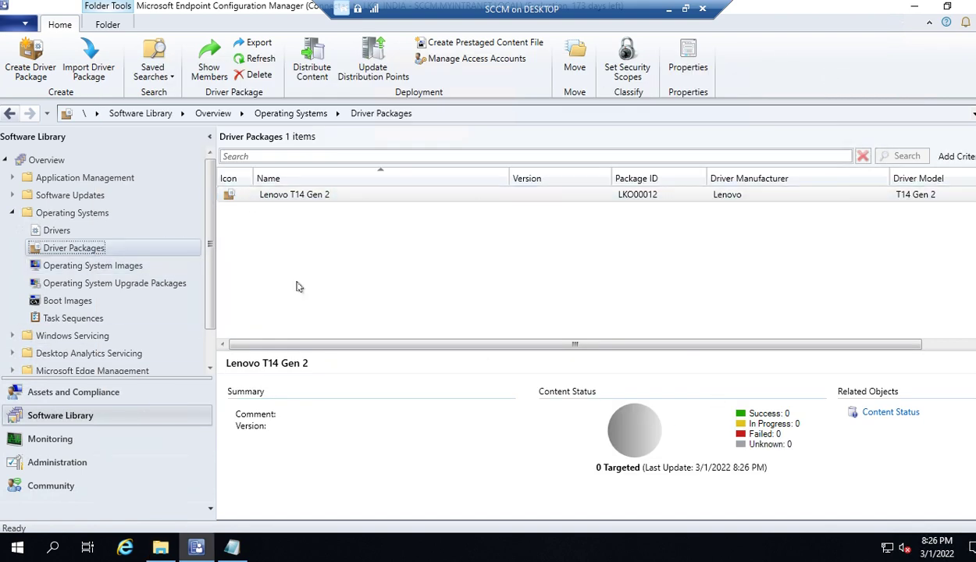
Open the Import New Driver Wizard for the Drivers node
{"action": "left_click", "coordinate": [318, 194]}
{"action": "left_click", "coordinate": [63, 232]}
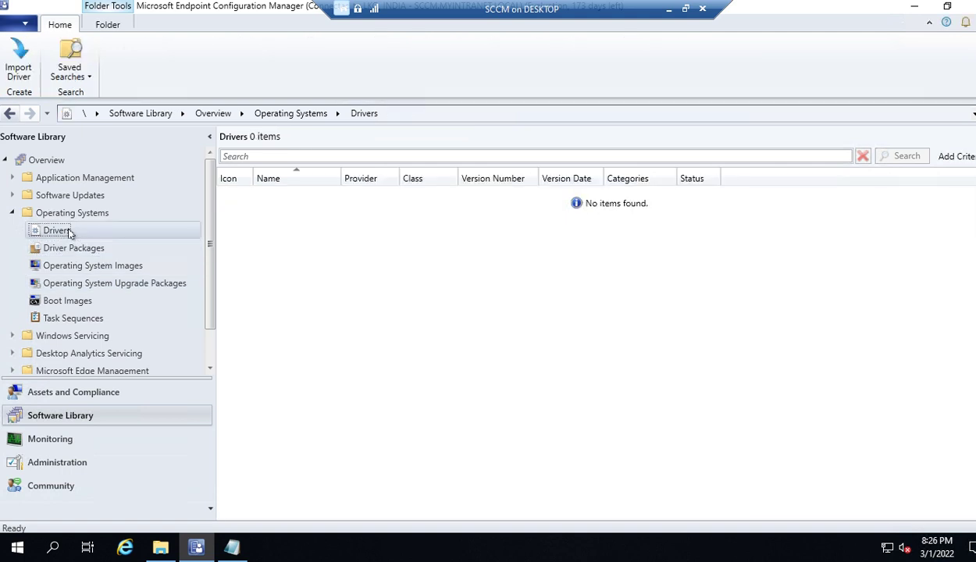
{"action": "right_click", "coordinate": [307, 233]}
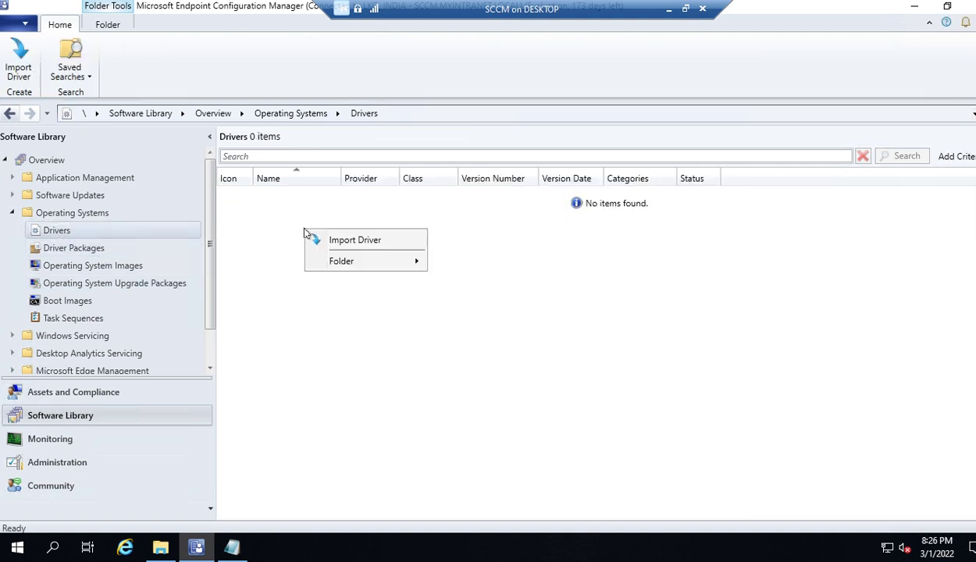
{"action": "left_click", "coordinate": [352, 242]}
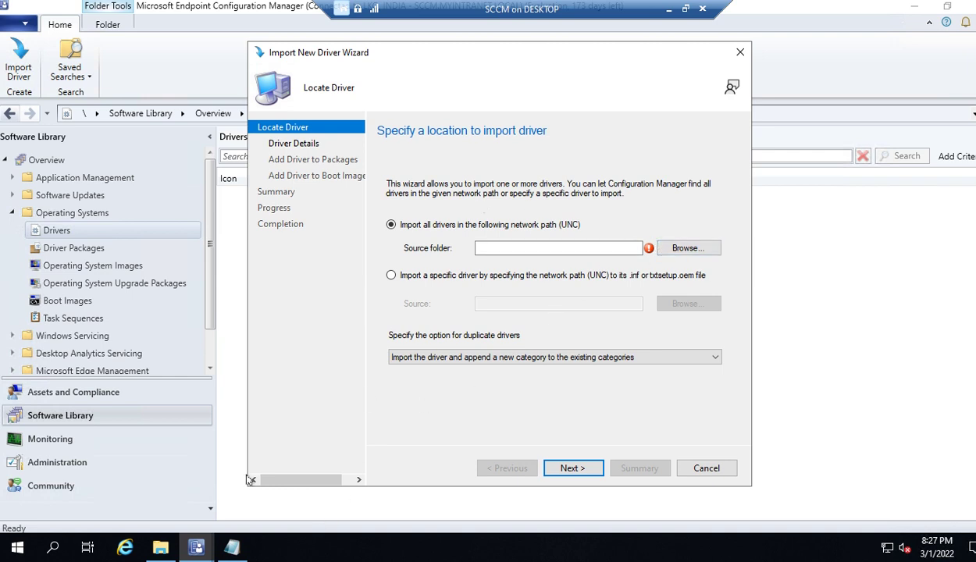
In File Explorer, copy the shared network path of the WinPE Driver folder under Driver source\Lenovo T14s Gen2
{"action": "left_click", "coordinate": [160, 547]}
{"action": "left_click", "coordinate": [110, 108]}
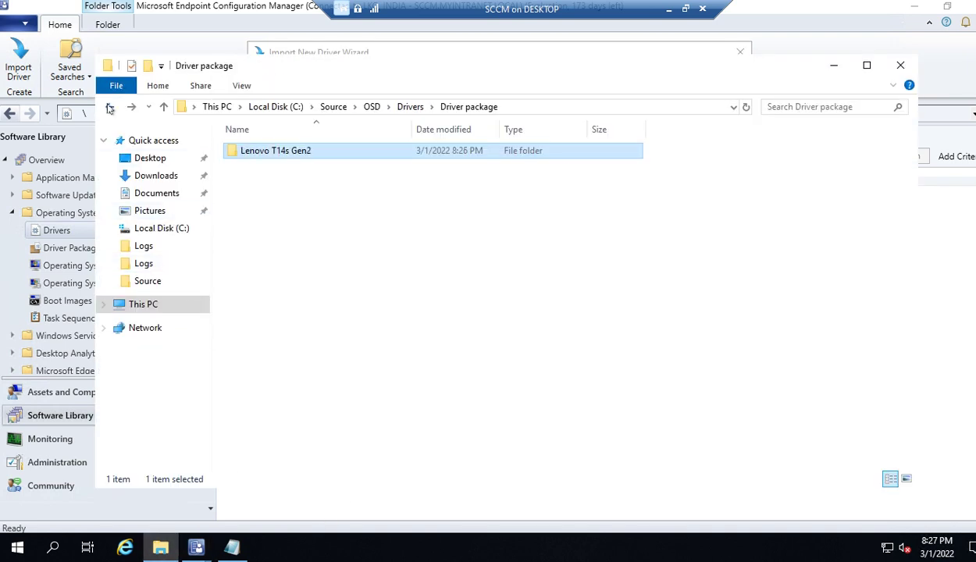
{"action": "left_click", "coordinate": [110, 108]}
{"action": "double_click", "coordinate": [286, 166]}
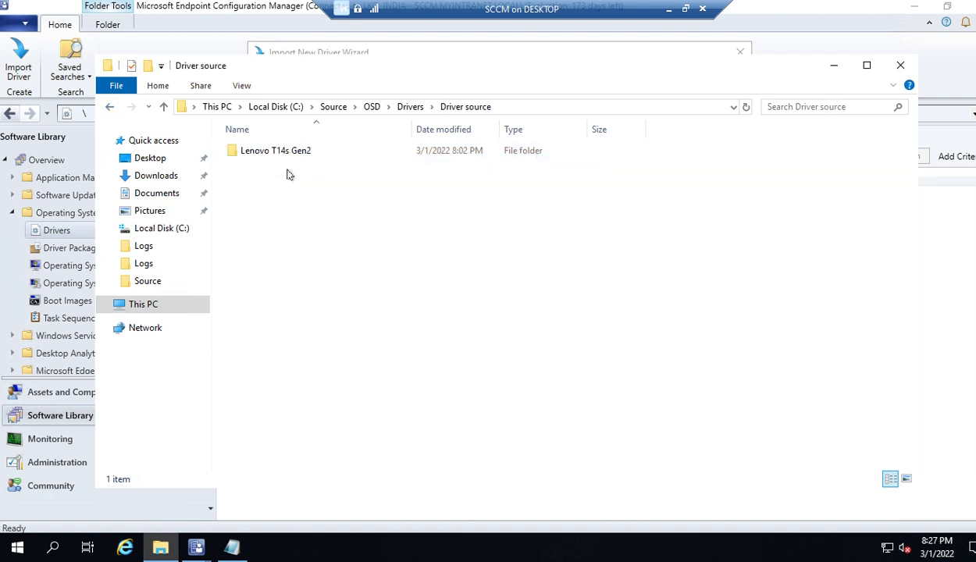
{"action": "double_click", "coordinate": [281, 153]}
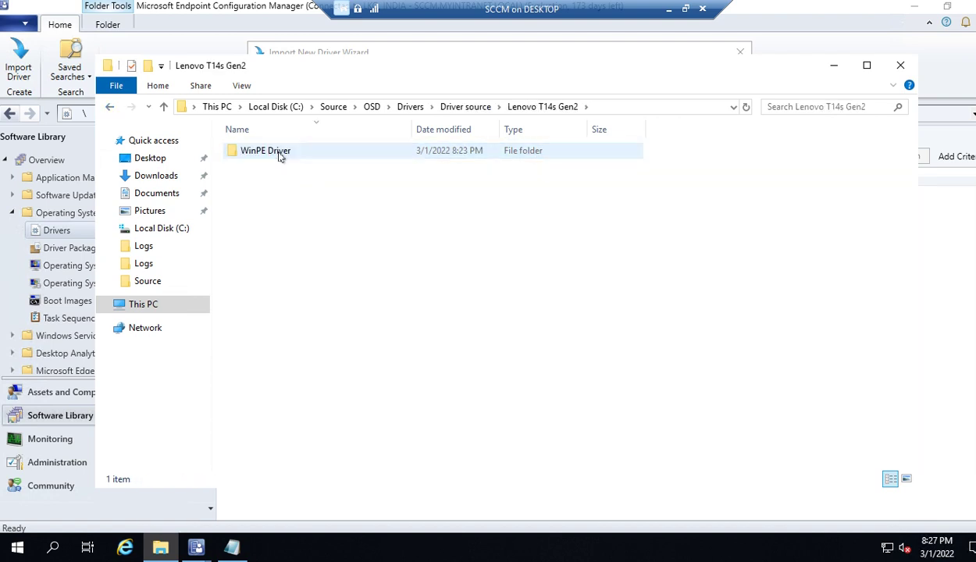
{"action": "left_click", "coordinate": [280, 157]}
{"action": "right_click", "coordinate": [281, 156]}
{"action": "left_click", "coordinate": [349, 398]}
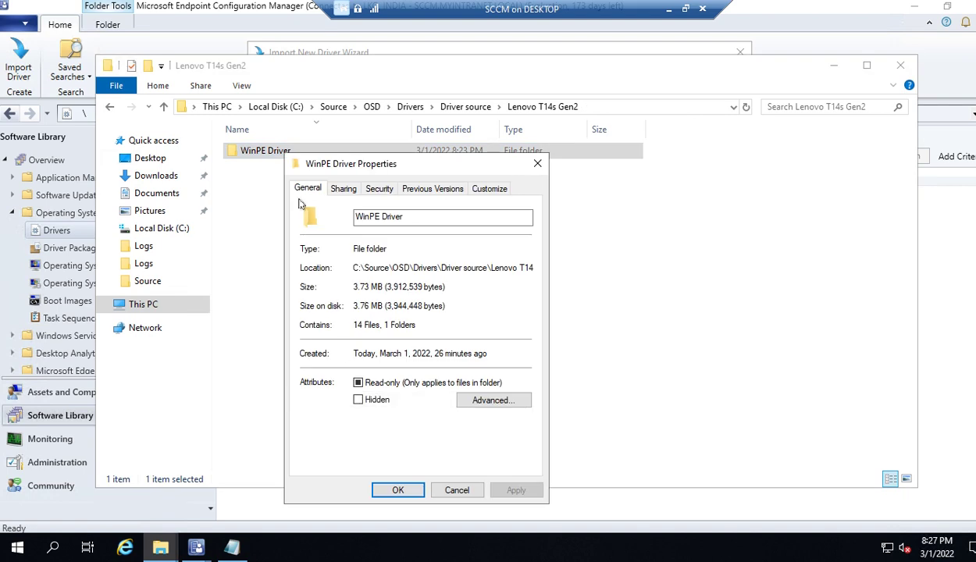
{"action": "left_click", "coordinate": [342, 188]}
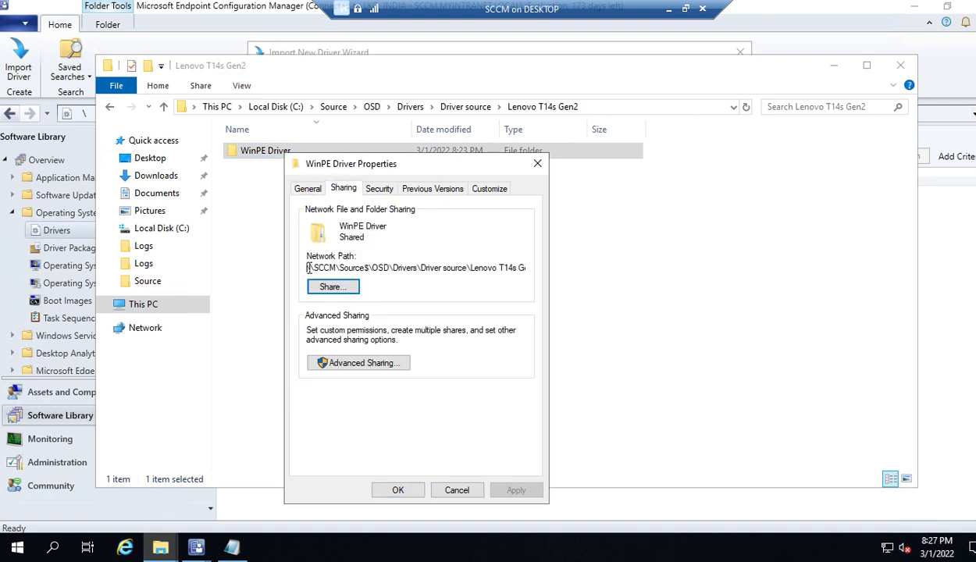
{"action": "left_click_drag", "start_coordinate": [309, 268], "coordinate": [608, 290]}
{"action": "right_click", "coordinate": [490, 264]}
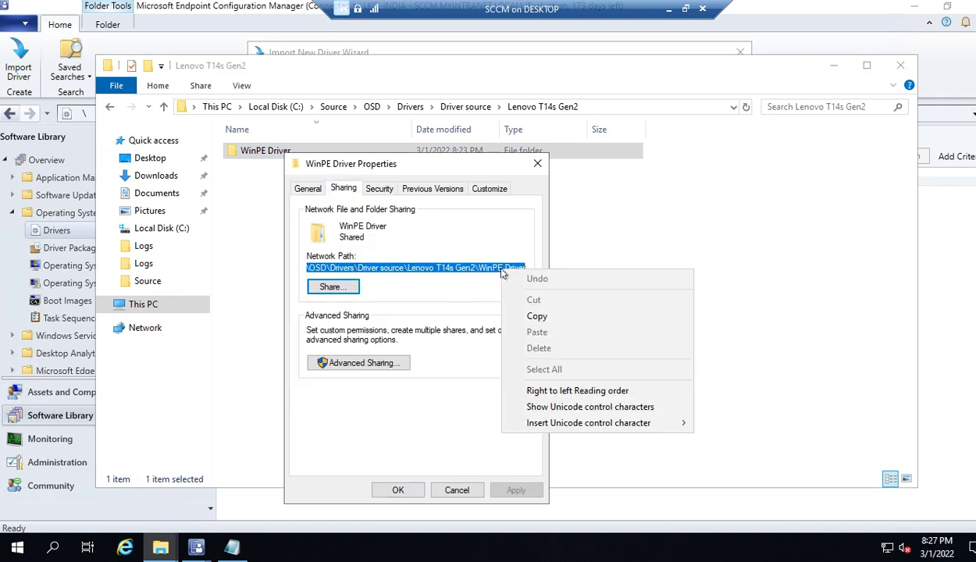
{"action": "left_click", "coordinate": [539, 313]}
{"action": "left_click", "coordinate": [399, 492]}
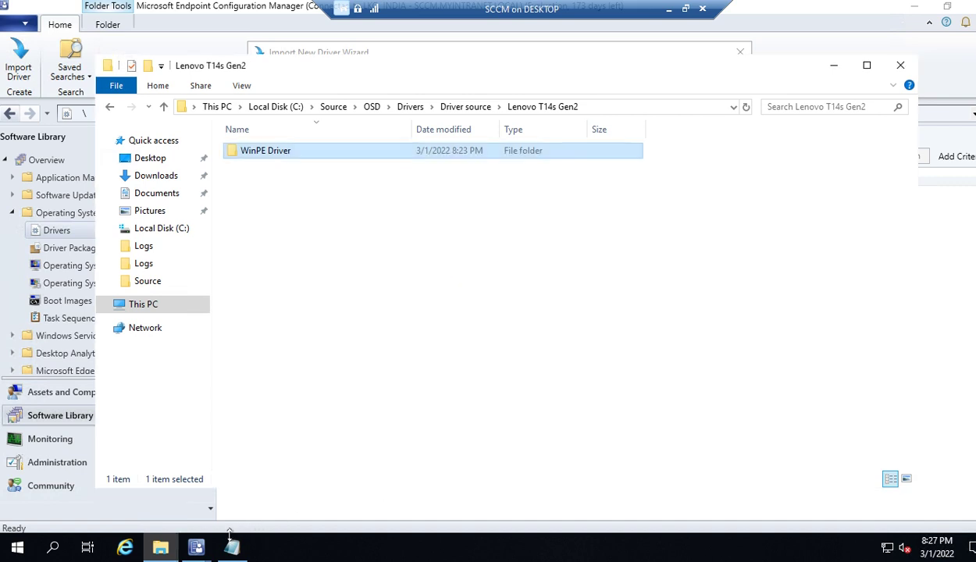
Set the driver import source folder to the copied network path \\SCCM\Source$\OSD\Drivers\Driver source\Lenovo T14s Gen2\WinPE Driver
{"action": "mouse_move", "coordinate": [196, 546]}
{"action": "left_click", "coordinate": [268, 506]}
{"action": "left_click", "coordinate": [485, 246]}
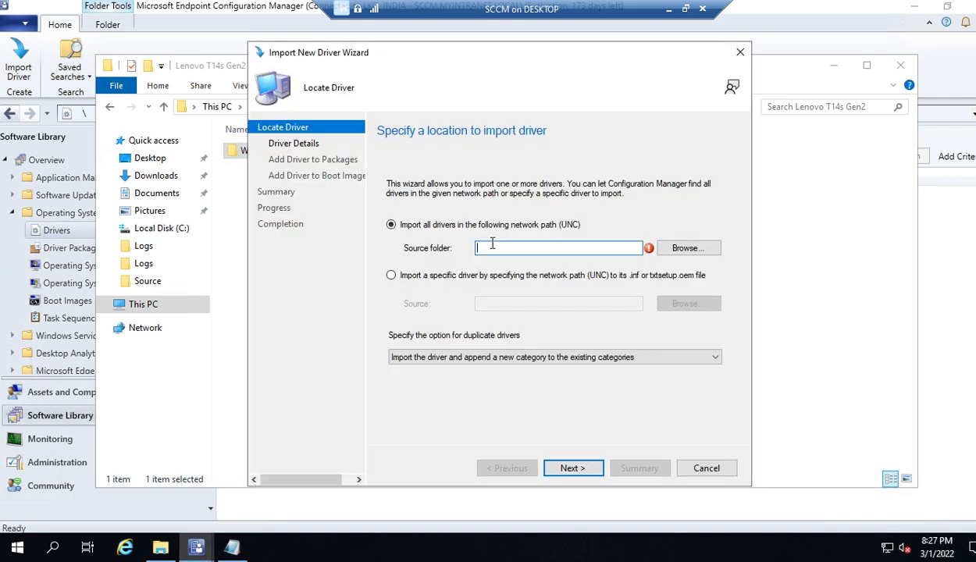
{"action": "key", "text": "ctrl+v"}
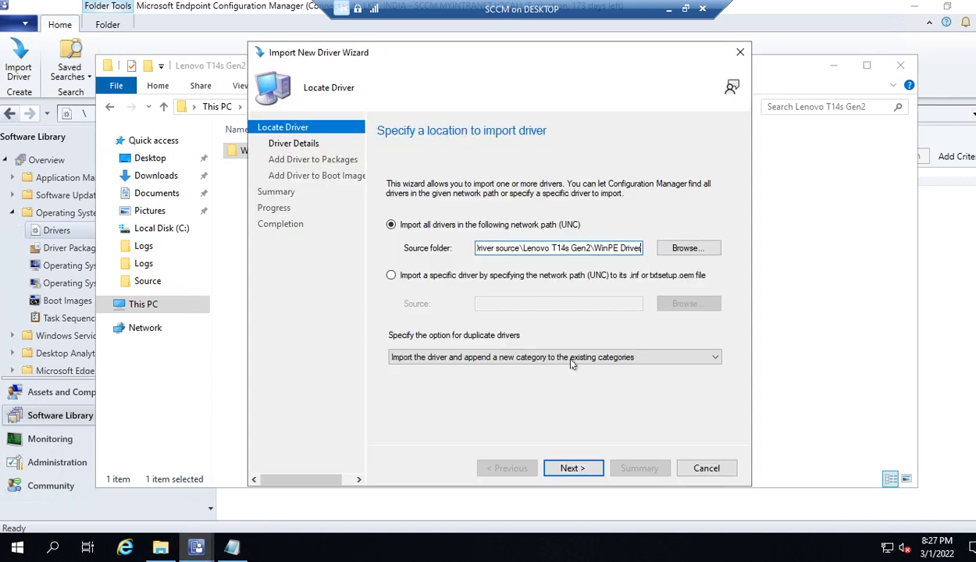
Proceed to the driver details page and widen the File Name and Class columns to review the Thunderbolt drivers found
{"action": "left_click", "coordinate": [573, 468]}
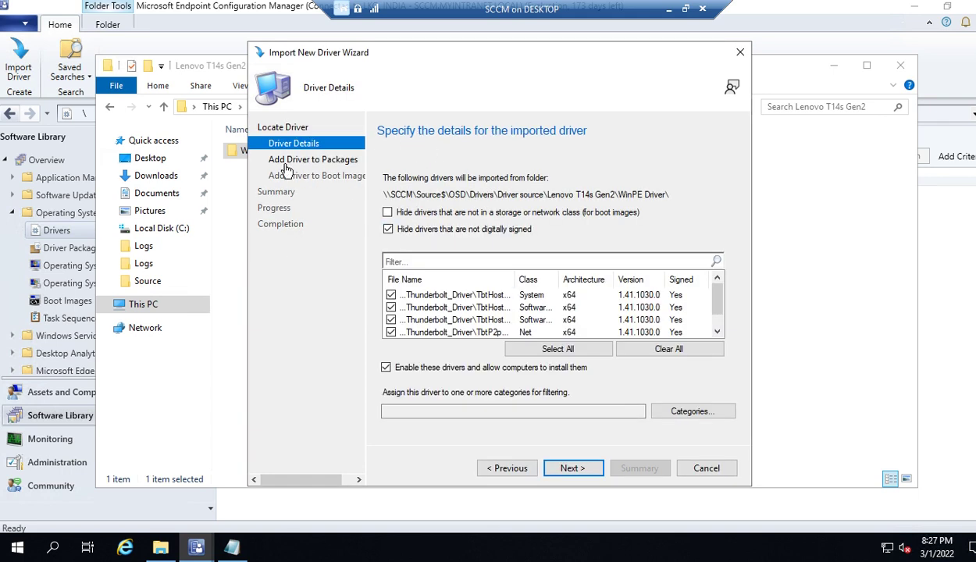
{"action": "left_click_drag", "start_coordinate": [416, 52], "coordinate": [486, 58]}
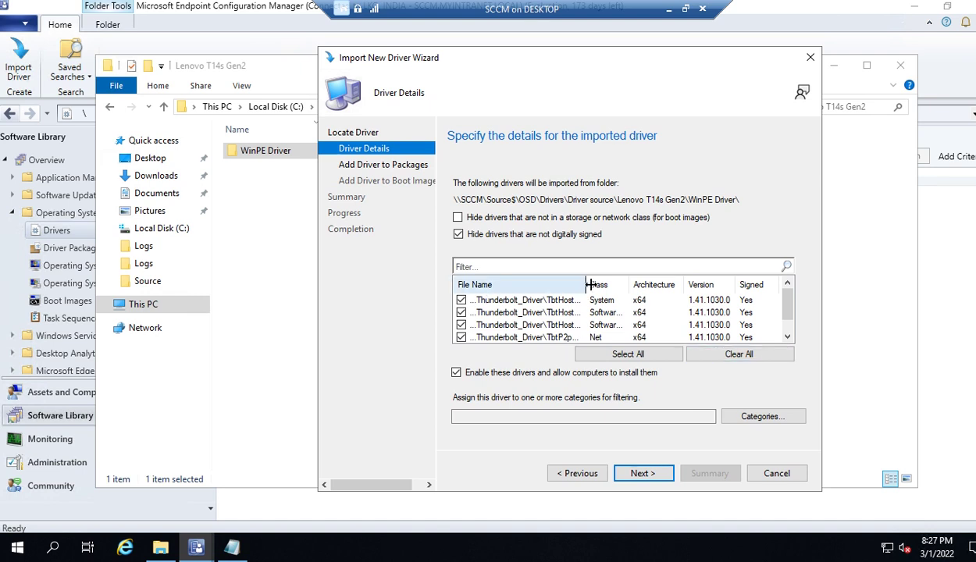
{"action": "left_click_drag", "start_coordinate": [585, 284], "coordinate": [625, 285]}
{"action": "scroll", "coordinate": [566, 309], "scroll_direction": "down", "scroll_amount": 1}
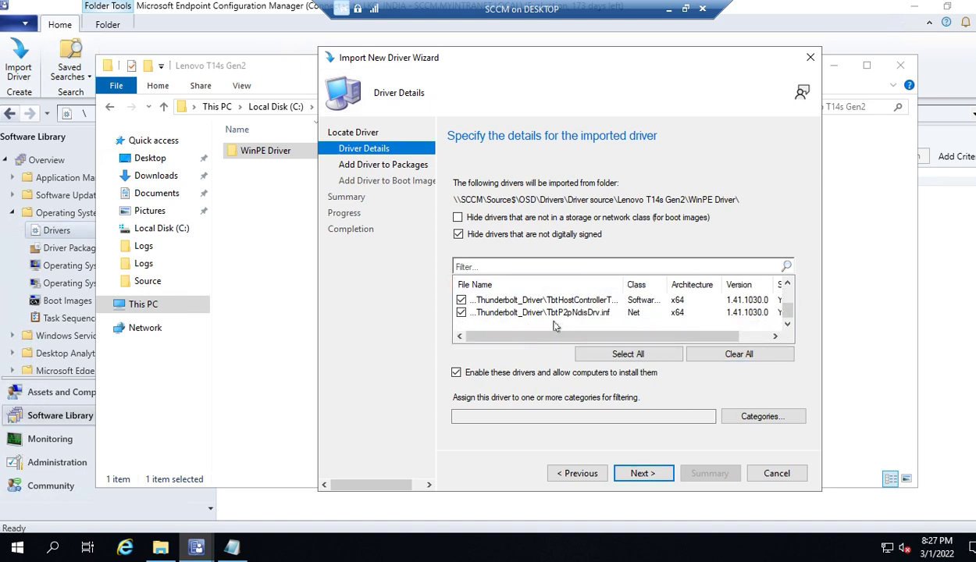
{"action": "scroll", "coordinate": [551, 316], "scroll_direction": "up", "scroll_amount": 1}
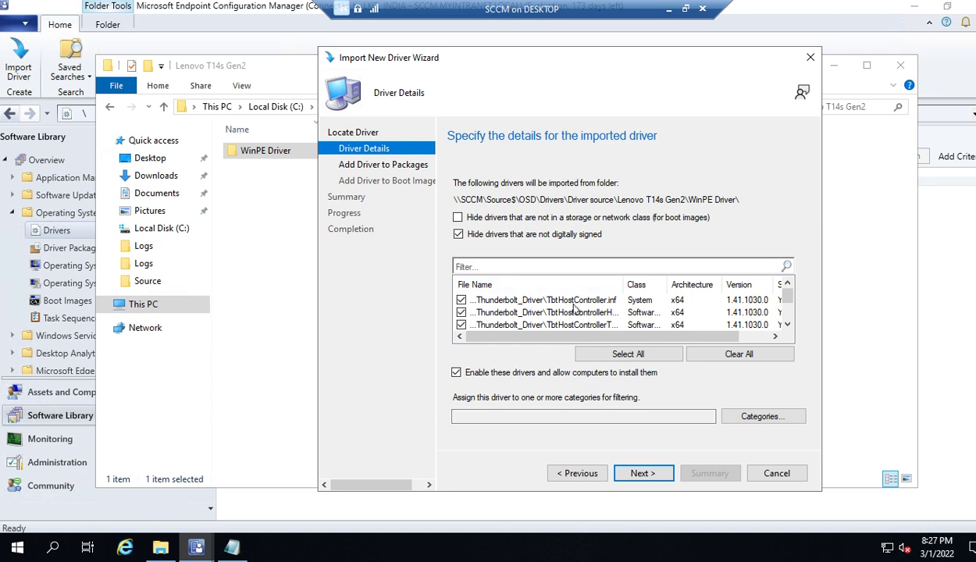
{"action": "left_click_drag", "start_coordinate": [670, 282], "coordinate": [707, 283]}
{"action": "scroll", "coordinate": [671, 307], "scroll_direction": "down", "scroll_amount": 1}
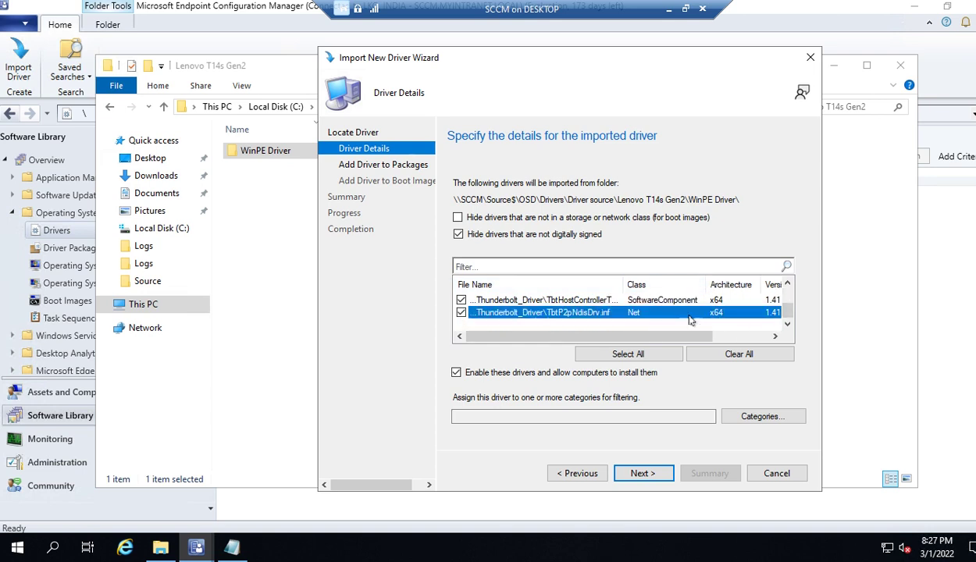
{"action": "scroll", "coordinate": [637, 321], "scroll_direction": "up", "scroll_amount": 1}
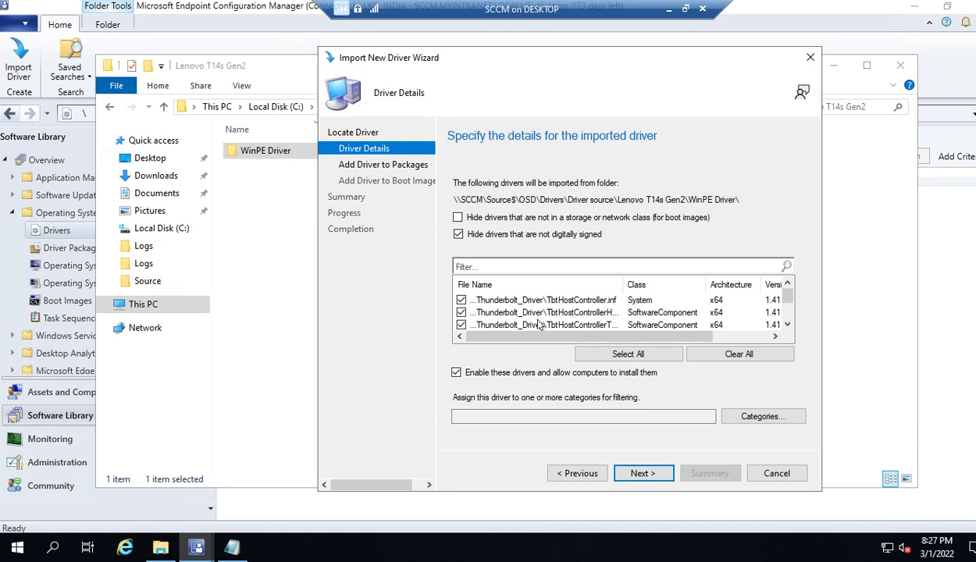
Create the administrative category "WinPE Lenovo 14Gen2" and assign it to the imported drivers
{"action": "left_click", "coordinate": [761, 417]}
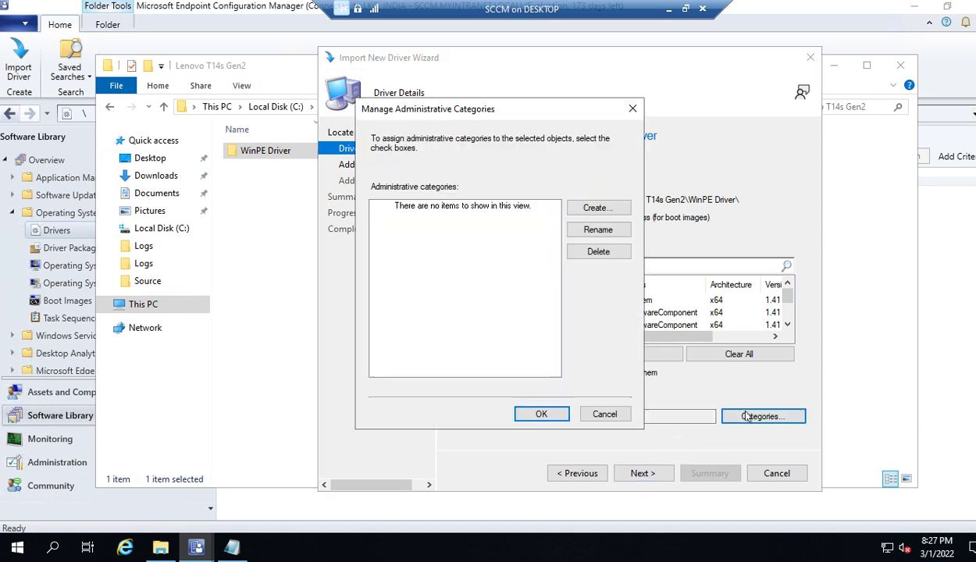
{"action": "left_click", "coordinate": [630, 110]}
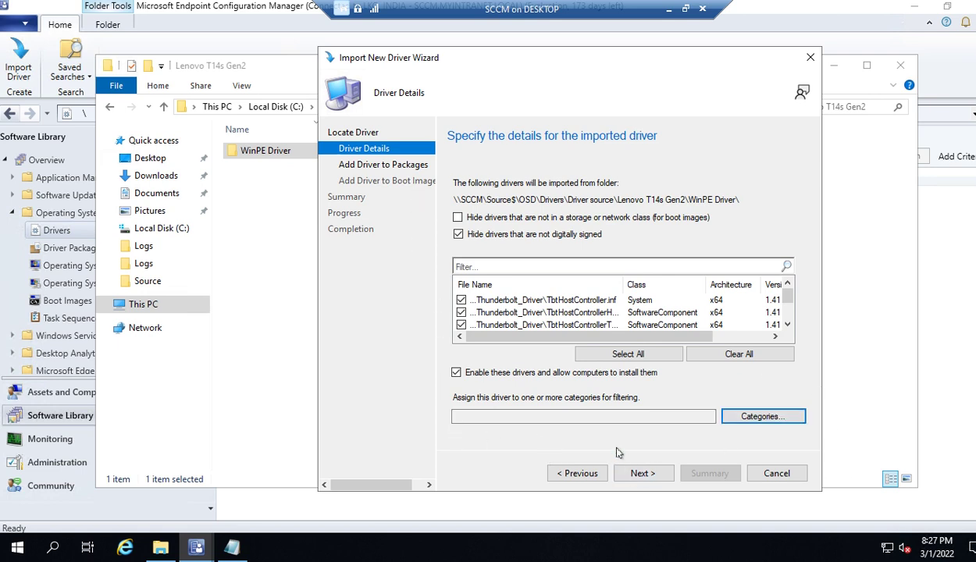
{"action": "left_click", "coordinate": [740, 420]}
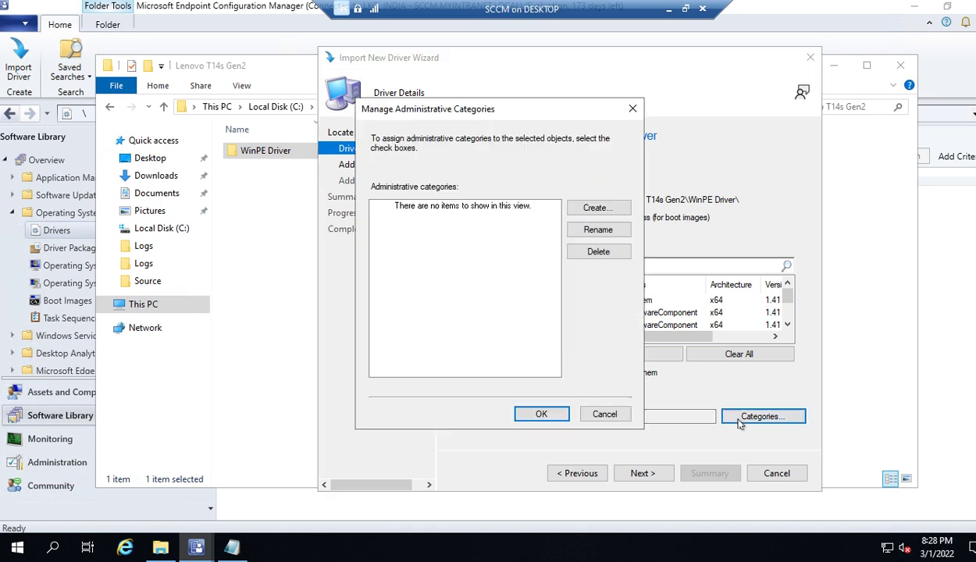
{"action": "left_click", "coordinate": [595, 209]}
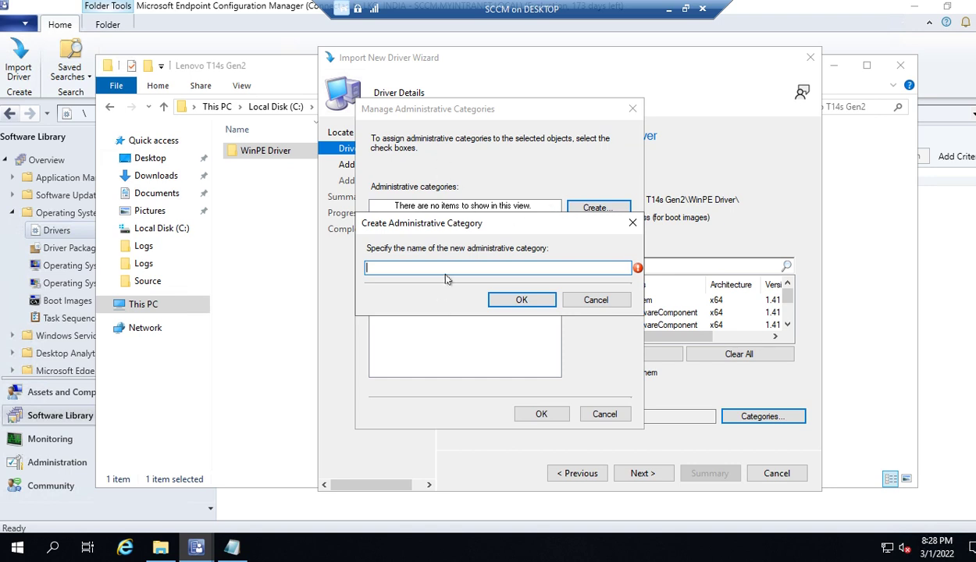
{"action": "left_click_drag", "start_coordinate": [434, 223], "coordinate": [693, 153]}
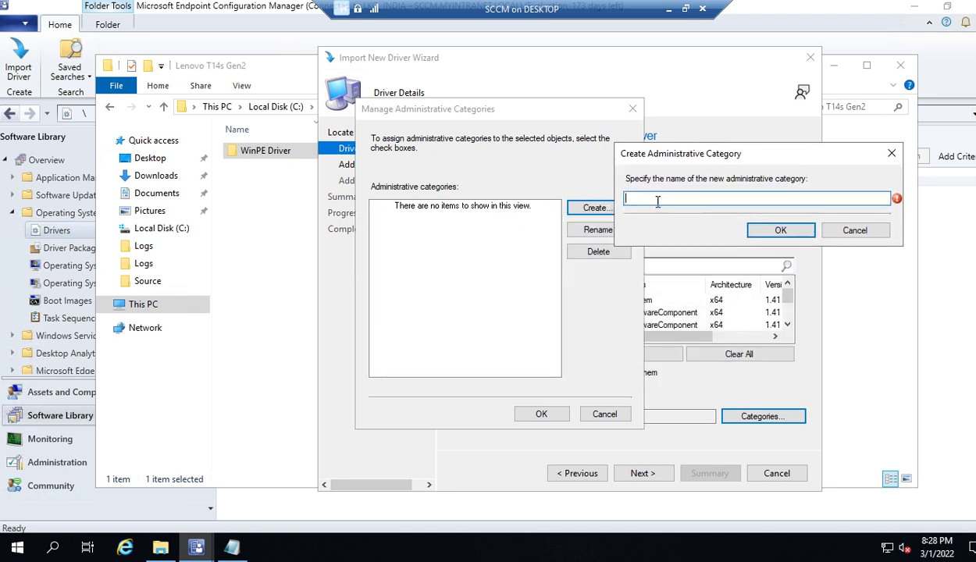
{"action": "type", "text": "WinPE lenovt14"}
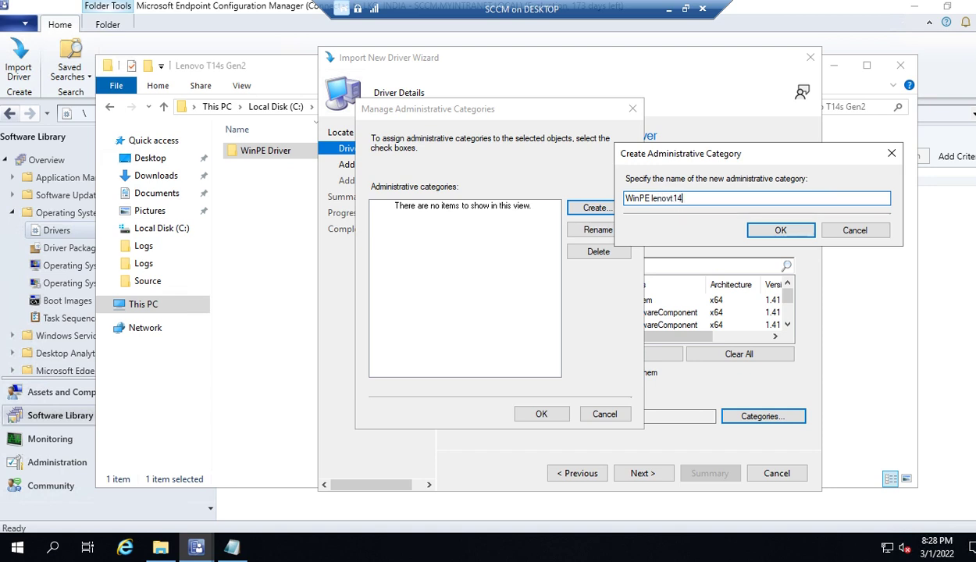
{"action": "type", "text": "en"}
{"action": "type", "text": "L"}
{"action": "left_click", "coordinate": [681, 198]}
{"action": "type", "text": "14Gen2"}
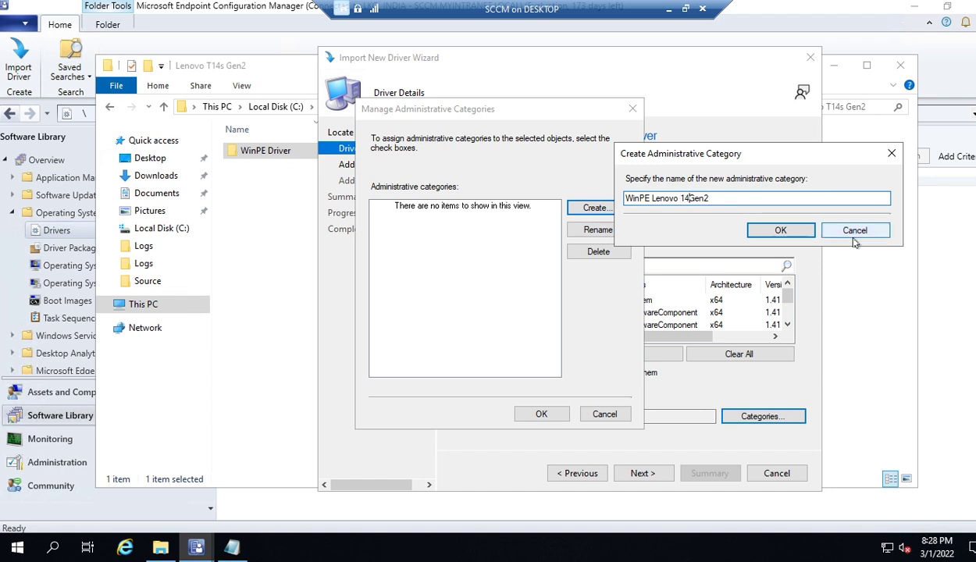
{"action": "left_click", "coordinate": [778, 231]}
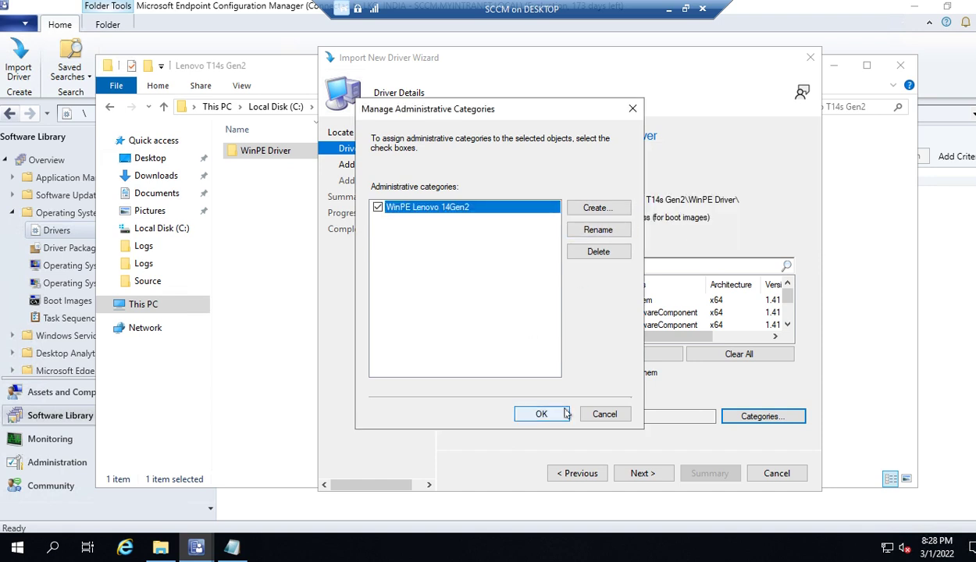
{"action": "left_click", "coordinate": [563, 414]}
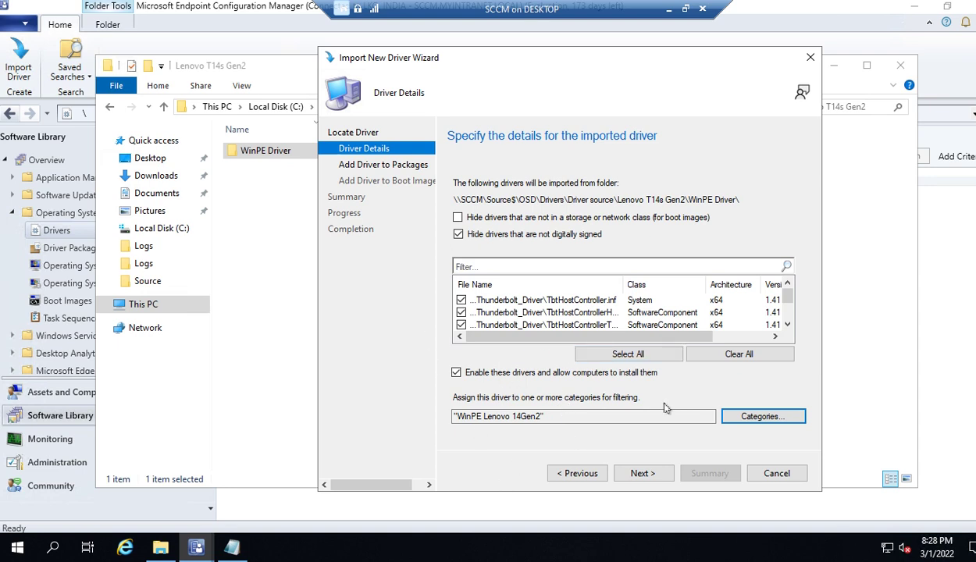
Proceed to the page for adding the imported drivers to packages and close the File Explorer window
{"action": "scroll", "coordinate": [548, 311], "scroll_direction": "down", "scroll_amount": 1}
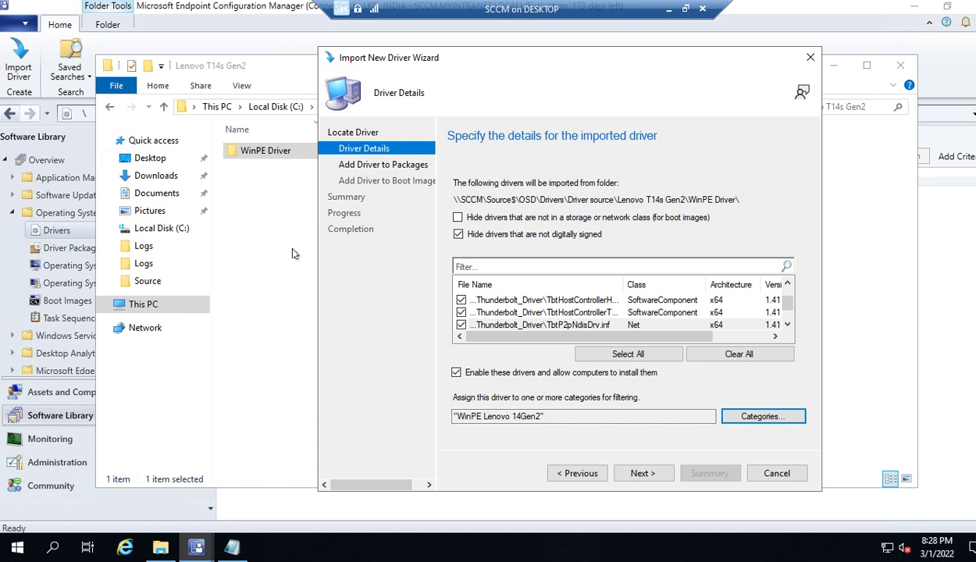
{"action": "left_click", "coordinate": [653, 474]}
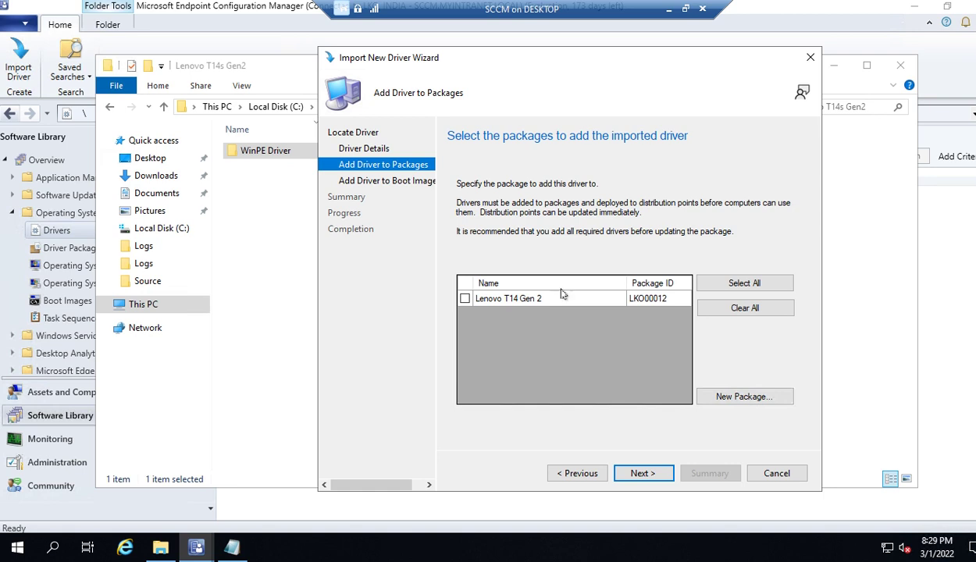
{"action": "left_click", "coordinate": [900, 64]}
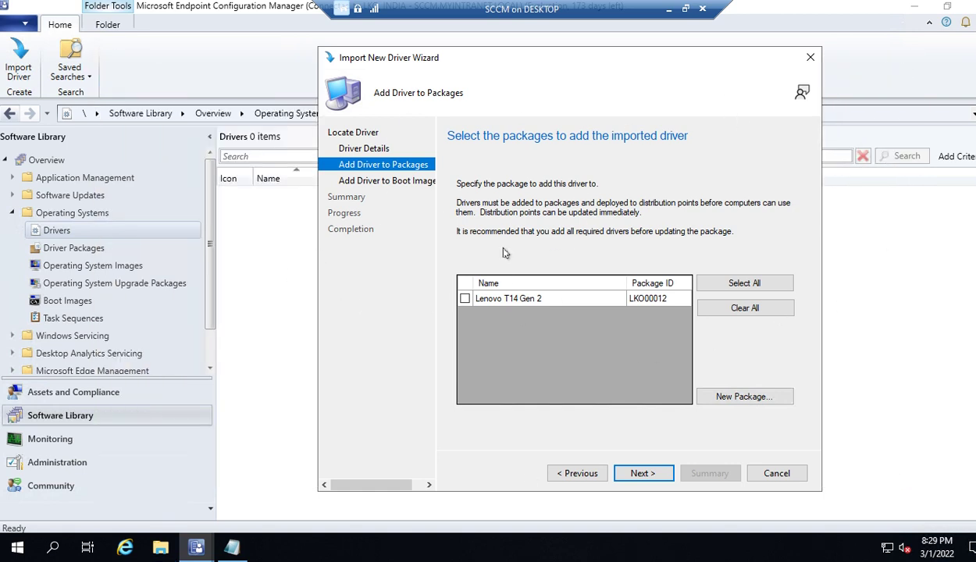
Open a second Configuration Manager console and view the Lenovo T14 Gen 2 package under Software Library, Operating Systems, Driver Packages
{"action": "right_click", "coordinate": [196, 547]}
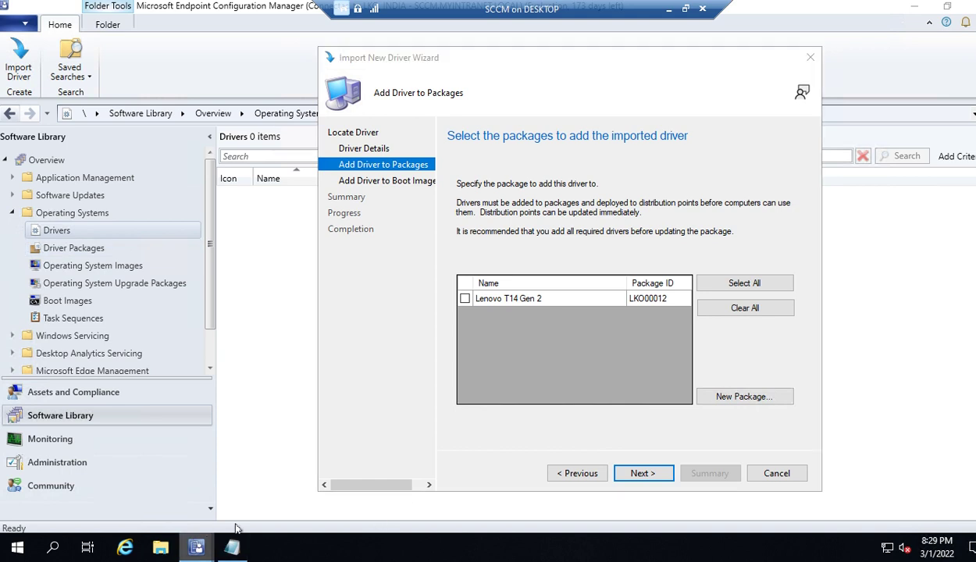
{"action": "left_click", "coordinate": [176, 467]}
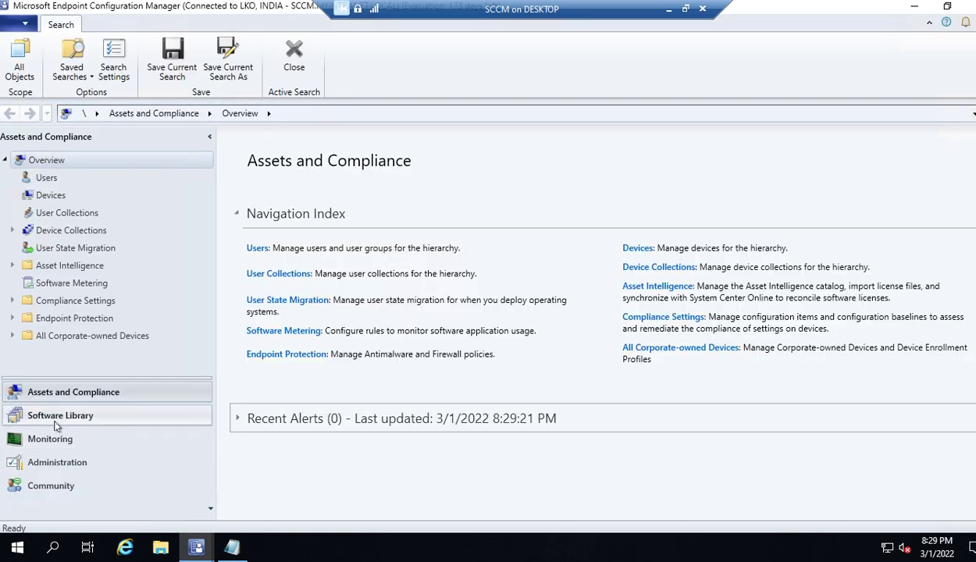
{"action": "left_click", "coordinate": [47, 414]}
{"action": "left_click", "coordinate": [12, 212]}
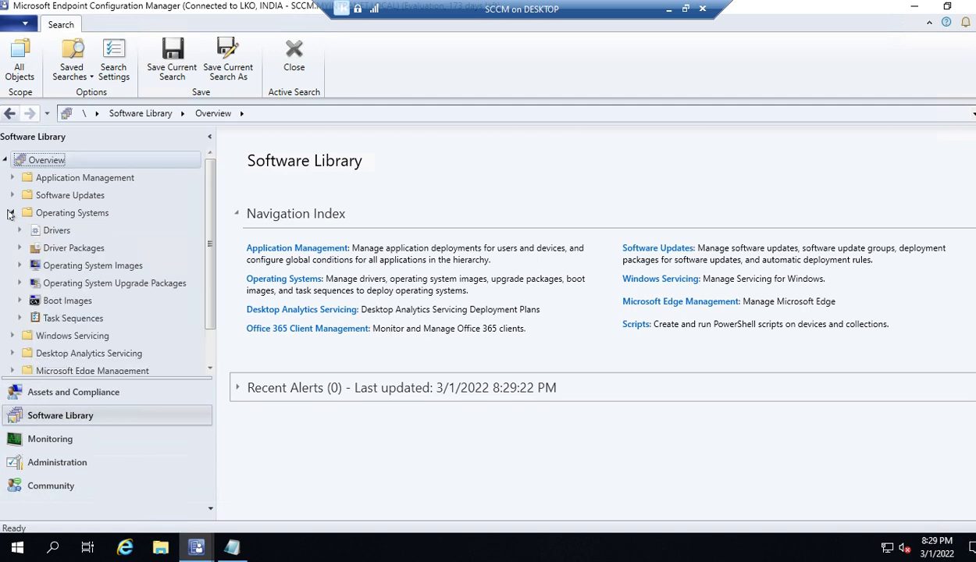
{"action": "left_click", "coordinate": [72, 248]}
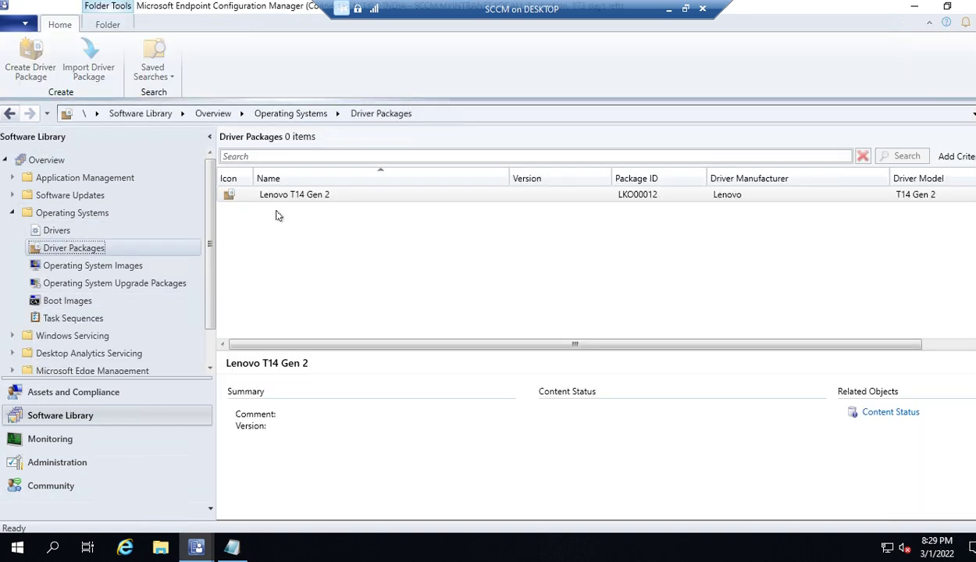
{"action": "left_click", "coordinate": [286, 196]}
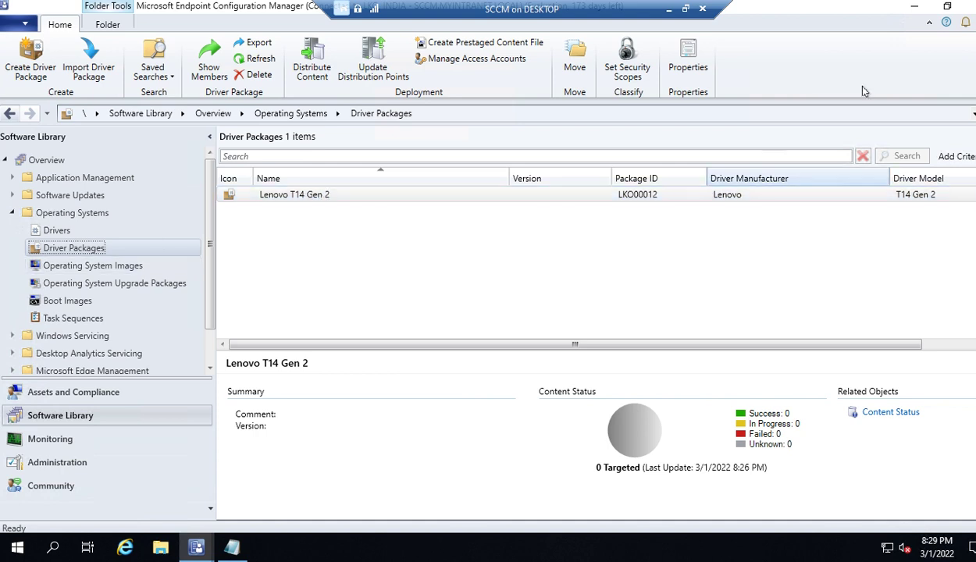
Return to the Import New Driver Wizard, add the drivers to the Lenovo T14 Gen 2 package, and proceed to the boot image selection
{"action": "mouse_move", "coordinate": [197, 545]}
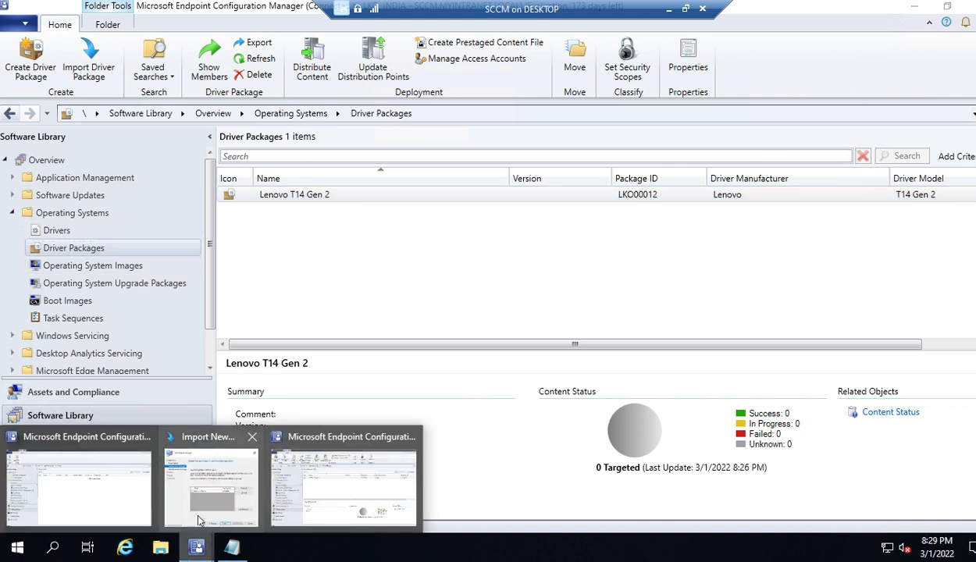
{"action": "left_click", "coordinate": [197, 490]}
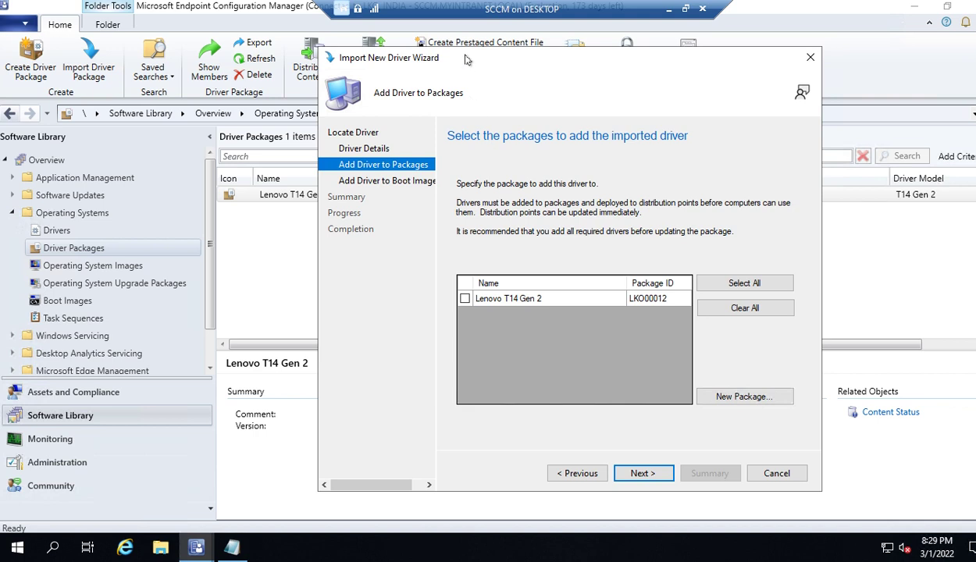
{"action": "left_click_drag", "start_coordinate": [454, 56], "coordinate": [598, 60]}
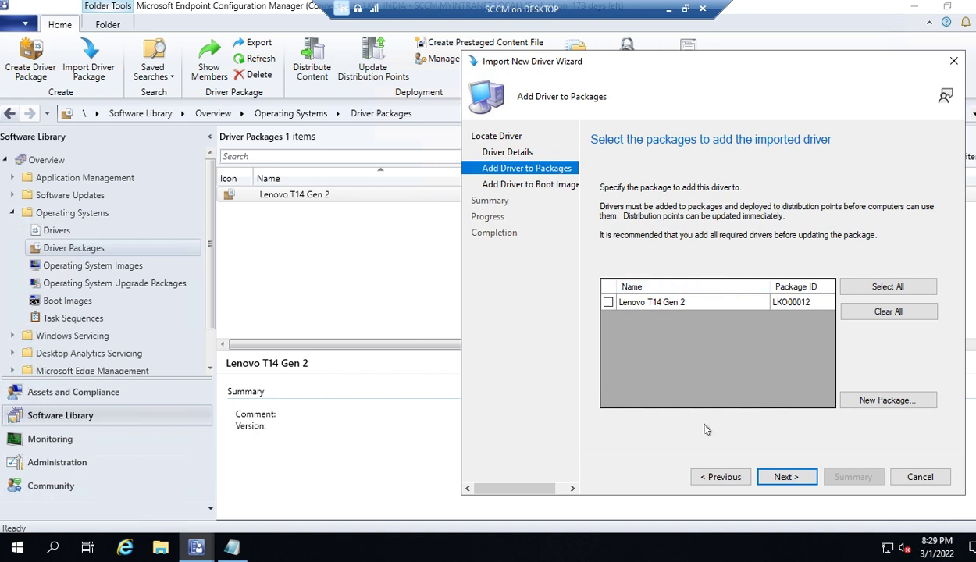
{"action": "left_click_drag", "start_coordinate": [752, 65], "coordinate": [625, 46]}
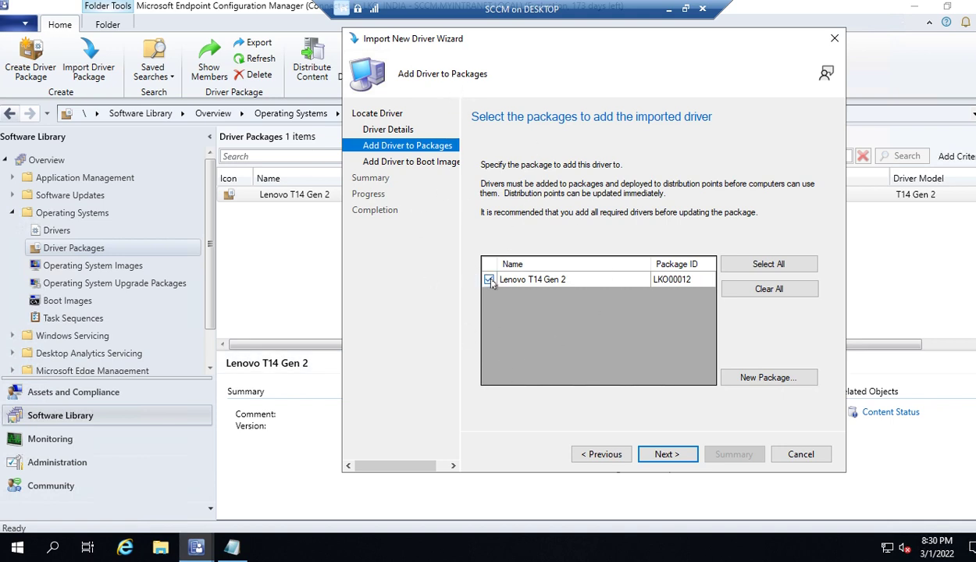
{"action": "left_click", "coordinate": [664, 456]}
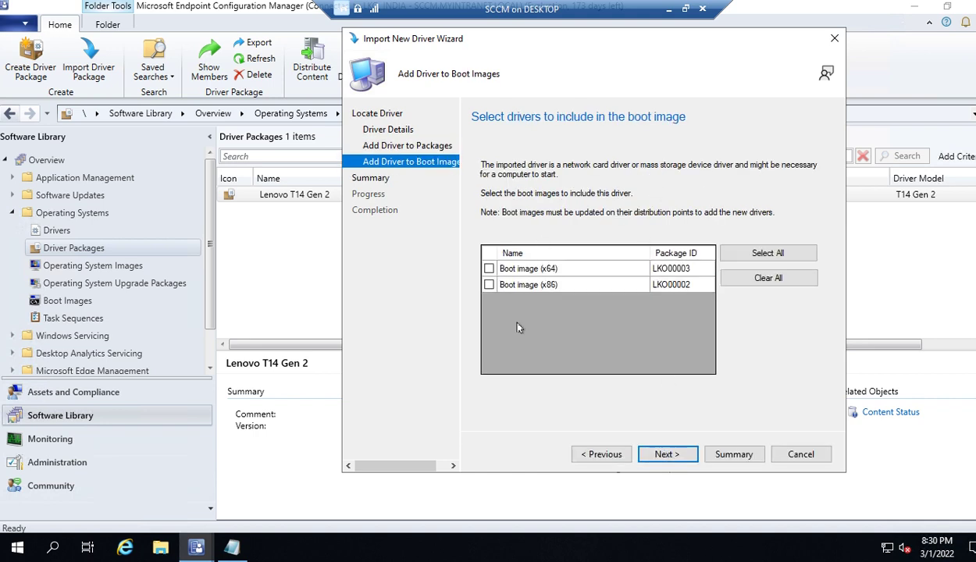
{"action": "left_click_drag", "start_coordinate": [528, 51], "coordinate": [490, 40]}
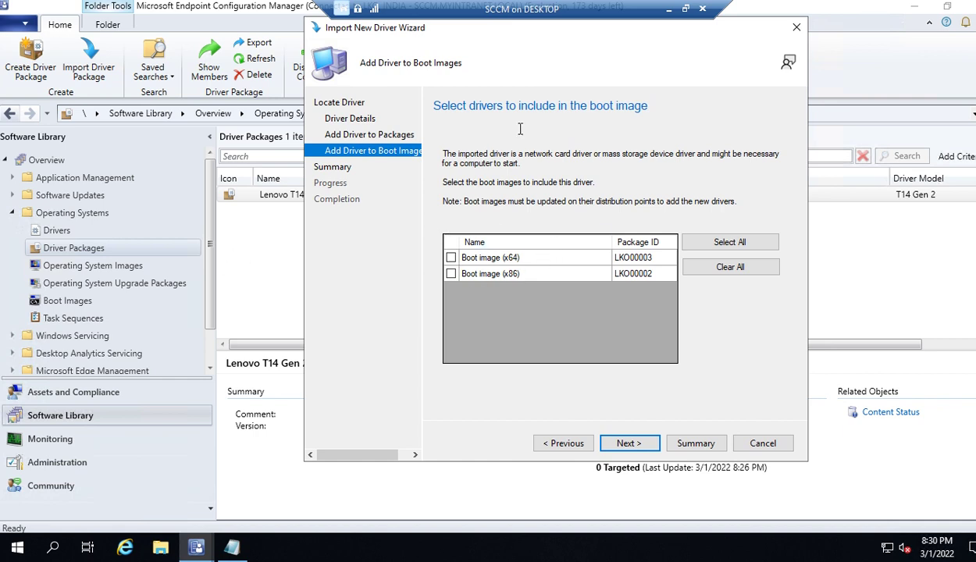
{"action": "left_click_drag", "start_coordinate": [462, 30], "coordinate": [514, 45]}
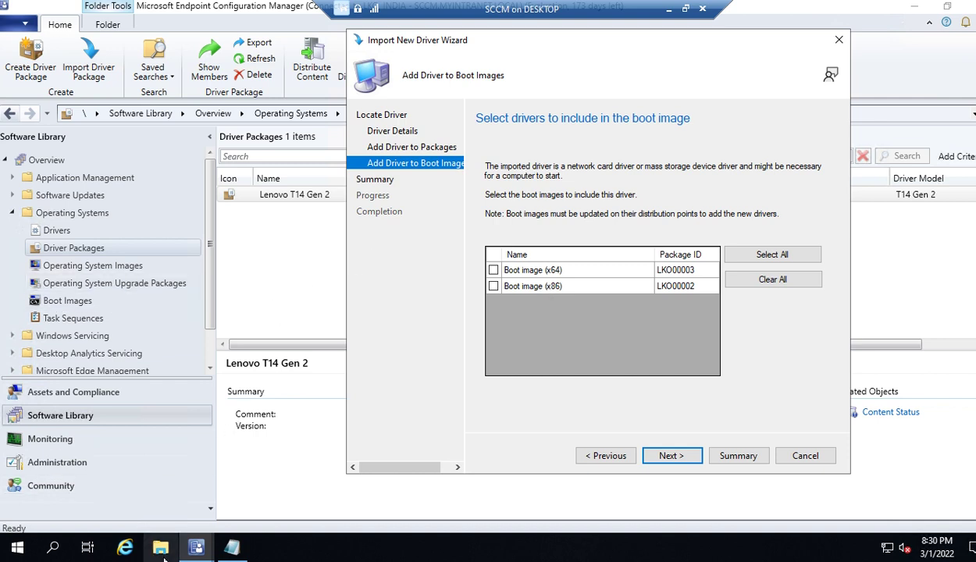
Check the Intel Thunderbolt Driver's details and supported operating systems on the Lenovo support page in the local browser, and return to the SCCM remote session
{"action": "left_click", "coordinate": [668, 8]}
{"action": "scroll", "coordinate": [474, 211], "scroll_direction": "up", "scroll_amount": 2}
{"action": "scroll", "coordinate": [500, 250], "scroll_direction": "up", "scroll_amount": 3}
{"action": "scroll", "coordinate": [524, 290], "scroll_direction": "down", "scroll_amount": 3}
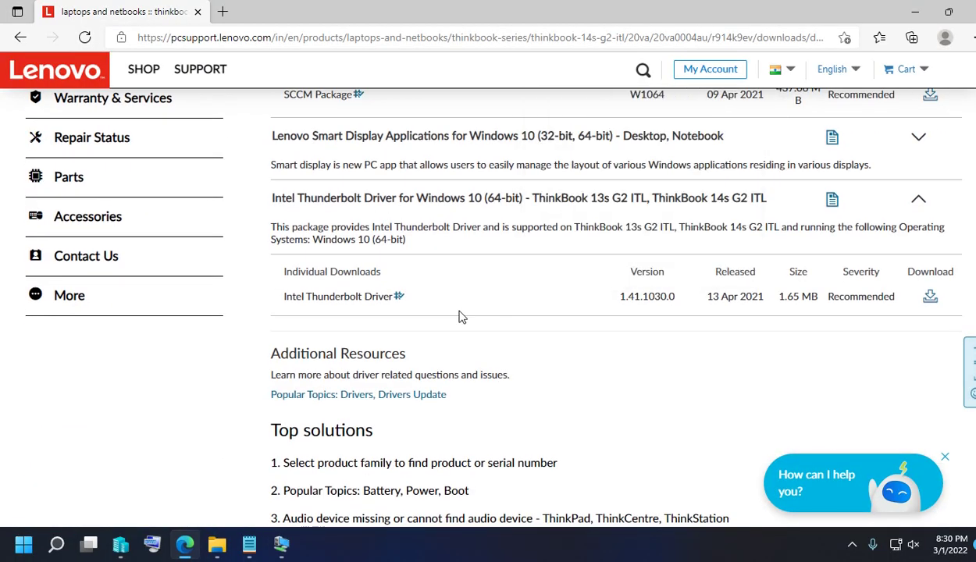
{"action": "left_click", "coordinate": [831, 200]}
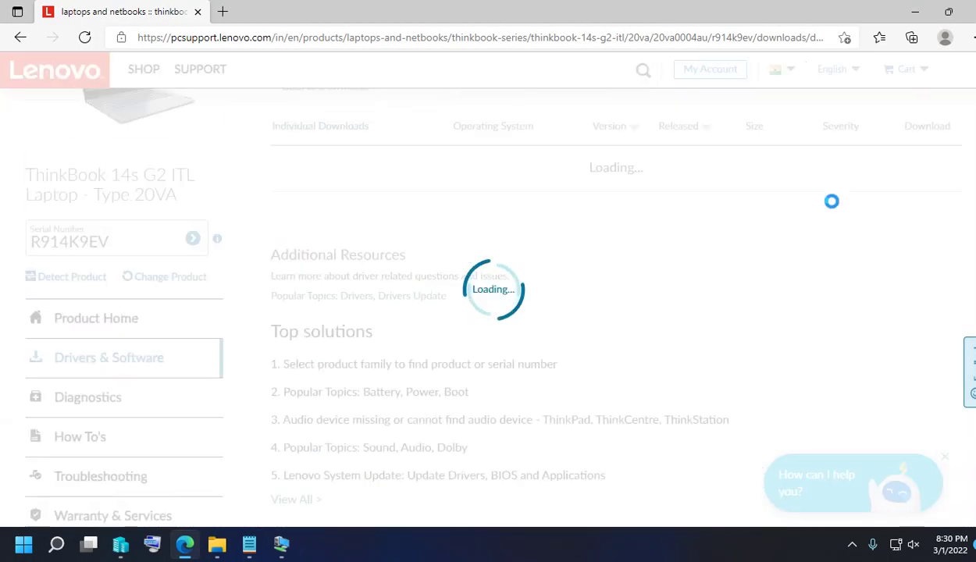
{"action": "scroll", "coordinate": [458, 312], "scroll_direction": "down", "scroll_amount": 6}
{"action": "scroll", "coordinate": [457, 312], "scroll_direction": "up", "scroll_amount": 3}
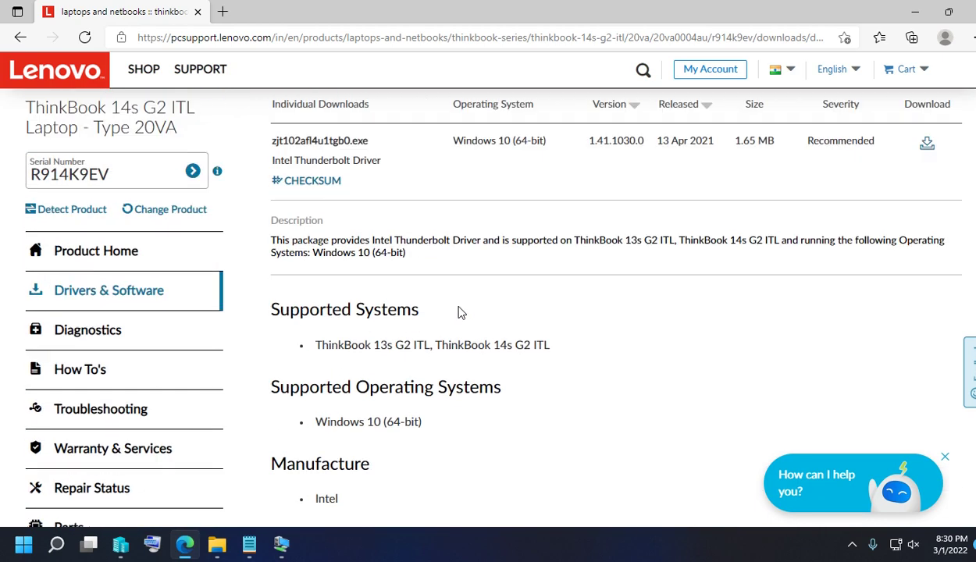
{"action": "scroll", "coordinate": [278, 222], "scroll_direction": "up", "scroll_amount": 2}
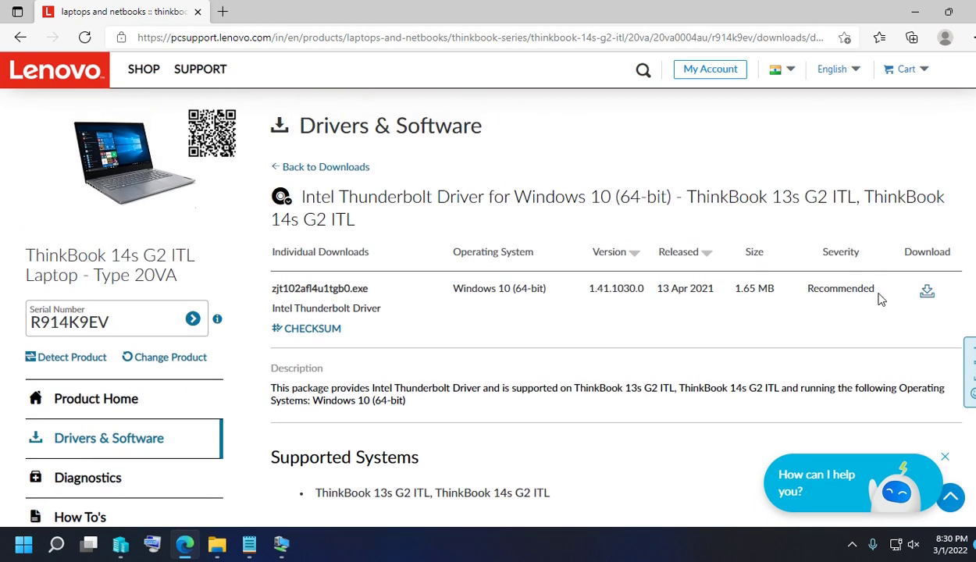
{"action": "left_click", "coordinate": [282, 544]}
{"action": "left_click", "coordinate": [349, 471]}
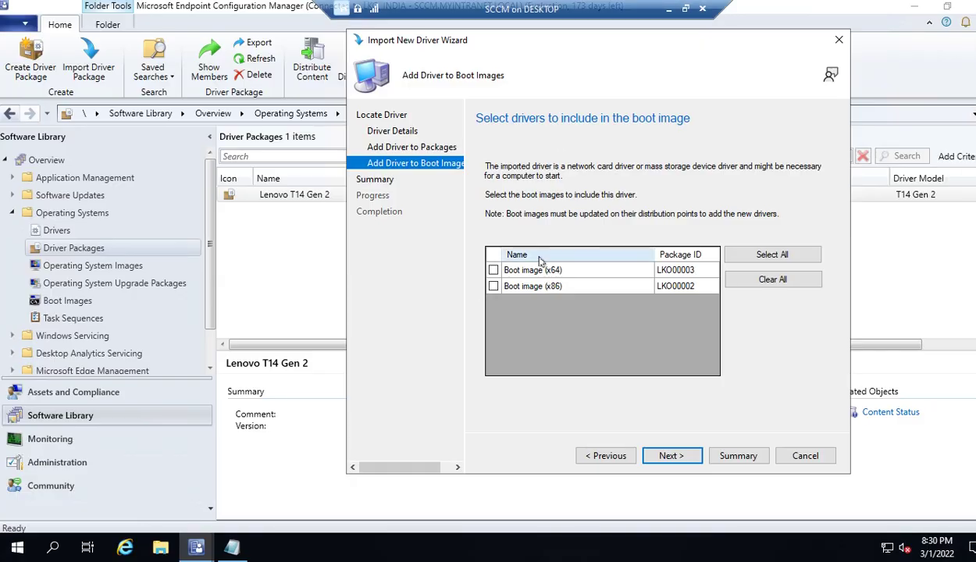
Try to include the drivers in both Boot image (x64) and Boot image (x86), agreeing to update the distribution points
{"action": "left_click", "coordinate": [496, 271]}
{"action": "left_click", "coordinate": [494, 287]}
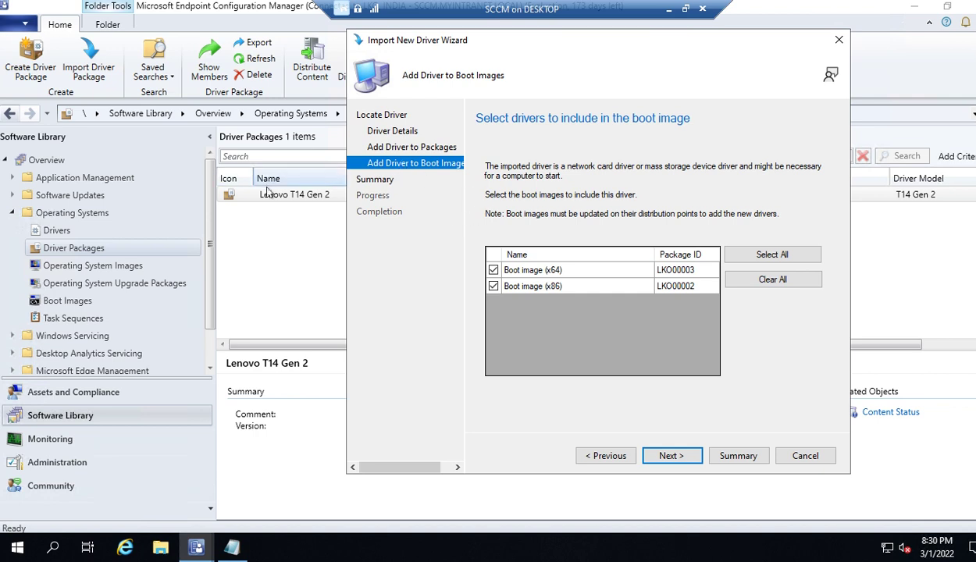
{"action": "left_click", "coordinate": [669, 458]}
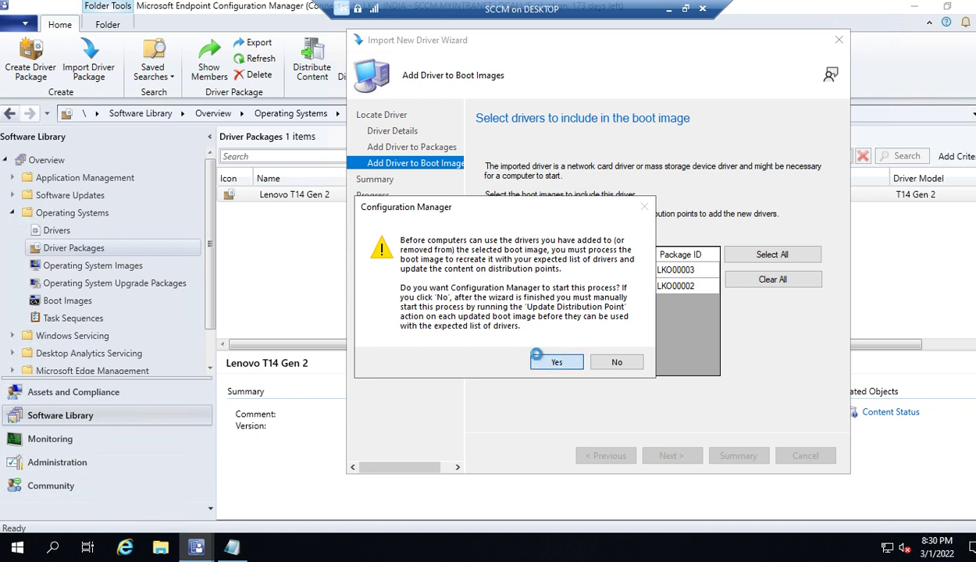
{"action": "left_click", "coordinate": [553, 362]}
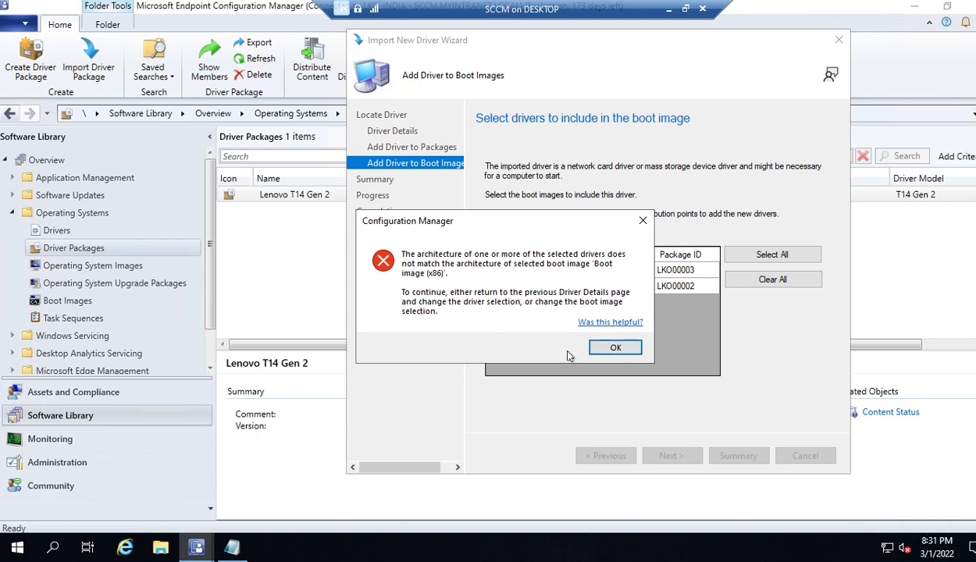
{"action": "left_click", "coordinate": [608, 348]}
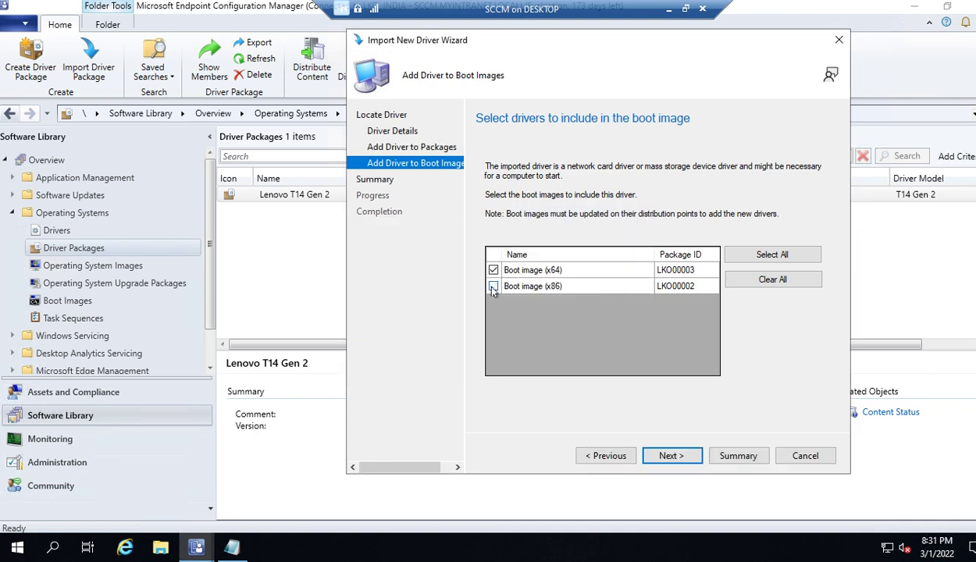
Limit the boot image selection to Boot image (x64), agree to update its distribution points, and start the driver import
{"action": "left_click", "coordinate": [660, 449]}
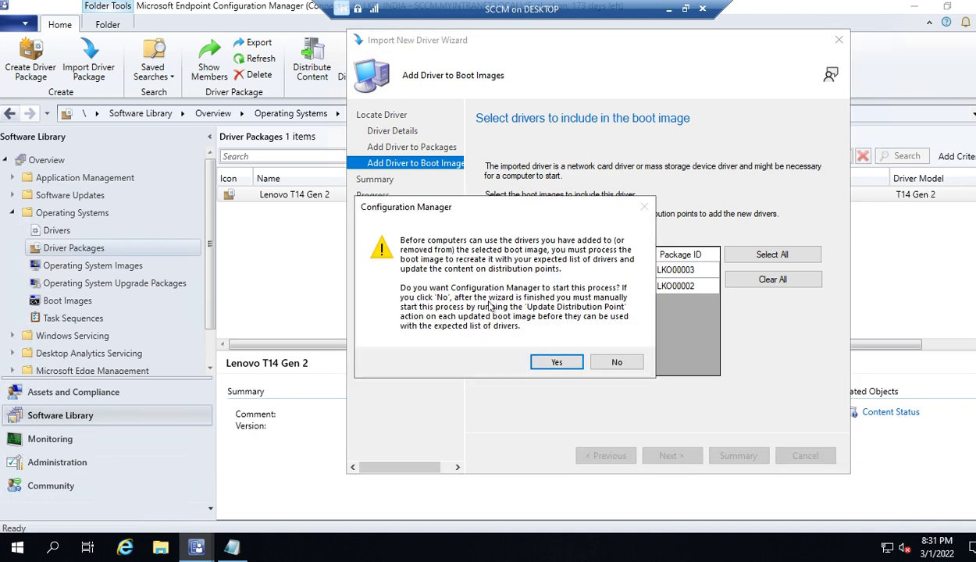
{"action": "left_click", "coordinate": [556, 361]}
{"action": "left_click", "coordinate": [556, 344]}
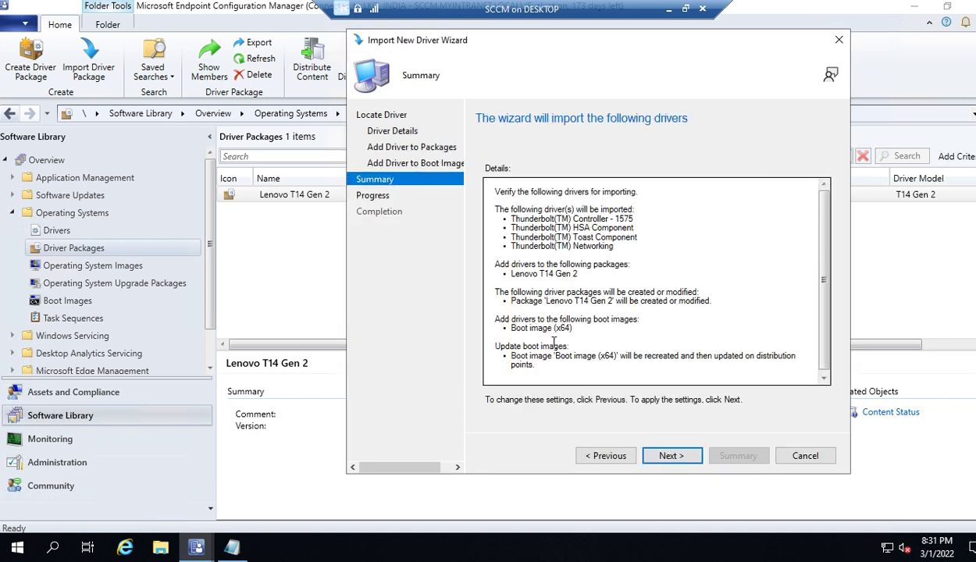
{"action": "left_click", "coordinate": [685, 460]}
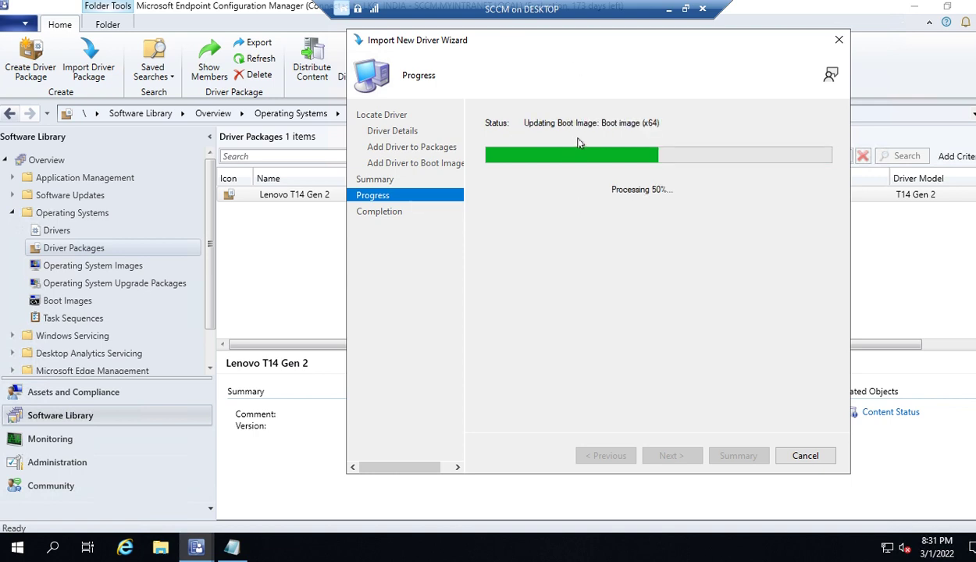
{"action": "left_click_drag", "start_coordinate": [528, 128], "coordinate": [604, 136]}
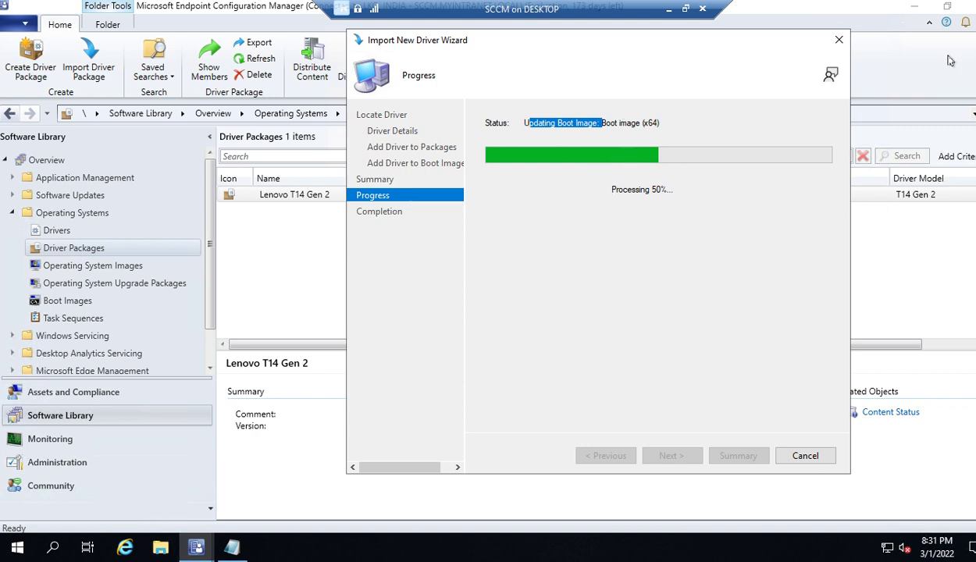
In File Explorer, cut the TB_thinkbook_1314s_G2_W1064_20H2_0331 folder from C:\DRIVERS\SCCM
{"action": "left_click", "coordinate": [160, 549]}
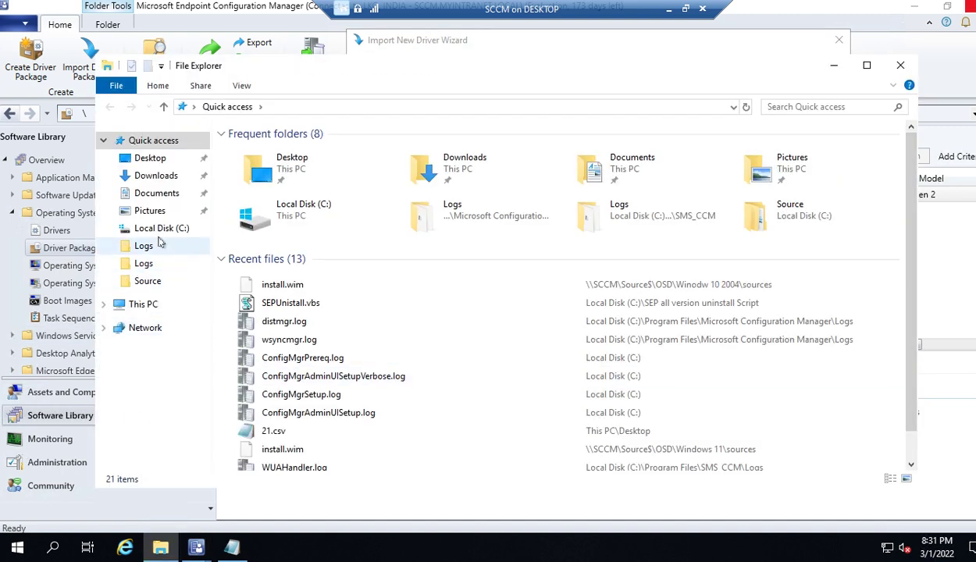
{"action": "left_click", "coordinate": [143, 304]}
{"action": "double_click", "coordinate": [468, 307]}
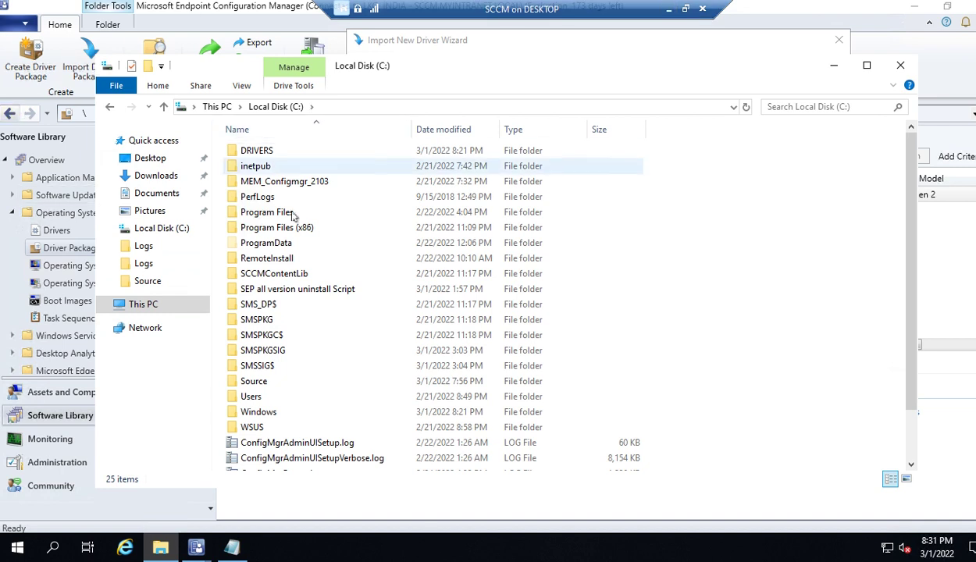
{"action": "left_click", "coordinate": [261, 131]}
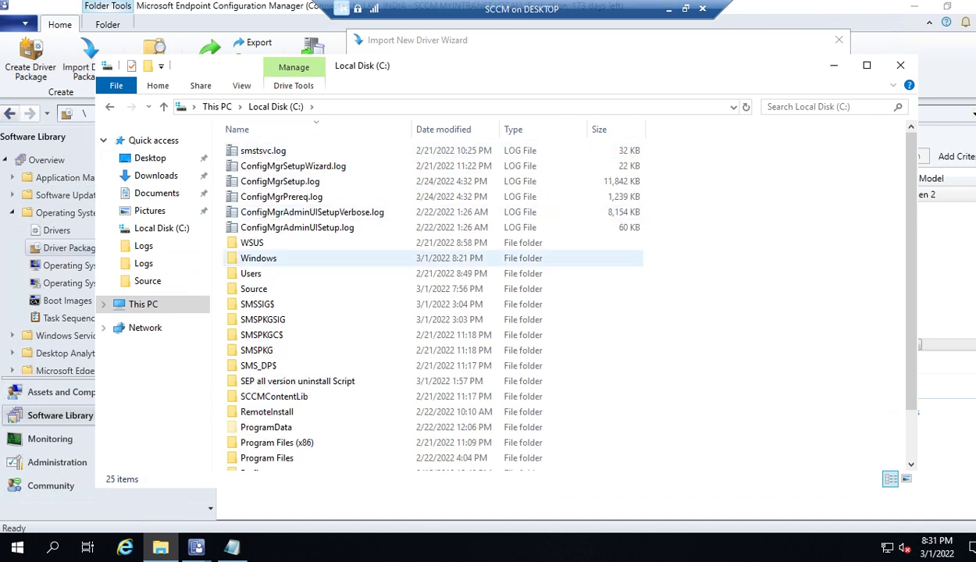
{"action": "scroll", "coordinate": [257, 312], "scroll_direction": "down", "scroll_amount": 3}
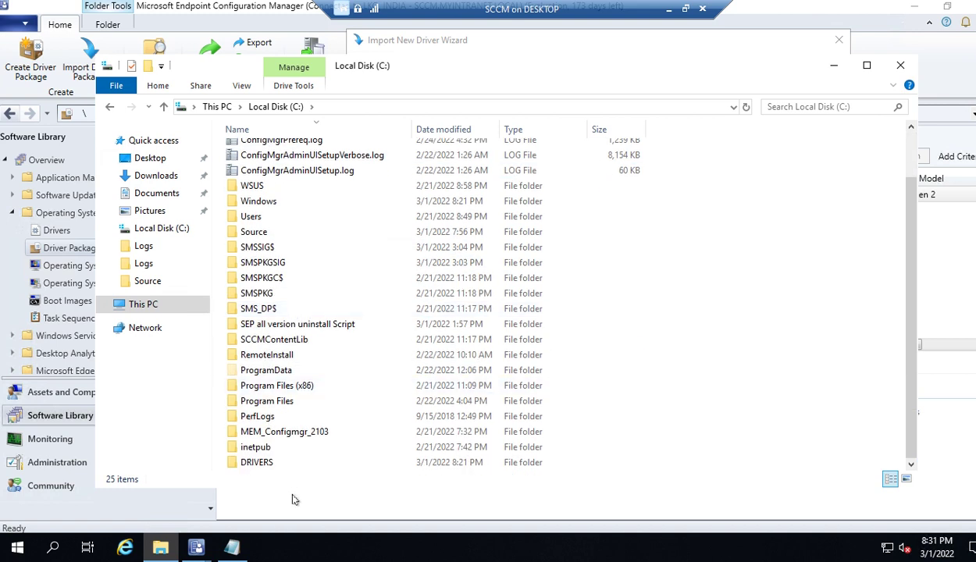
{"action": "double_click", "coordinate": [268, 463]}
{"action": "left_click", "coordinate": [290, 164]}
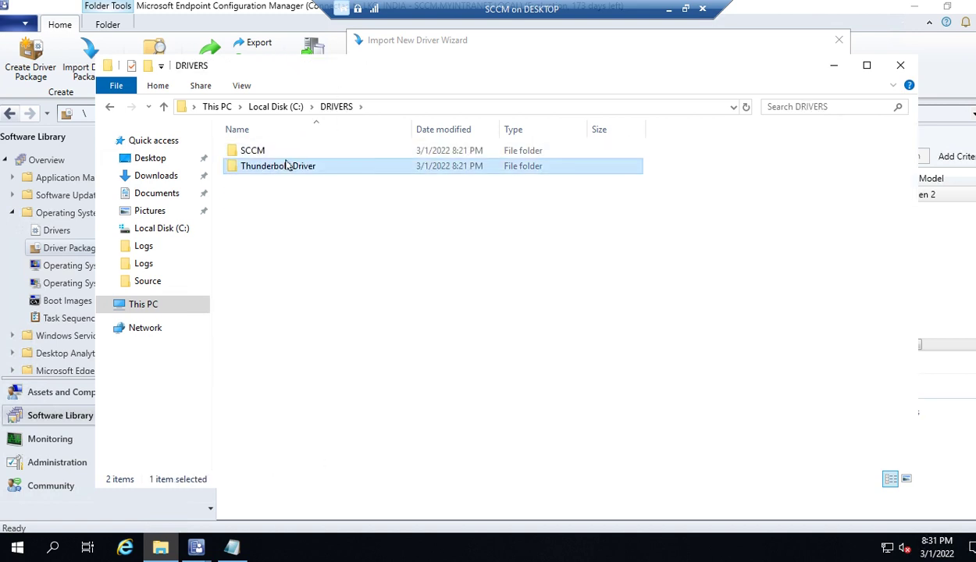
{"action": "left_click", "coordinate": [289, 152]}
{"action": "double_click", "coordinate": [254, 150]}
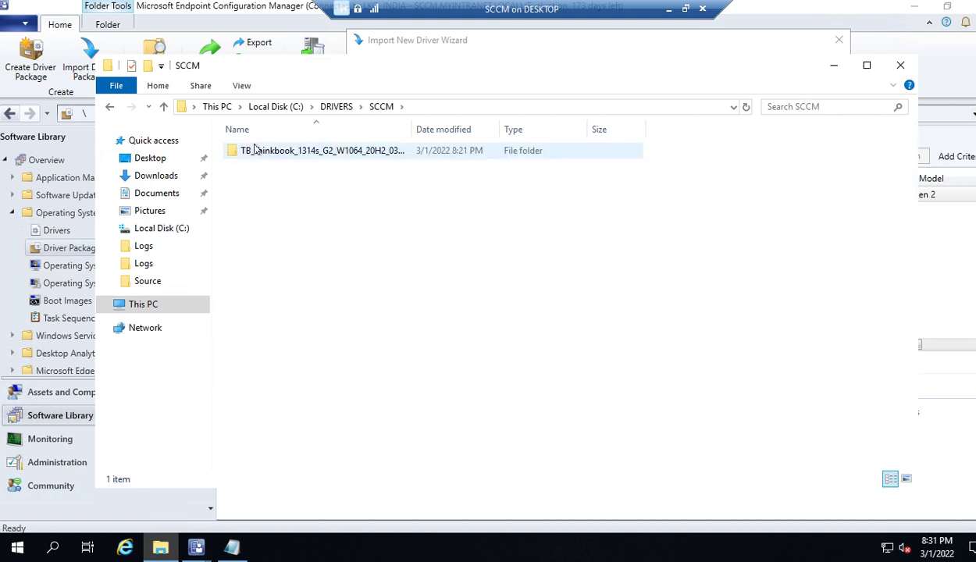
{"action": "right_click", "coordinate": [281, 157]}
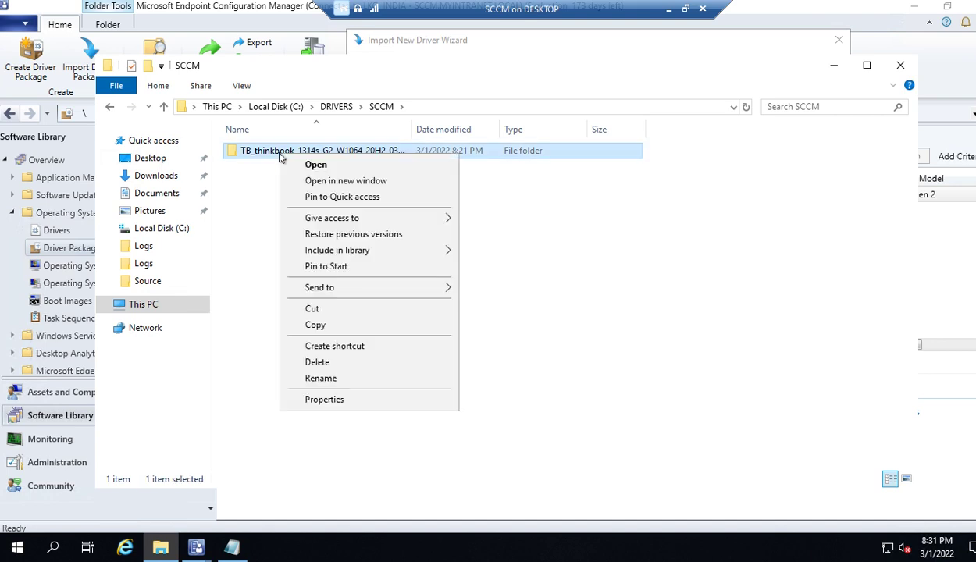
{"action": "left_click", "coordinate": [313, 310]}
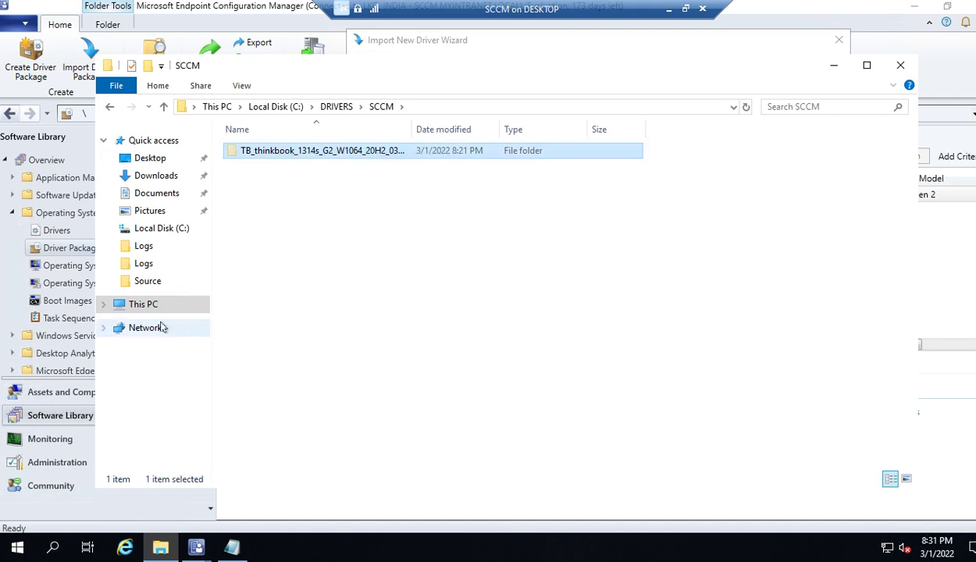
Open the Lenovo T14s Gen2 folder under C:\Source\OSD\Drivers\Driver source
{"action": "left_click", "coordinate": [144, 305]}
{"action": "left_click", "coordinate": [146, 282]}
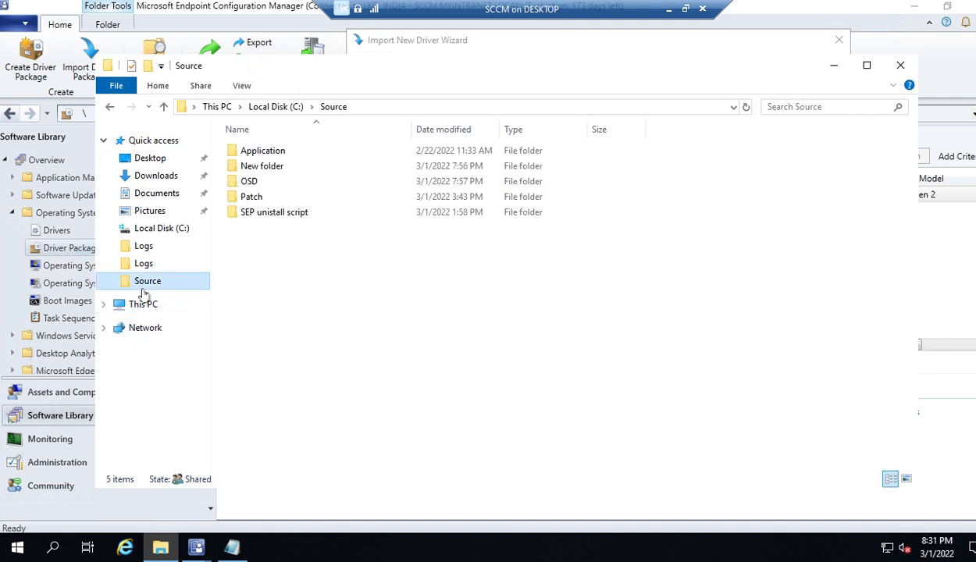
{"action": "double_click", "coordinate": [249, 181]}
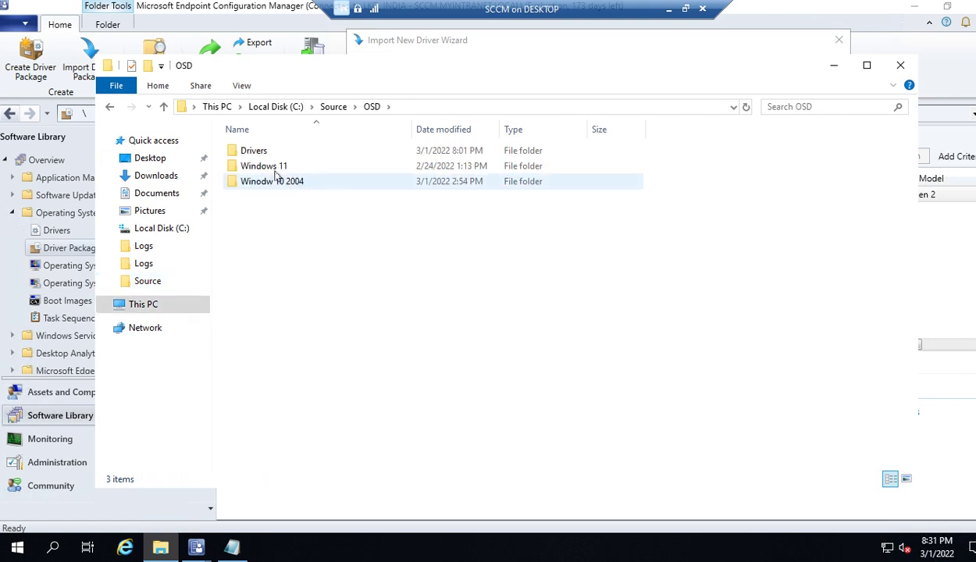
{"action": "left_click", "coordinate": [254, 153]}
{"action": "double_click", "coordinate": [254, 153]}
{"action": "double_click", "coordinate": [275, 167]}
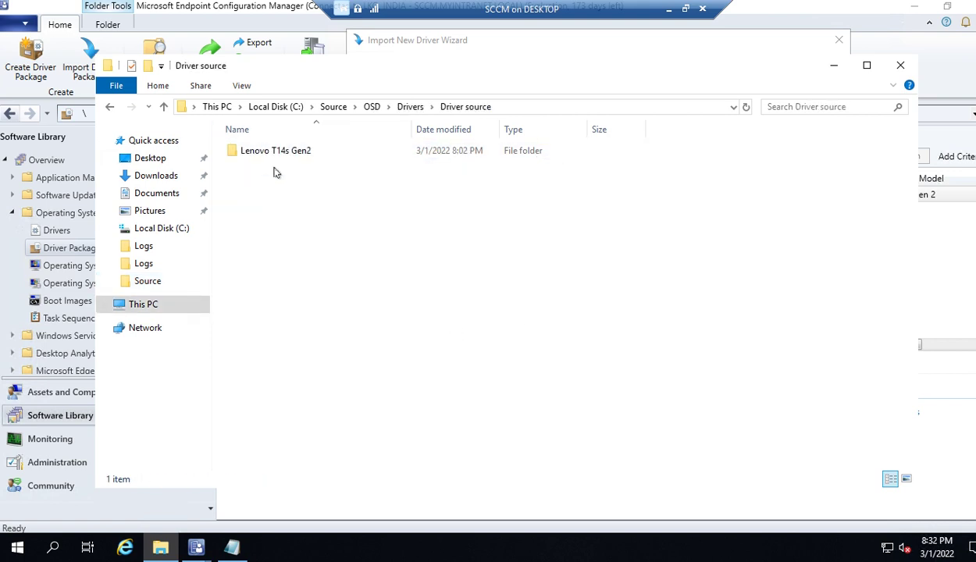
{"action": "double_click", "coordinate": [274, 154]}
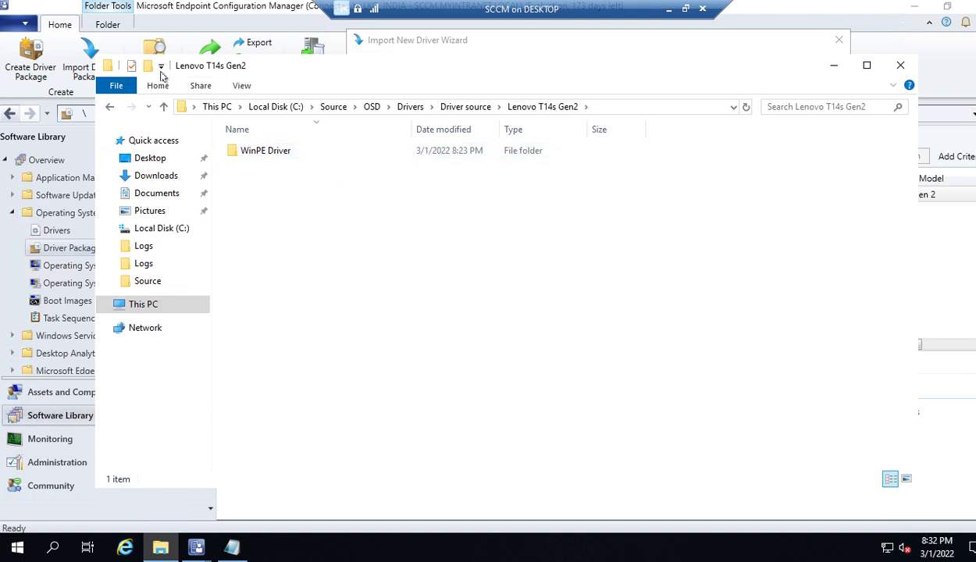
Create a new folder named "lenovo t14" beside the WinPE Driver folder
{"action": "left_click", "coordinate": [149, 67]}
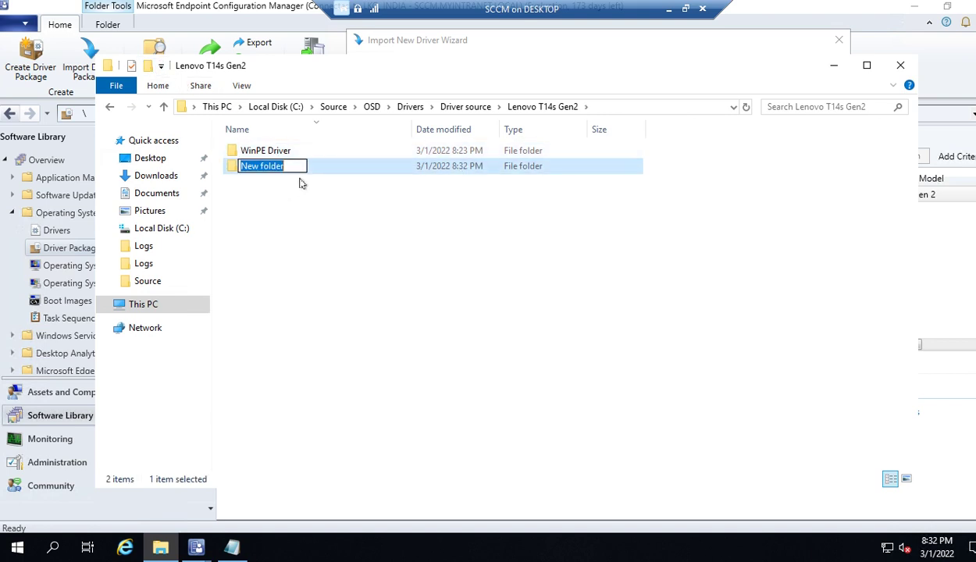
{"action": "type", "text": "Wi"}
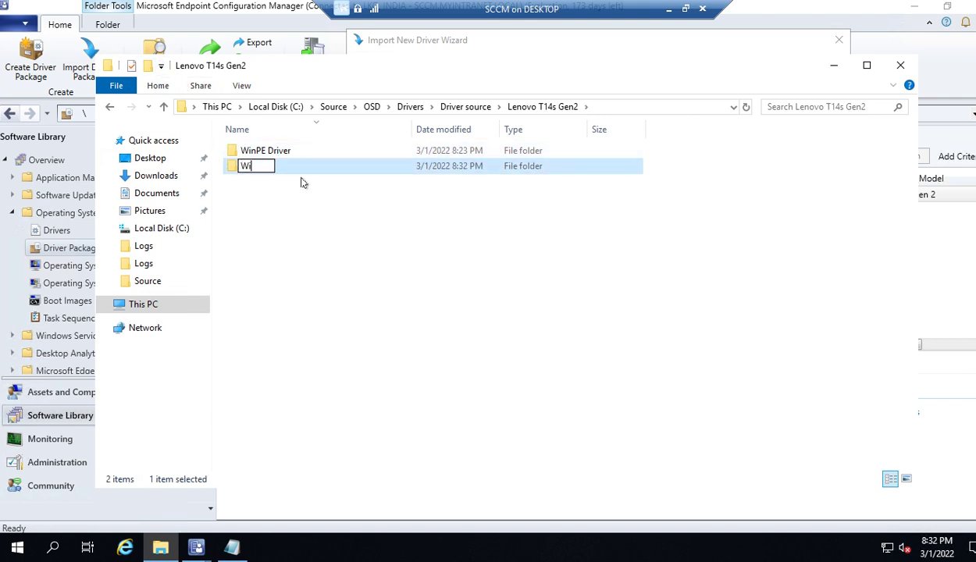
{"action": "key", "text": "BackSpace"}
{"action": "key", "text": "BackSpace"}
{"action": "type", "text": "lenovo t1"}
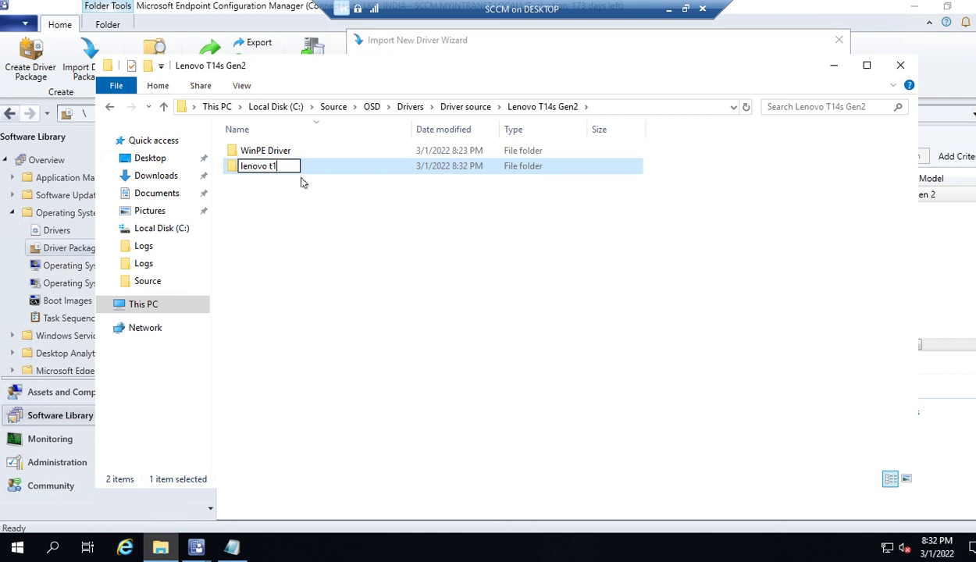
{"action": "type", "text": "4"}
{"action": "left_click", "coordinate": [319, 183]}
Paste the cut TB_thinkbook_1314s_G2_W1064_20H2_0331 folder into the lenovo t14 folder
{"action": "double_click", "coordinate": [268, 171]}
{"action": "right_click", "coordinate": [268, 172]}
{"action": "left_click", "coordinate": [305, 272]}
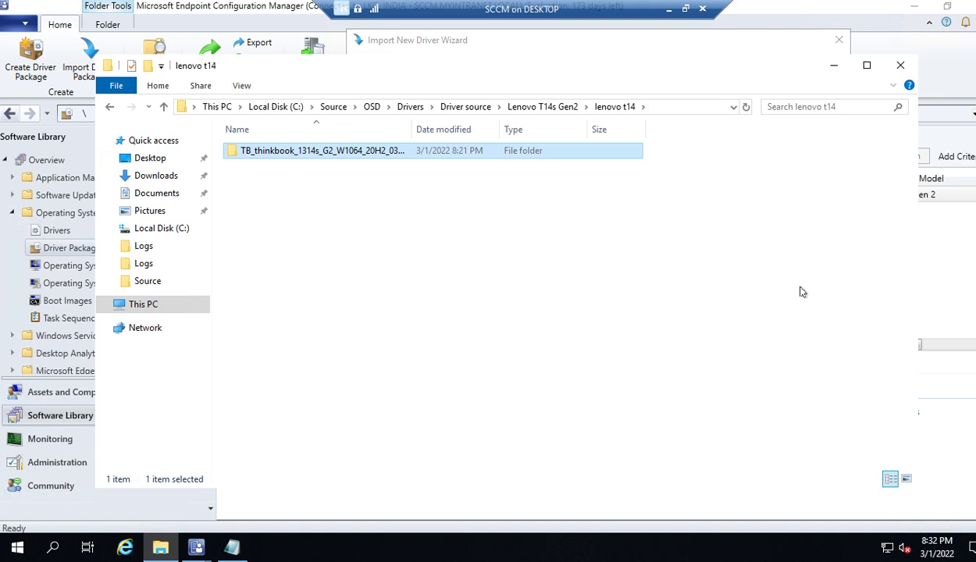
Move all driver subfolders from 20220103.20203854 up one level into the TB_thinkbook_1314s_G2_W1064_20H2_0331 folder
{"action": "double_click", "coordinate": [278, 150]}
{"action": "double_click", "coordinate": [278, 154]}
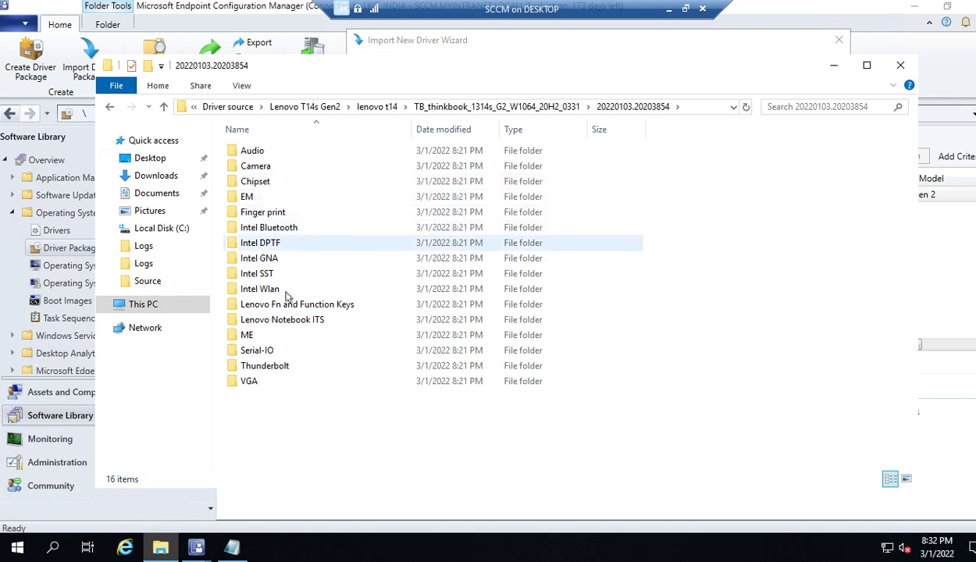
{"action": "left_click", "coordinate": [109, 111]}
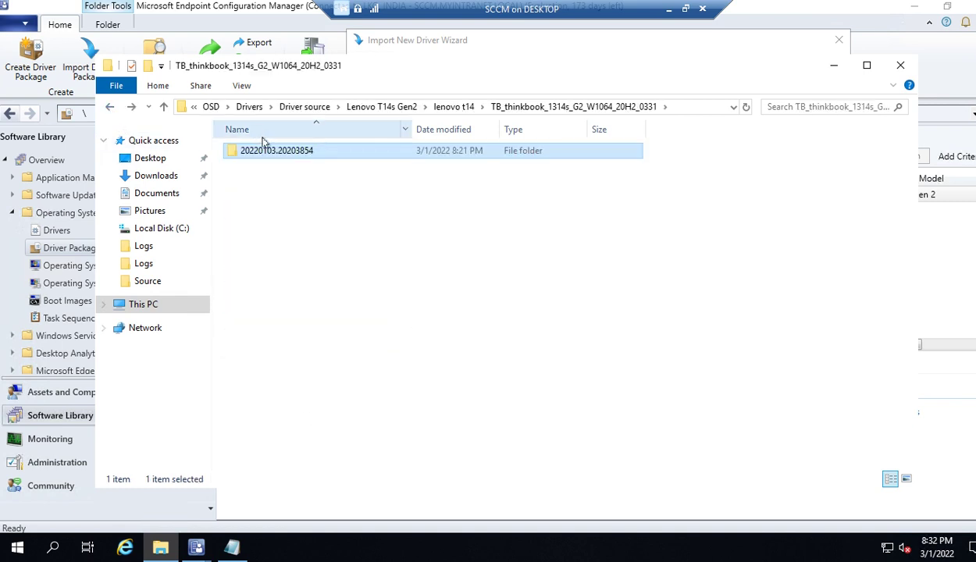
{"action": "double_click", "coordinate": [250, 150]}
{"action": "left_click_drag", "start_coordinate": [326, 435], "coordinate": [232, 154]}
{"action": "left_click", "coordinate": [110, 107]}
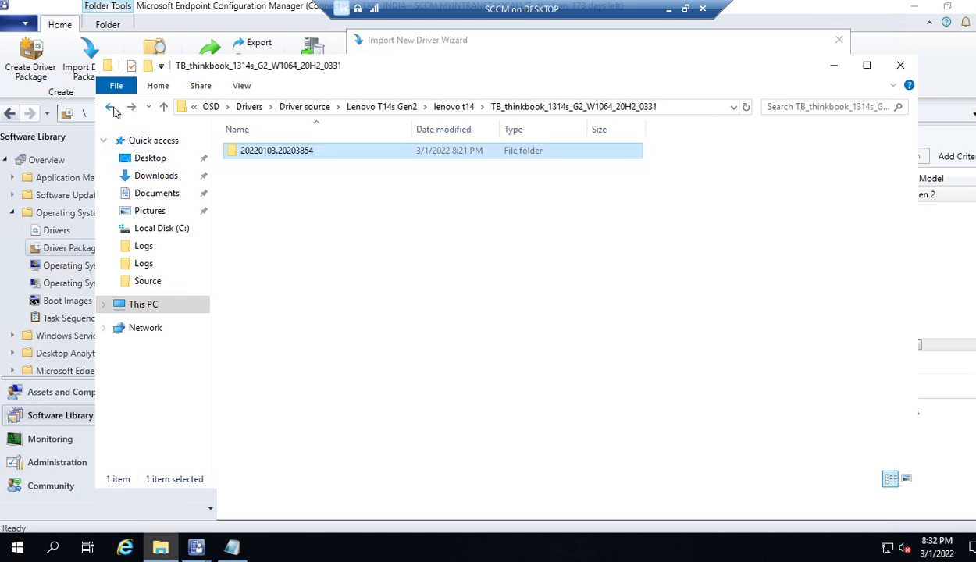
{"action": "left_click", "coordinate": [110, 107]}
{"action": "double_click", "coordinate": [283, 153]}
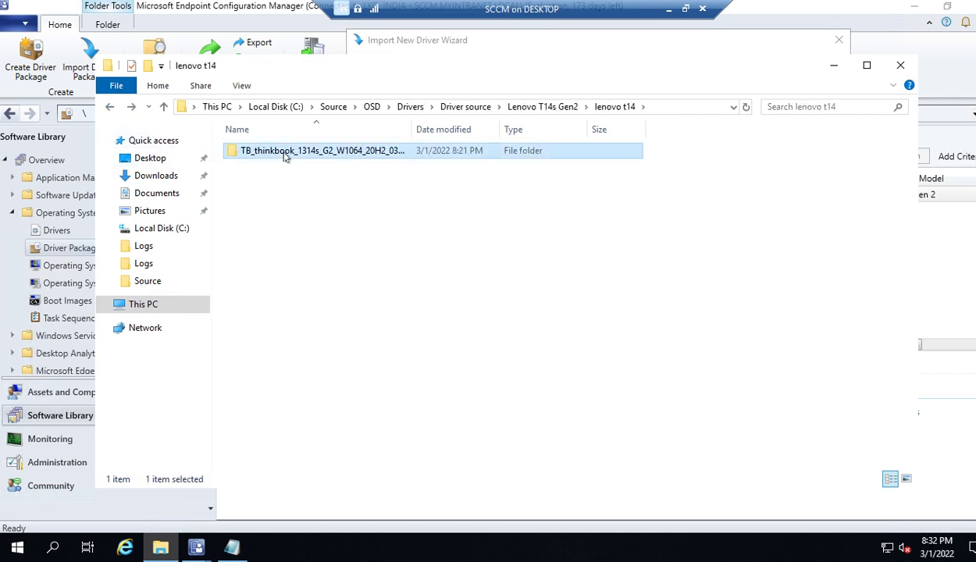
{"action": "right_click", "coordinate": [294, 217]}
{"action": "left_click", "coordinate": [357, 314]}
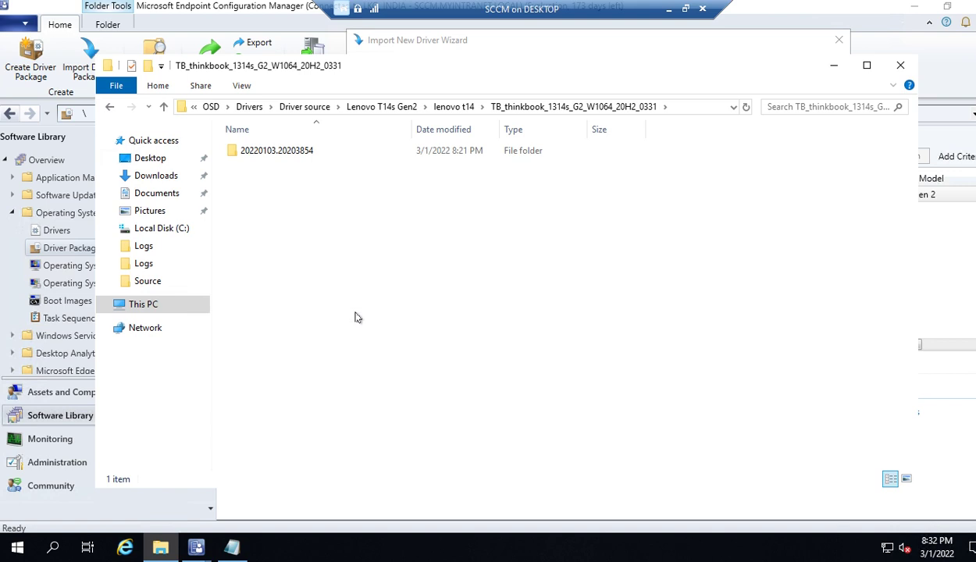
Delete the emptied 20220103.20203854 folder and minimize the File Explorer window
{"action": "right_click", "coordinate": [275, 151]}
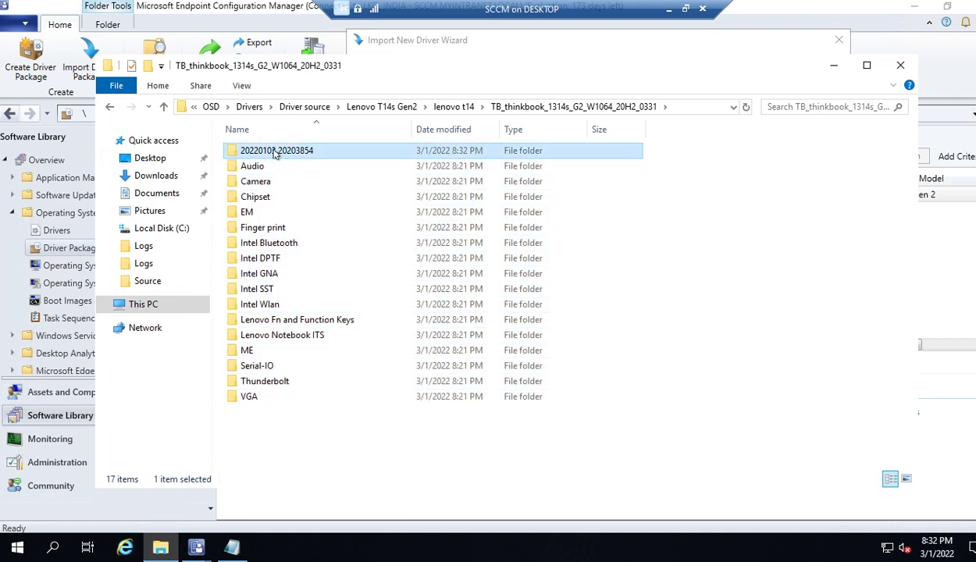
{"action": "left_click", "coordinate": [320, 359]}
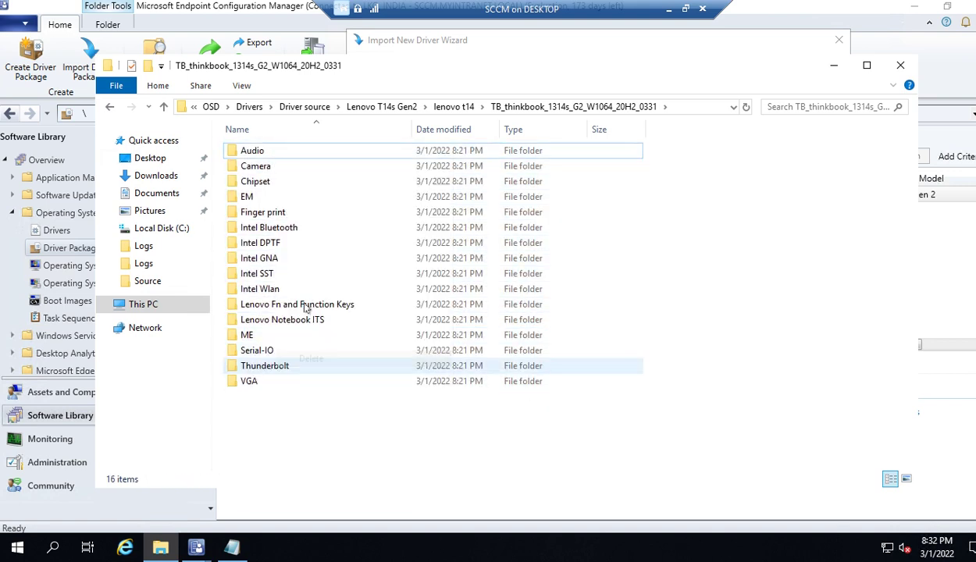
{"action": "left_click", "coordinate": [108, 109]}
{"action": "left_click", "coordinate": [834, 65]}
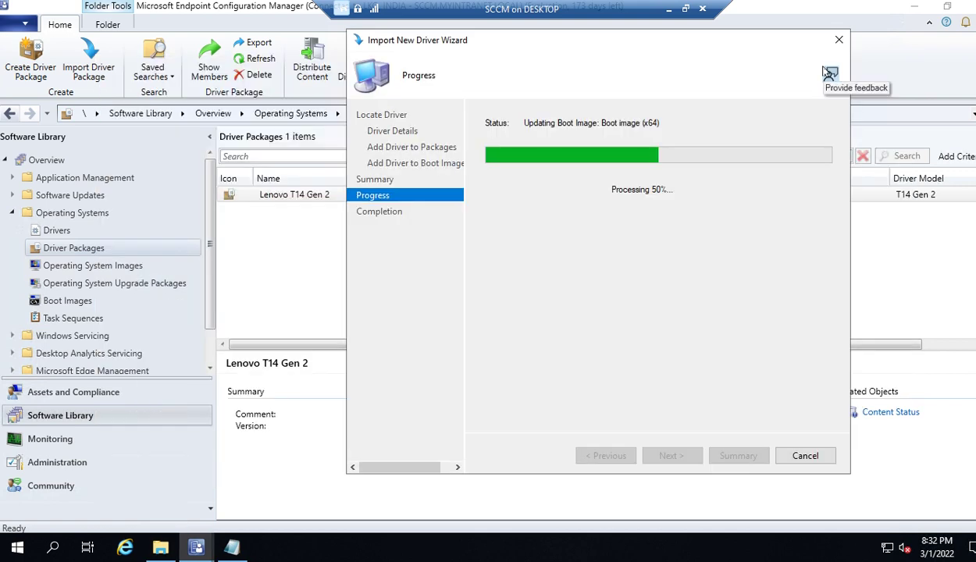
Start a new driver package and enter "Lenovo T14" as its comment, leaving the name empty
{"action": "left_click", "coordinate": [274, 275]}
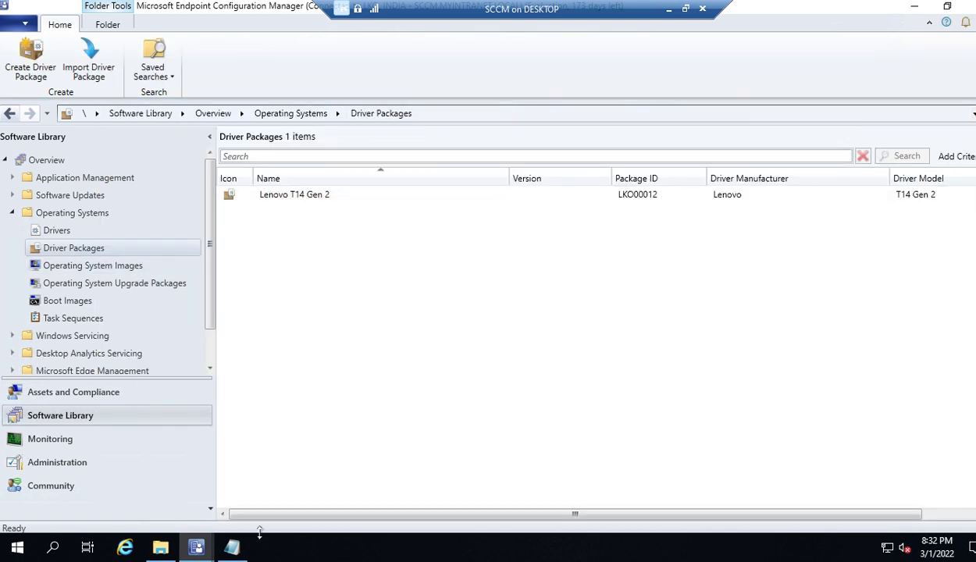
{"action": "left_click", "coordinate": [326, 480]}
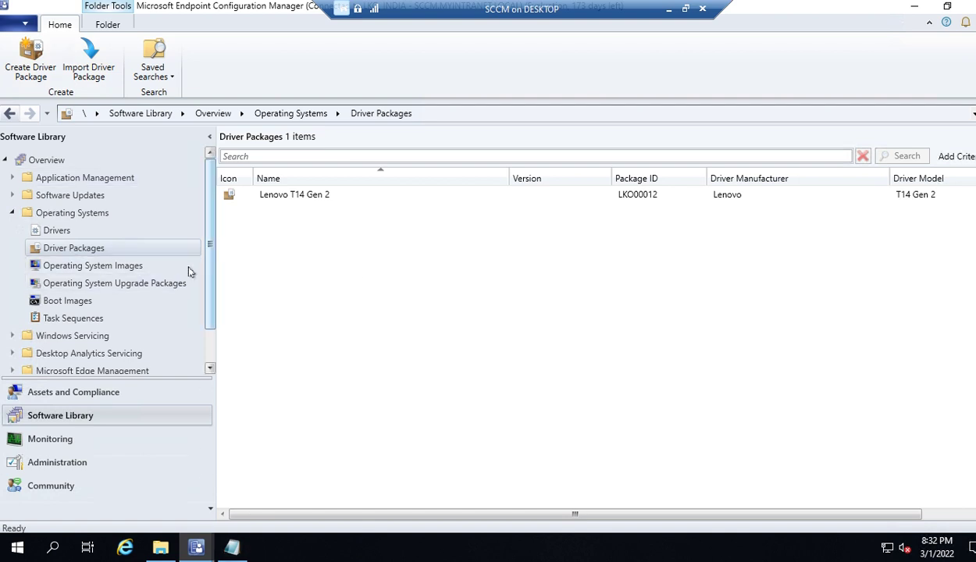
{"action": "right_click", "coordinate": [96, 250]}
{"action": "left_click", "coordinate": [152, 258]}
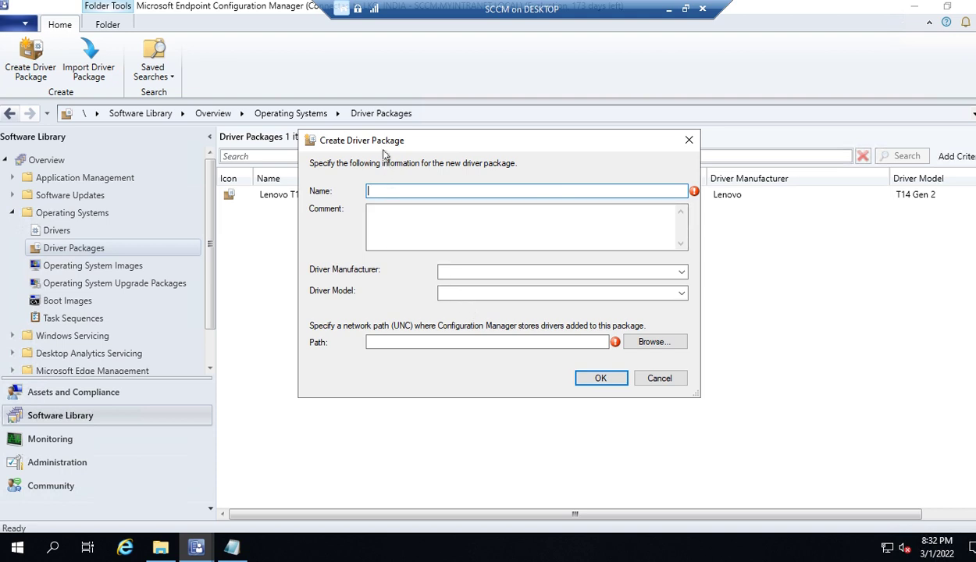
{"action": "left_click_drag", "start_coordinate": [391, 159], "coordinate": [441, 173]}
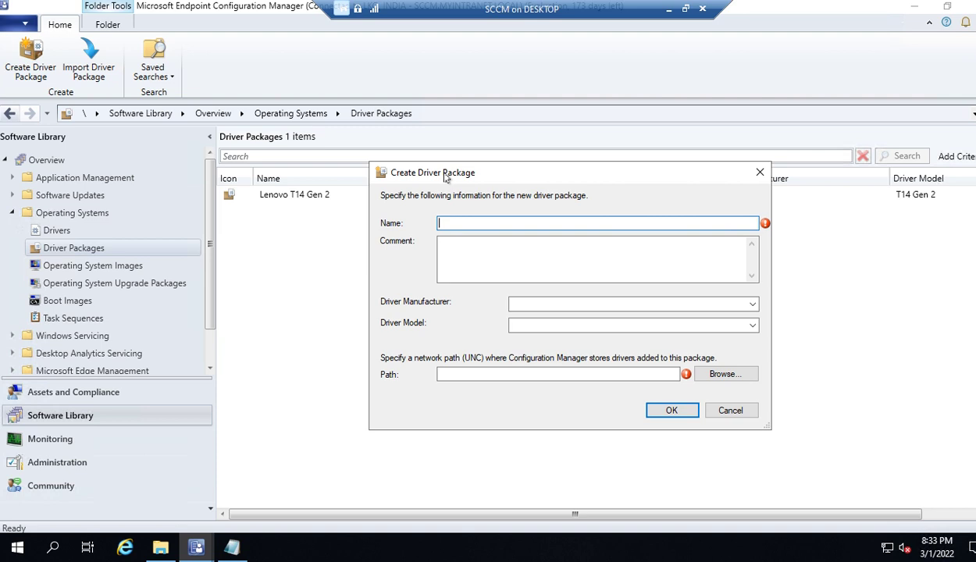
{"action": "left_click_drag", "start_coordinate": [441, 173], "coordinate": [508, 183]}
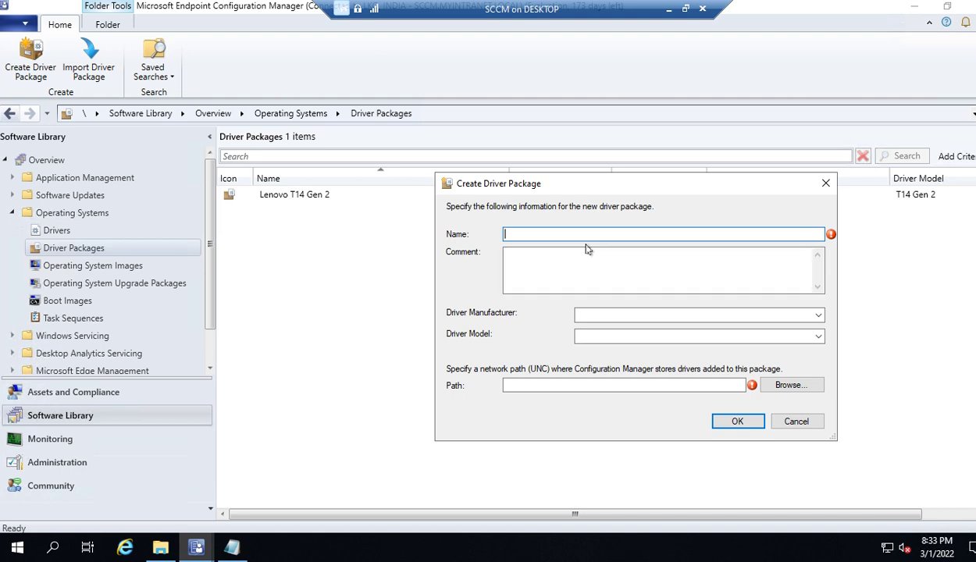
{"action": "type", "text": "LENOV"}
{"action": "key", "text": "Tab"}
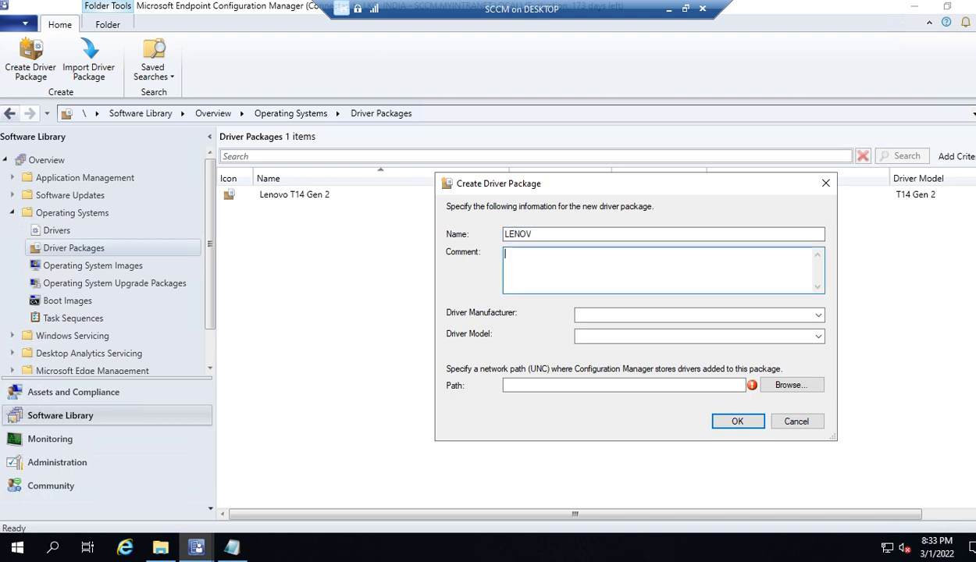
{"action": "left_click", "coordinate": [575, 236]}
{"action": "key", "text": "BackSpace"}
{"action": "key", "text": "BackSpace"}
{"action": "key", "text": "BackSpace"}
{"action": "key", "text": "BackSpace"}
{"action": "key", "text": "Tab"}
{"action": "type", "text": "L"}
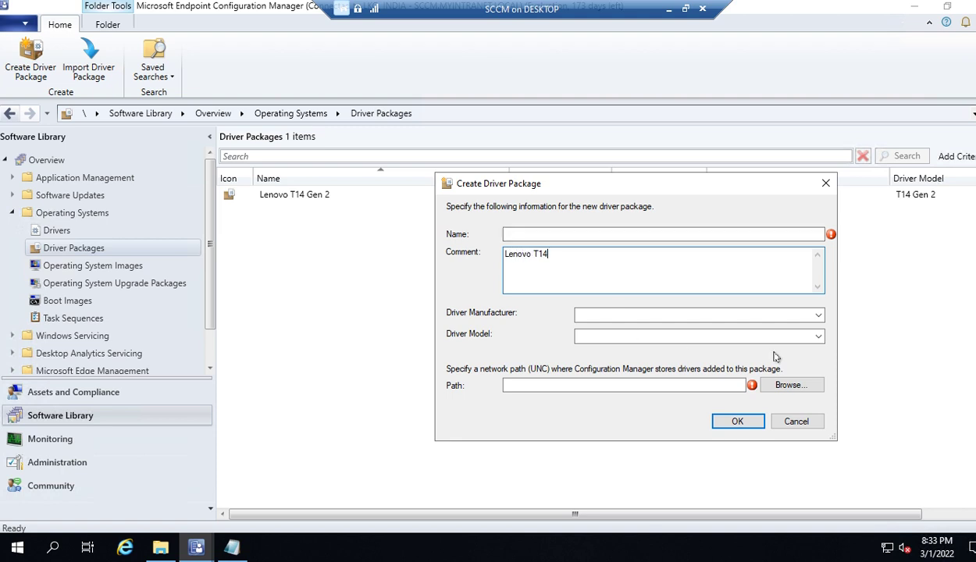
Create a "system drivers" folder in Drivers\Driver package\Lenovo T14s Gen2 with File Explorer
{"action": "left_click", "coordinate": [160, 549]}
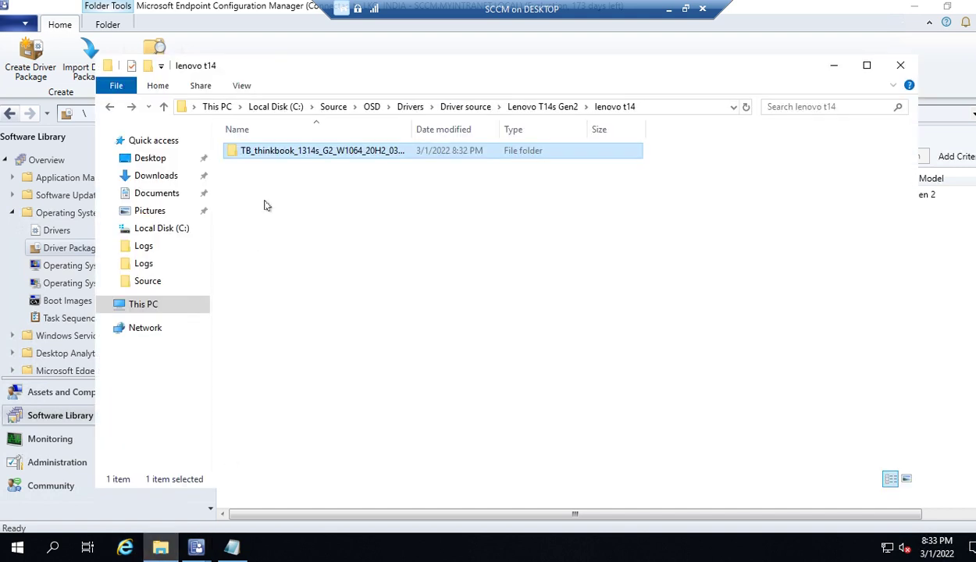
{"action": "left_click", "coordinate": [411, 107]}
{"action": "double_click", "coordinate": [312, 153]}
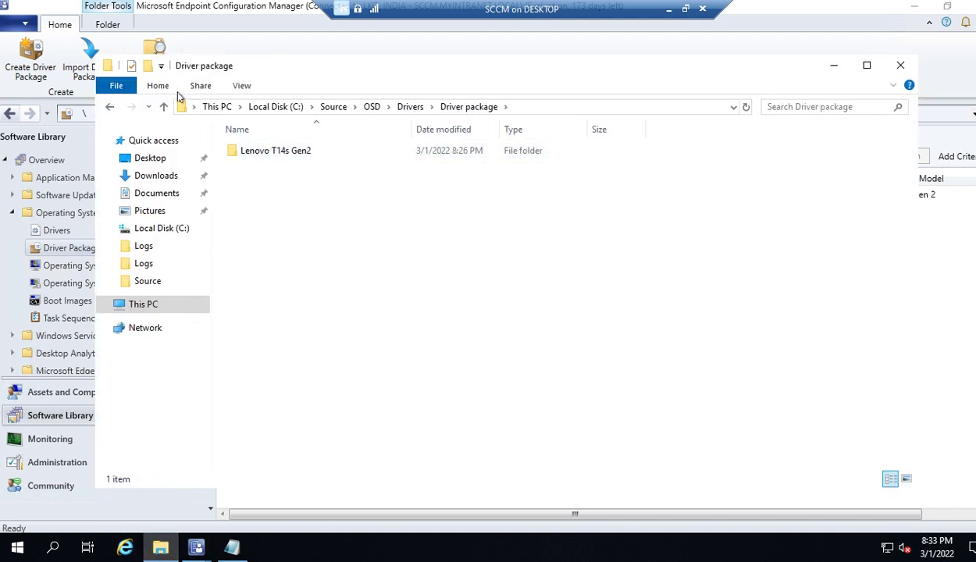
{"action": "left_click", "coordinate": [234, 152]}
{"action": "double_click", "coordinate": [273, 154]}
{"action": "left_click", "coordinate": [148, 67]}
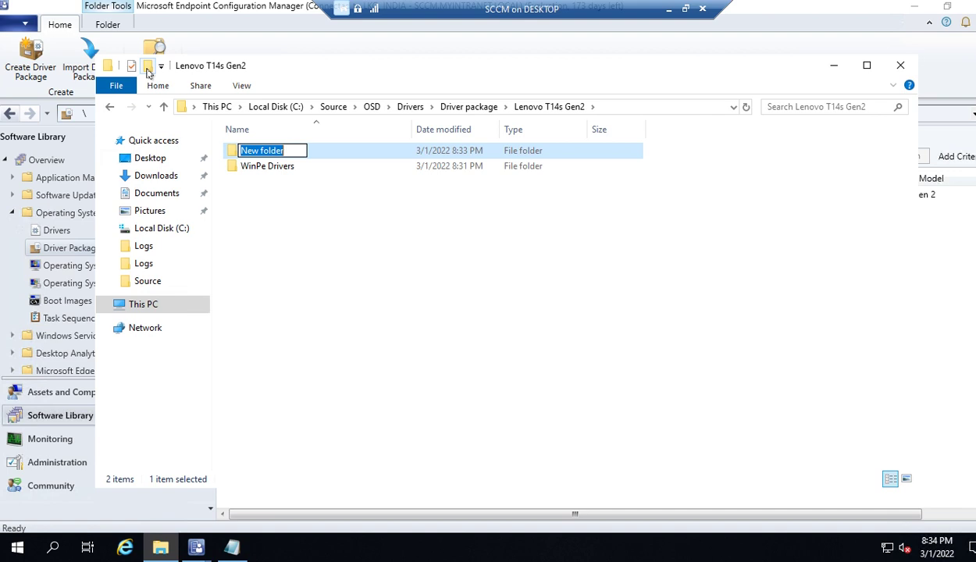
{"action": "type", "text": "syst"}
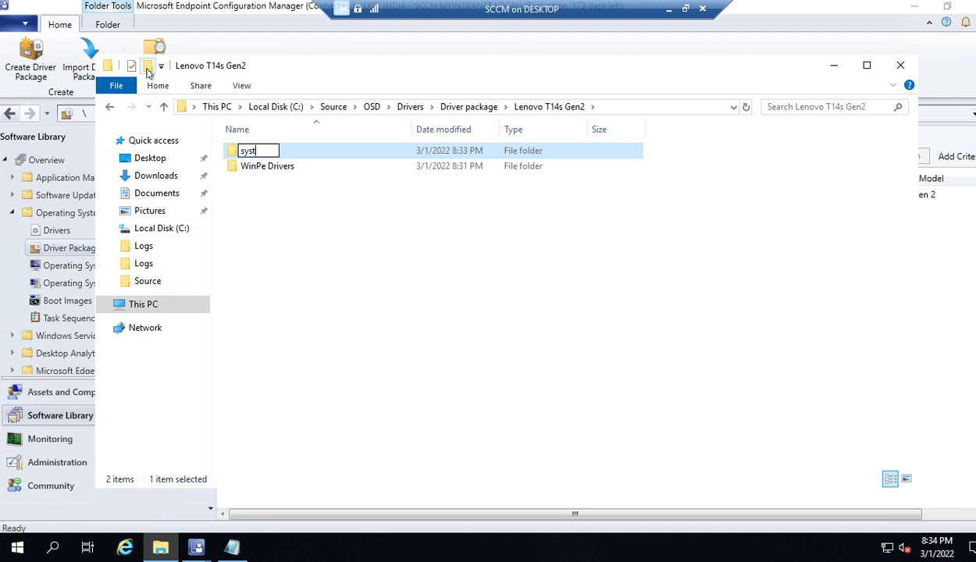
{"action": "type", "text": "em drivers"}
{"action": "left_click", "coordinate": [285, 250]}
Copy the network path of the system drivers folder from its sharing properties
{"action": "left_click", "coordinate": [258, 151]}
{"action": "right_click", "coordinate": [258, 150]}
{"action": "left_click", "coordinate": [353, 400]}
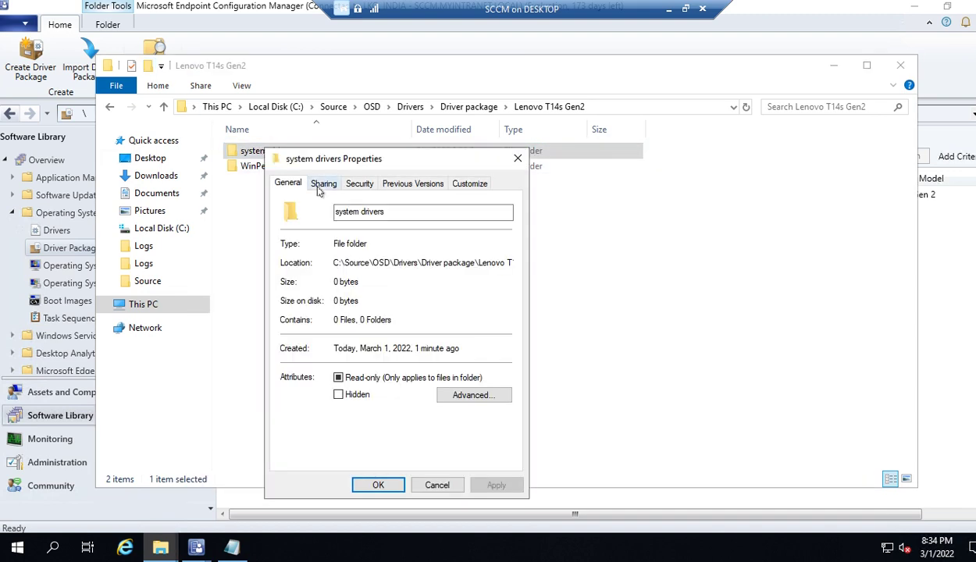
{"action": "left_click", "coordinate": [322, 185]}
{"action": "left_click_drag", "start_coordinate": [289, 262], "coordinate": [552, 273]}
{"action": "right_click", "coordinate": [500, 266]}
{"action": "left_click", "coordinate": [538, 312]}
{"action": "left_click", "coordinate": [378, 485]}
Paste the copied network path as the new driver package's path, and set manufacturer Lenovo and model T14Gen2
{"action": "mouse_move", "coordinate": [196, 547]}
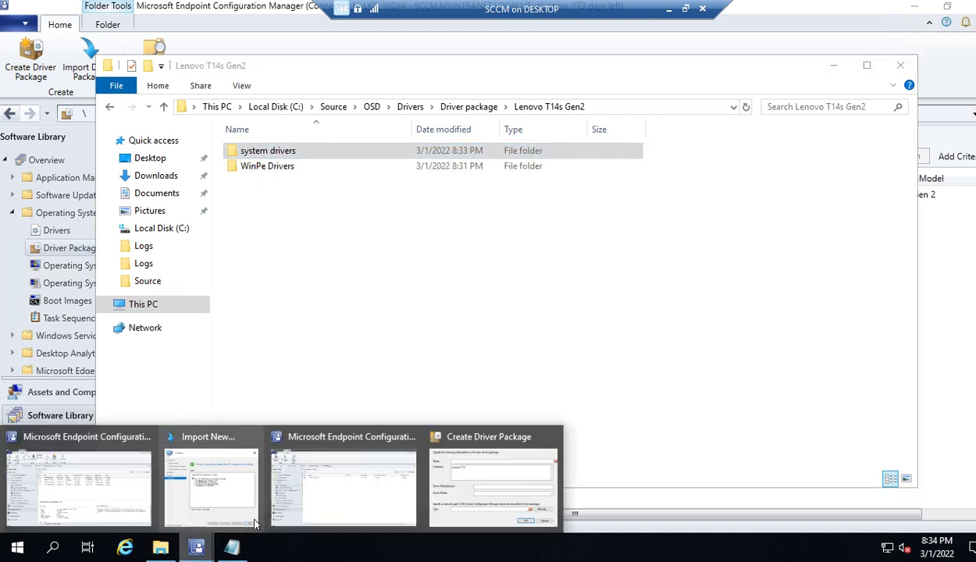
{"action": "left_click", "coordinate": [492, 484]}
{"action": "left_click", "coordinate": [548, 384]}
{"action": "key", "text": "ctrl+v"}
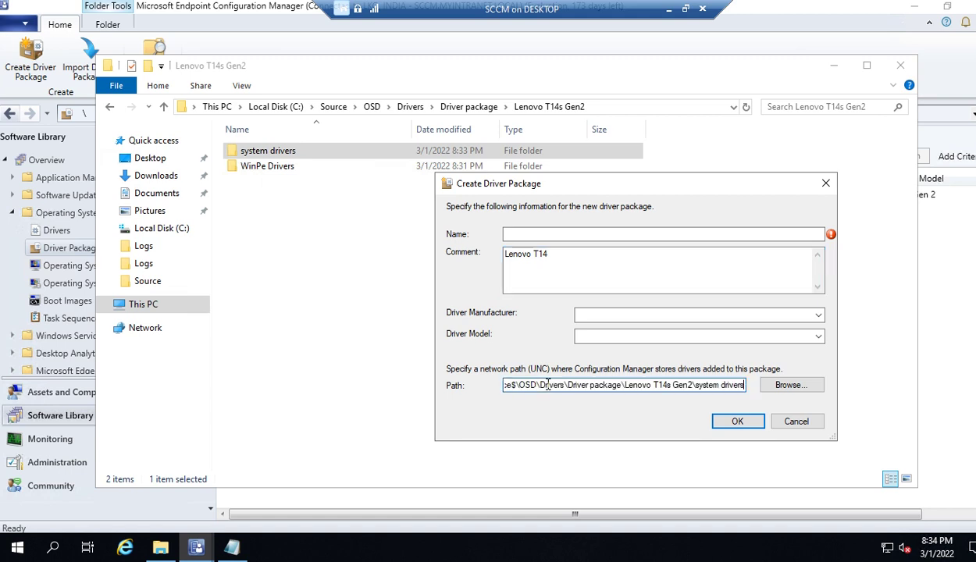
{"action": "left_click", "coordinate": [593, 315]}
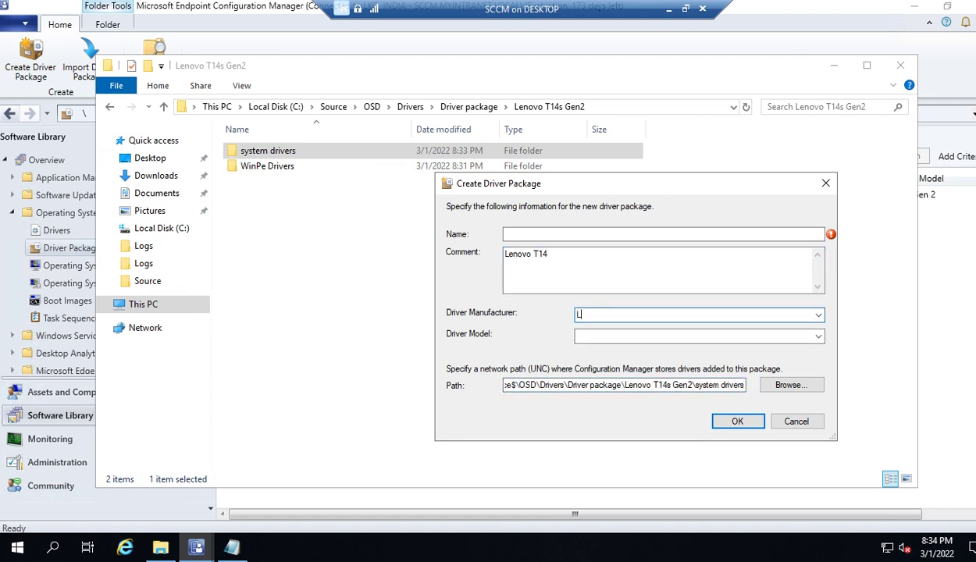
{"action": "left_click", "coordinate": [578, 336]}
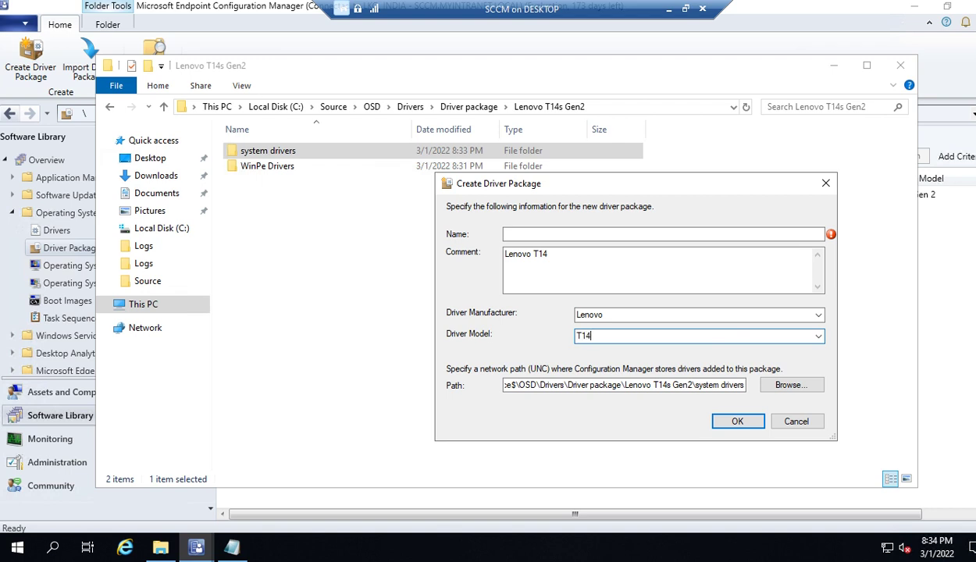
{"action": "left_click", "coordinate": [740, 422]}
{"action": "left_click", "coordinate": [554, 327]}
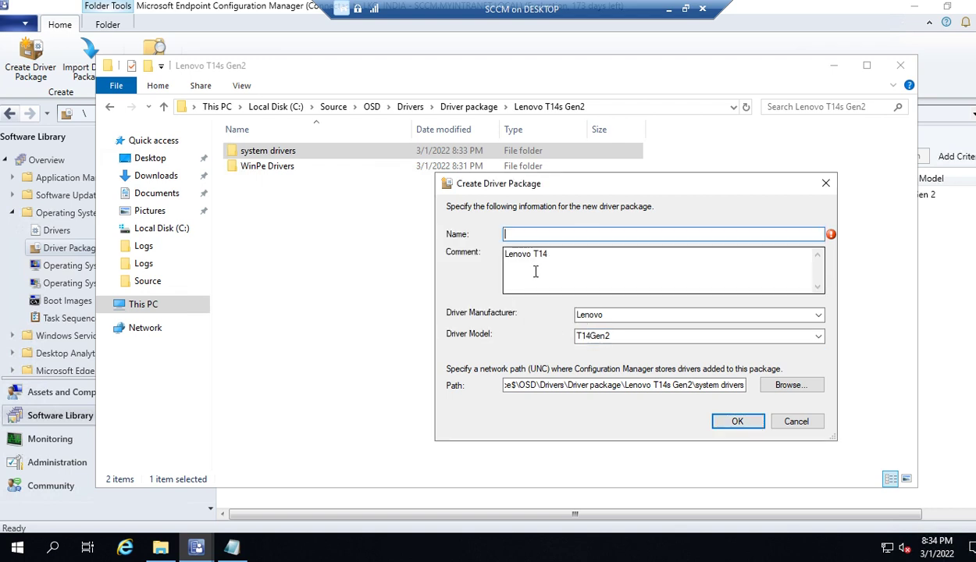
Create the driver package with the name "Lenovo T14 Gen2" and close the File Explorer window
{"action": "left_click", "coordinate": [737, 421]}
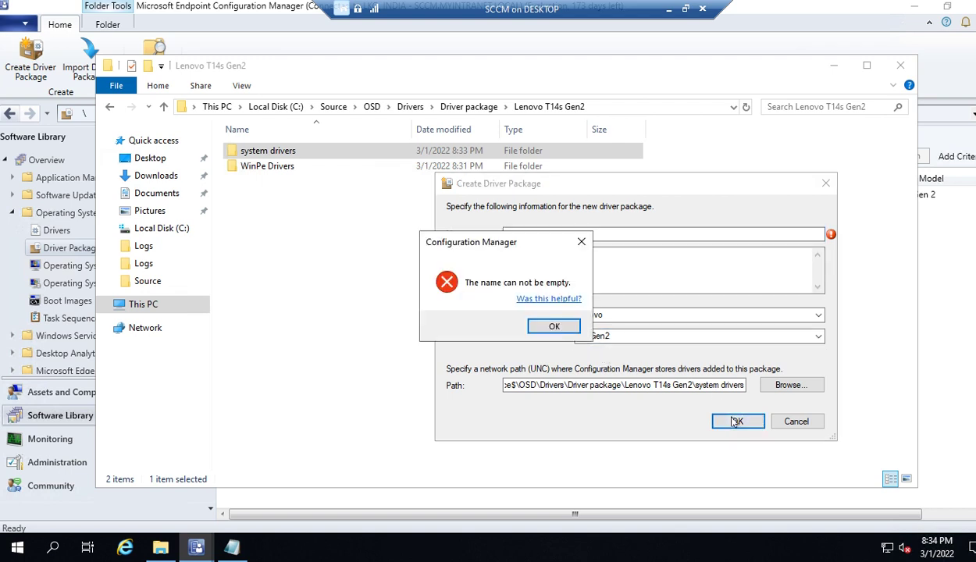
{"action": "left_click", "coordinate": [546, 323]}
{"action": "left_click_drag", "start_coordinate": [535, 248], "coordinate": [504, 258]}
{"action": "key", "text": "ctrl+c"}
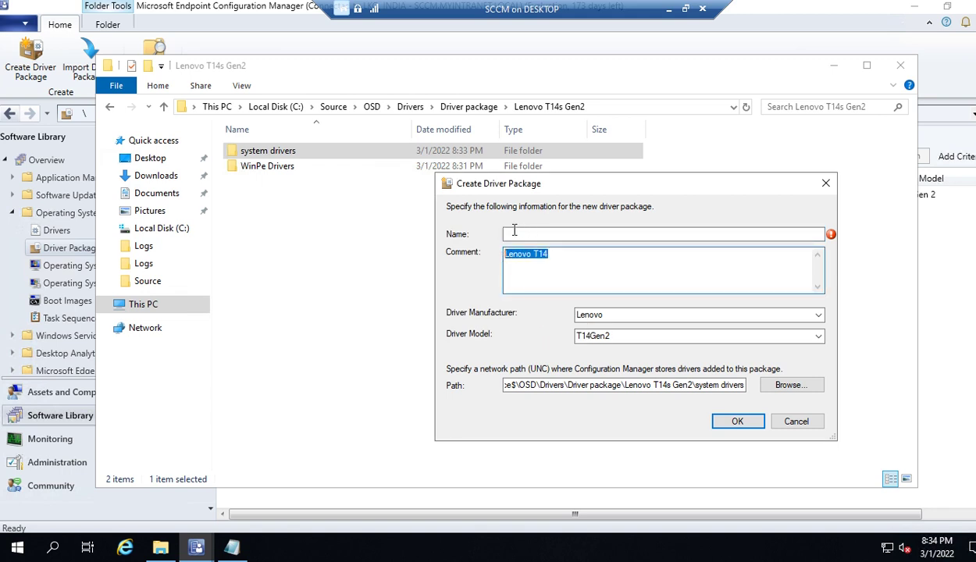
{"action": "left_click", "coordinate": [506, 233]}
{"action": "key", "text": "ctrl+v"}
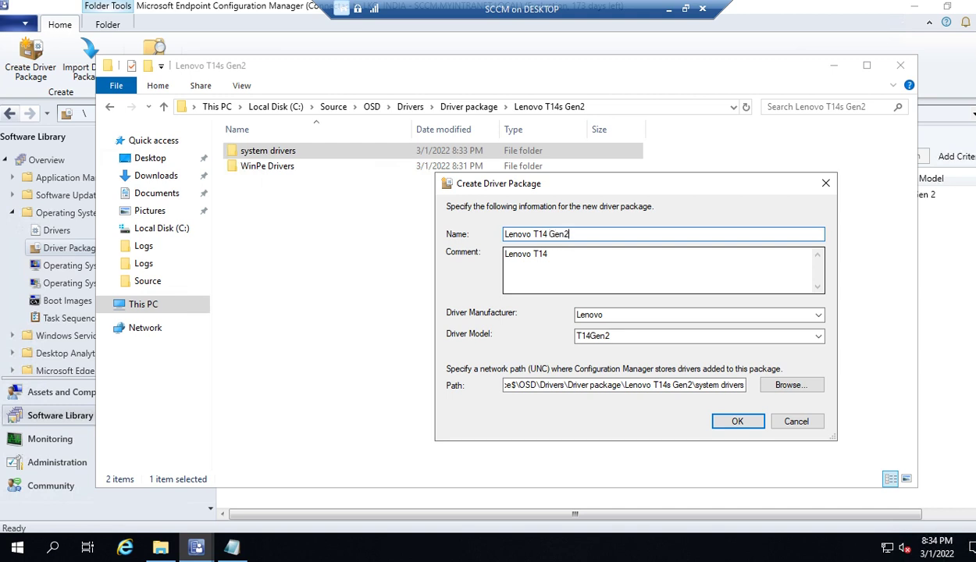
{"action": "left_click", "coordinate": [710, 420]}
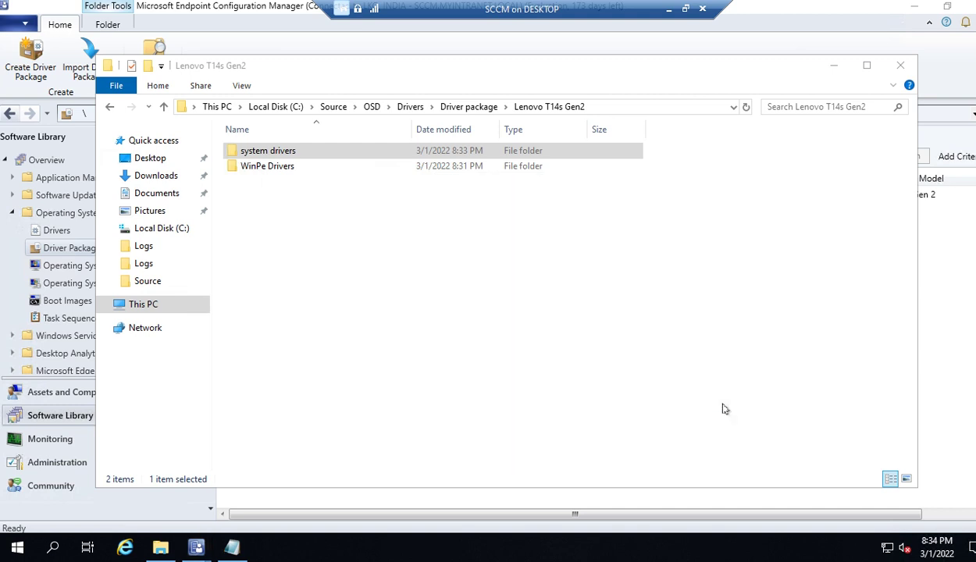
{"action": "left_click", "coordinate": [900, 66]}
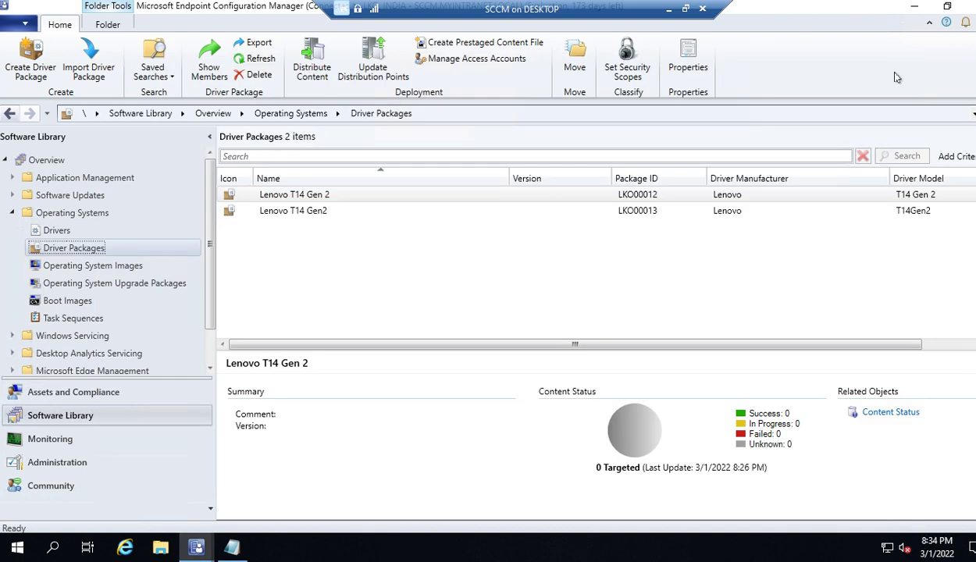
Rename the new T14Gen2 driver package to "Lenovo T14 Gen2 system drives" in its properties
{"action": "left_click", "coordinate": [294, 212]}
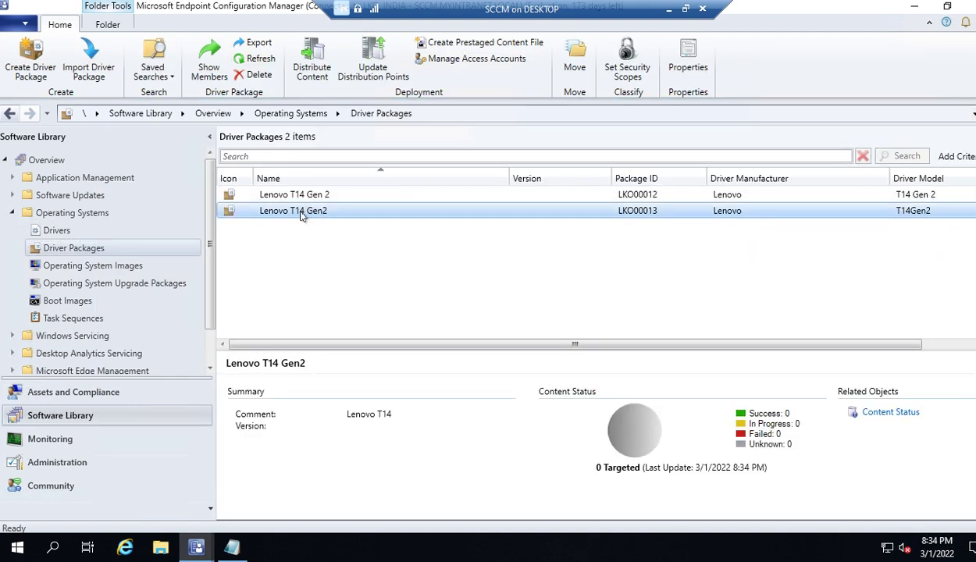
{"action": "right_click", "coordinate": [301, 215]}
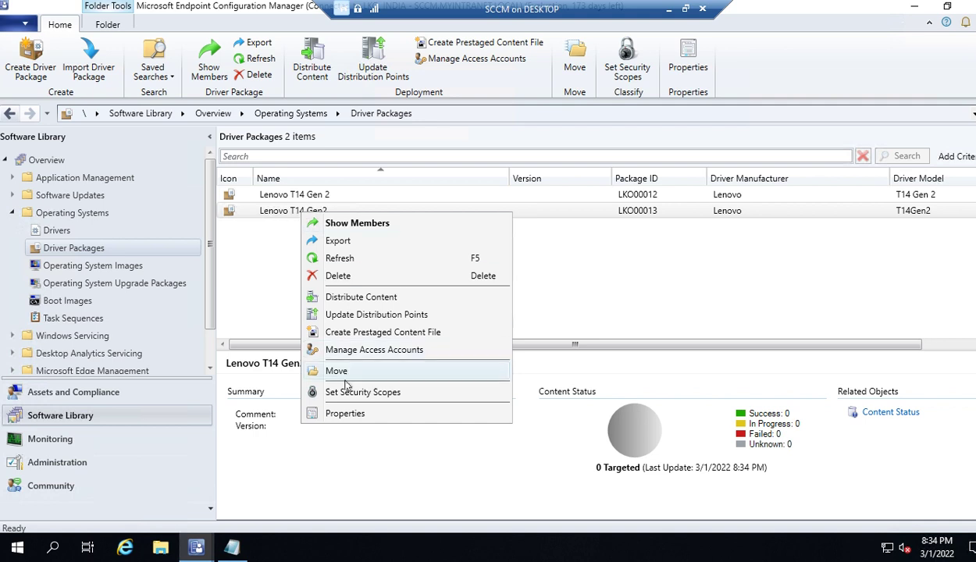
{"action": "left_click", "coordinate": [345, 413]}
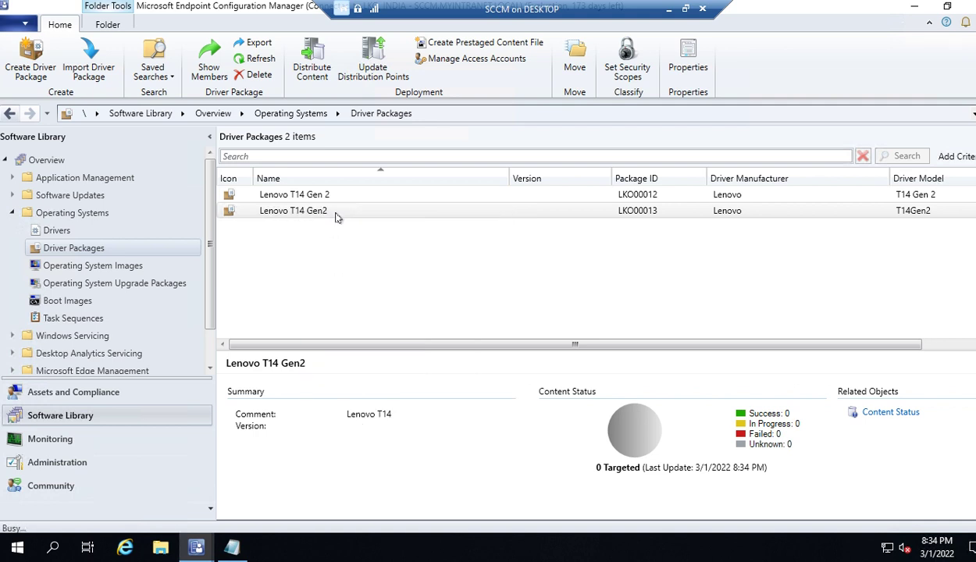
{"action": "left_click", "coordinate": [488, 111]}
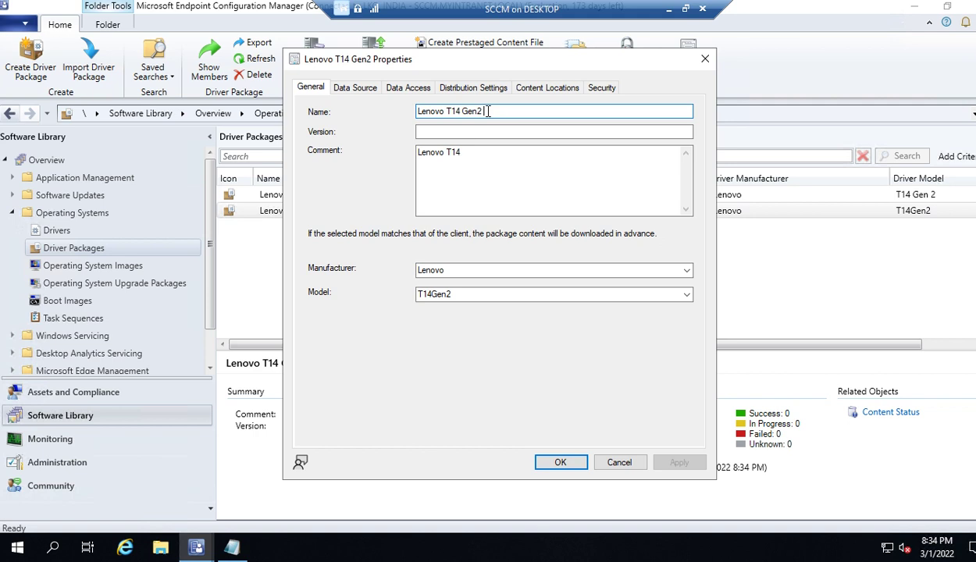
{"action": "type", "text": "system drives"}
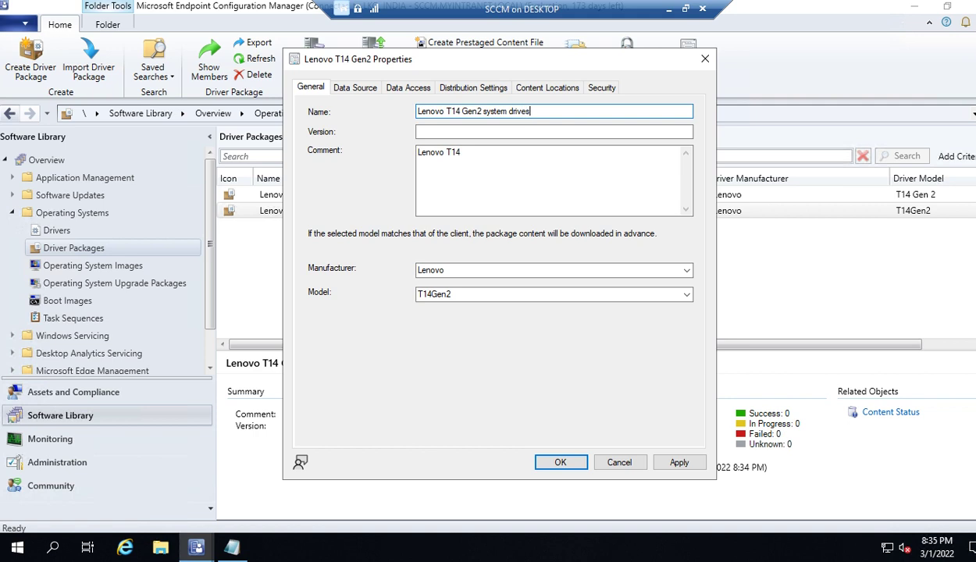
{"action": "left_click", "coordinate": [678, 462]}
{"action": "left_click", "coordinate": [561, 463]}
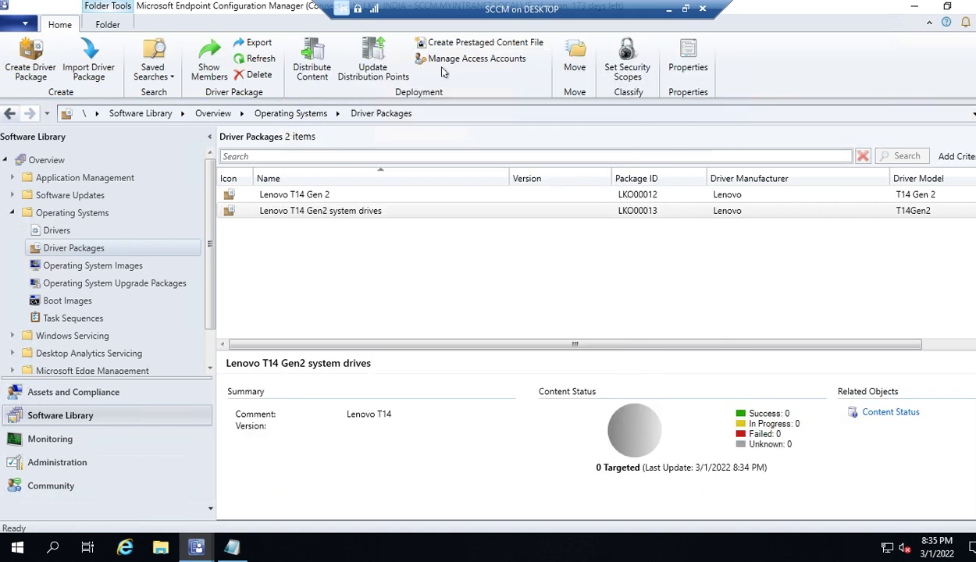
Show the Drivers list and close the completed Import New Driver Wizard
{"action": "left_click", "coordinate": [56, 231]}
{"action": "mouse_move", "coordinate": [196, 548]}
{"action": "left_click", "coordinate": [208, 482]}
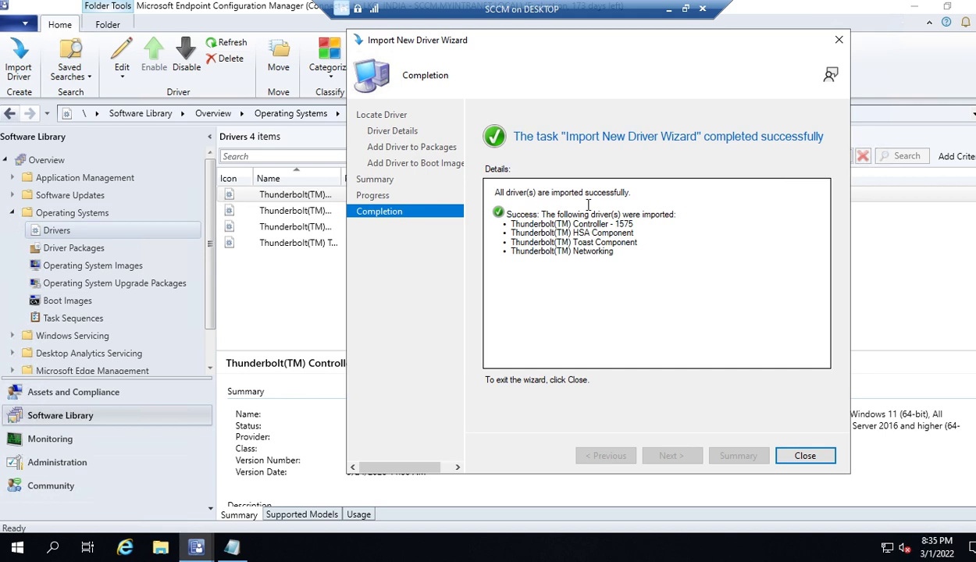
{"action": "left_click", "coordinate": [805, 457]}
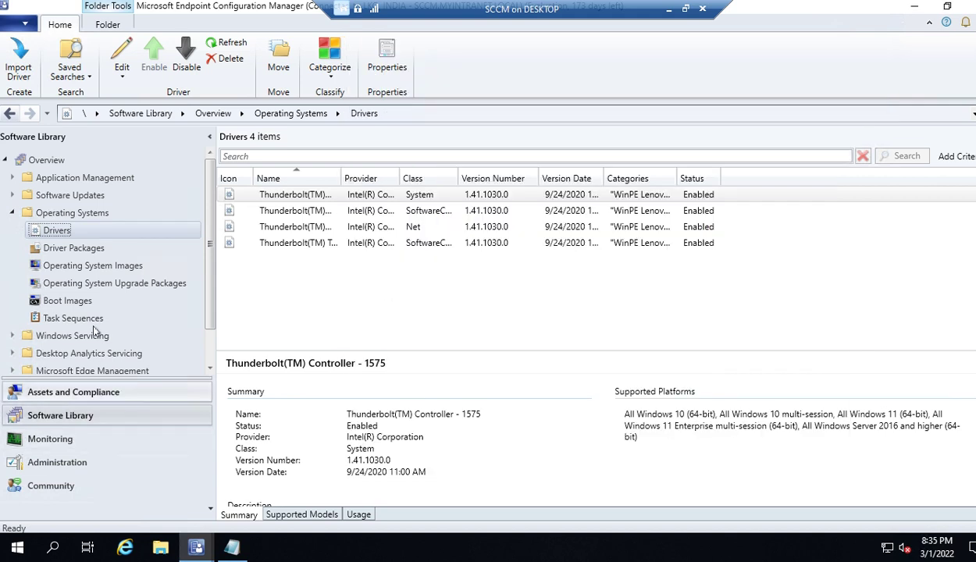
Examine the drivers included in Boot image (x64) through its properties
{"action": "left_click", "coordinate": [67, 301]}
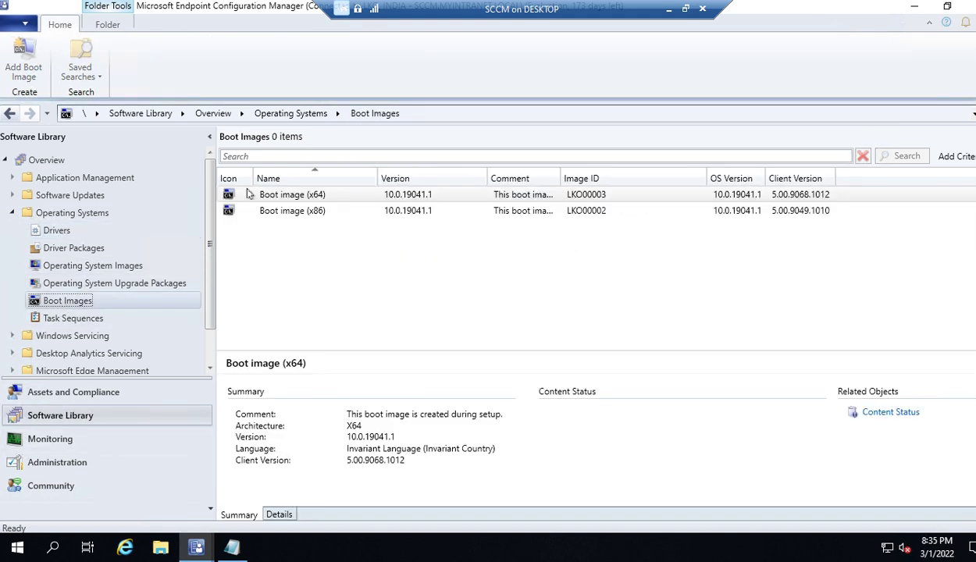
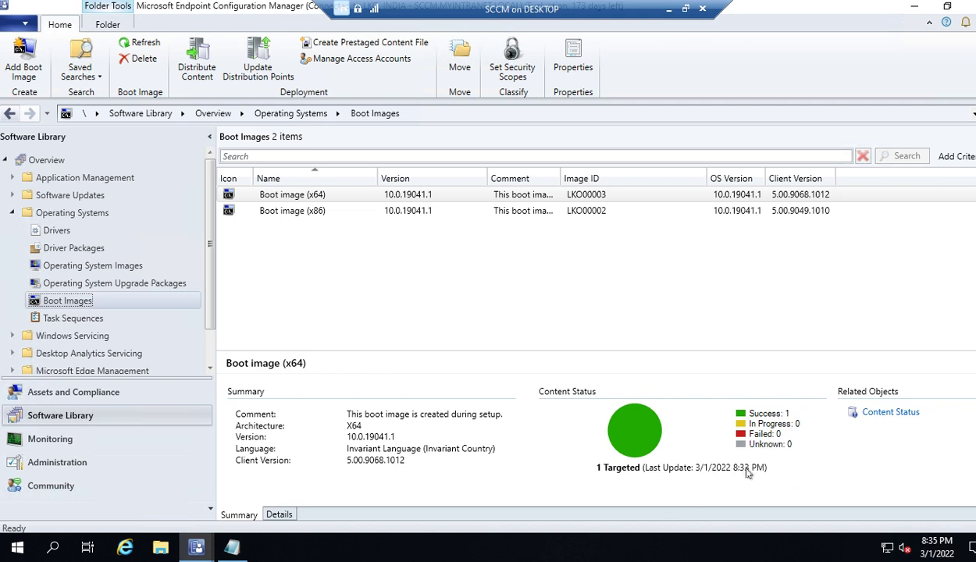
{"action": "right_click", "coordinate": [257, 194]}
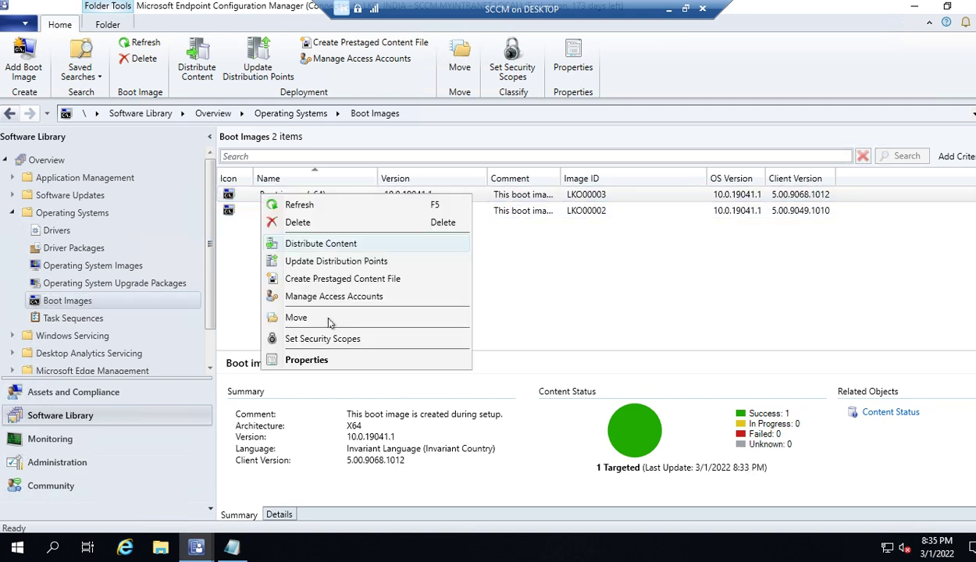
{"action": "left_click", "coordinate": [310, 360]}
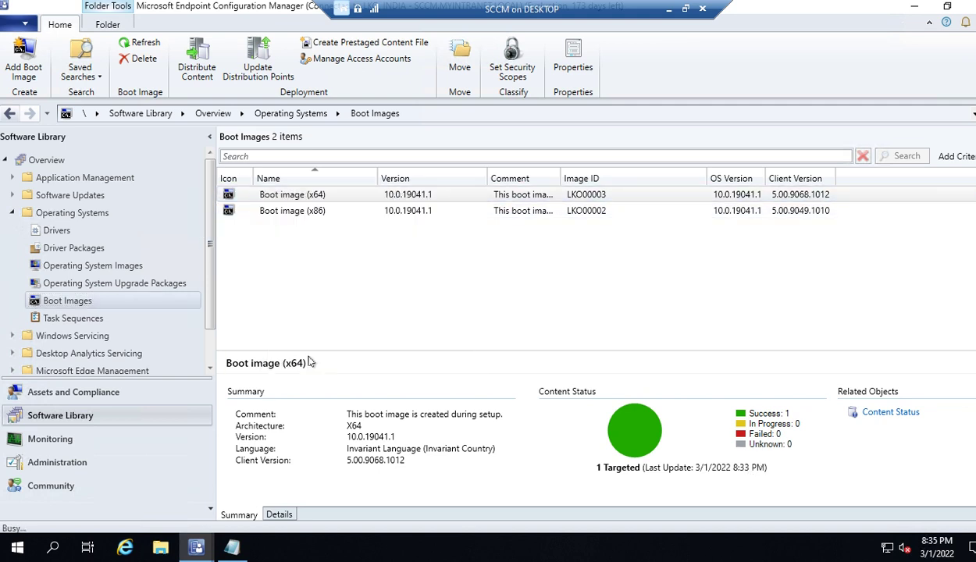
{"action": "left_click", "coordinate": [382, 94]}
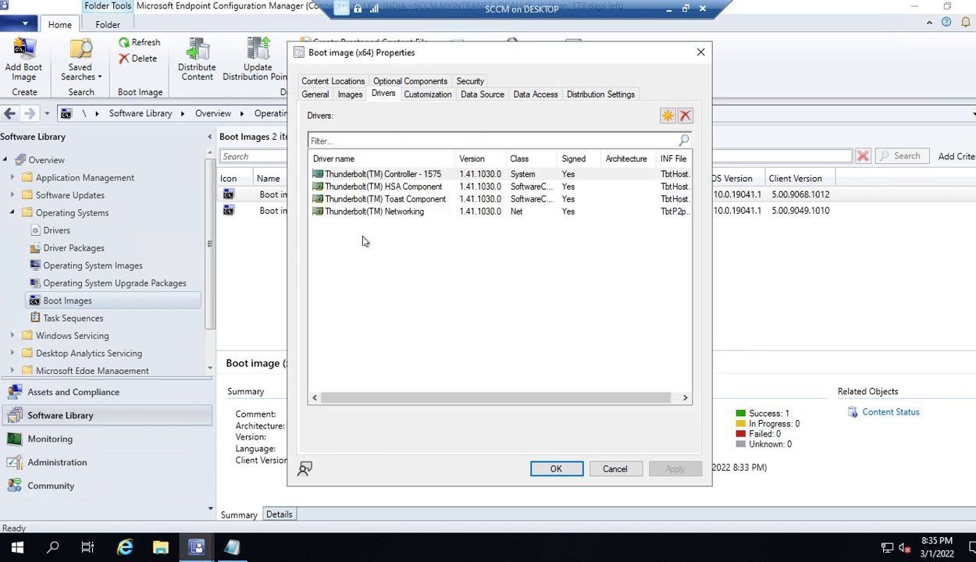
Review the Thunderbolt driver entries in the Boot image (x64) properties and close the dialog
{"action": "left_click_drag", "start_coordinate": [456, 158], "coordinate": [492, 158]}
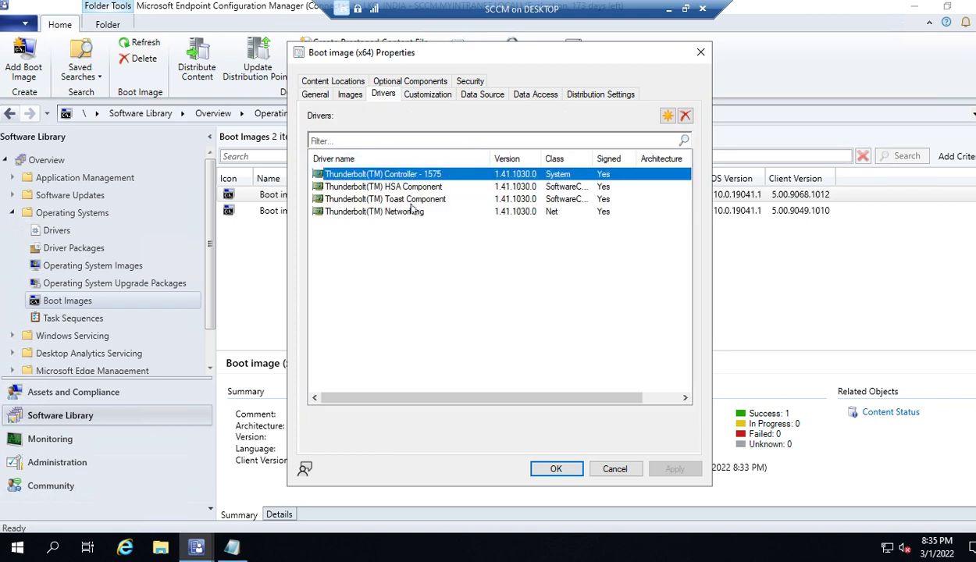
{"action": "left_click_drag", "start_coordinate": [407, 56], "coordinate": [504, 72]}
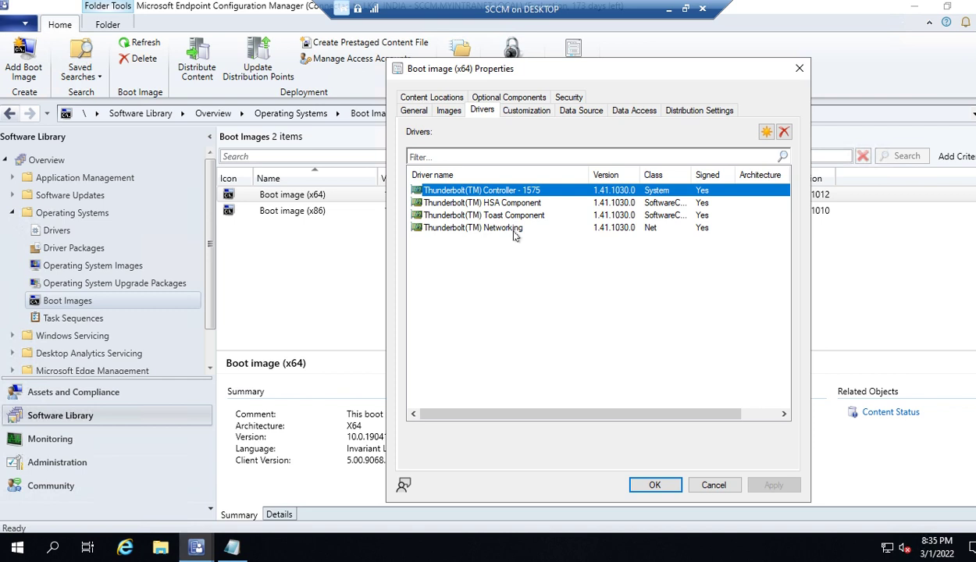
{"action": "left_click", "coordinate": [645, 486]}
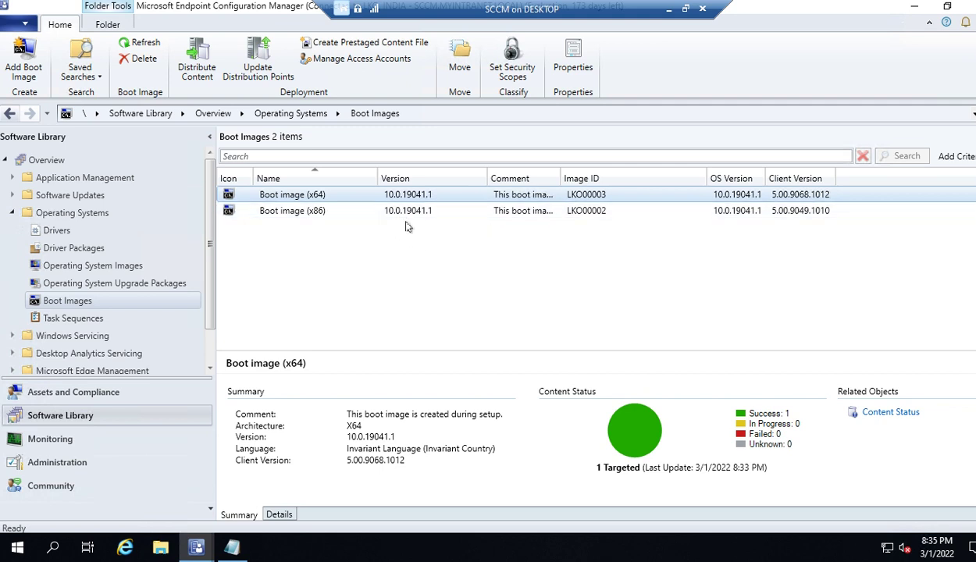
{"action": "right_click", "coordinate": [342, 192]}
{"action": "left_click", "coordinate": [400, 353]}
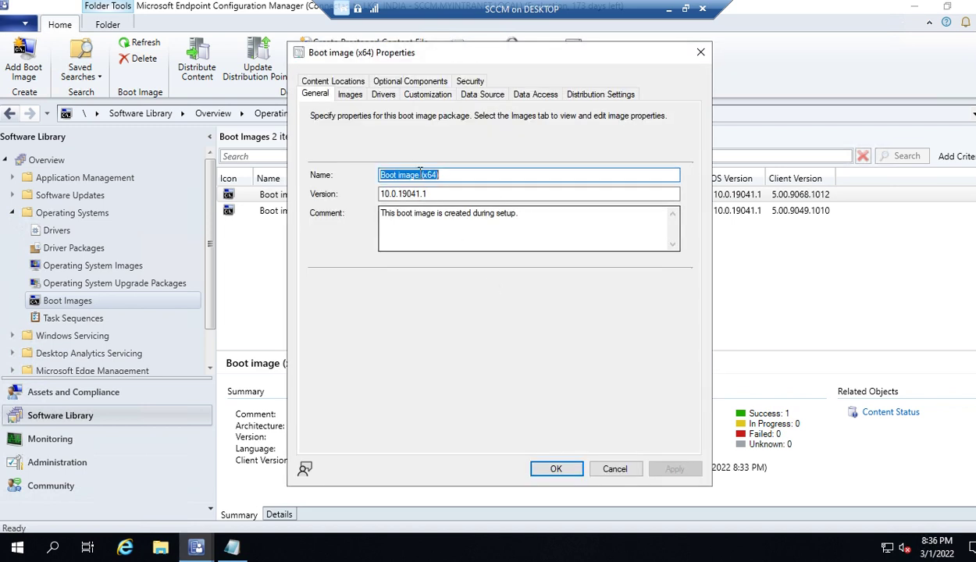
{"action": "left_click", "coordinate": [383, 95]}
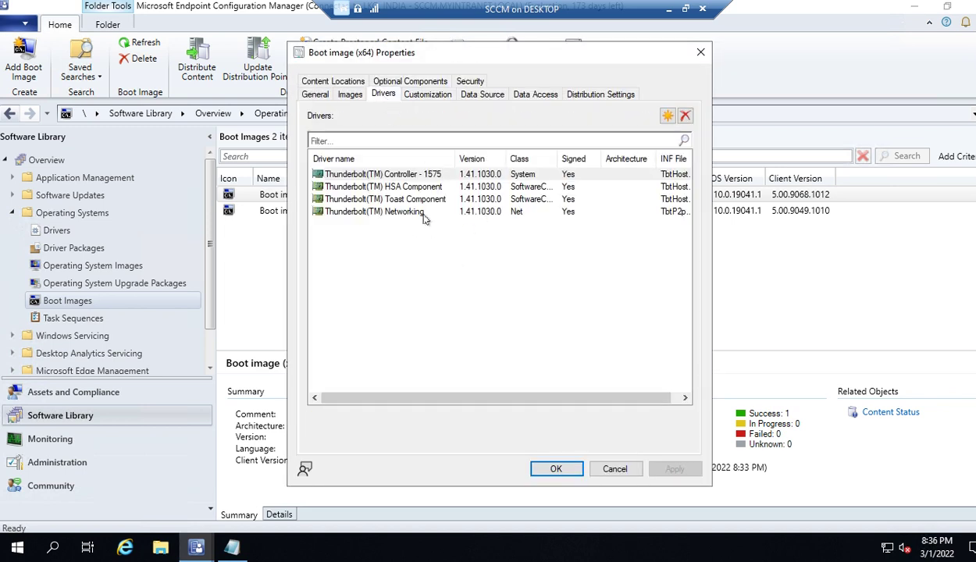
{"action": "left_click_drag", "start_coordinate": [457, 162], "coordinate": [463, 162]}
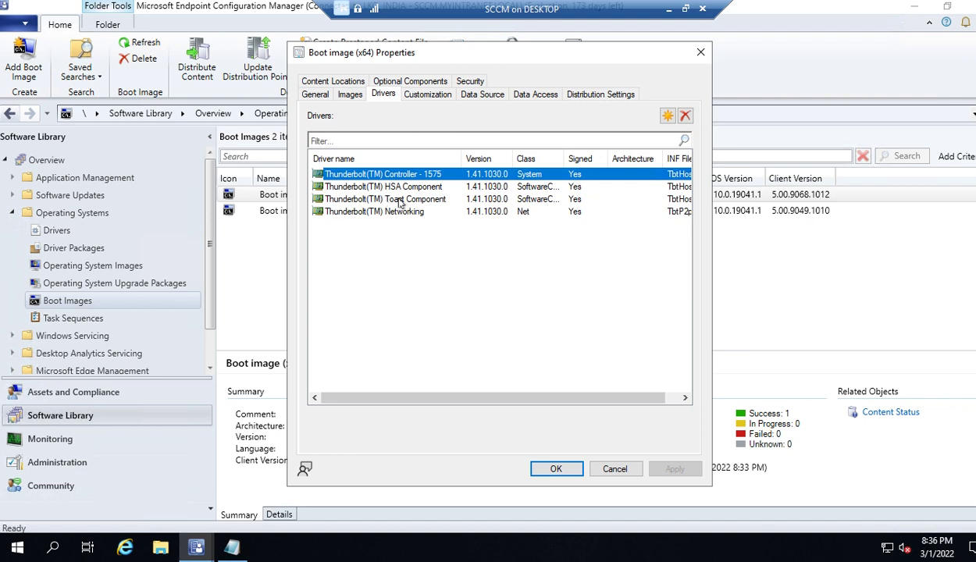
{"action": "left_click", "coordinate": [556, 469]}
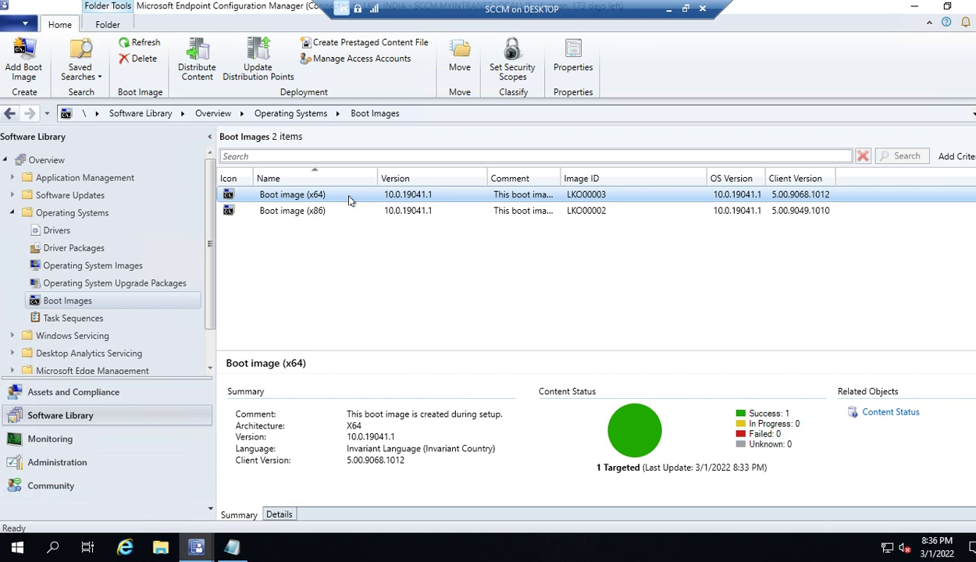
{"action": "left_click", "coordinate": [314, 211]}
{"action": "left_click", "coordinate": [291, 198]}
Distribute the Lenovo T14 Gen 2 driver package to the distribution point SCCM.MYINTRANET.LOCAL and close the completed wizard
{"action": "left_click", "coordinate": [97, 249]}
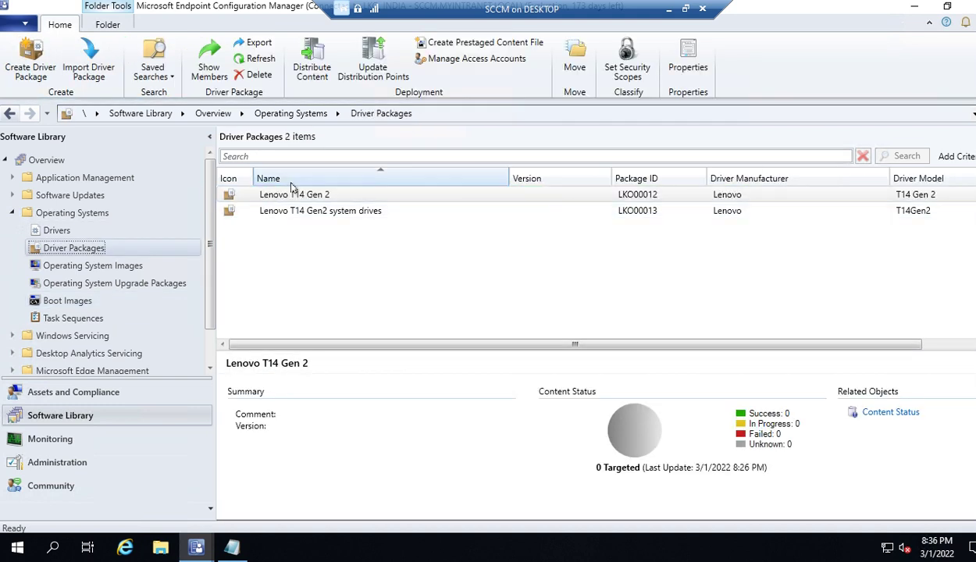
{"action": "right_click", "coordinate": [273, 199]}
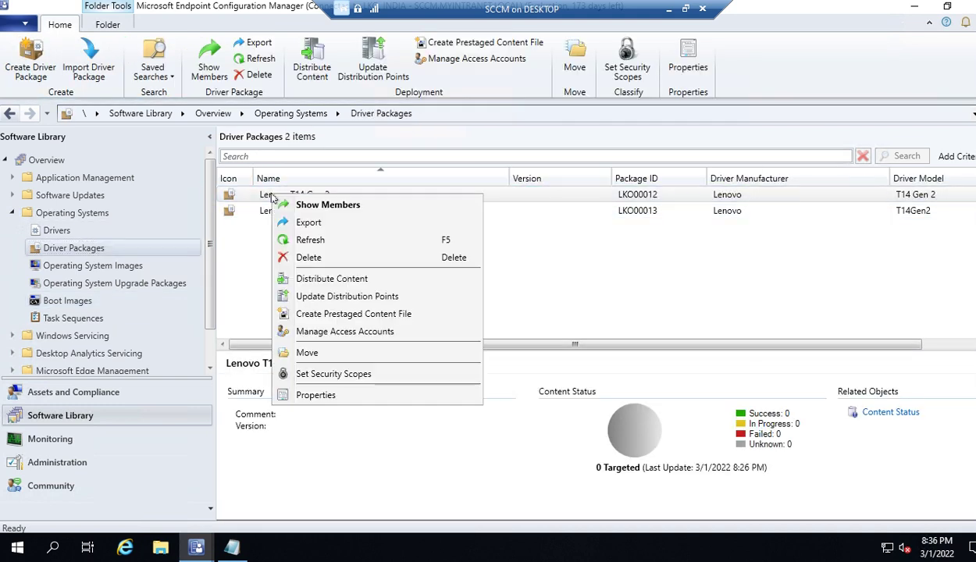
{"action": "left_click", "coordinate": [339, 280]}
{"action": "left_click", "coordinate": [575, 466]}
{"action": "left_click", "coordinate": [708, 245]}
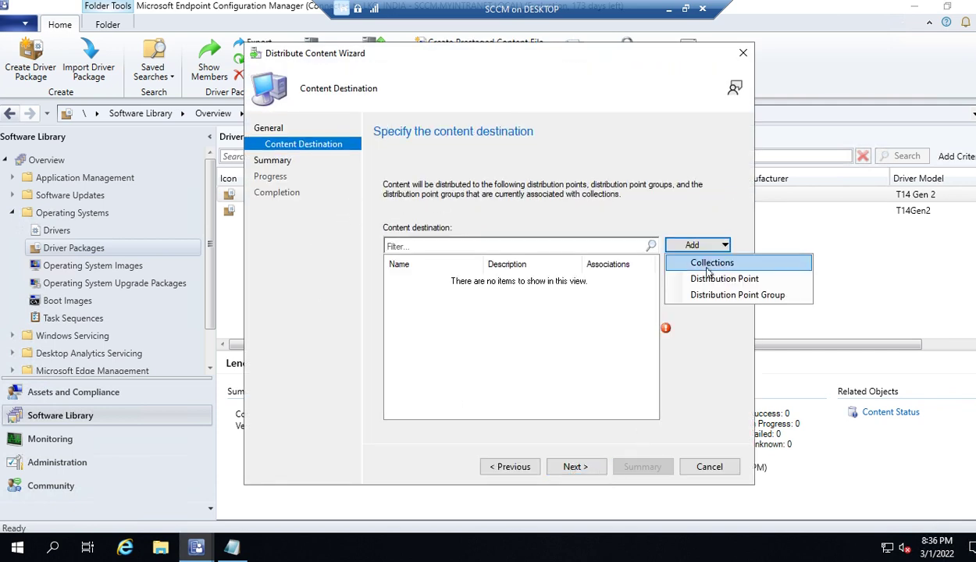
{"action": "left_click", "coordinate": [712, 279]}
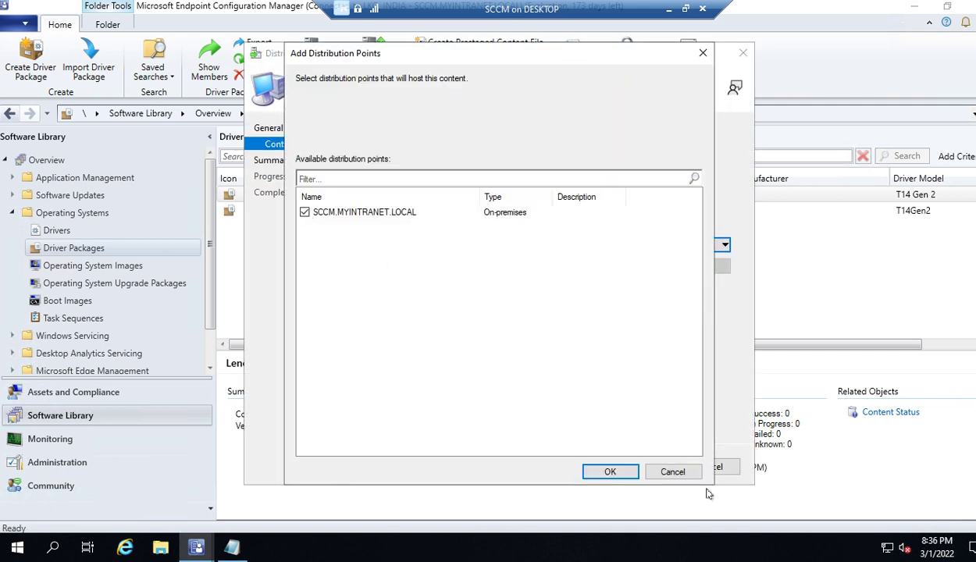
{"action": "left_click", "coordinate": [613, 473]}
{"action": "left_click", "coordinate": [593, 472]}
{"action": "left_click", "coordinate": [594, 472]}
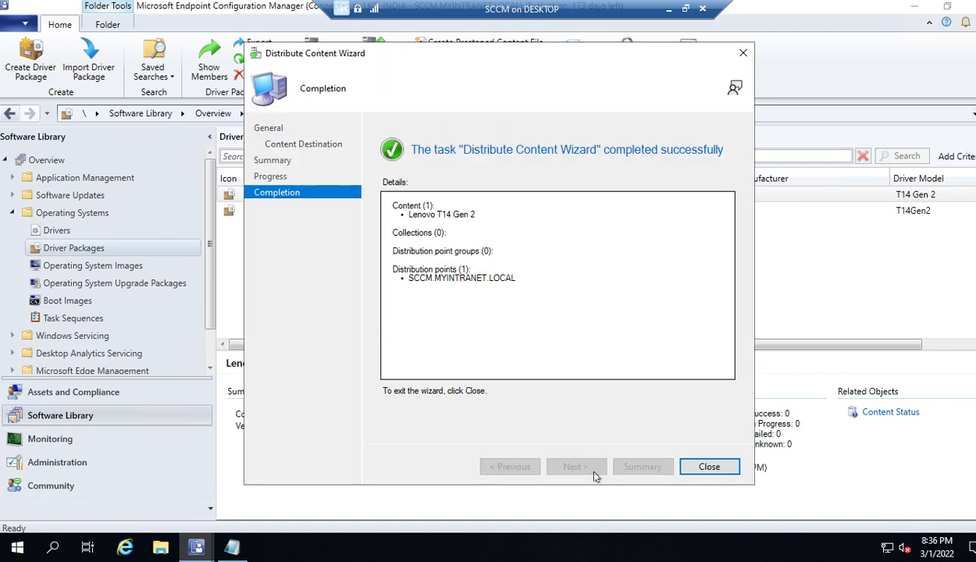
{"action": "left_click", "coordinate": [726, 467]}
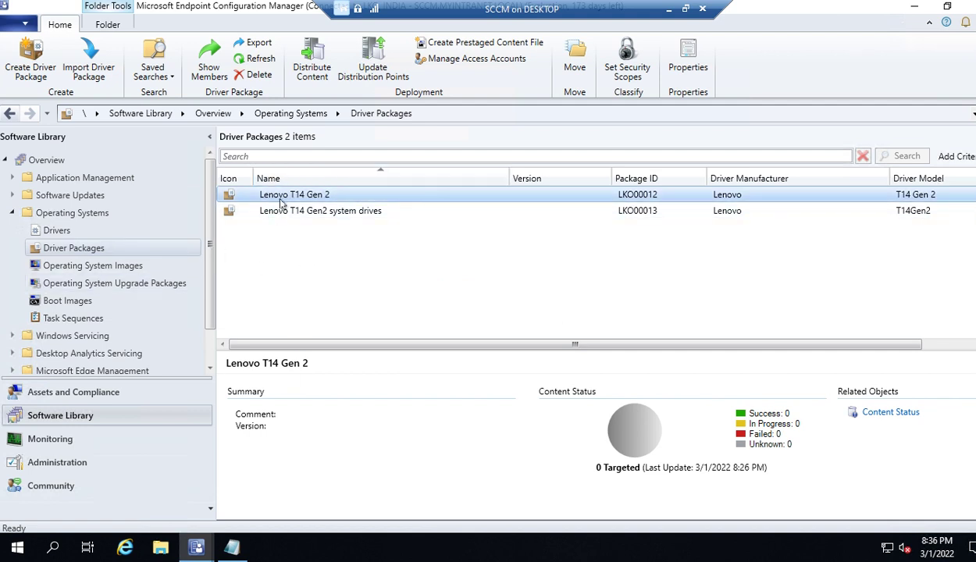
Create a folder named "Lenovo" under the Drivers node
{"action": "left_click", "coordinate": [74, 231]}
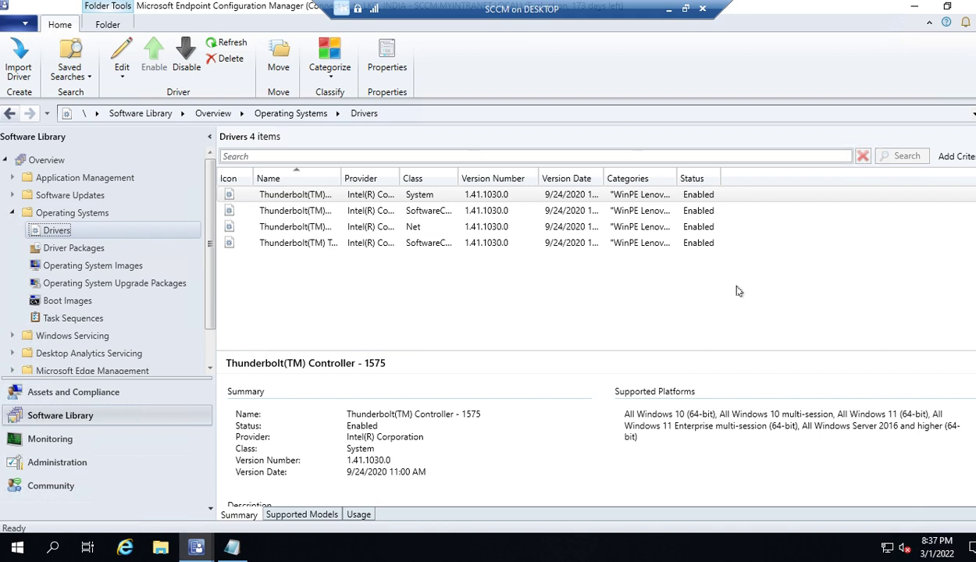
{"action": "right_click", "coordinate": [55, 230]}
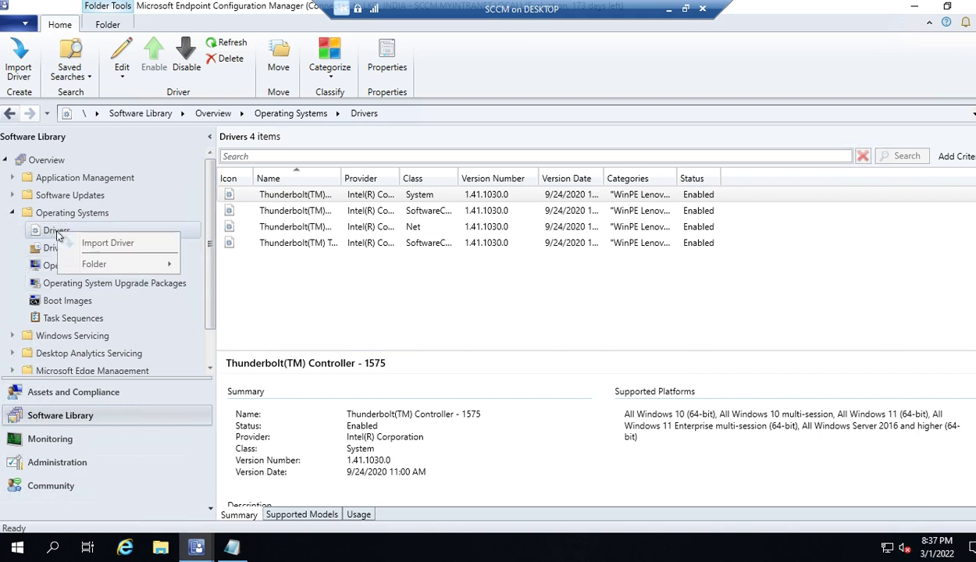
{"action": "mouse_move", "coordinate": [92, 267]}
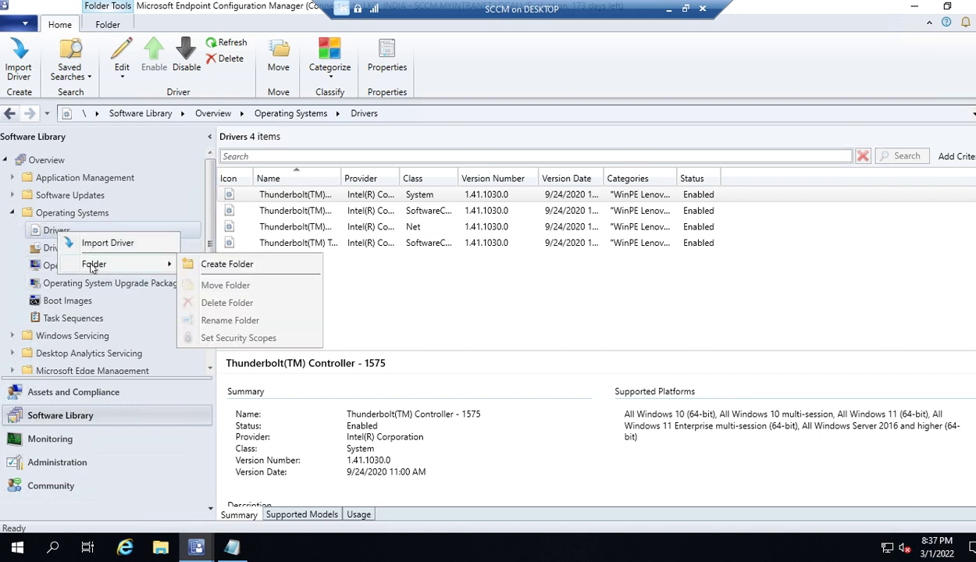
{"action": "left_click", "coordinate": [235, 265]}
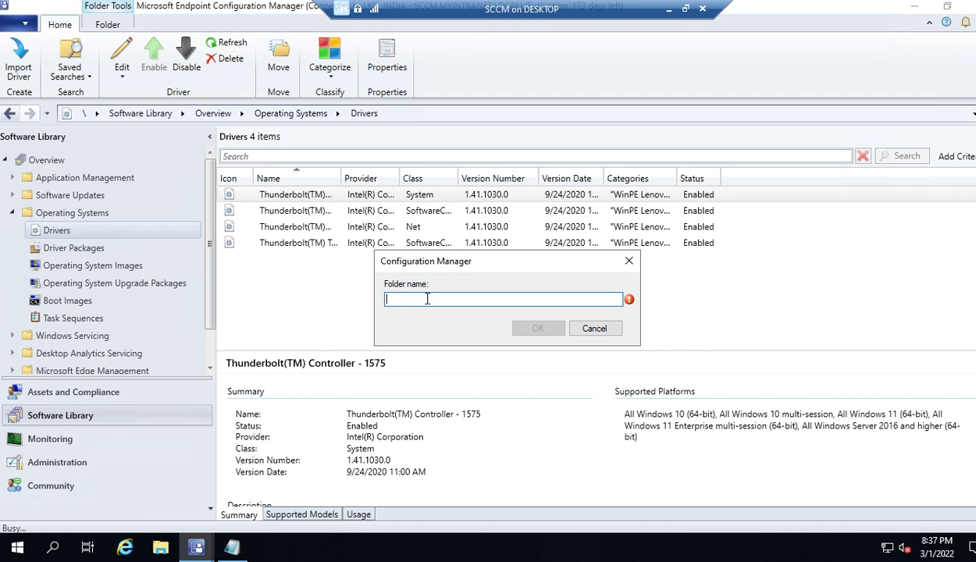
{"action": "type", "text": "Lenovo"}
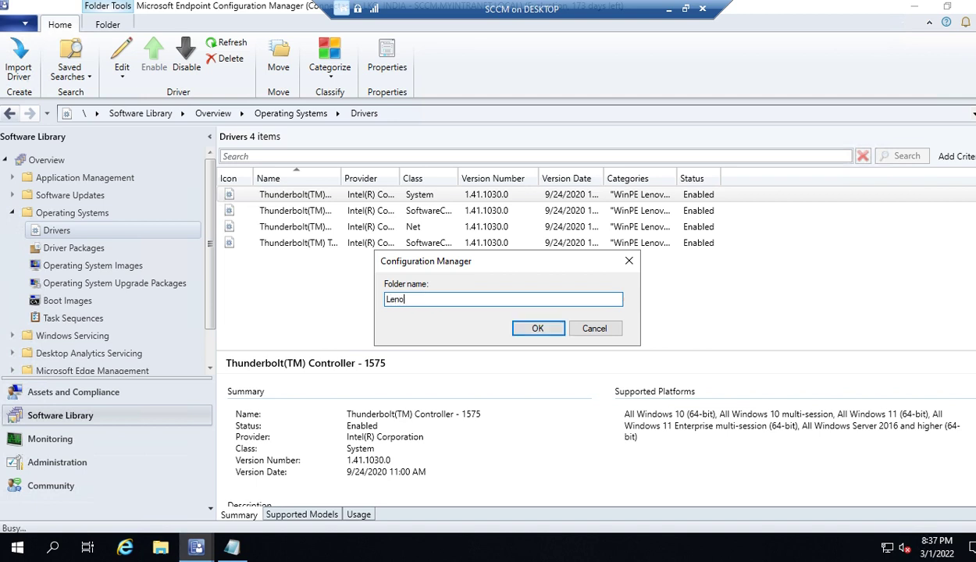
{"action": "left_click", "coordinate": [528, 328]}
Create a subfolder named "lenovo T14" inside the Lenovo drivers folder
{"action": "left_click", "coordinate": [20, 232]}
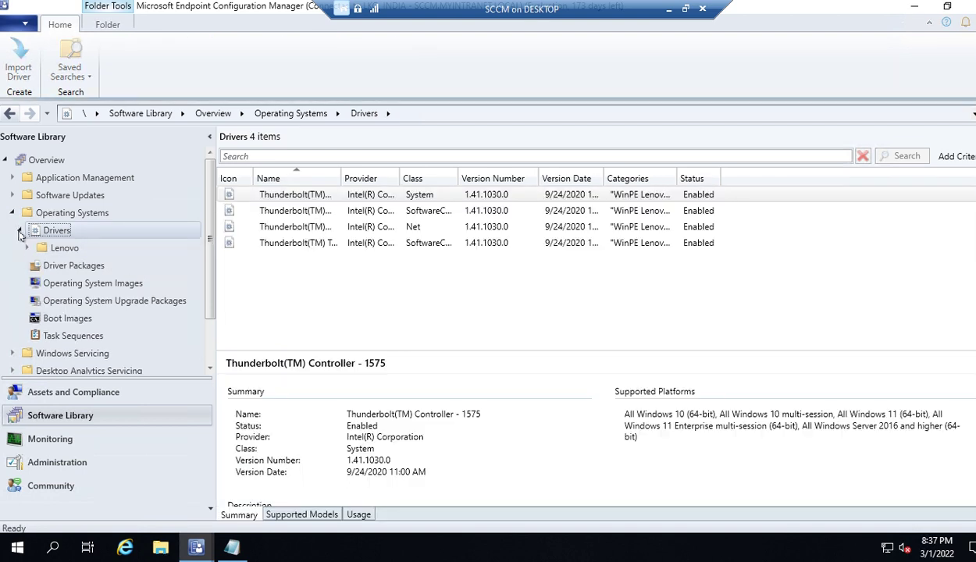
{"action": "right_click", "coordinate": [53, 251]}
{"action": "mouse_move", "coordinate": [89, 280]}
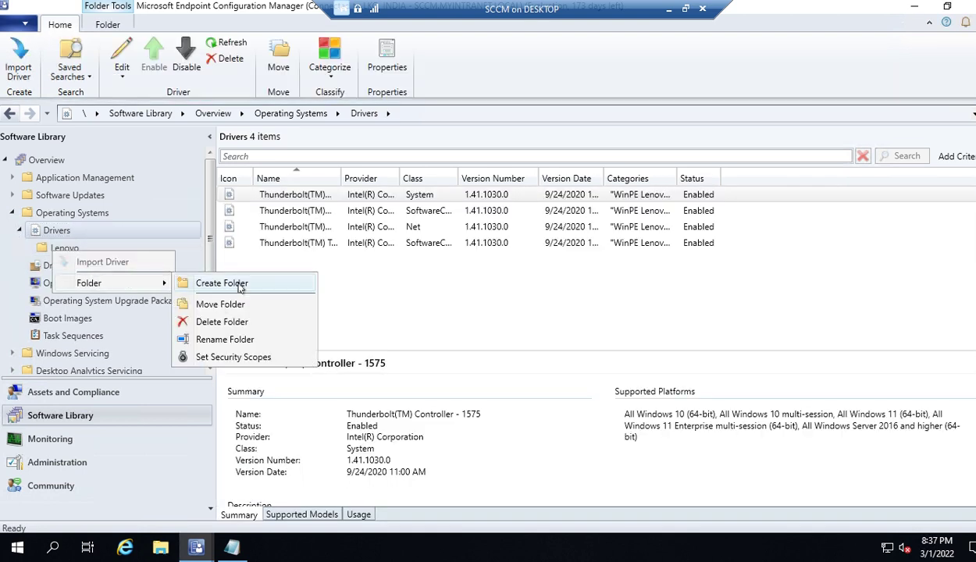
{"action": "left_click", "coordinate": [220, 280]}
{"action": "type", "text": "lenovo T14"}
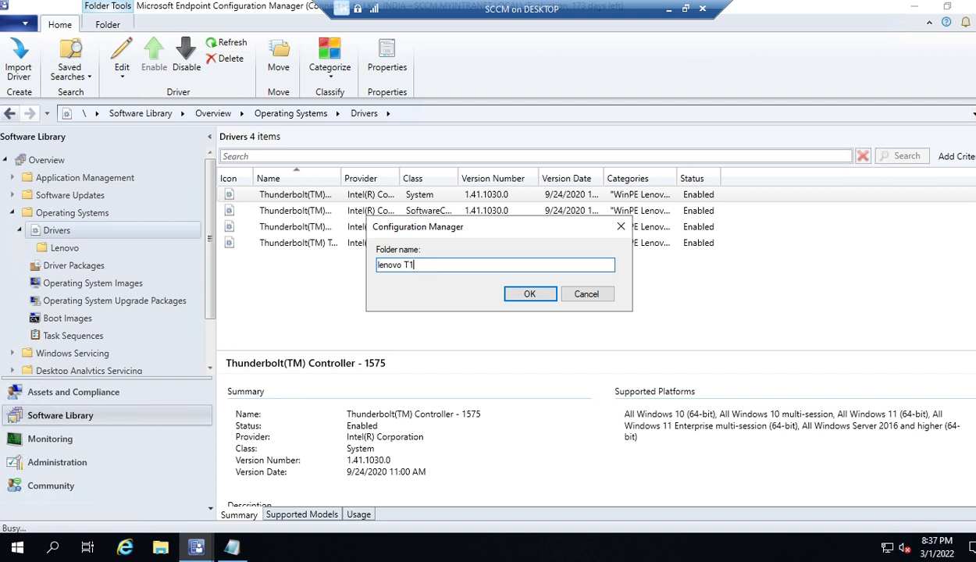
{"action": "left_click", "coordinate": [525, 294]}
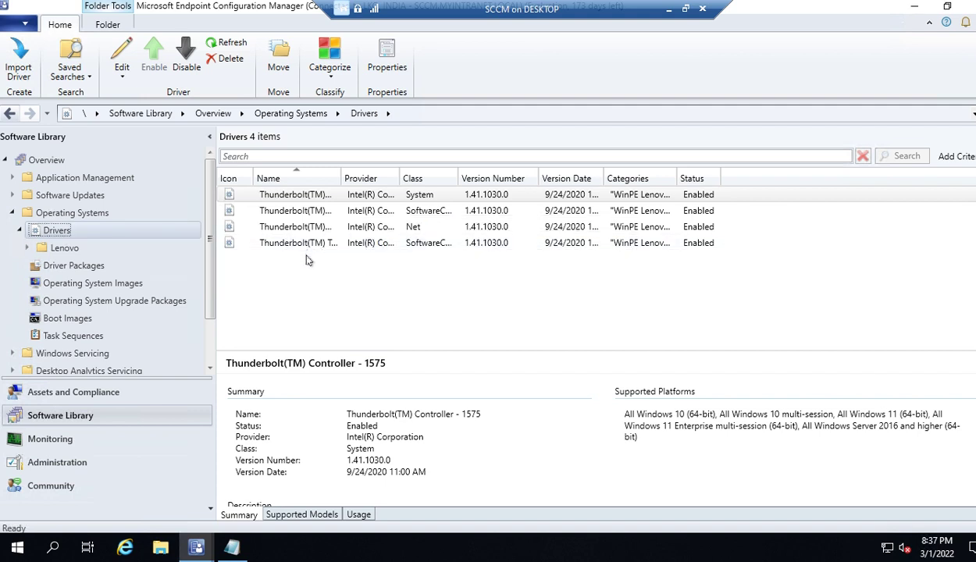
{"action": "key", "text": "ctrl+a"}
{"action": "right_click", "coordinate": [315, 226]}
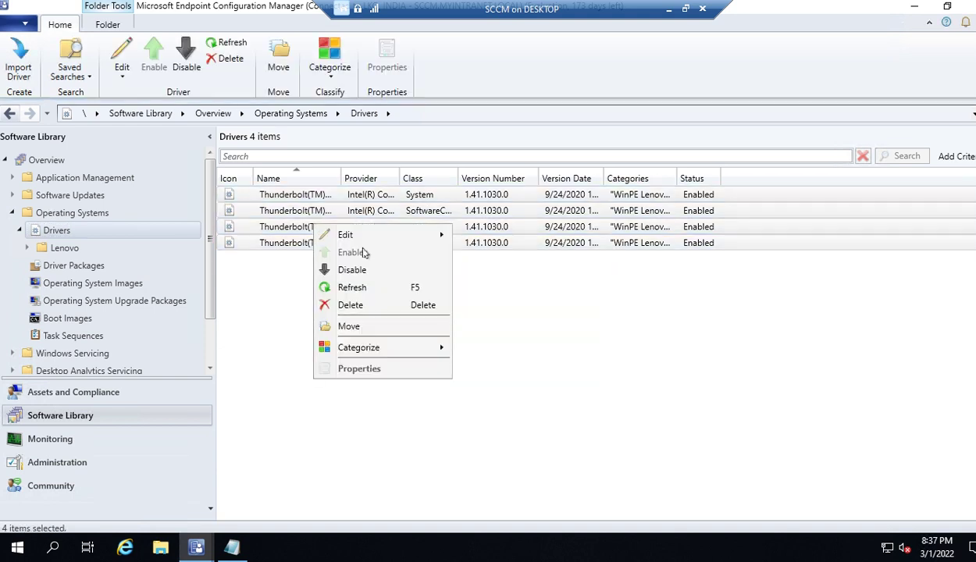
{"action": "left_click", "coordinate": [375, 326]}
{"action": "left_click", "coordinate": [365, 197]}
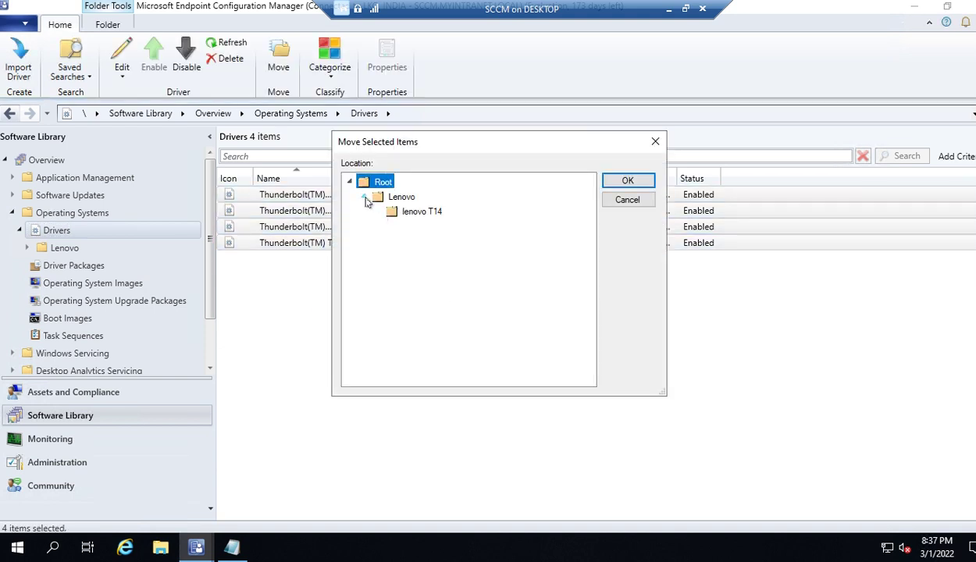
{"action": "left_click", "coordinate": [397, 217]}
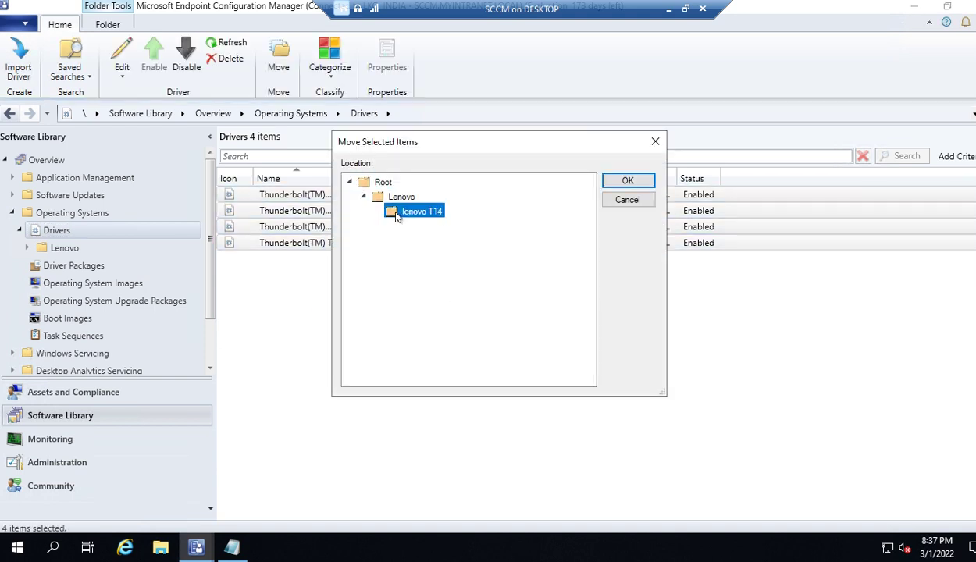
{"action": "left_click", "coordinate": [627, 200]}
Create a subfolder named "WinPE drivers" inside the lenovo T14 folder and expand the folder tree to show it
{"action": "left_click", "coordinate": [27, 248]}
{"action": "left_click", "coordinate": [68, 267]}
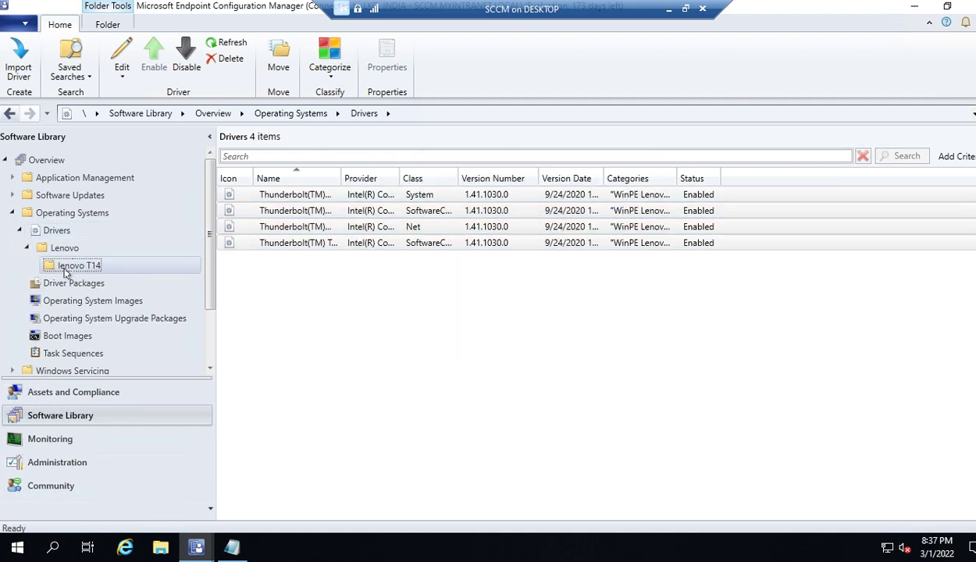
{"action": "right_click", "coordinate": [70, 269]}
{"action": "mouse_move", "coordinate": [104, 302]}
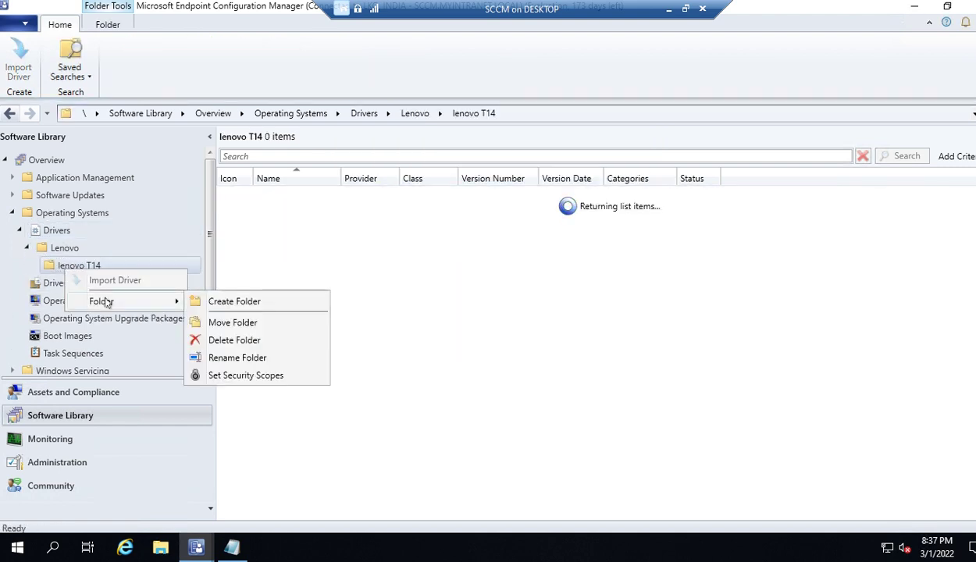
{"action": "left_click", "coordinate": [250, 304]}
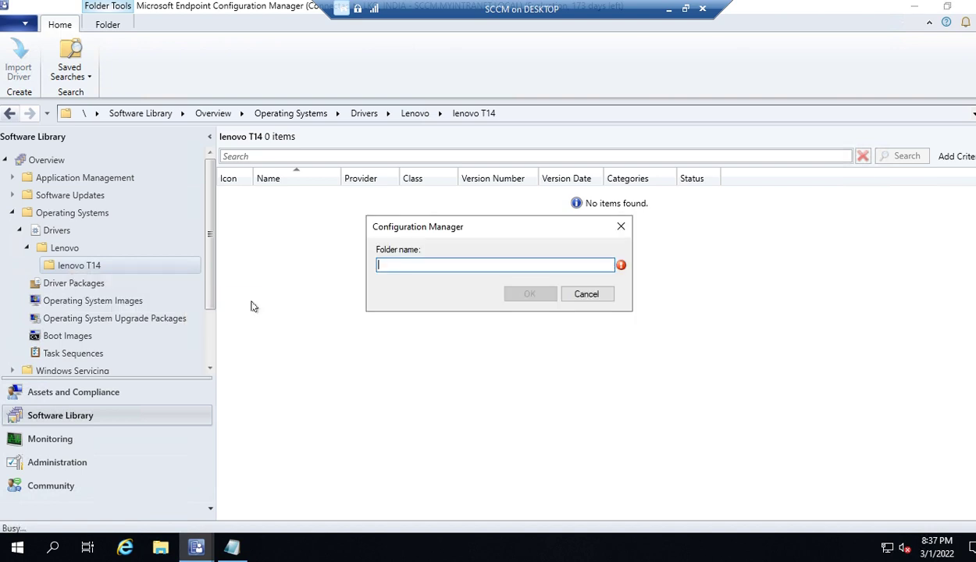
{"action": "type", "text": "WinPE drivers"}
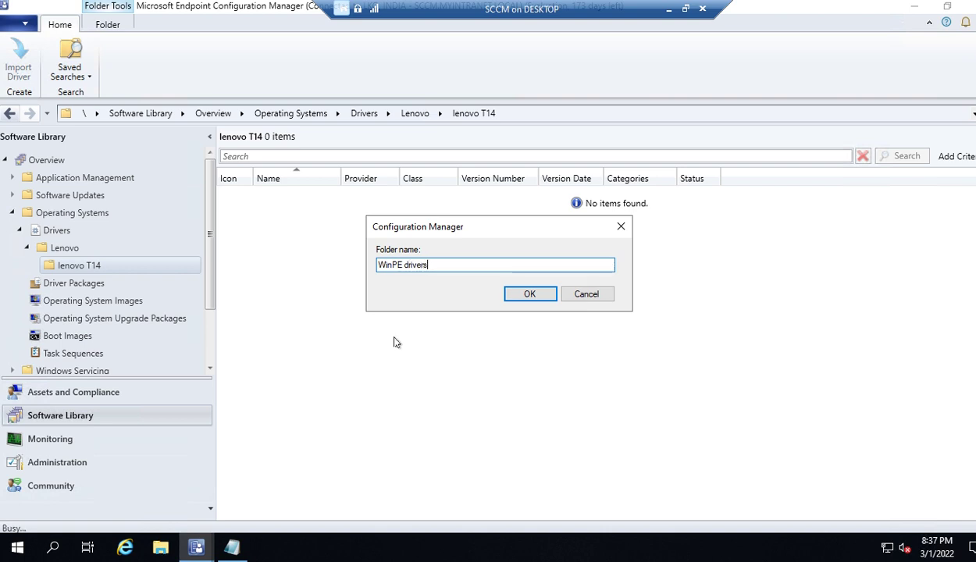
{"action": "left_click", "coordinate": [520, 297]}
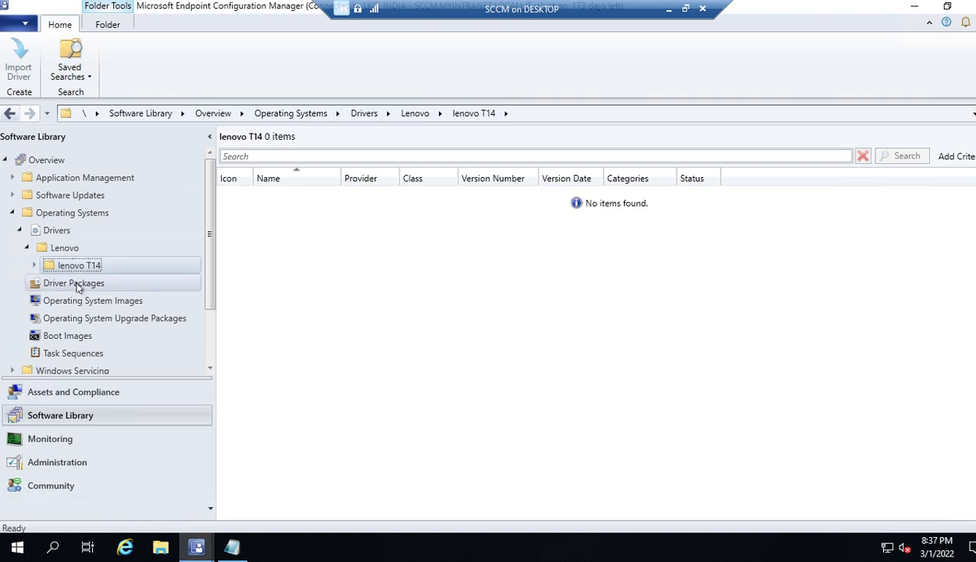
{"action": "left_click", "coordinate": [35, 266]}
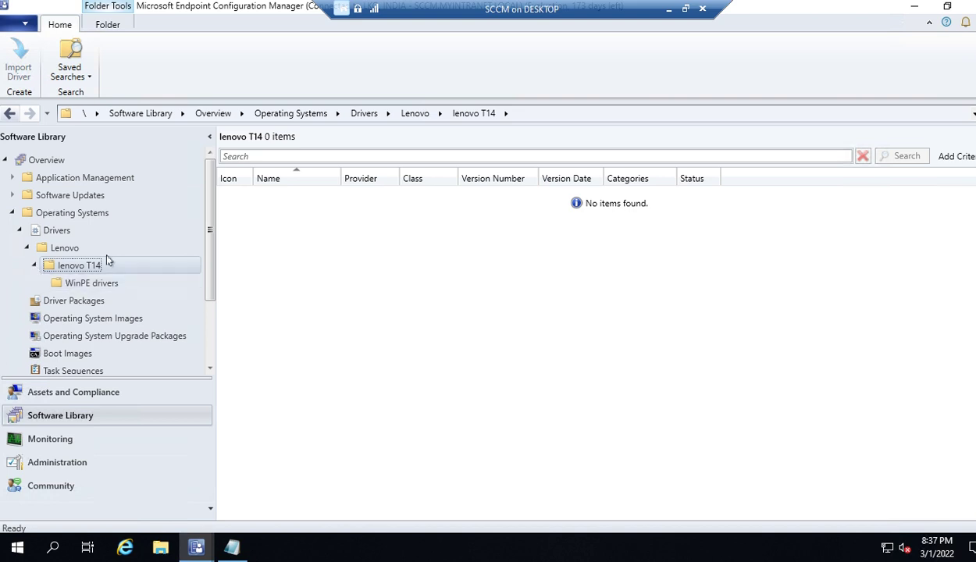
Select all the Thunderbolt drivers in the root Drivers list
{"action": "left_click", "coordinate": [56, 231]}
{"action": "left_click", "coordinate": [357, 248]}
{"action": "key", "text": "ctrl+a"}
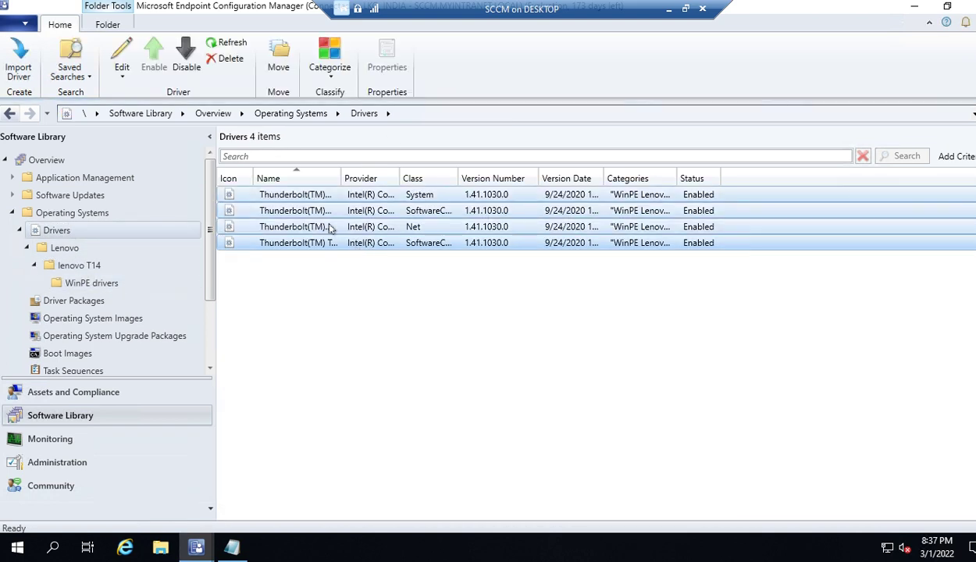
Move the four selected Thunderbolt drivers into the WinPE drivers folder under Lenovo > lenovo T14
{"action": "right_click", "coordinate": [329, 227]}
{"action": "left_click", "coordinate": [366, 327]}
{"action": "left_click", "coordinate": [365, 197]}
{"action": "left_click", "coordinate": [379, 212]}
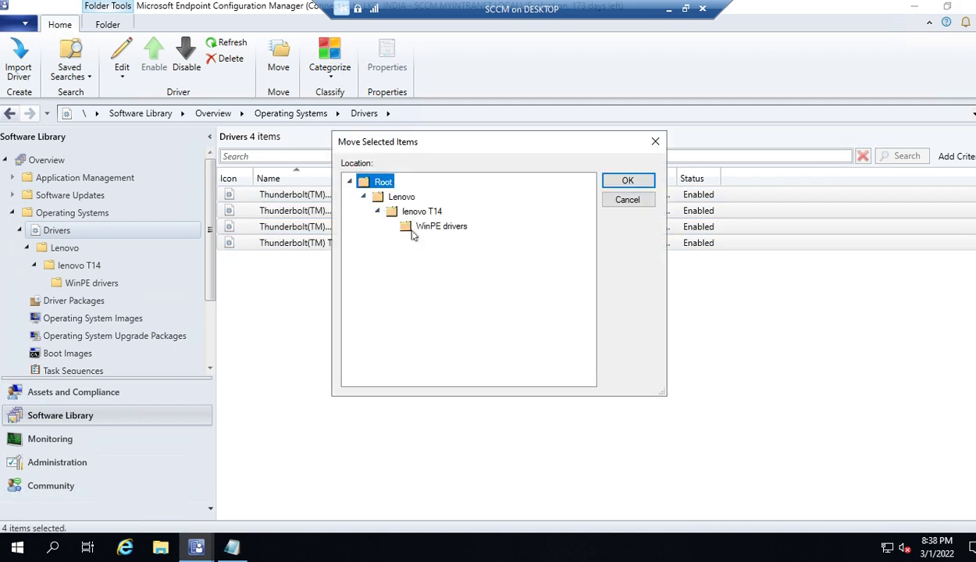
{"action": "left_click", "coordinate": [414, 226]}
{"action": "left_click", "coordinate": [627, 181]}
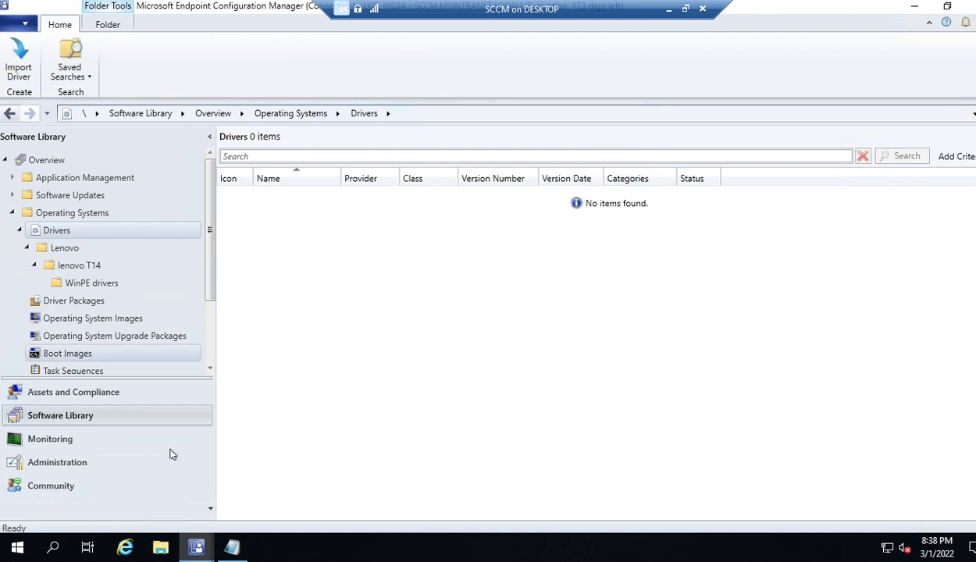
Check the contents of the WinPE drivers folder and the Drivers root, widening the Name column to read the driver names
{"action": "left_click", "coordinate": [67, 267]}
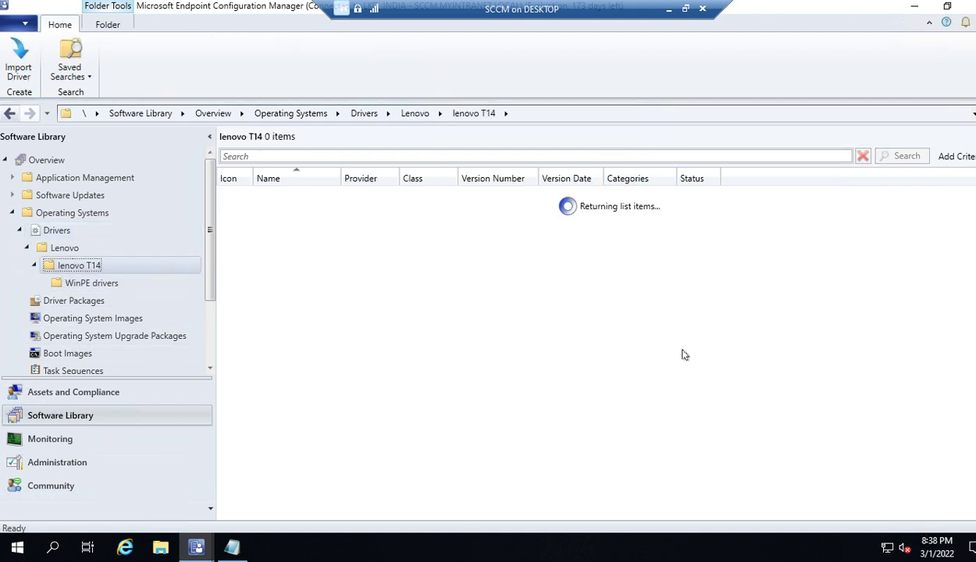
{"action": "left_click", "coordinate": [84, 284]}
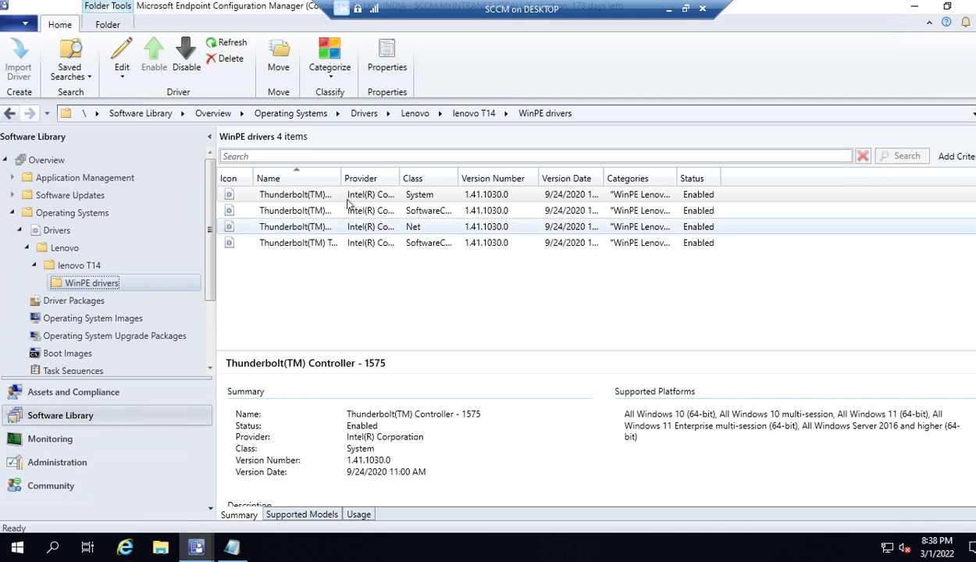
{"action": "left_click_drag", "start_coordinate": [341, 178], "coordinate": [362, 178]}
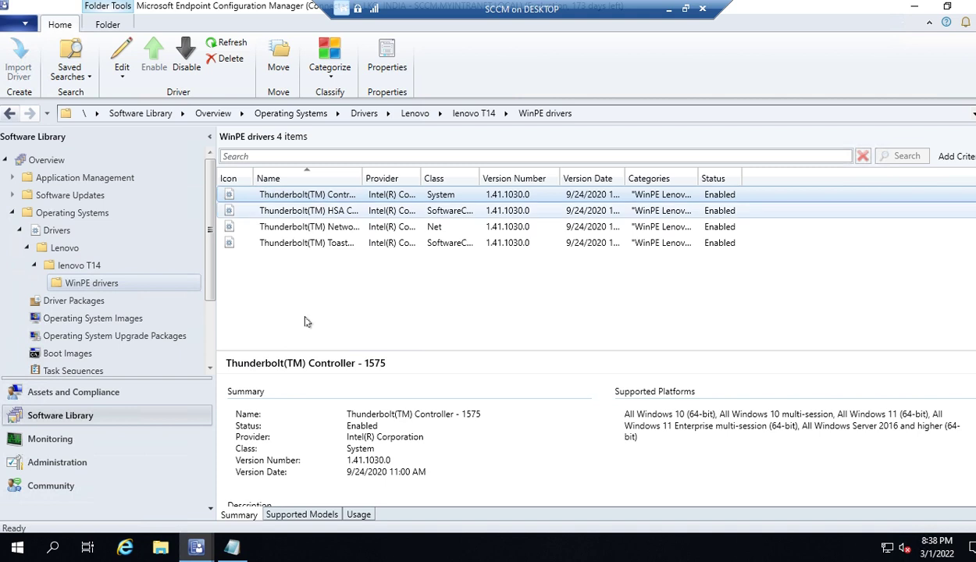
{"action": "left_click", "coordinate": [56, 230]}
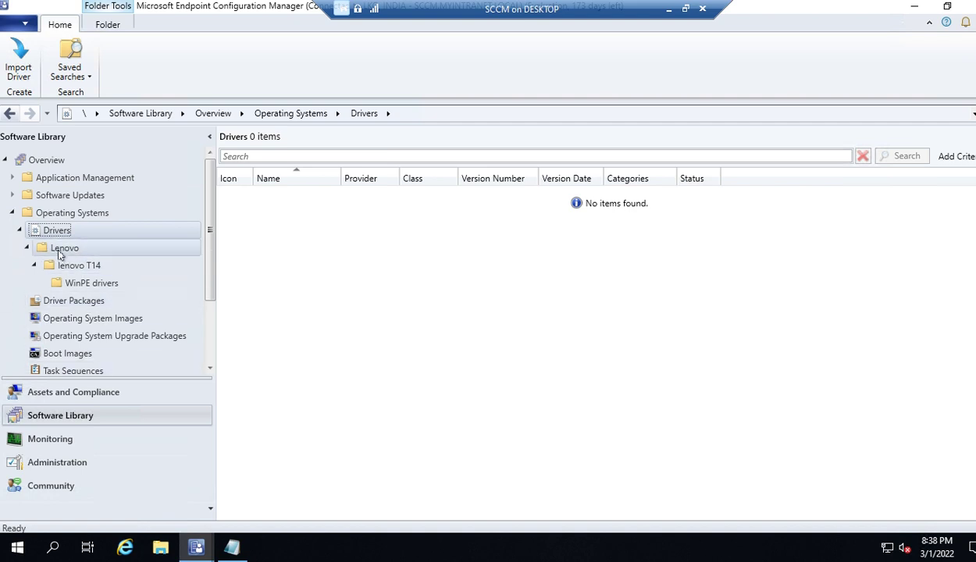
{"action": "left_click", "coordinate": [94, 283]}
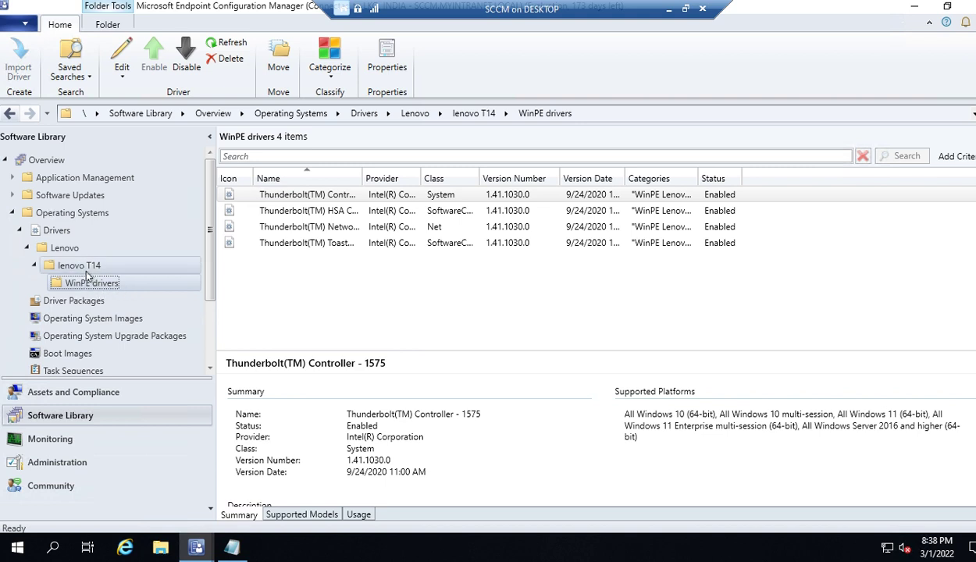
Create a folder named Dell directly under the Drivers node
{"action": "right_click", "coordinate": [62, 232]}
{"action": "mouse_move", "coordinate": [117, 261]}
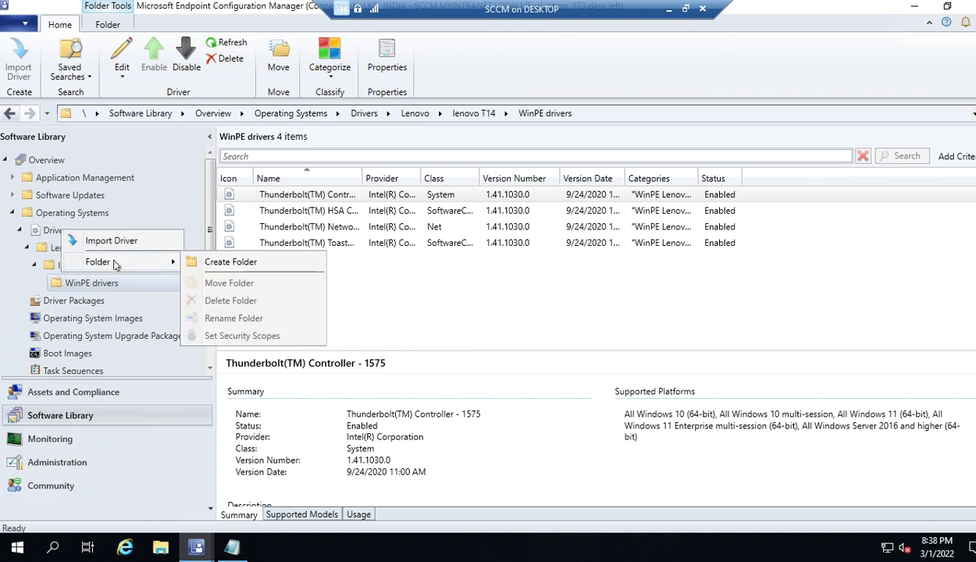
{"action": "left_click", "coordinate": [221, 266]}
{"action": "type", "text": "Dell"}
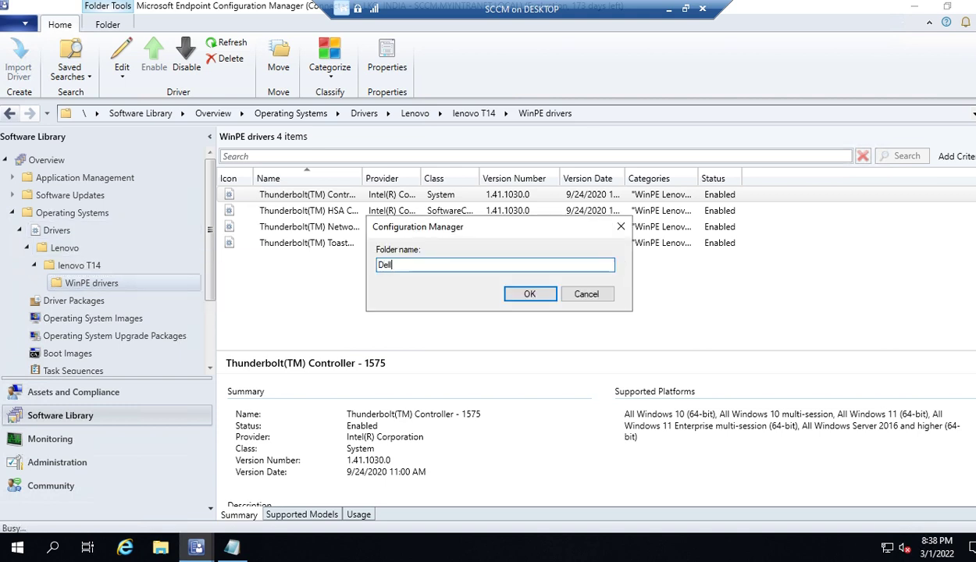
{"action": "key", "text": "Return"}
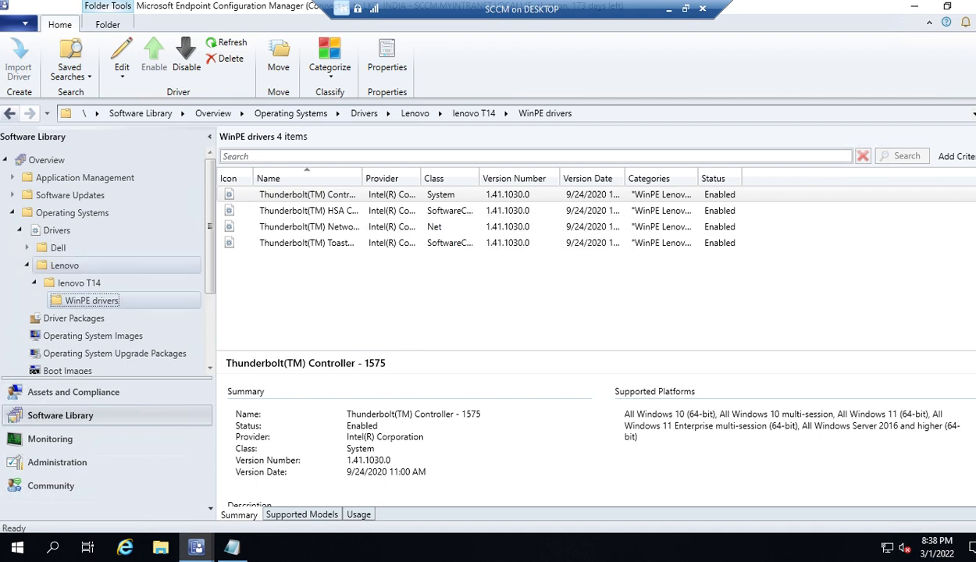
Create a folder named HP directly under the Drivers node
{"action": "right_click", "coordinate": [54, 232]}
{"action": "mouse_move", "coordinate": [129, 270]}
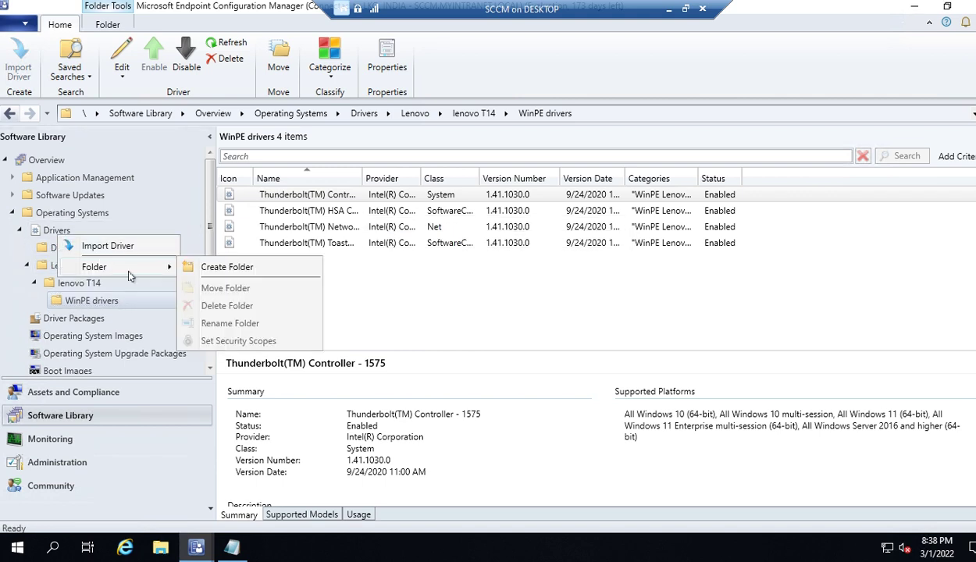
{"action": "left_click", "coordinate": [226, 269]}
{"action": "type", "text": "HP"}
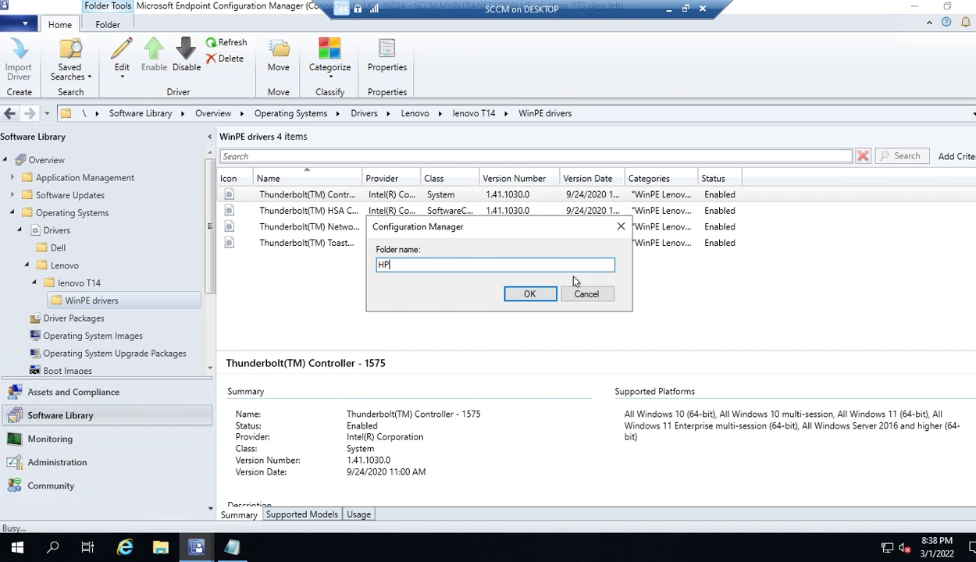
{"action": "left_click", "coordinate": [527, 297]}
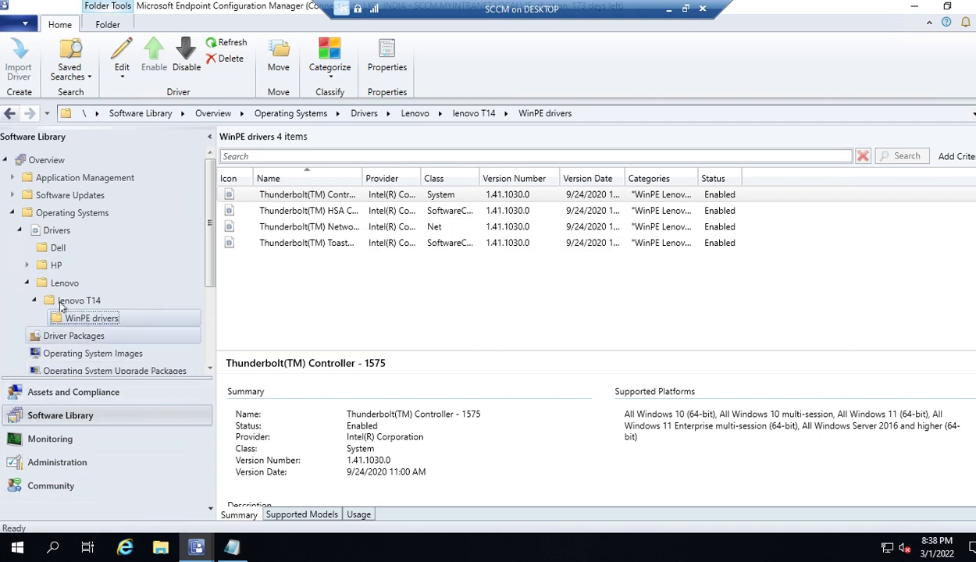
Examine the Dell folder and compare the content status of the Lenovo T14 Gen 2 and Lenovo T14 Gen2 system drives driver packages
{"action": "left_click", "coordinate": [60, 249]}
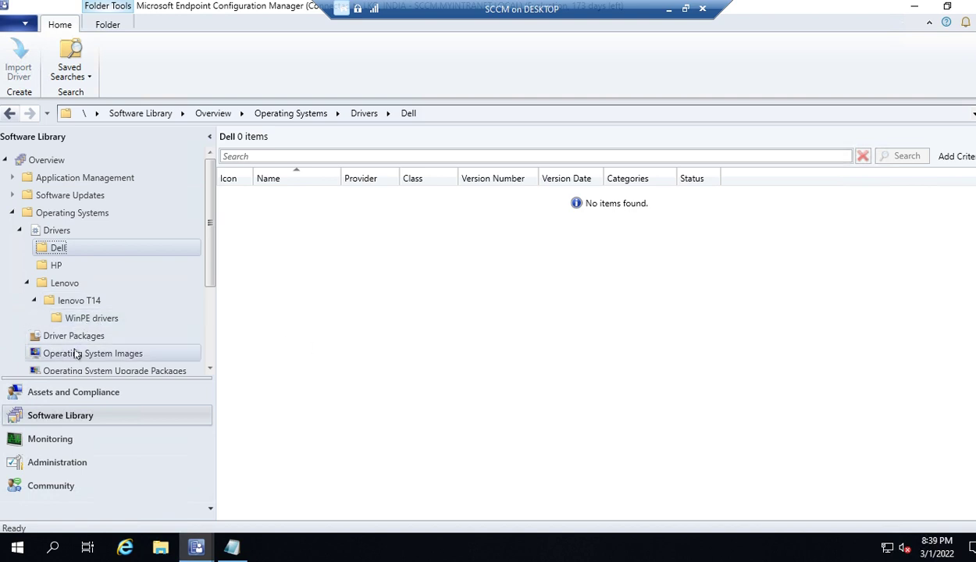
{"action": "left_click", "coordinate": [34, 301]}
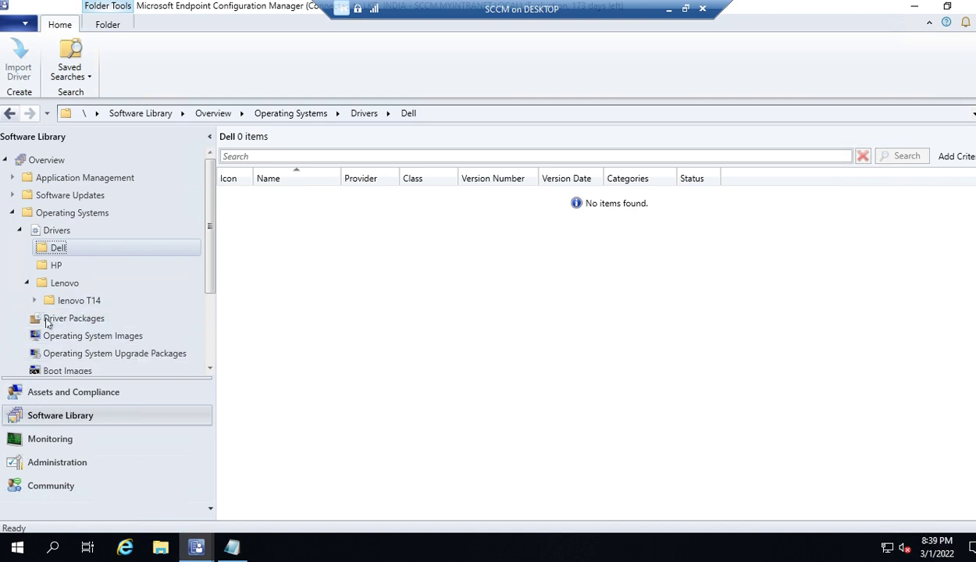
{"action": "left_click", "coordinate": [37, 317]}
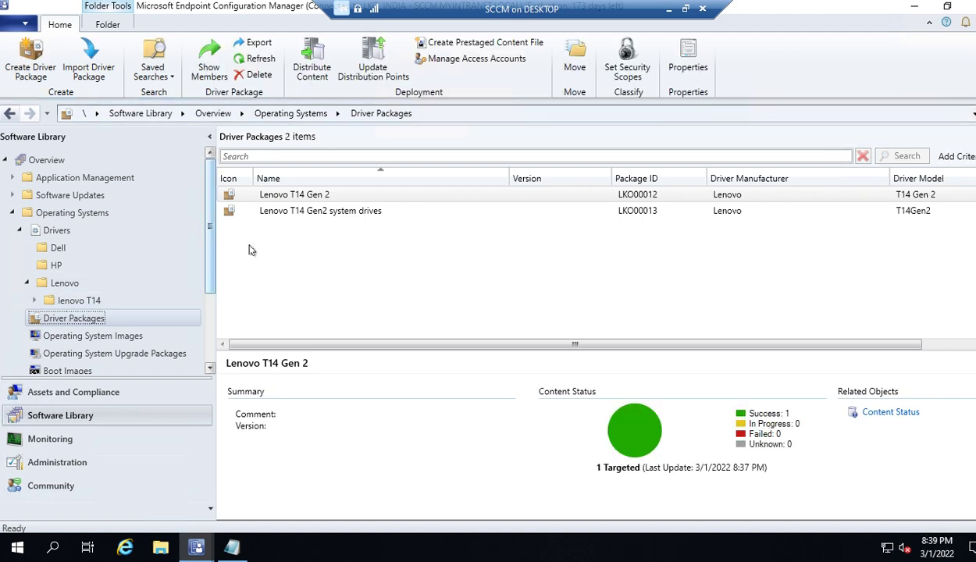
{"action": "left_click", "coordinate": [283, 211]}
{"action": "left_click", "coordinate": [286, 195]}
{"action": "left_click", "coordinate": [326, 210]}
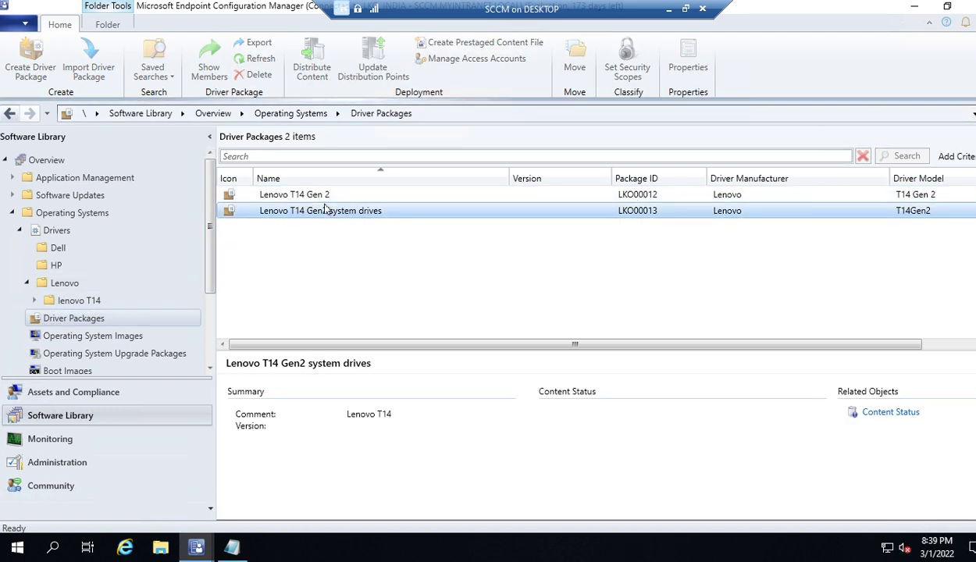
{"action": "left_click", "coordinate": [285, 197]}
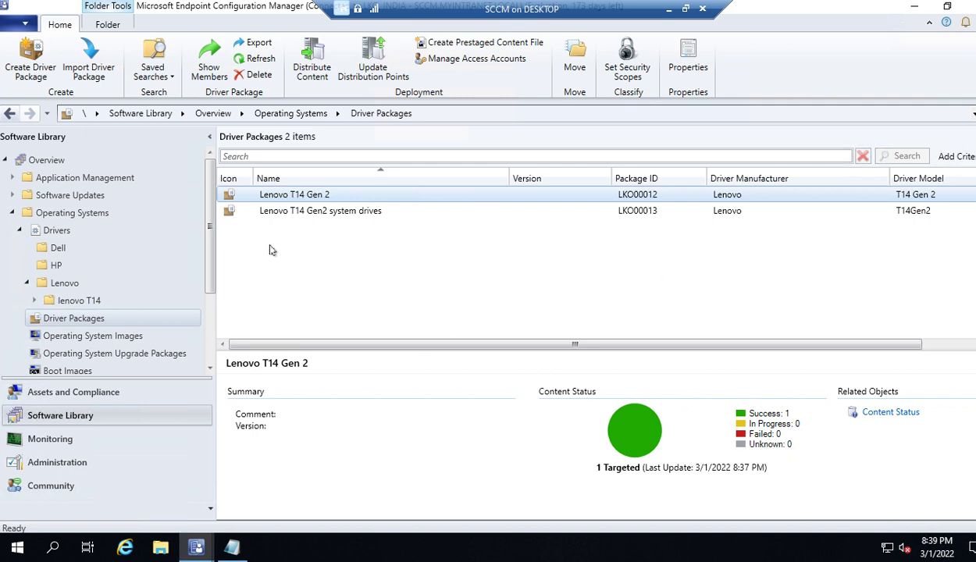
{"action": "left_click", "coordinate": [259, 210]}
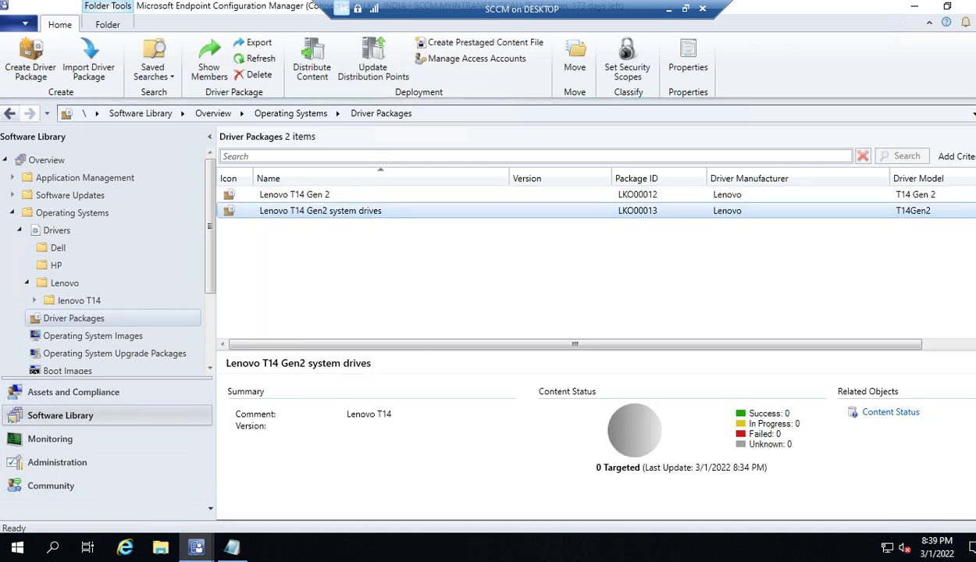
{"action": "right_click", "coordinate": [330, 218]}
{"action": "left_click", "coordinate": [294, 247]}
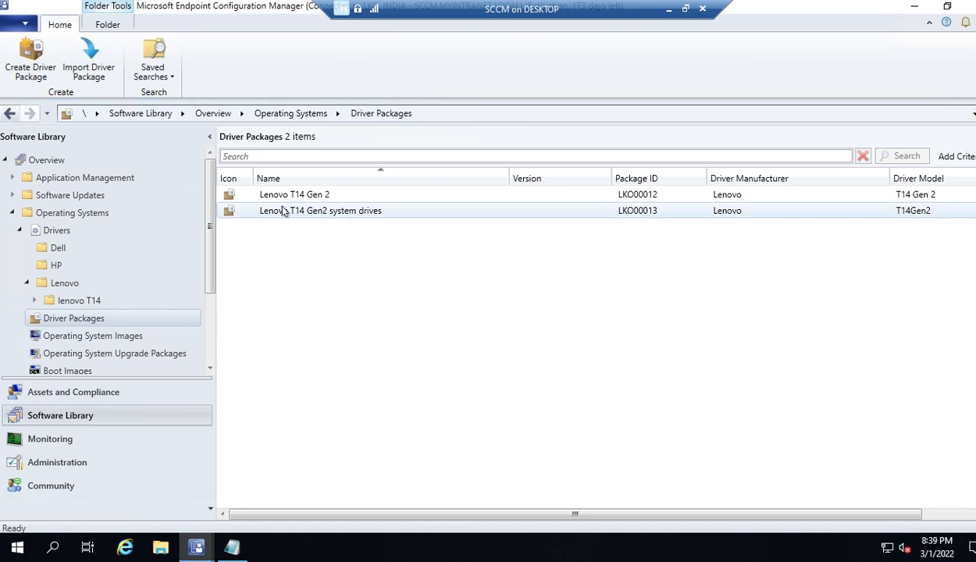
Open the Import New Driver Wizard from the Drivers node
{"action": "left_click", "coordinate": [56, 230]}
{"action": "right_click", "coordinate": [262, 222]}
{"action": "left_click", "coordinate": [297, 236]}
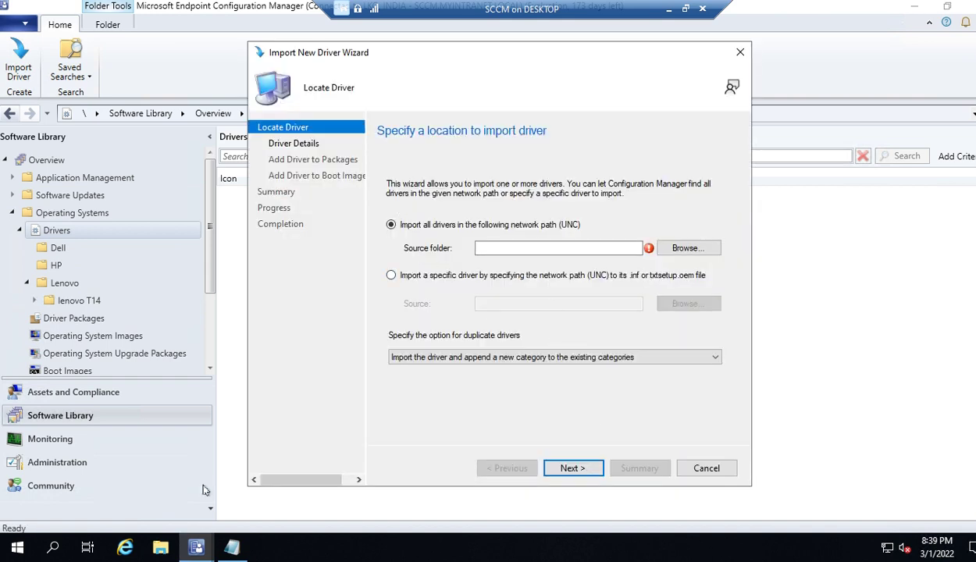
In File Explorer, open the folder C:\Source\OSD\Drivers\Driver source\Lenovo T14s Gen2
{"action": "left_click", "coordinate": [160, 547]}
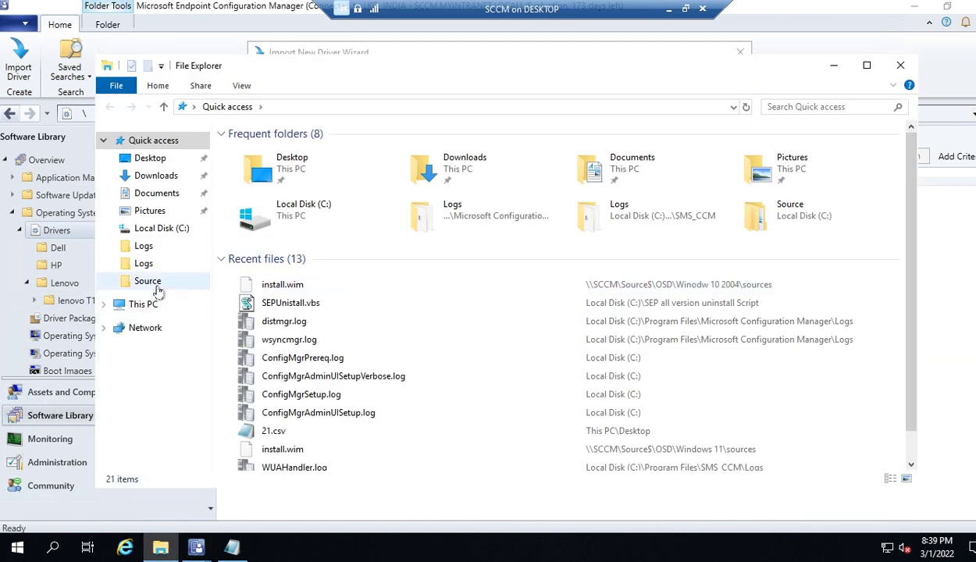
{"action": "left_click", "coordinate": [143, 304]}
{"action": "double_click", "coordinate": [470, 317]}
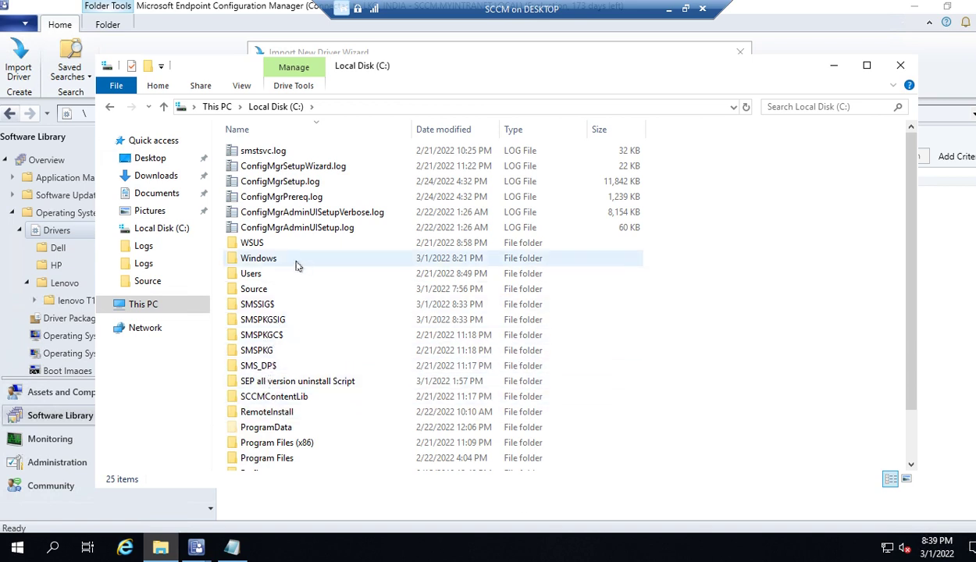
{"action": "double_click", "coordinate": [261, 294]}
{"action": "double_click", "coordinate": [252, 167]}
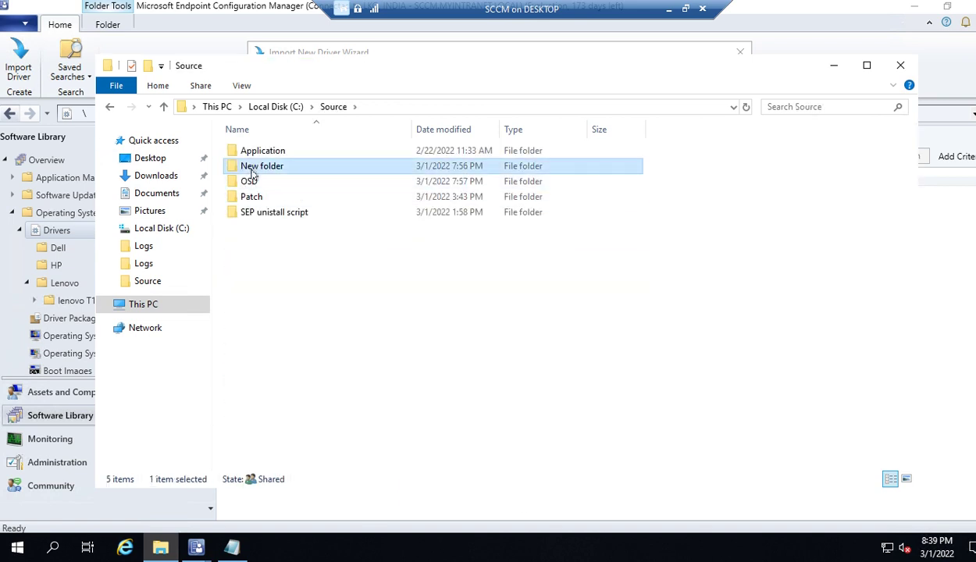
{"action": "double_click", "coordinate": [252, 153]}
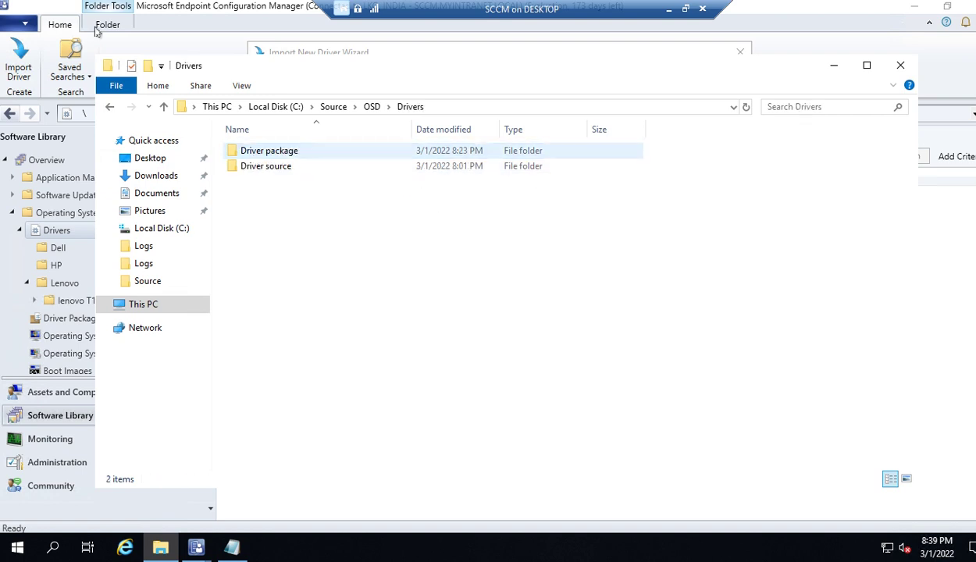
{"action": "double_click", "coordinate": [290, 164]}
{"action": "double_click", "coordinate": [280, 154]}
Copy the network path of the lenovo t14 folder from its sharing properties and close the properties
{"action": "left_click", "coordinate": [266, 166]}
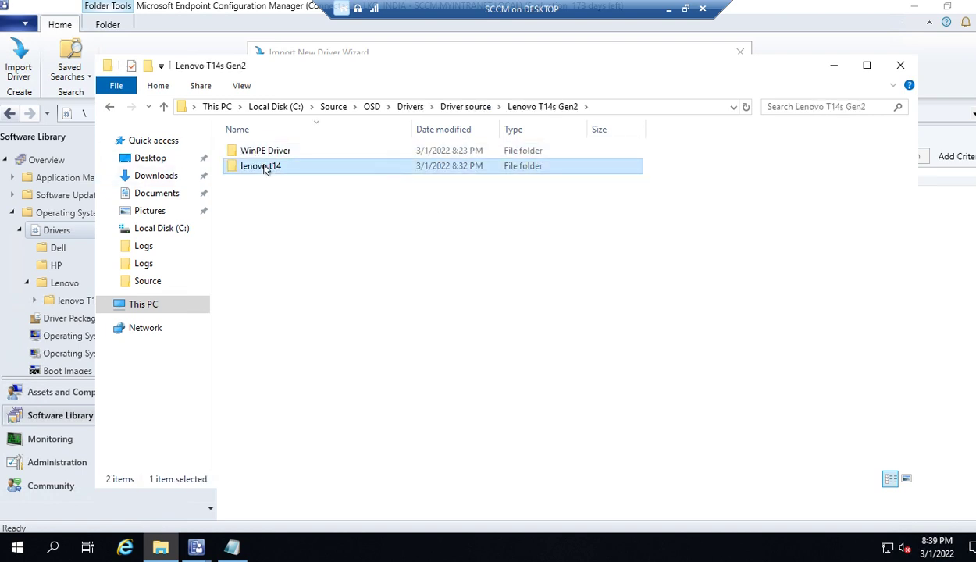
{"action": "right_click", "coordinate": [266, 165]}
{"action": "left_click", "coordinate": [340, 411]}
{"action": "left_click", "coordinate": [329, 201]}
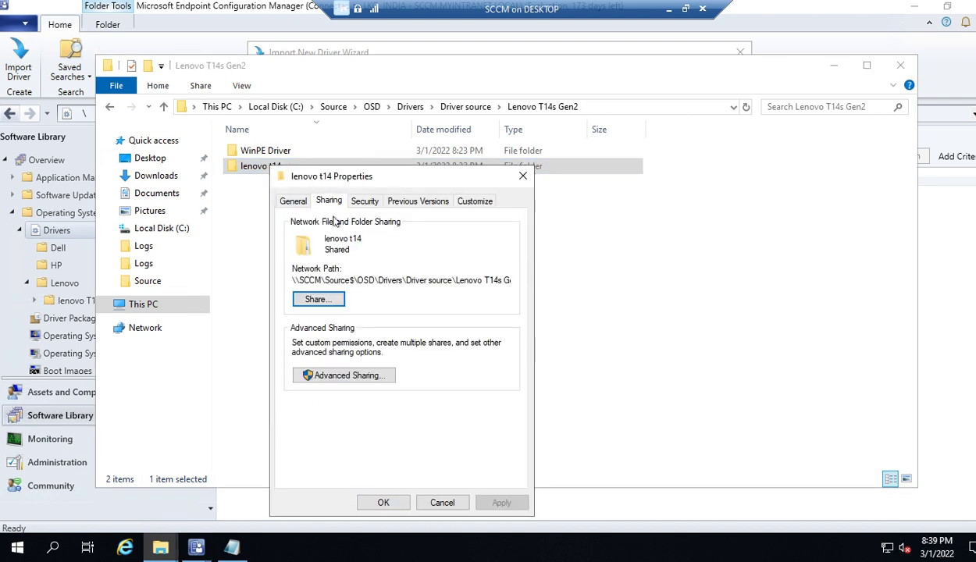
{"action": "left_click_drag", "start_coordinate": [294, 280], "coordinate": [648, 283]}
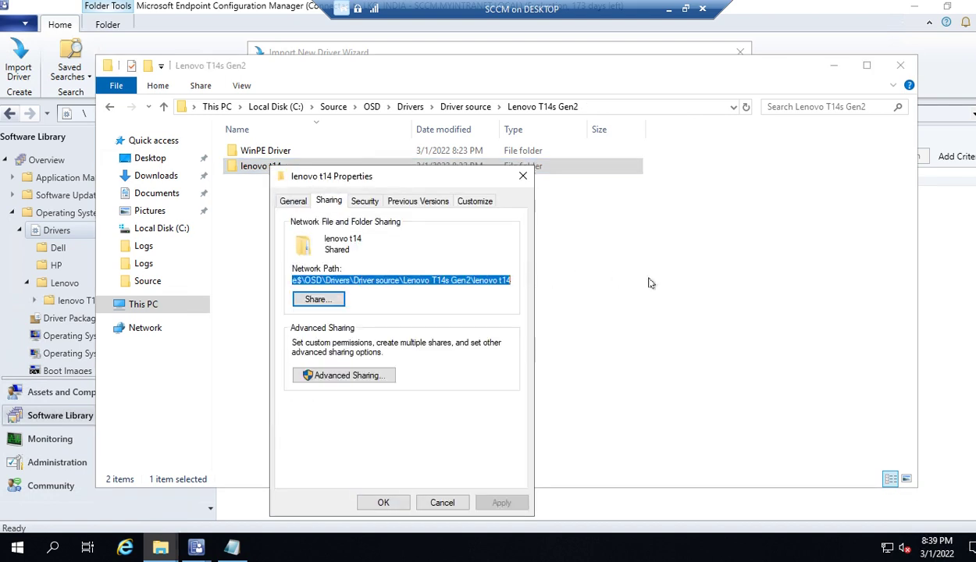
{"action": "right_click", "coordinate": [495, 275]}
{"action": "left_click", "coordinate": [595, 328]}
{"action": "left_click", "coordinate": [403, 502]}
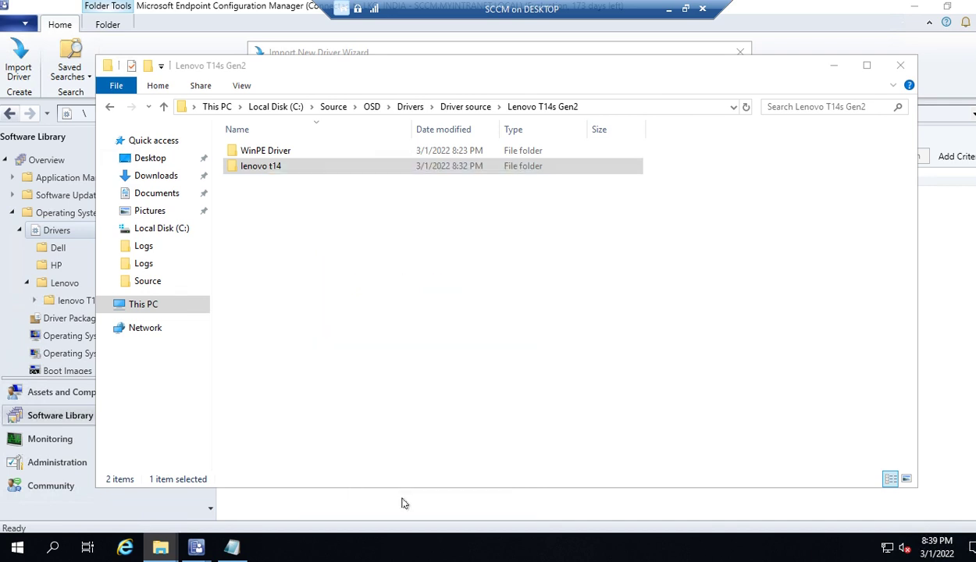
Back in the driver import wizard, paste the lenovo t14 network path as the source folder and start validating the drivers
{"action": "left_click", "coordinate": [833, 65]}
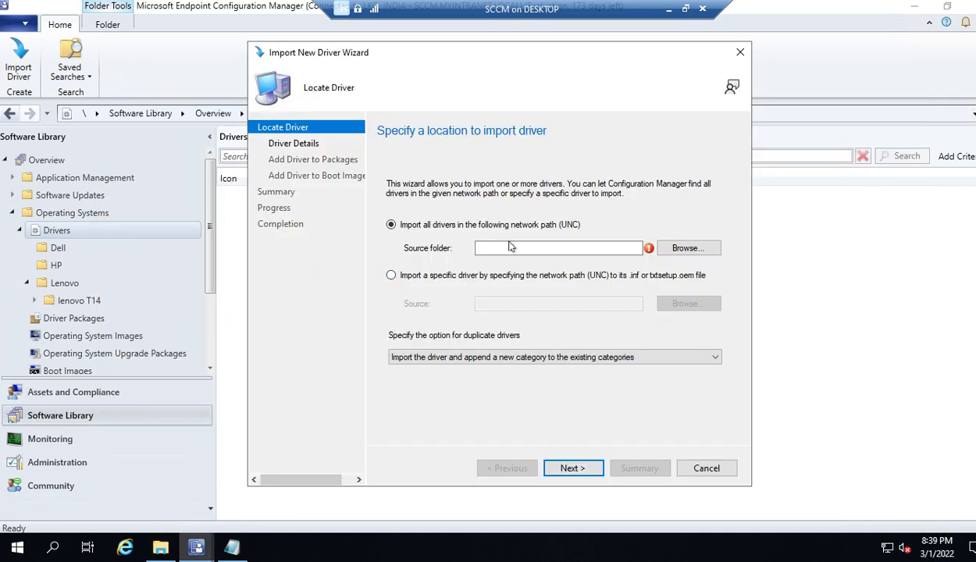
{"action": "key", "text": "ctrl+v"}
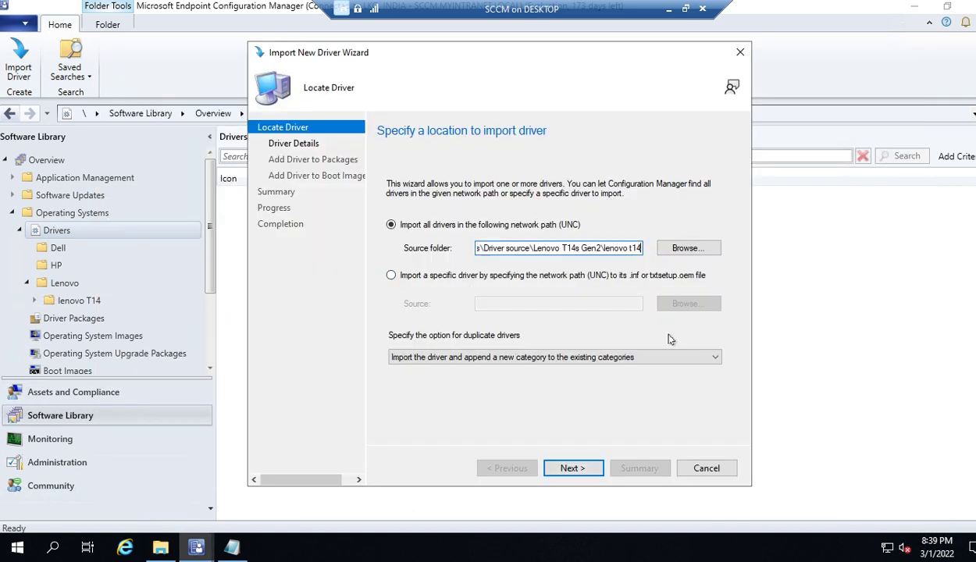
{"action": "left_click", "coordinate": [576, 469]}
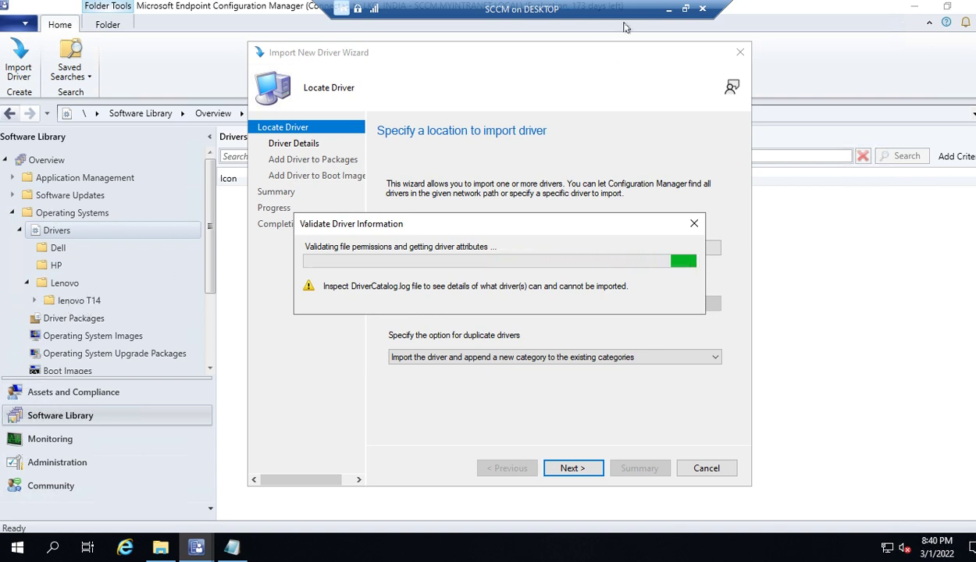
Leave the remote session and open the PC Support home page of the Lenovo site in the local browser
{"action": "left_click", "coordinate": [669, 9]}
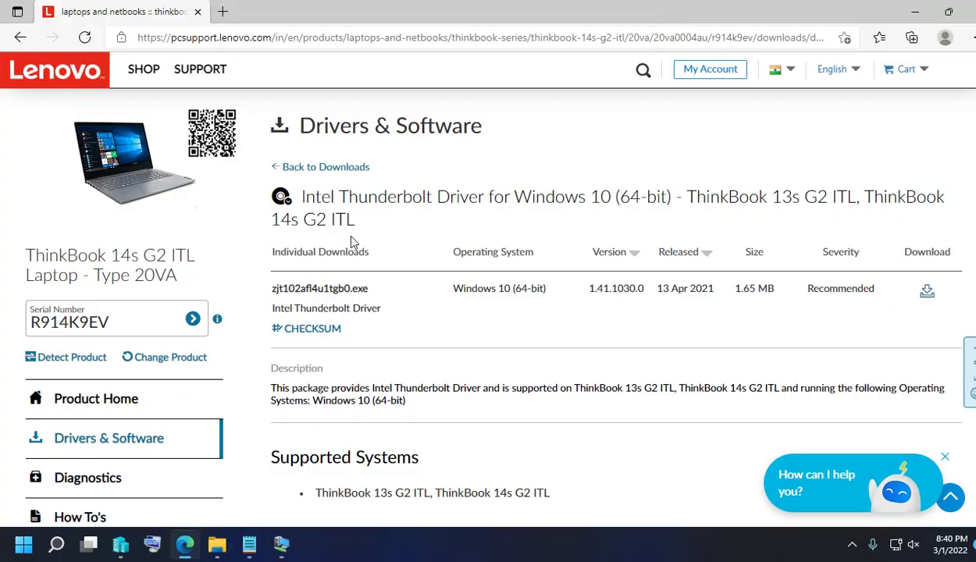
{"action": "scroll", "coordinate": [343, 231], "scroll_direction": "up", "scroll_amount": 3}
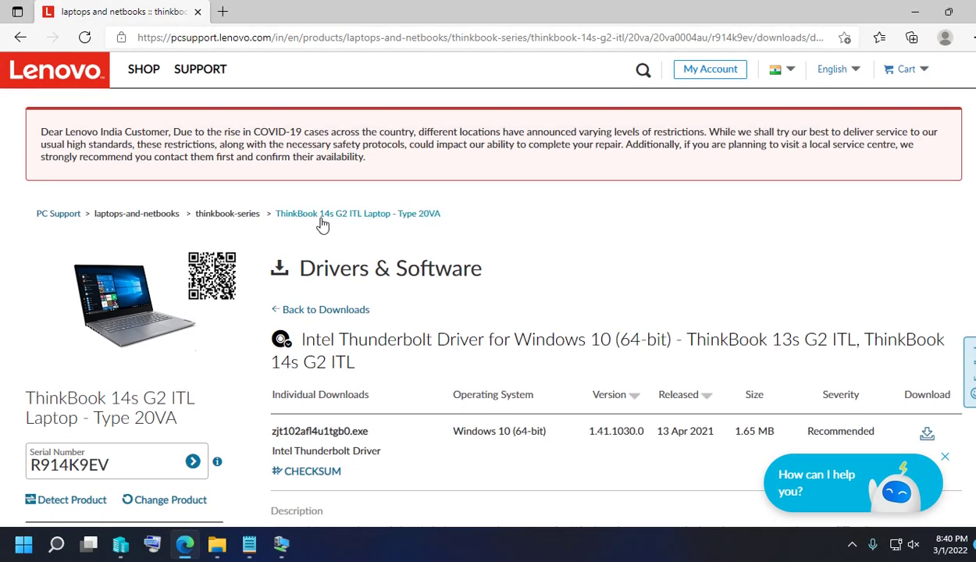
{"action": "left_click", "coordinate": [64, 215]}
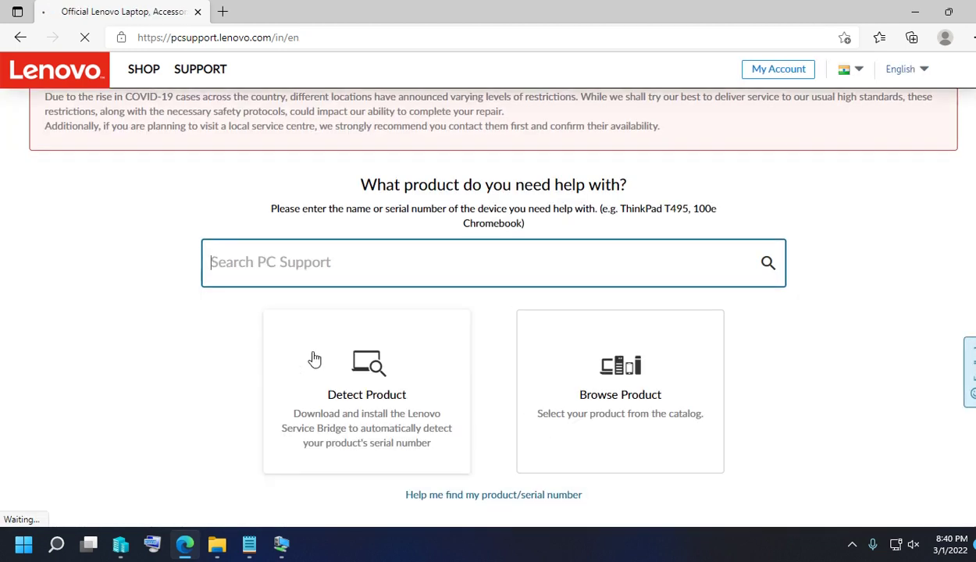
Browse the product catalog and choose the Laptops category
{"action": "left_click", "coordinate": [582, 400]}
{"action": "left_click", "coordinate": [177, 324]}
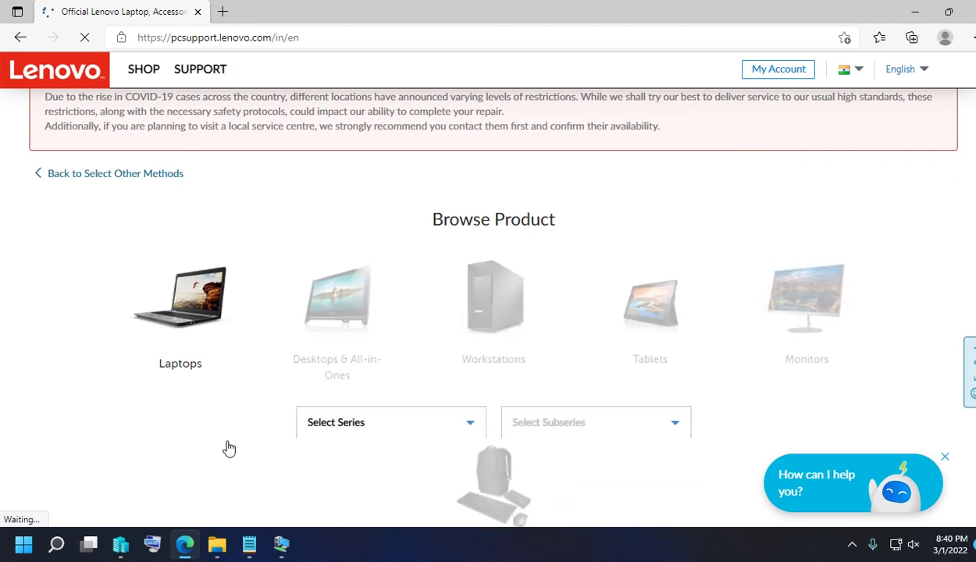
{"action": "scroll", "coordinate": [507, 336], "scroll_direction": "down", "scroll_amount": 2}
Choose 11e Series Chromebook laptops (ThinkPad) as the laptop series
{"action": "left_click", "coordinate": [359, 284]}
{"action": "scroll", "coordinate": [399, 367], "scroll_direction": "down", "scroll_amount": 3}
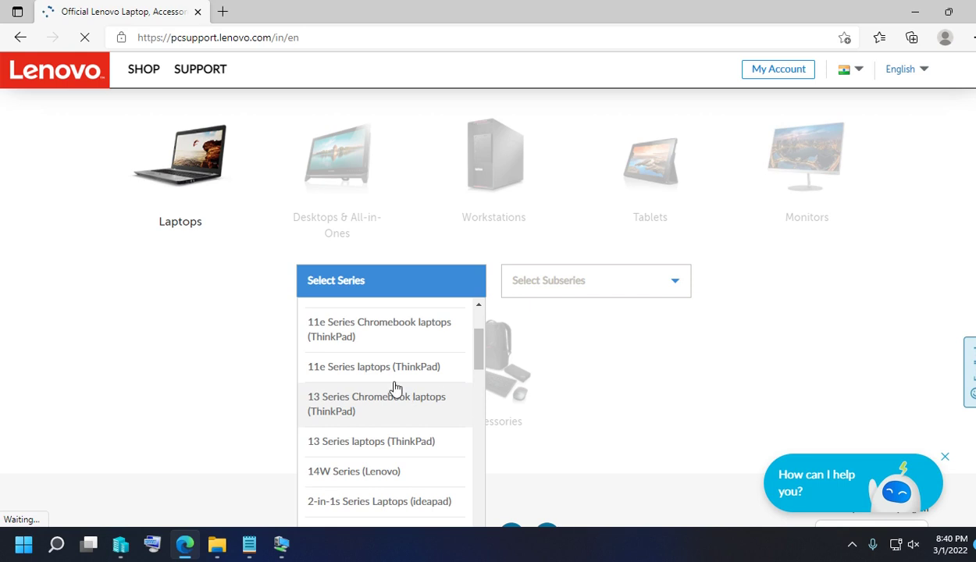
{"action": "scroll", "coordinate": [394, 414], "scroll_direction": "down", "scroll_amount": 3}
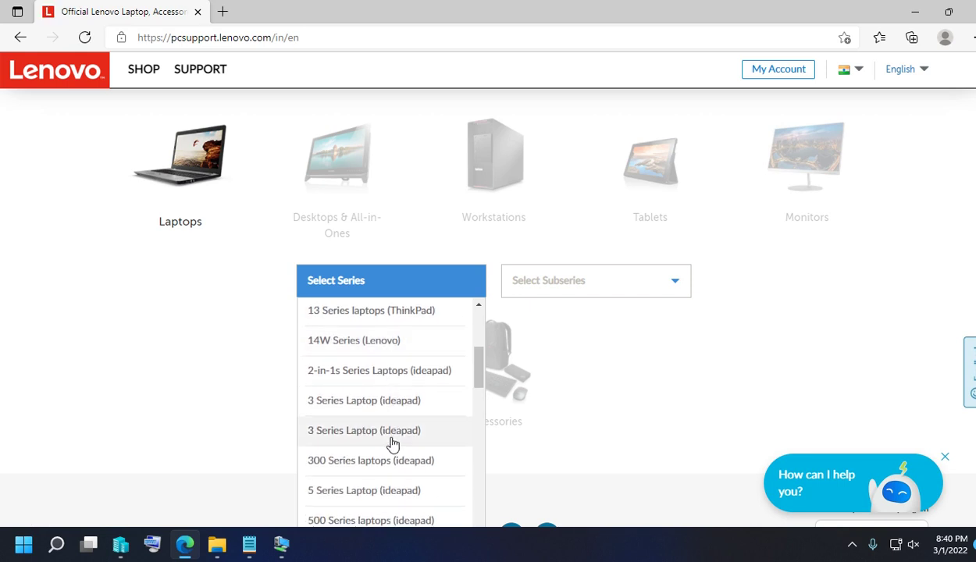
{"action": "scroll", "coordinate": [375, 439], "scroll_direction": "up", "scroll_amount": 3}
{"action": "left_click", "coordinate": [358, 431]}
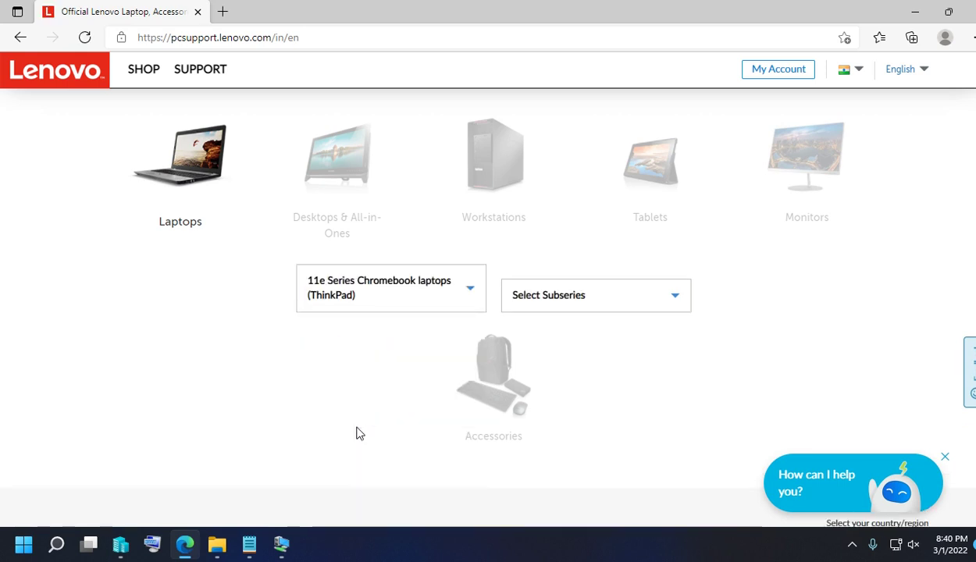
Change the laptop series to 13 Series laptops (ThinkPad)
{"action": "left_click", "coordinate": [577, 310]}
{"action": "left_click", "coordinate": [400, 303]}
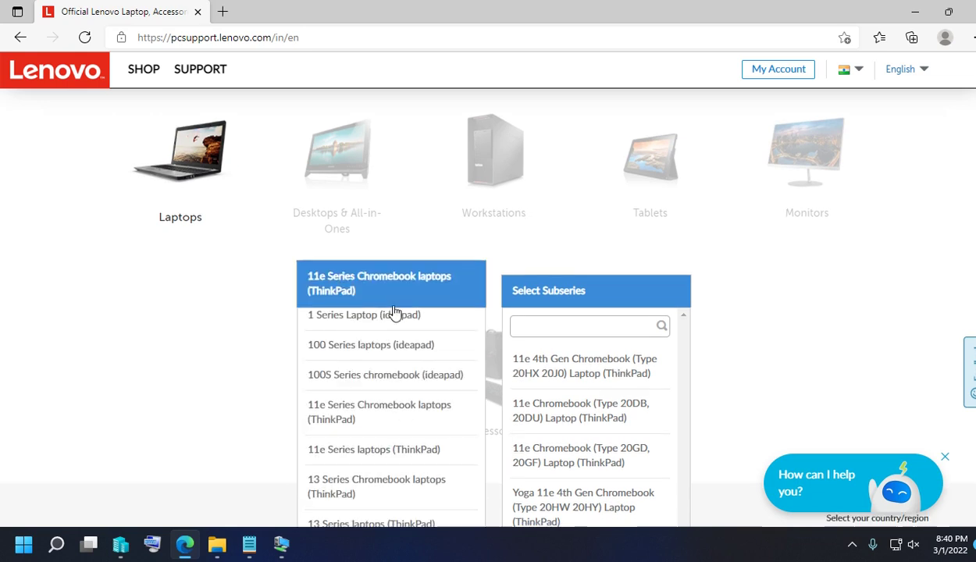
{"action": "scroll", "coordinate": [396, 367], "scroll_direction": "down", "scroll_amount": 5}
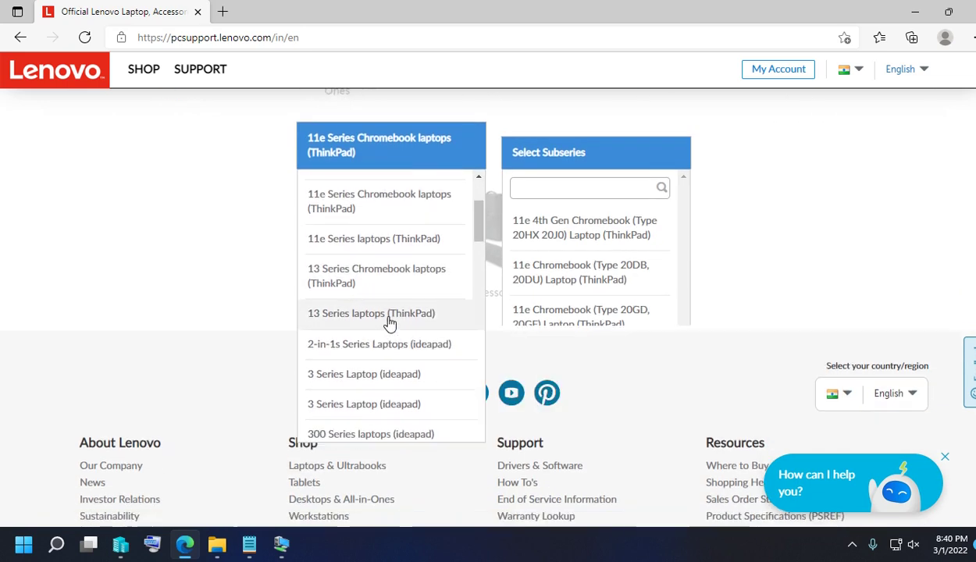
{"action": "left_click", "coordinate": [391, 314]}
Set the laptop series to L Series laptops (ThinkPad)
{"action": "left_click", "coordinate": [409, 156]}
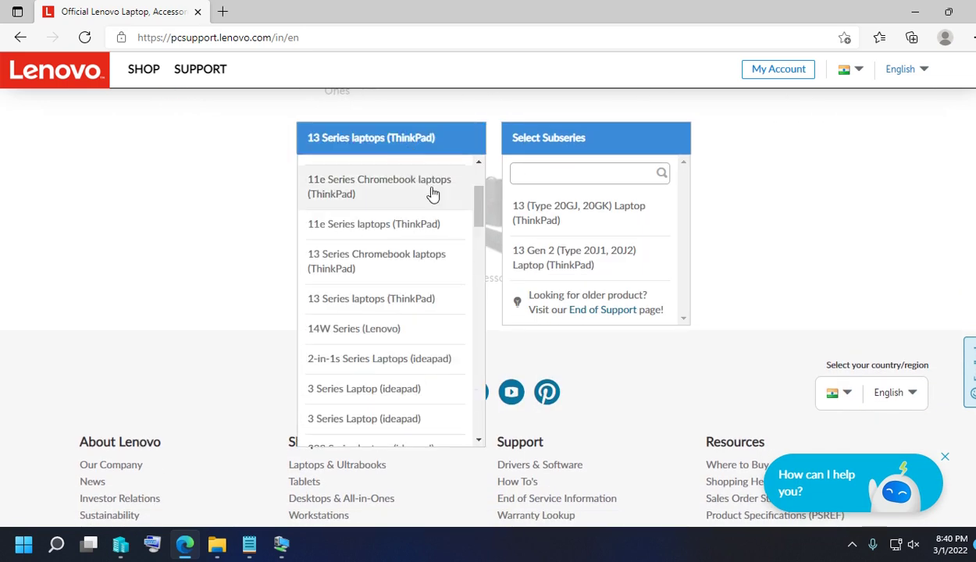
{"action": "scroll", "coordinate": [401, 343], "scroll_direction": "down", "scroll_amount": 3}
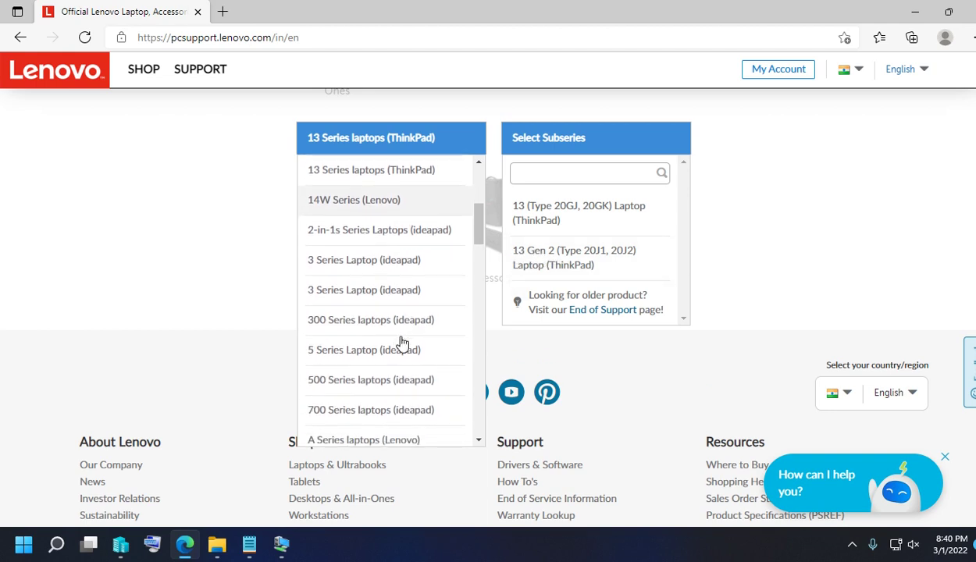
{"action": "scroll", "coordinate": [401, 344], "scroll_direction": "up", "scroll_amount": 5}
{"action": "scroll", "coordinate": [401, 344], "scroll_direction": "down", "scroll_amount": 10}
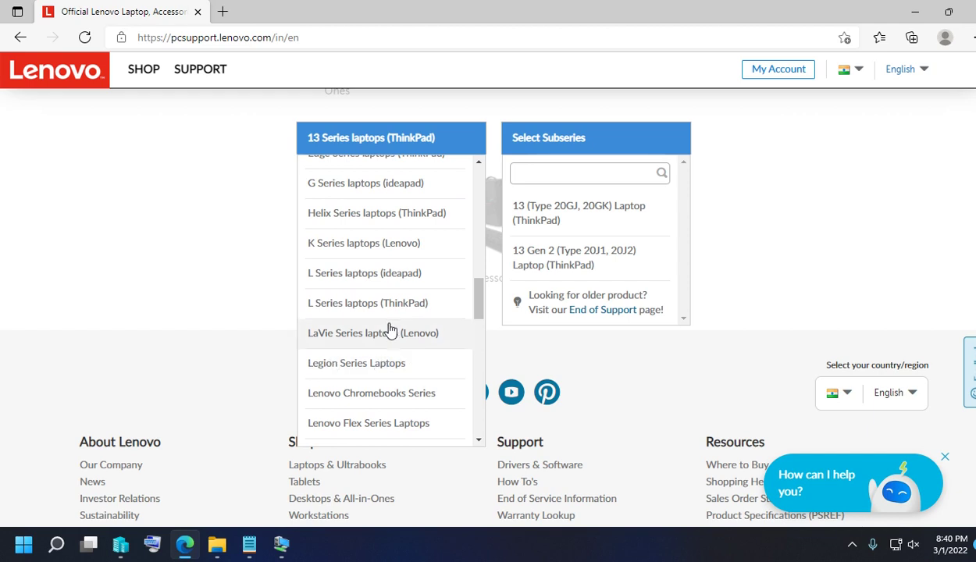
{"action": "left_click", "coordinate": [371, 308]}
Choose the L13 Gen 2 (type 21AB, 21AC) Laptops (ThinkPad) subseries to open its product page
{"action": "scroll", "coordinate": [582, 269], "scroll_direction": "down", "scroll_amount": 1}
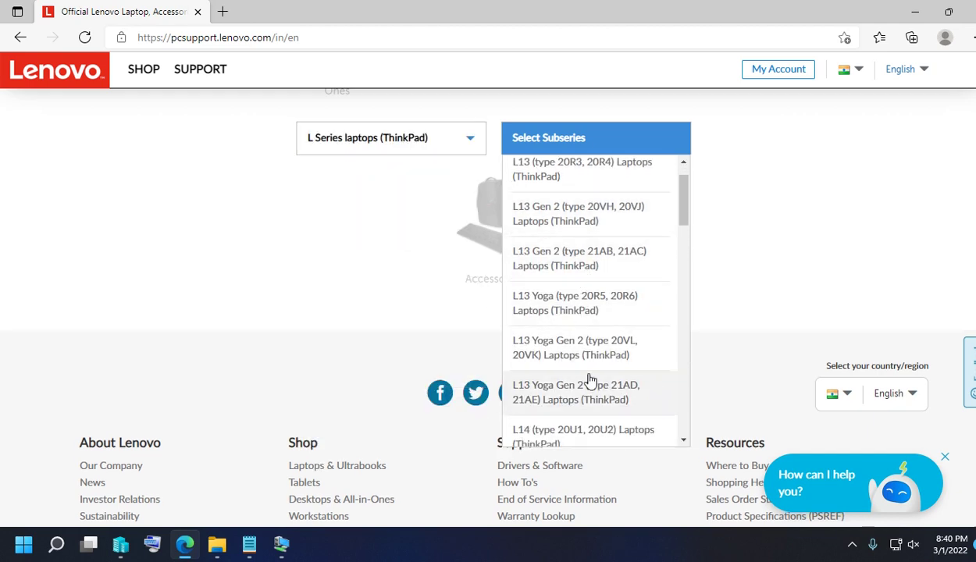
{"action": "scroll", "coordinate": [574, 352], "scroll_direction": "down", "scroll_amount": 2}
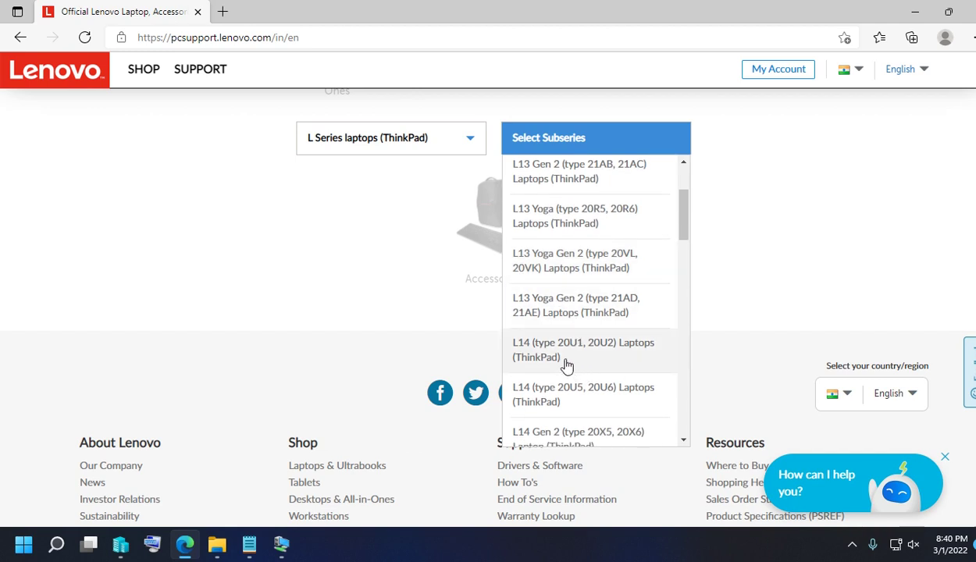
{"action": "scroll", "coordinate": [571, 294], "scroll_direction": "up", "scroll_amount": 1}
{"action": "left_click", "coordinate": [560, 219]}
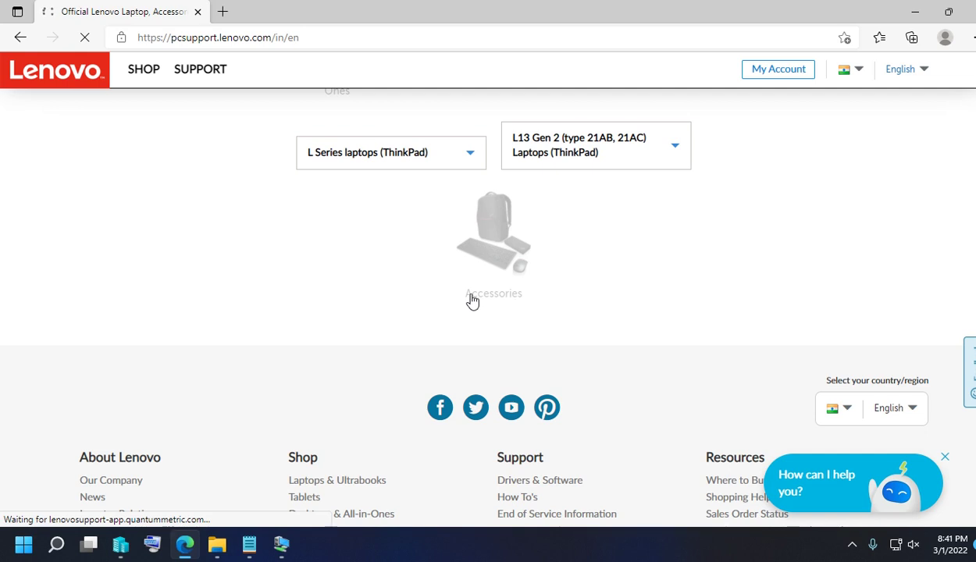
Open the Drivers & Software page of the L13 Gen 2 and switch it to Manual Update
{"action": "scroll", "coordinate": [335, 369], "scroll_direction": "down", "scroll_amount": 5}
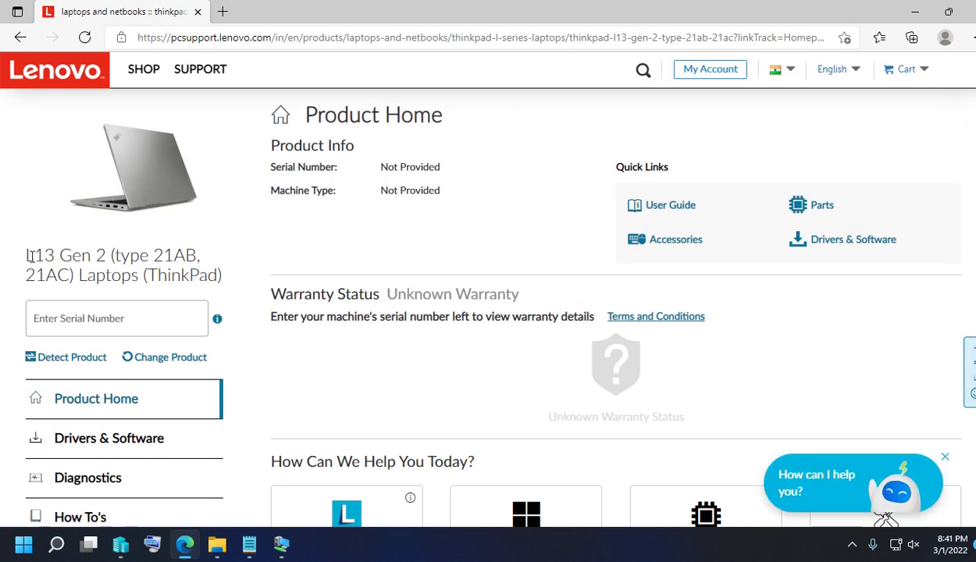
{"action": "left_click_drag", "start_coordinate": [45, 256], "coordinate": [192, 263]}
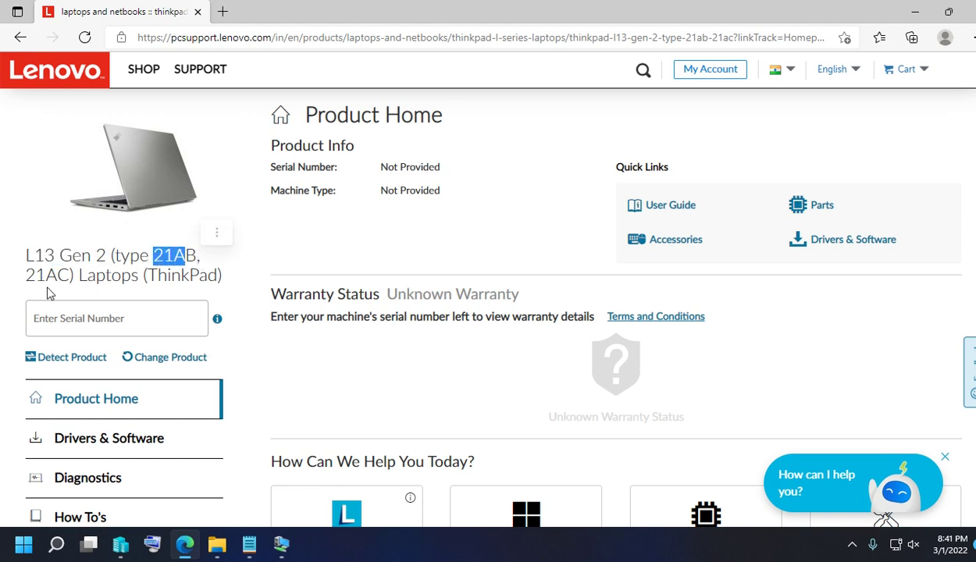
{"action": "scroll", "coordinate": [288, 341], "scroll_direction": "down", "scroll_amount": 3}
{"action": "left_click", "coordinate": [97, 228]}
{"action": "scroll", "coordinate": [295, 391], "scroll_direction": "down", "scroll_amount": 3}
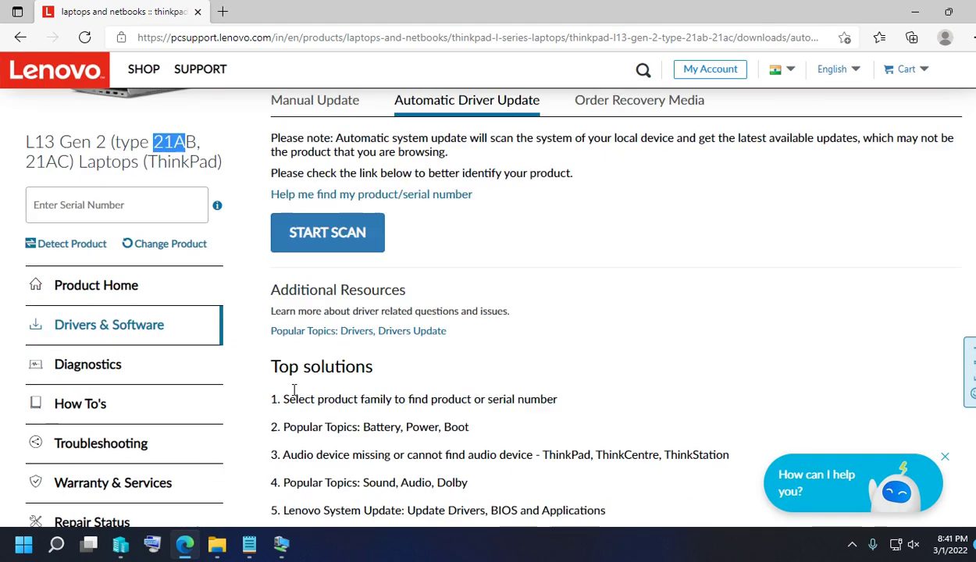
{"action": "scroll", "coordinate": [443, 482], "scroll_direction": "up", "scroll_amount": 3}
{"action": "left_click", "coordinate": [304, 362]}
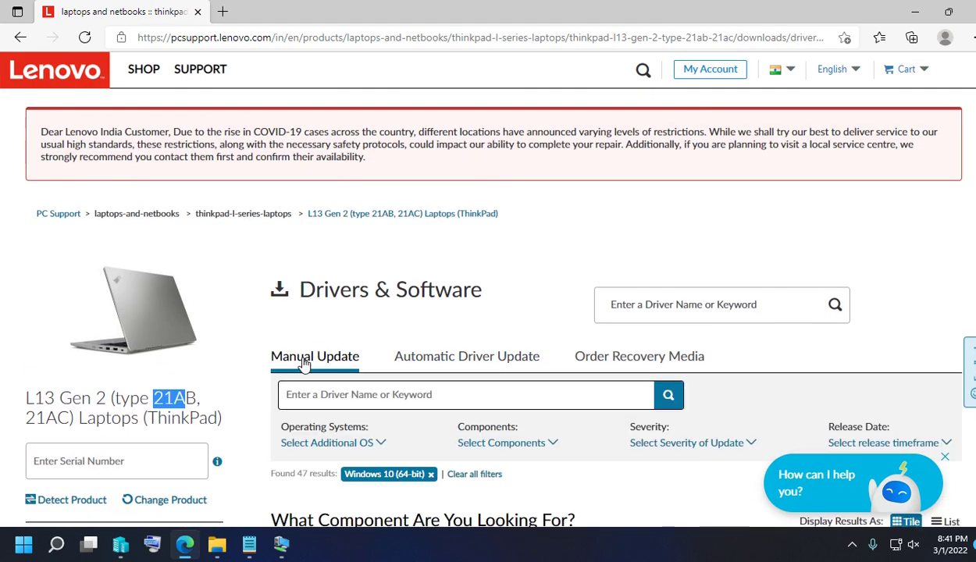
Open the Enterprise Management component category to list its driver packages
{"action": "scroll", "coordinate": [399, 439], "scroll_direction": "down", "scroll_amount": 5}
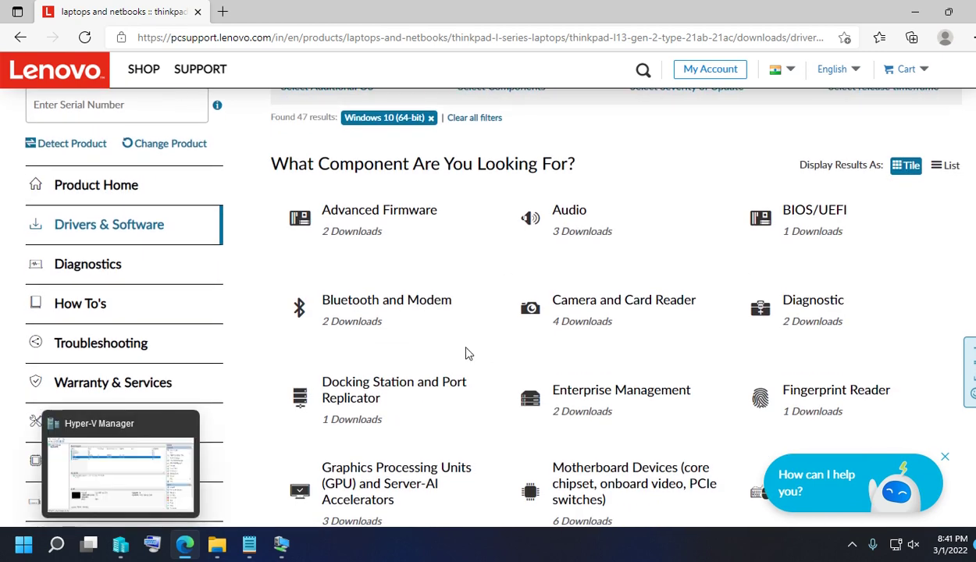
{"action": "scroll", "coordinate": [464, 353], "scroll_direction": "down", "scroll_amount": 2}
{"action": "left_click", "coordinate": [655, 268]}
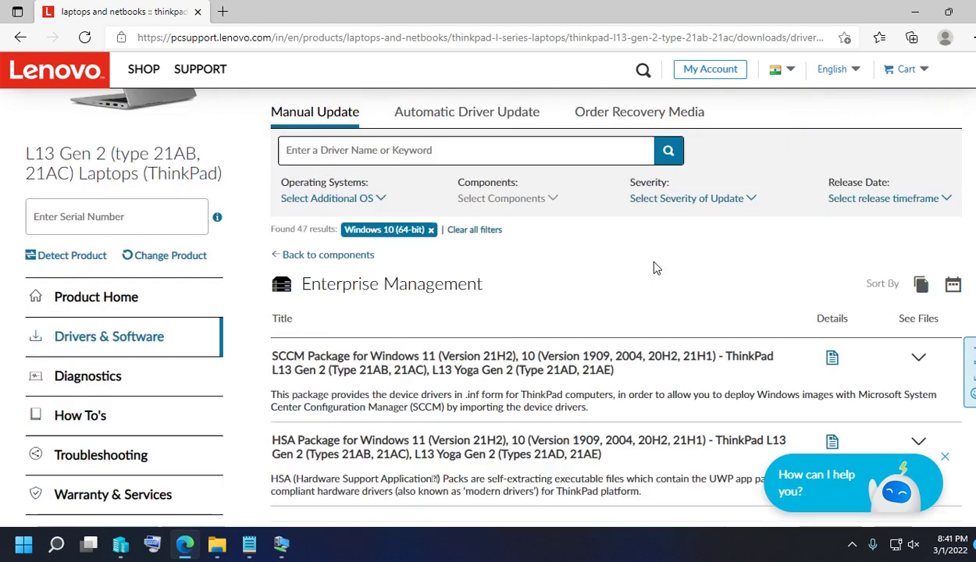
{"action": "scroll", "coordinate": [476, 228], "scroll_direction": "down", "scroll_amount": 3}
{"action": "scroll", "coordinate": [504, 212], "scroll_direction": "down", "scroll_amount": 1}
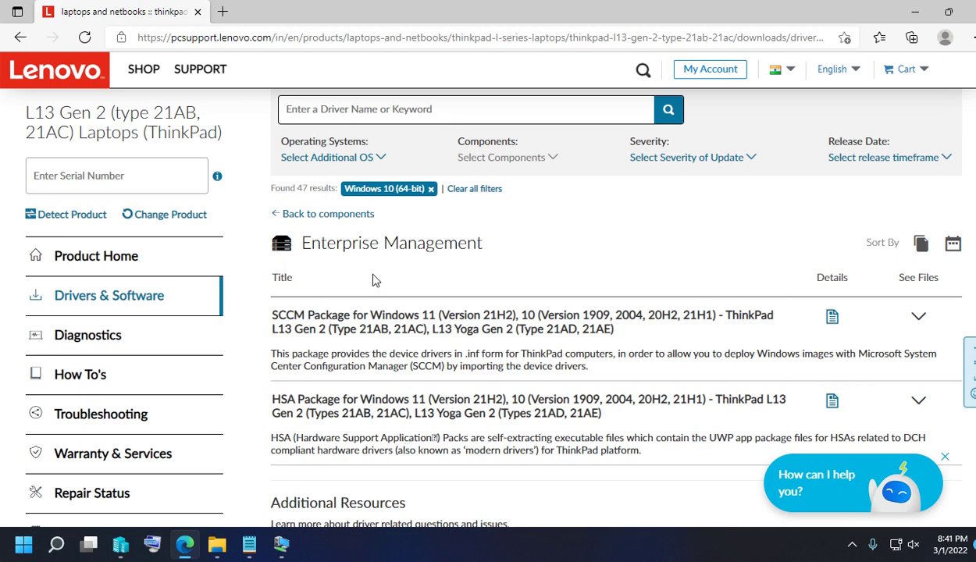
Look at the SCCM virtual machine session and return to the Lenovo support page in the browser
{"action": "mouse_move", "coordinate": [281, 545]}
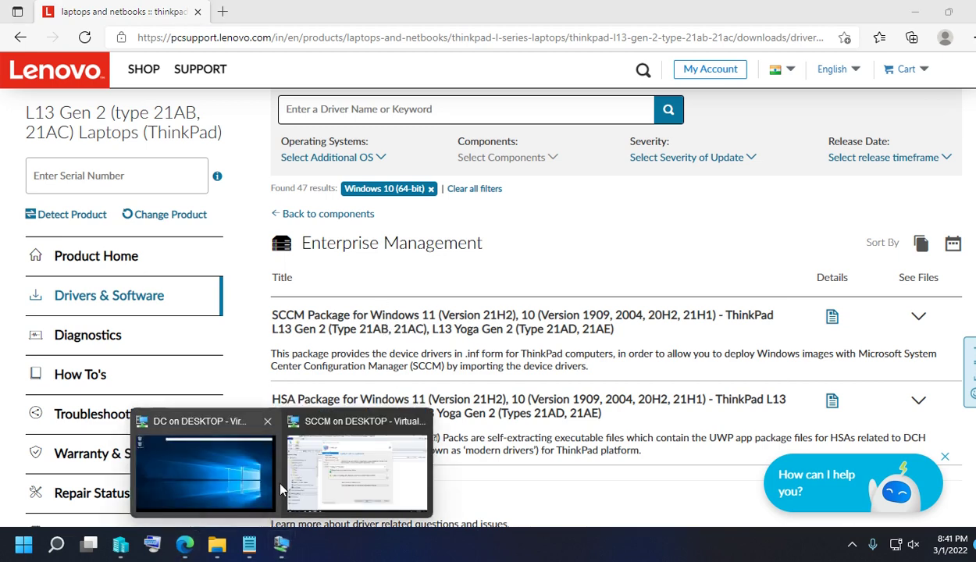
{"action": "left_click", "coordinate": [360, 457]}
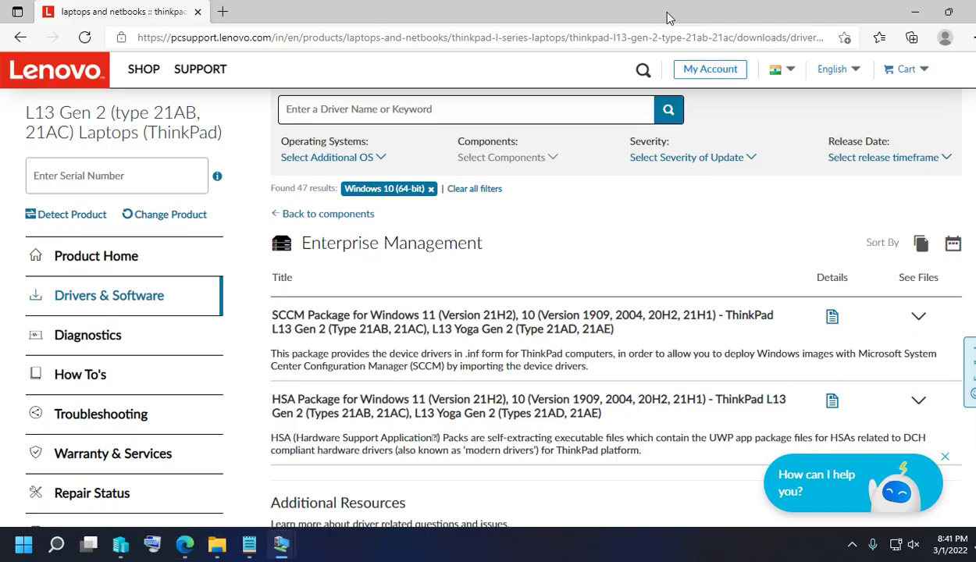
{"action": "left_click", "coordinate": [669, 9]}
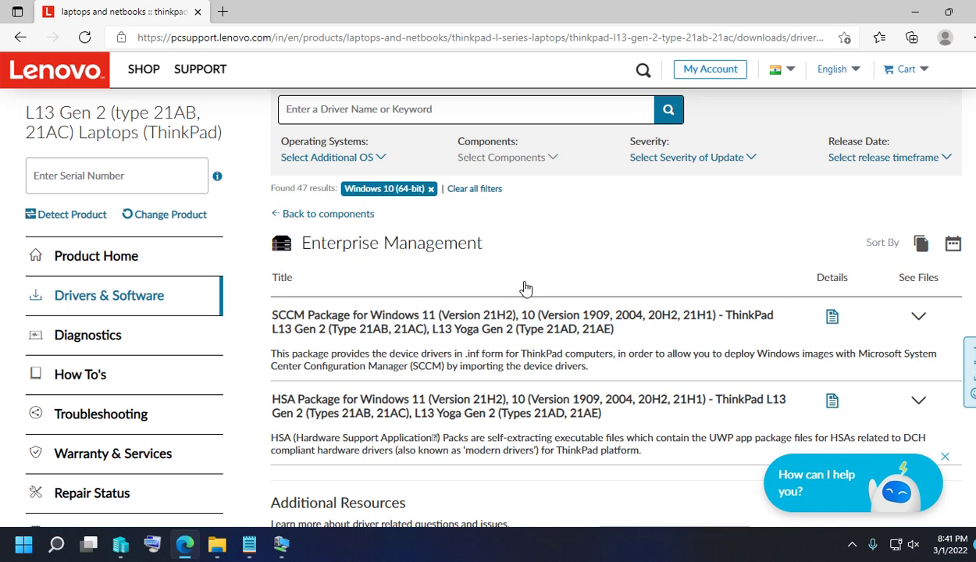
Expand the SCCM Package files and examine the individual downloads for each Windows version
{"action": "scroll", "coordinate": [469, 313], "scroll_direction": "down", "scroll_amount": 1}
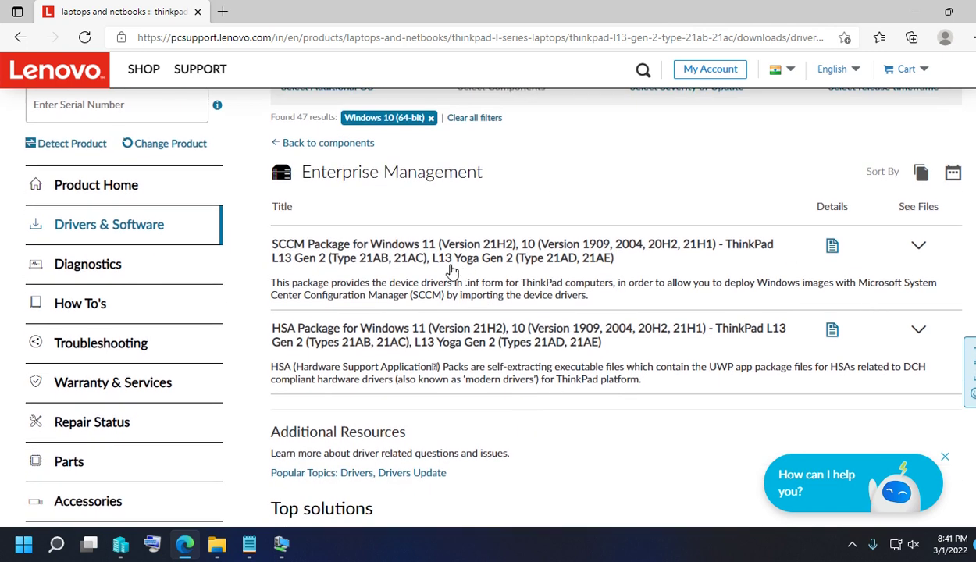
{"action": "left_click", "coordinate": [919, 248]}
{"action": "scroll", "coordinate": [629, 311], "scroll_direction": "down", "scroll_amount": 2}
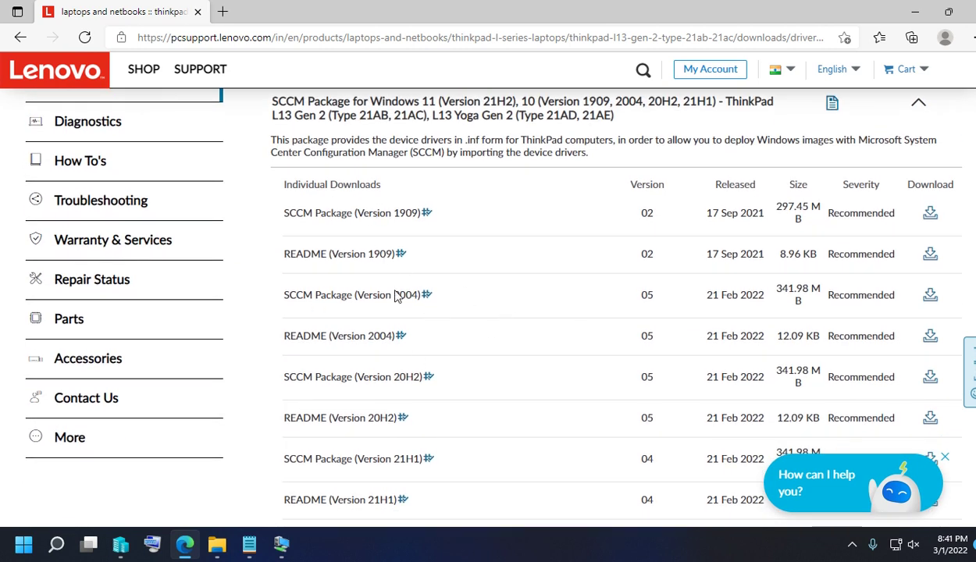
{"action": "scroll", "coordinate": [393, 254], "scroll_direction": "down", "scroll_amount": 1}
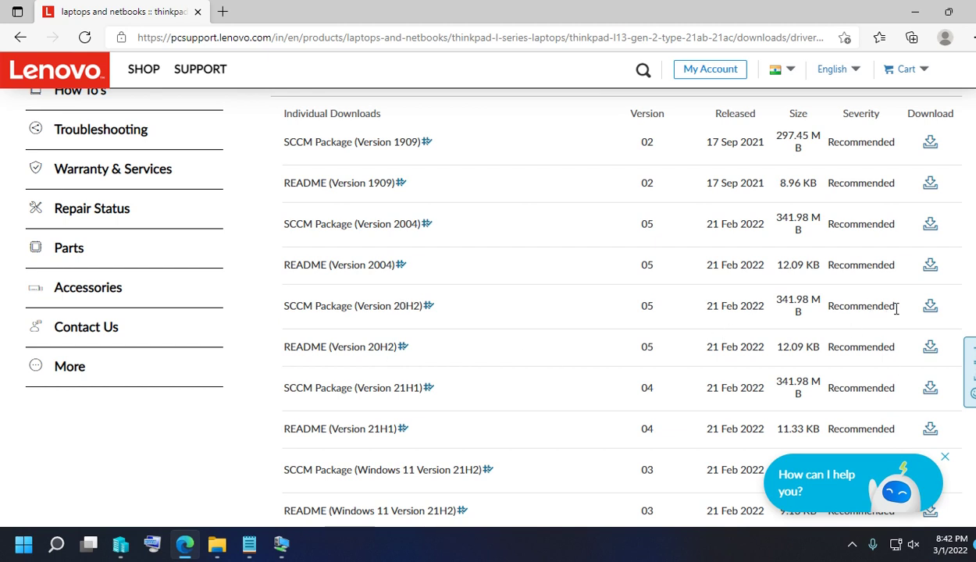
{"action": "scroll", "coordinate": [881, 304], "scroll_direction": "down", "scroll_amount": 5}
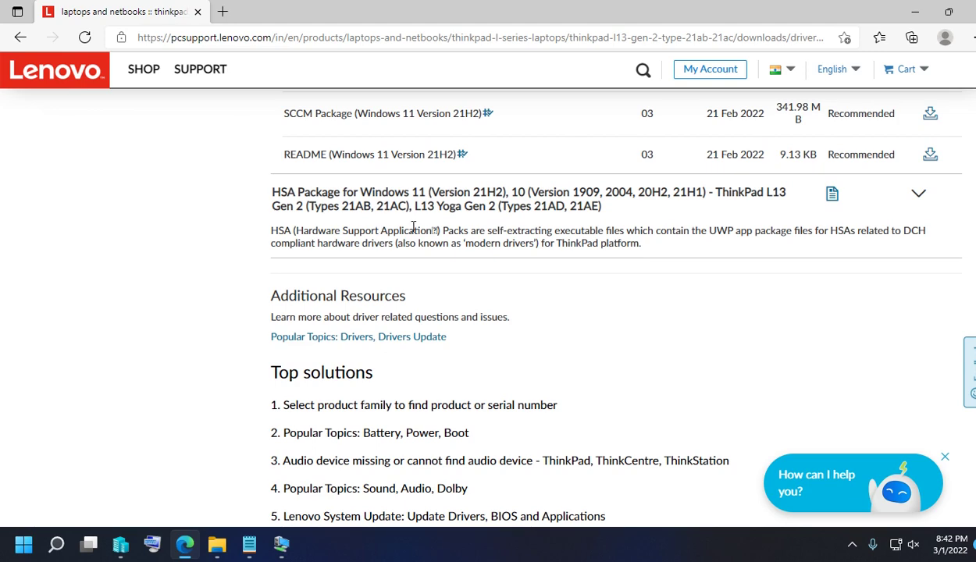
{"action": "scroll", "coordinate": [509, 227], "scroll_direction": "up", "scroll_amount": 9}
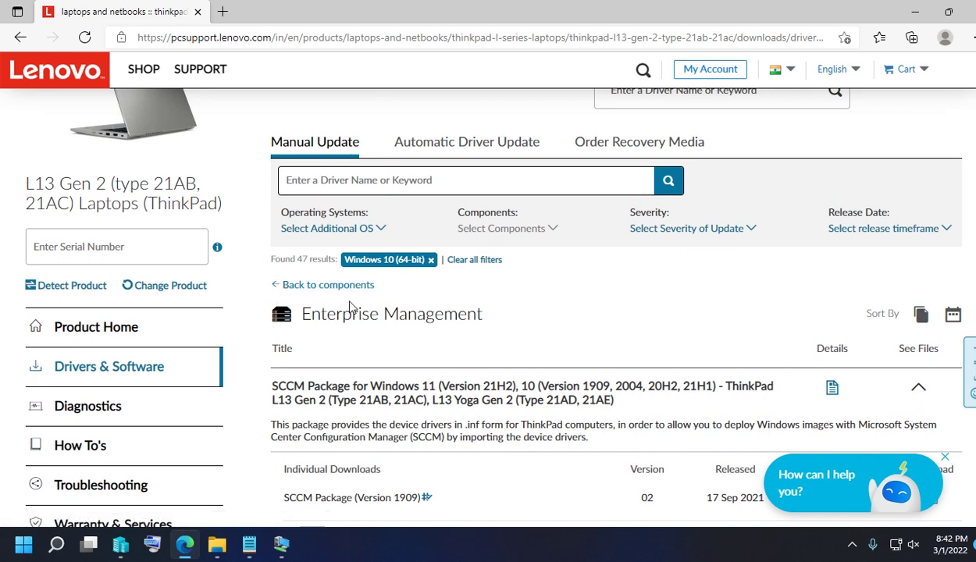
Go back to the component list and reopen the Enterprise Management category
{"action": "left_click", "coordinate": [312, 285]}
{"action": "scroll", "coordinate": [531, 398], "scroll_direction": "down", "scroll_amount": 3}
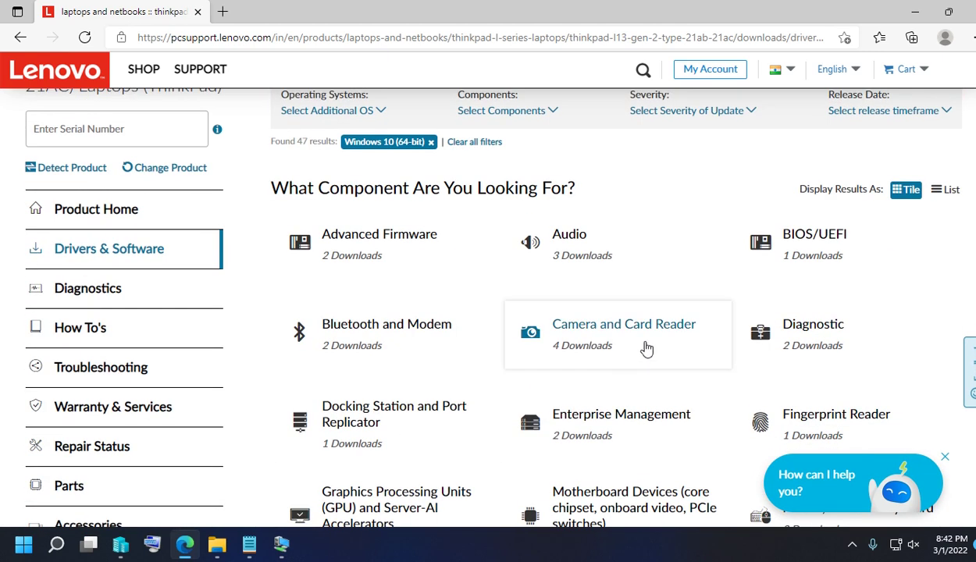
{"action": "scroll", "coordinate": [761, 379], "scroll_direction": "down", "scroll_amount": 1}
{"action": "left_click", "coordinate": [610, 356]}
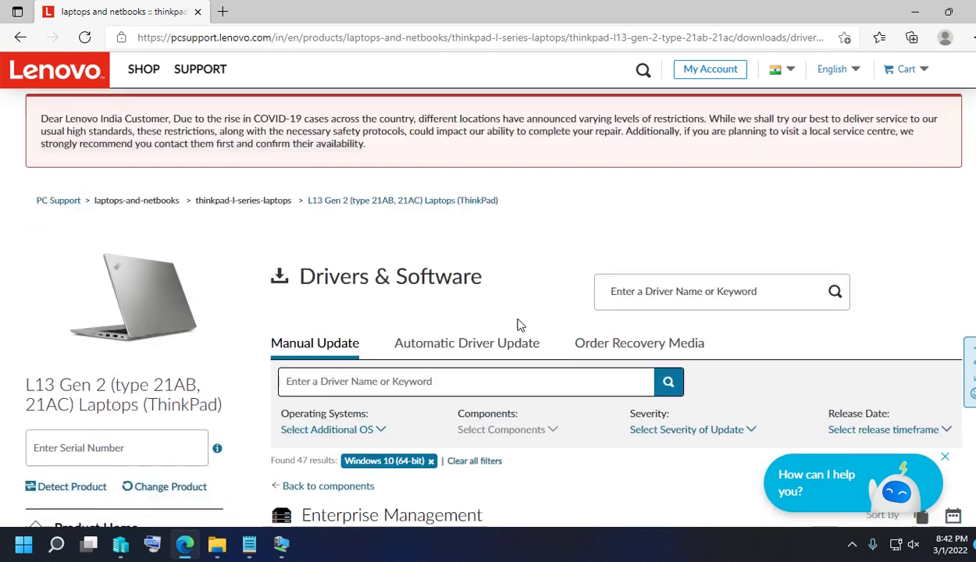
Expand the HSA Package files and examine the individual downloads for each Windows version
{"action": "scroll", "coordinate": [520, 325], "scroll_direction": "down", "scroll_amount": 4}
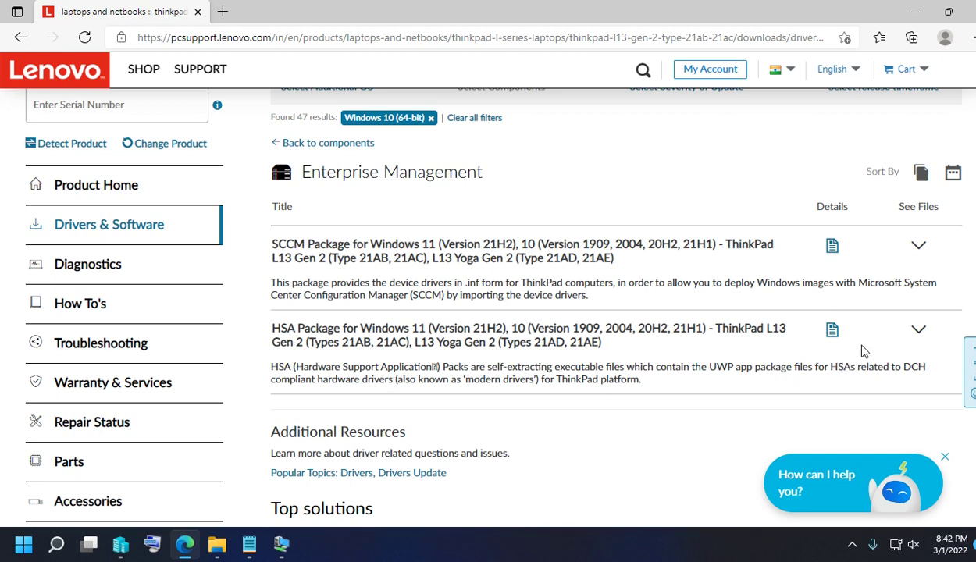
{"action": "left_click", "coordinate": [919, 331]}
{"action": "scroll", "coordinate": [571, 359], "scroll_direction": "down", "scroll_amount": 5}
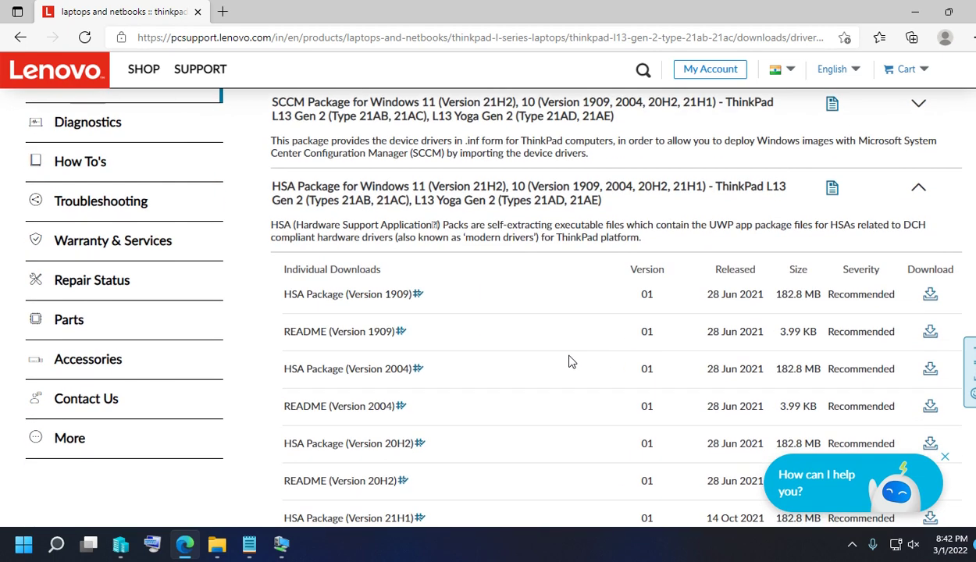
{"action": "scroll", "coordinate": [566, 360], "scroll_direction": "down", "scroll_amount": 2}
{"action": "scroll", "coordinate": [481, 369], "scroll_direction": "down", "scroll_amount": 2}
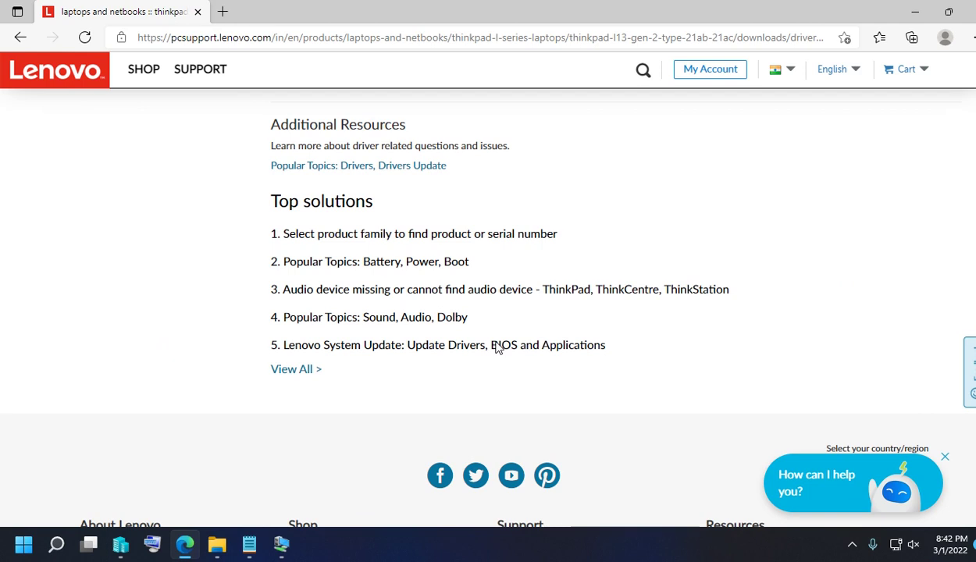
{"action": "scroll", "coordinate": [452, 333], "scroll_direction": "up", "scroll_amount": 10}
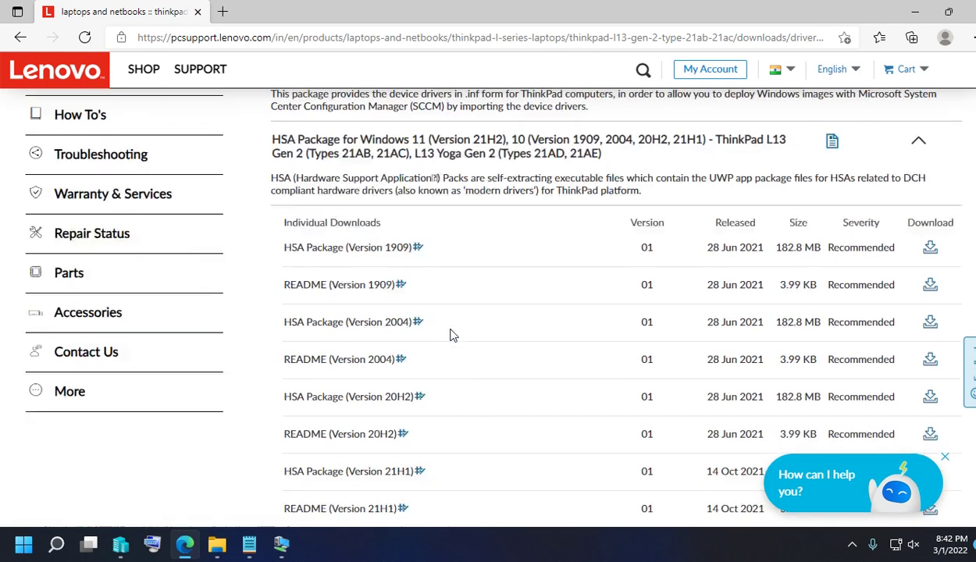
{"action": "scroll", "coordinate": [608, 345], "scroll_direction": "down", "scroll_amount": 1}
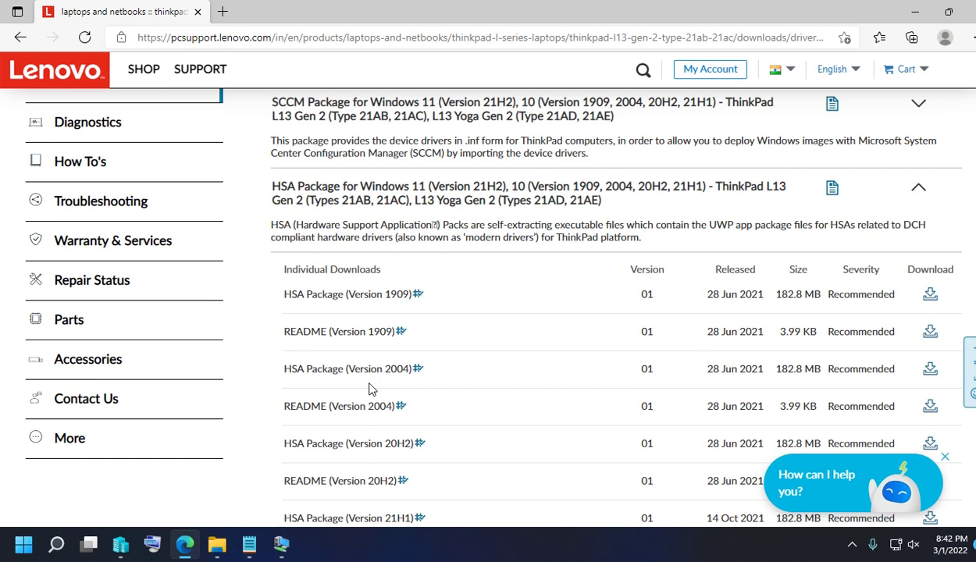
{"action": "scroll", "coordinate": [372, 388], "scroll_direction": "down", "scroll_amount": 1}
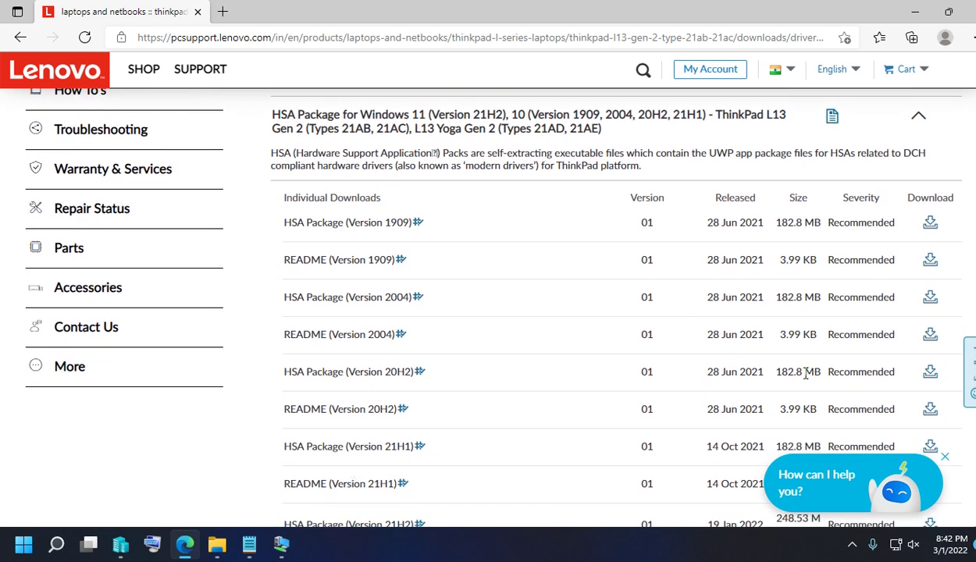
Look through the remaining HSA Package downloads and return to the L13 Gen 2 driver component list
{"action": "scroll", "coordinate": [806, 374], "scroll_direction": "down", "scroll_amount": 3}
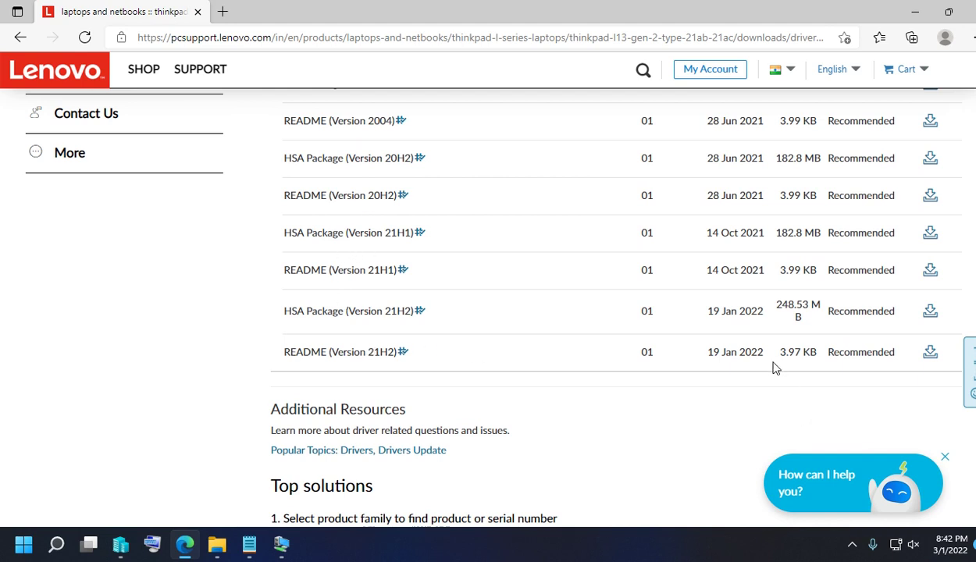
{"action": "scroll", "coordinate": [775, 367], "scroll_direction": "up", "scroll_amount": 4}
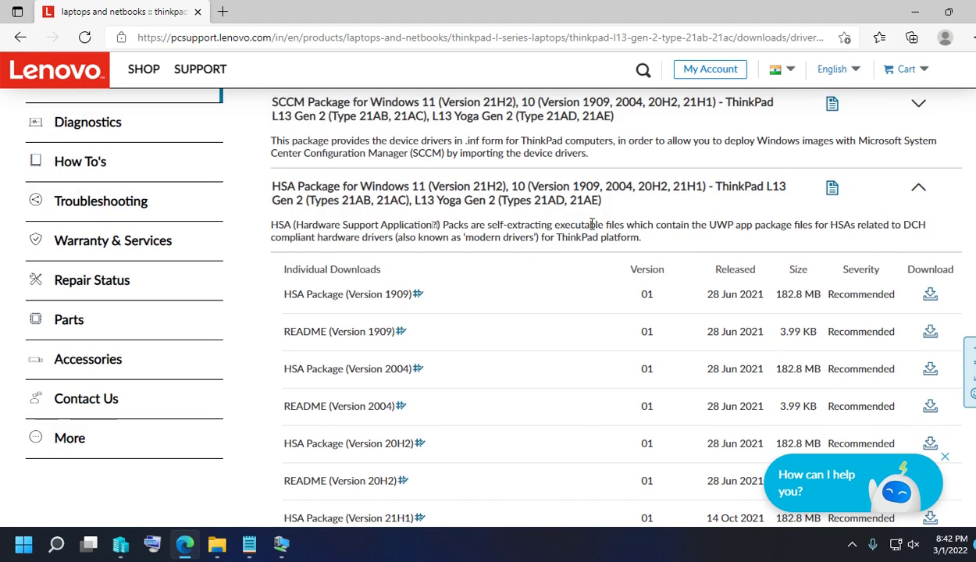
{"action": "scroll", "coordinate": [591, 224], "scroll_direction": "up", "scroll_amount": 5}
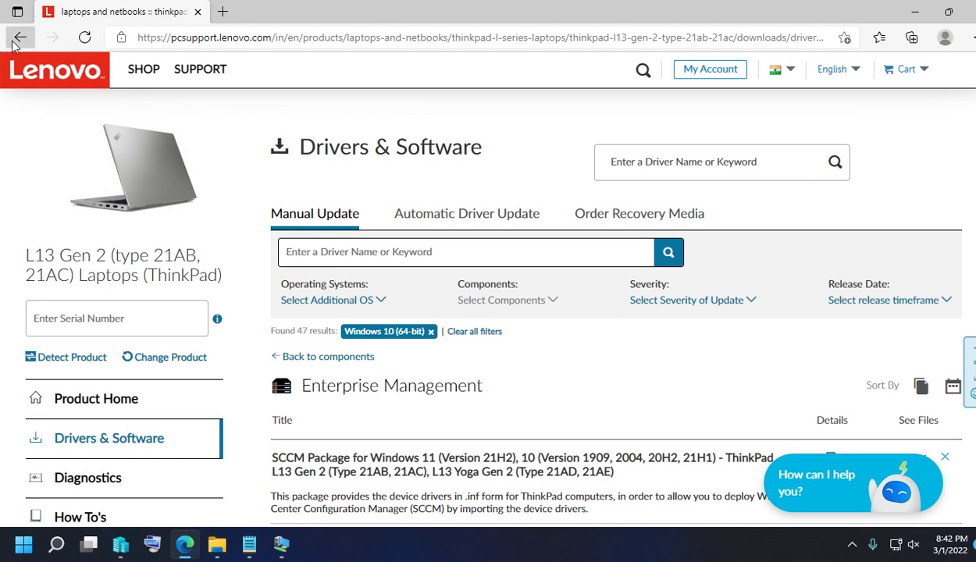
{"action": "left_click", "coordinate": [19, 37]}
{"action": "scroll", "coordinate": [417, 342], "scroll_direction": "down", "scroll_amount": 3}
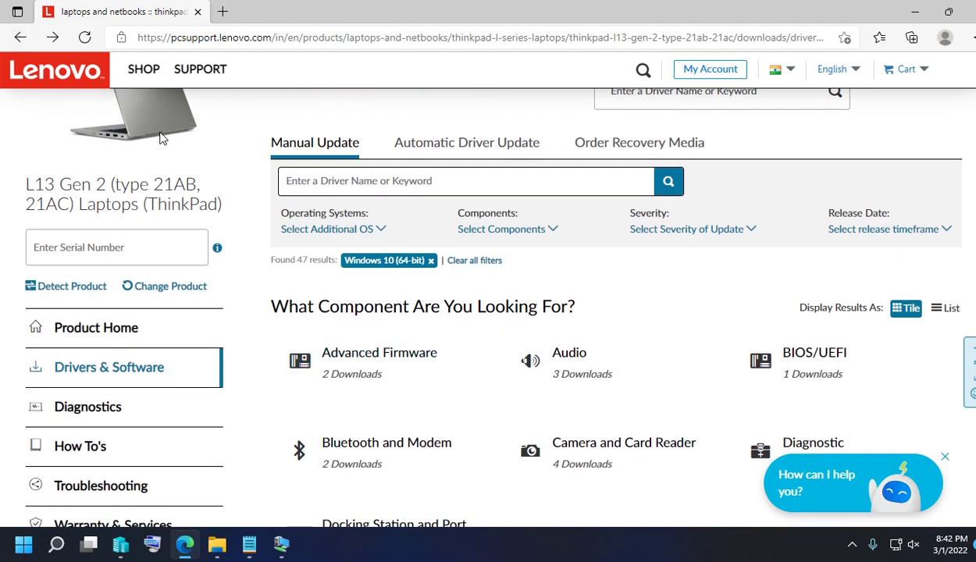
{"action": "left_click", "coordinate": [19, 38]}
{"action": "scroll", "coordinate": [334, 371], "scroll_direction": "down", "scroll_amount": 1}
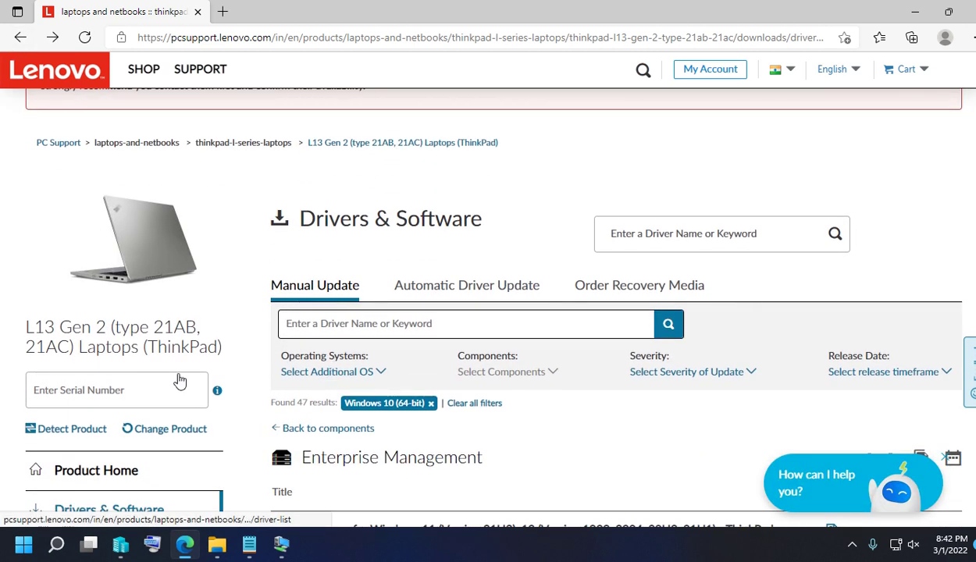
{"action": "left_click", "coordinate": [21, 39]}
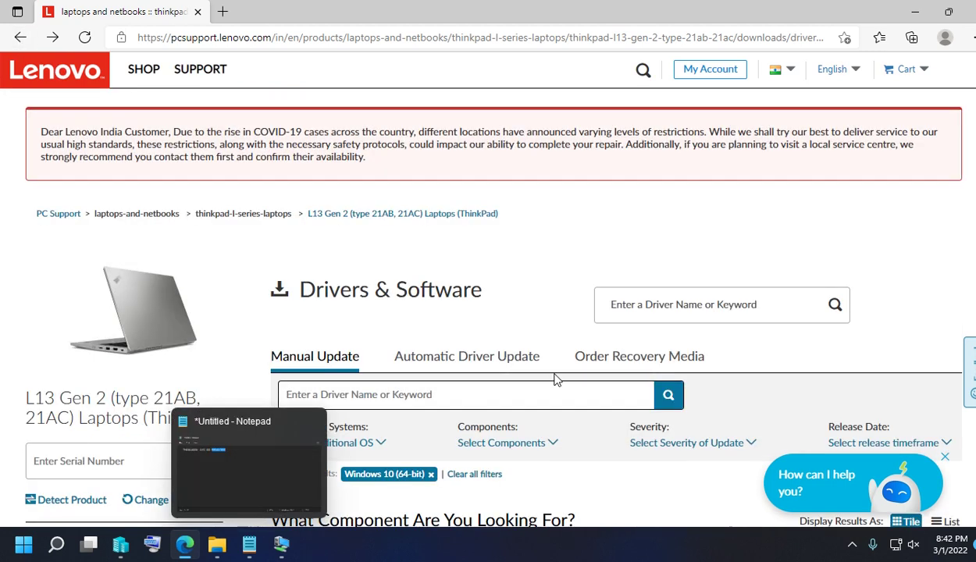
{"action": "scroll", "coordinate": [531, 328], "scroll_direction": "down", "scroll_amount": 3}
{"action": "scroll", "coordinate": [521, 303], "scroll_direction": "down", "scroll_amount": 1}
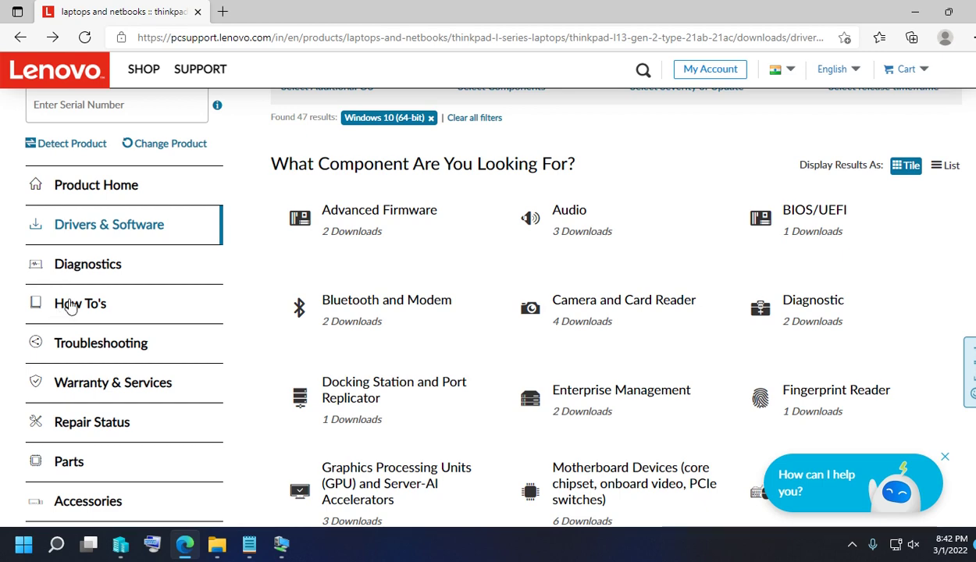
Switch to the SCCM virtual machine and check the driver import's validation progress and the driver lists in both console windows
{"action": "mouse_move", "coordinate": [275, 534]}
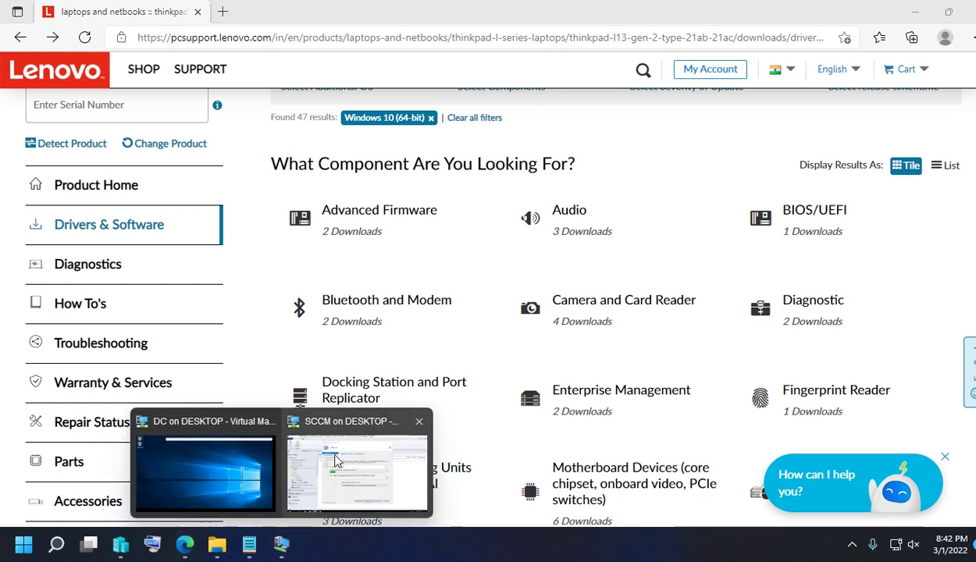
{"action": "left_click", "coordinate": [338, 453]}
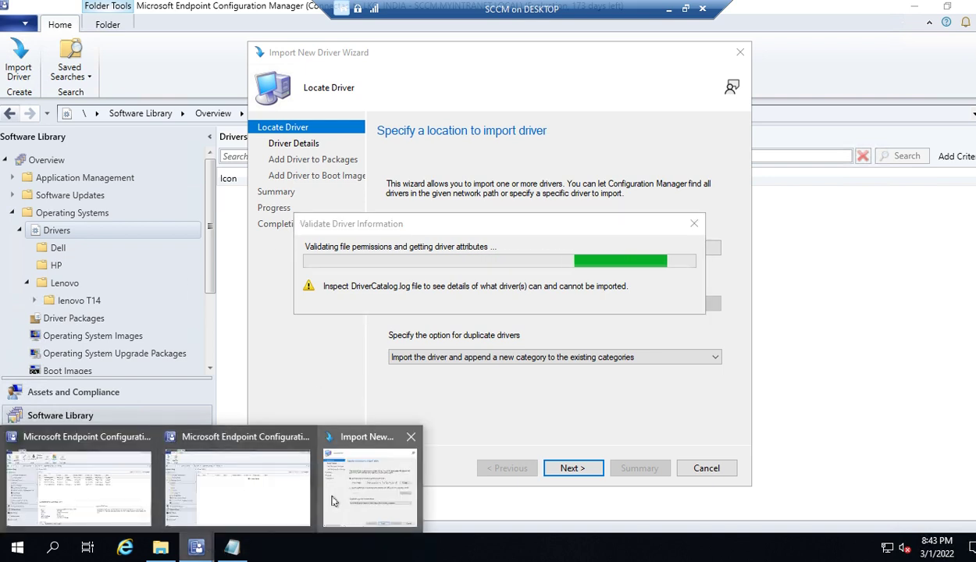
{"action": "mouse_move", "coordinate": [199, 551]}
{"action": "left_click", "coordinate": [135, 491]}
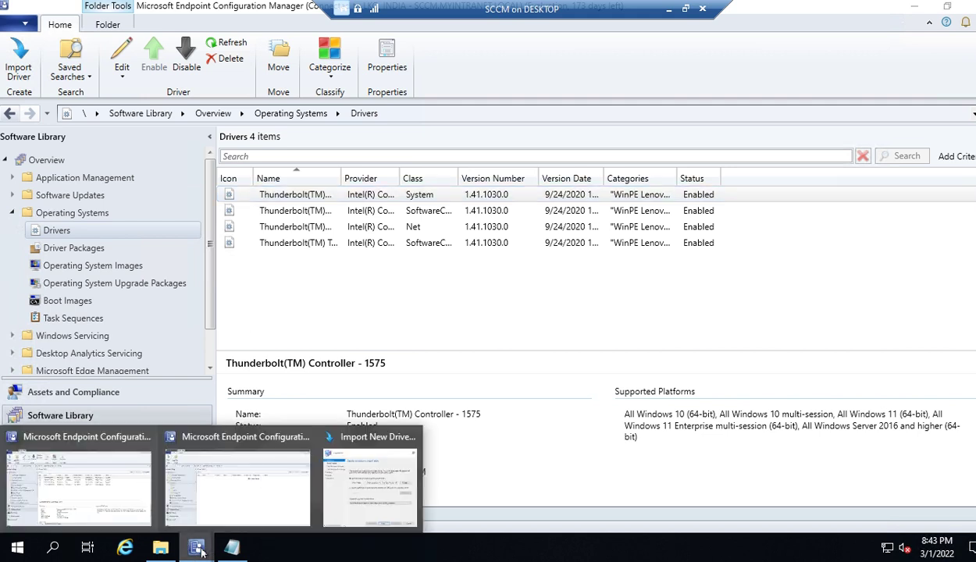
{"action": "left_click", "coordinate": [177, 449]}
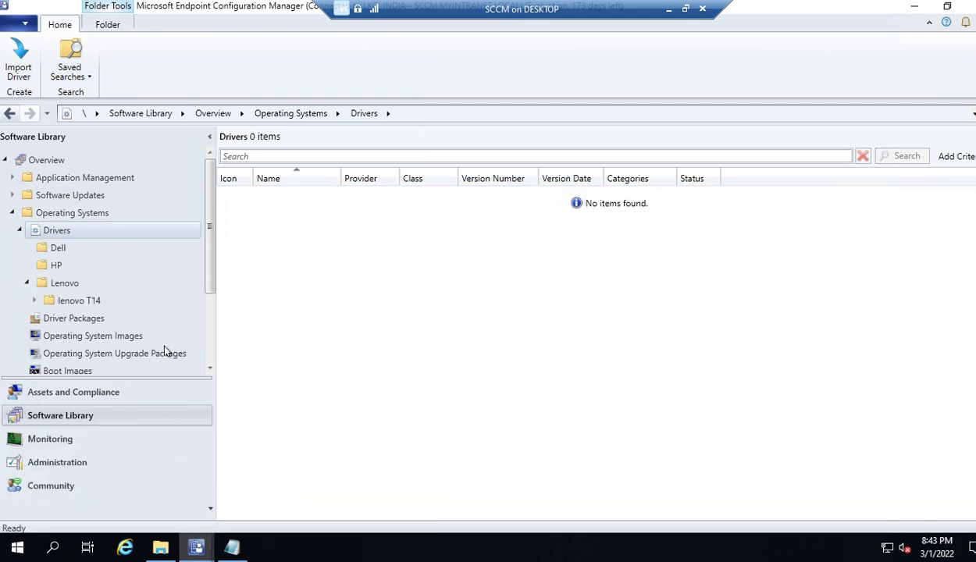
{"action": "mouse_move", "coordinate": [196, 549]}
{"action": "left_click", "coordinate": [122, 484]}
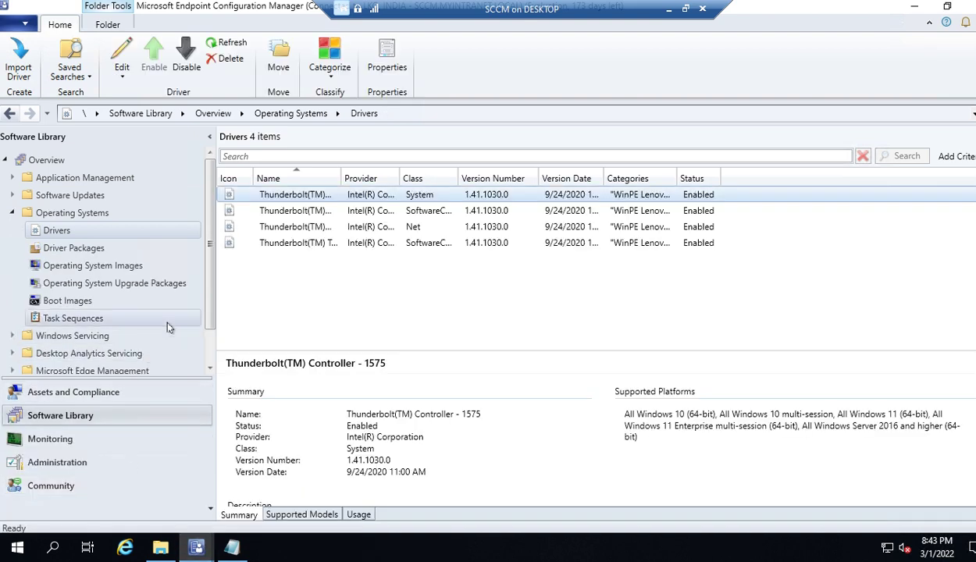
Open the Task Sequences node under Operating Systems and select the Deployed windows 10 20H2 task sequence
{"action": "left_click", "coordinate": [92, 336]}
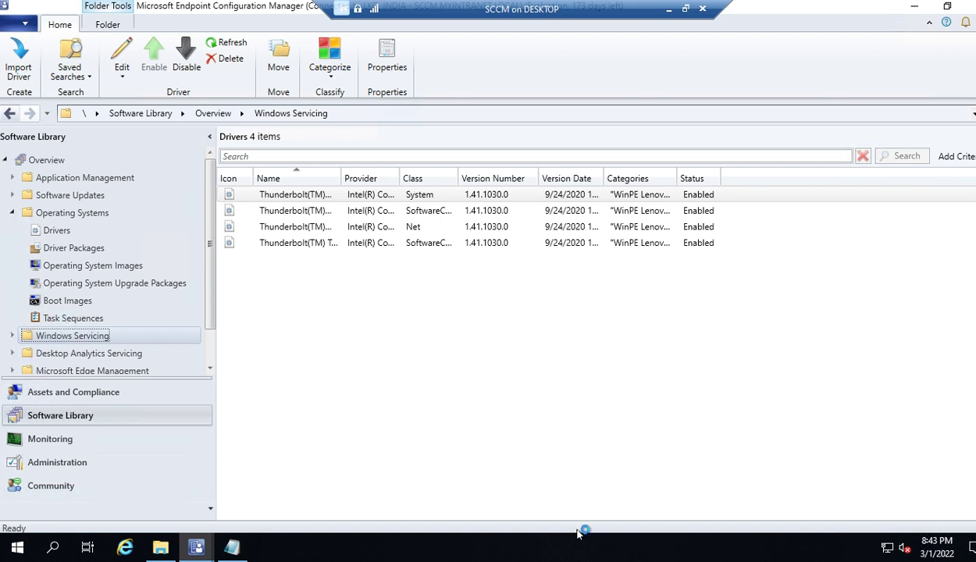
{"action": "left_click", "coordinate": [73, 319]}
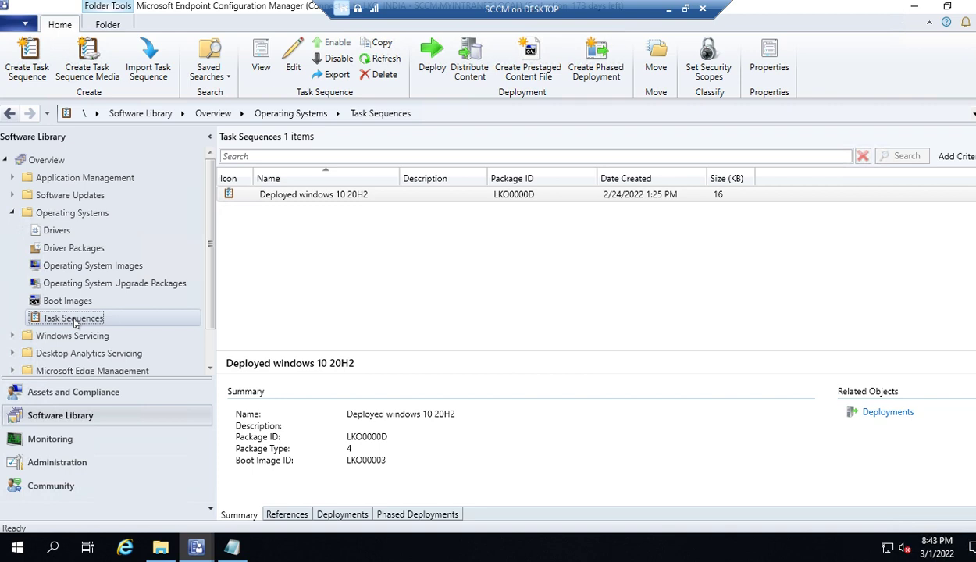
{"action": "mouse_move", "coordinate": [196, 545]}
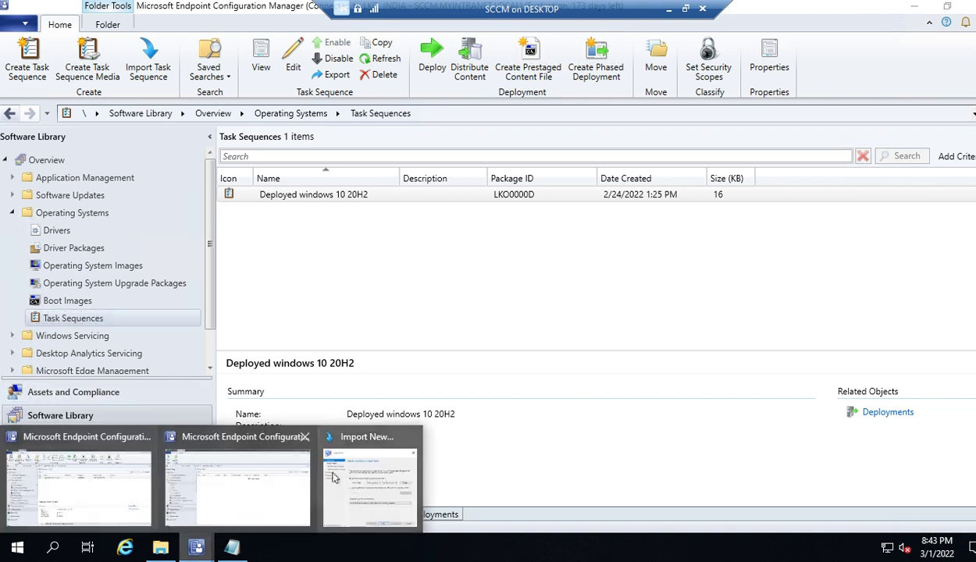
{"action": "left_click", "coordinate": [374, 475]}
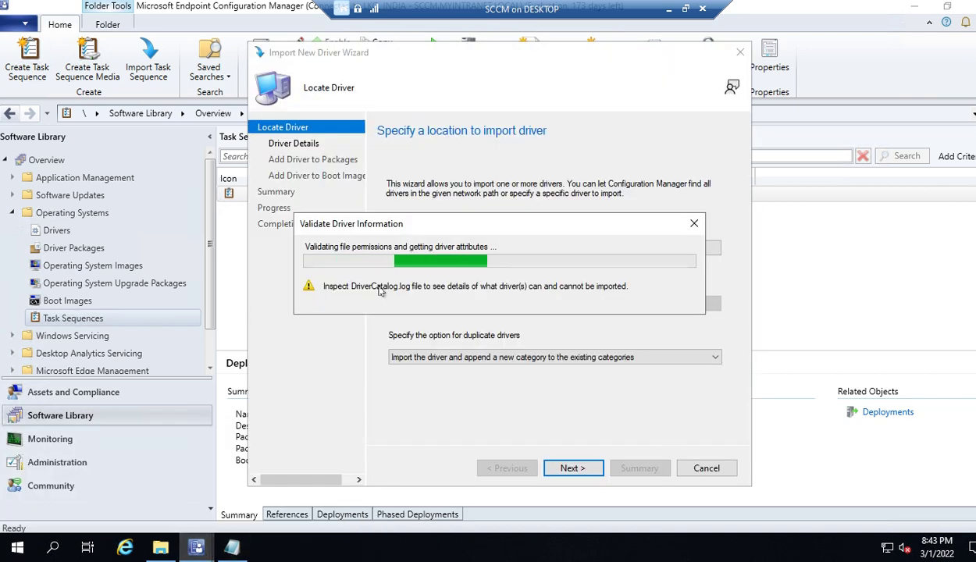
{"action": "left_click", "coordinate": [222, 284]}
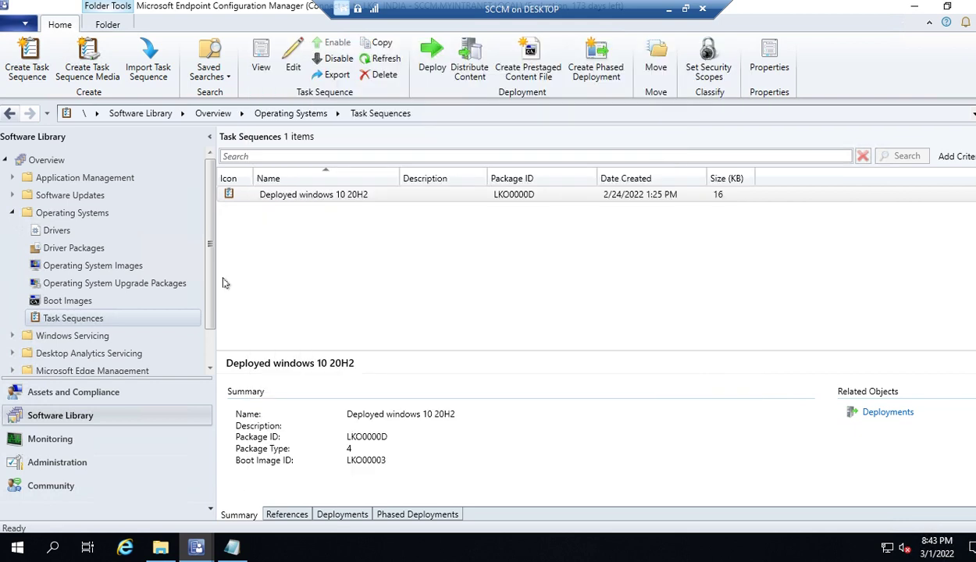
{"action": "left_click", "coordinate": [282, 201]}
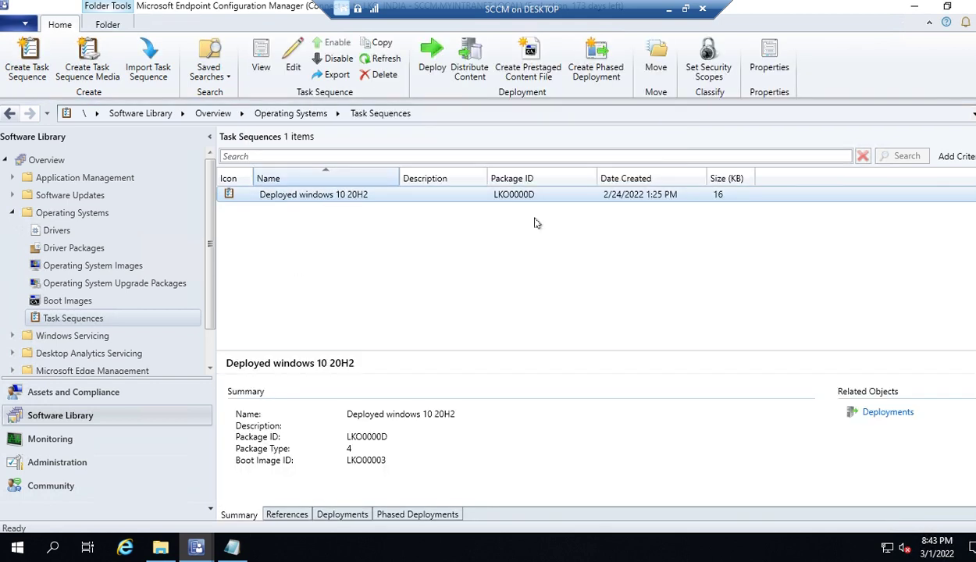
Look at the actions available for the Deployed windows 10 20H2 task sequence and recheck the driver import's validation progress
{"action": "left_click", "coordinate": [196, 547]}
{"action": "left_click", "coordinate": [344, 482]}
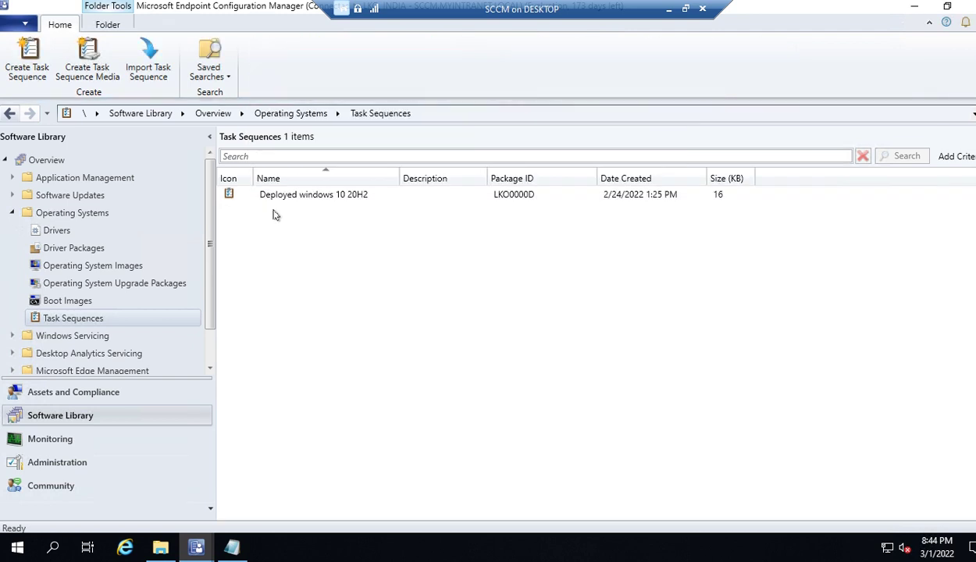
{"action": "left_click", "coordinate": [270, 197]}
{"action": "right_click", "coordinate": [270, 197]}
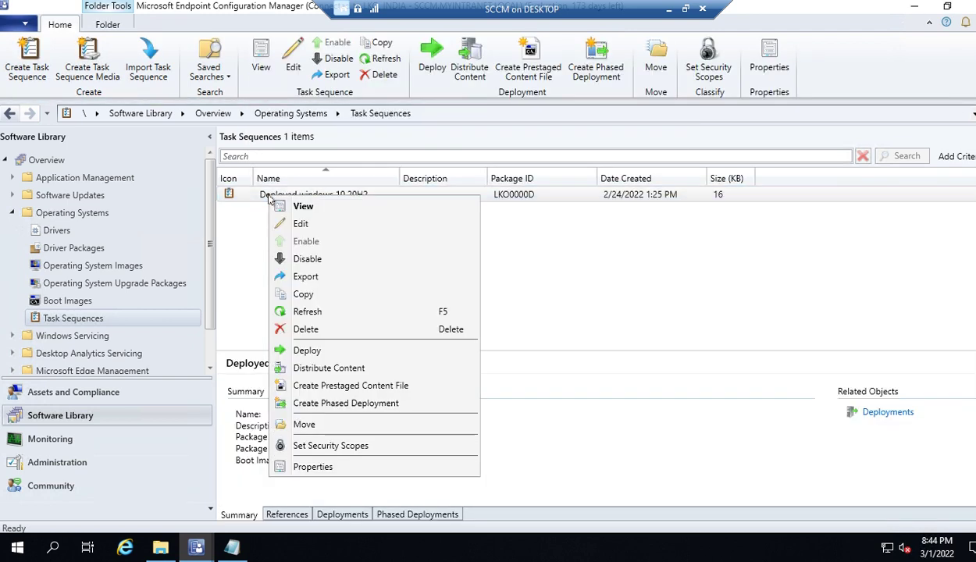
{"action": "left_click", "coordinate": [592, 253]}
{"action": "mouse_move", "coordinate": [231, 551]}
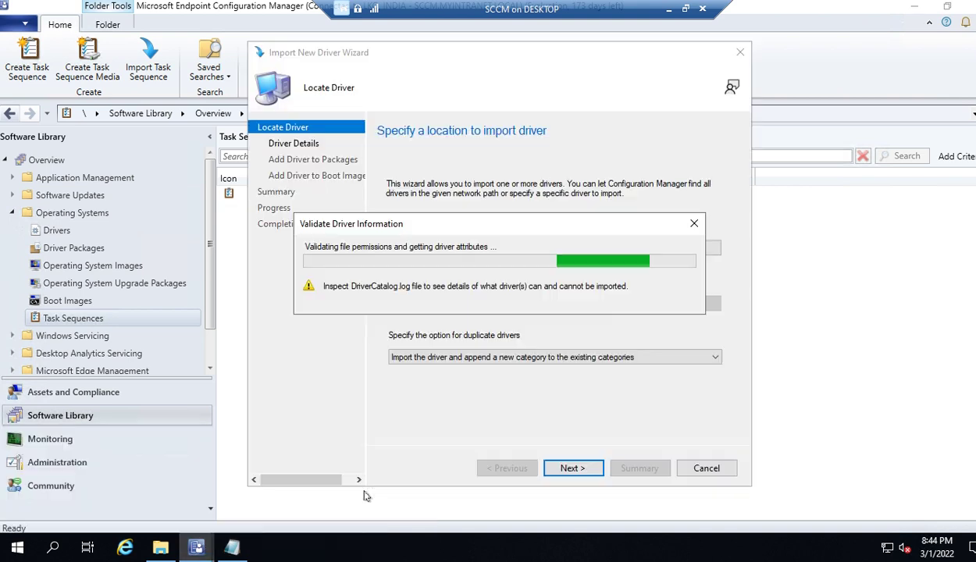
{"action": "left_click", "coordinate": [394, 481]}
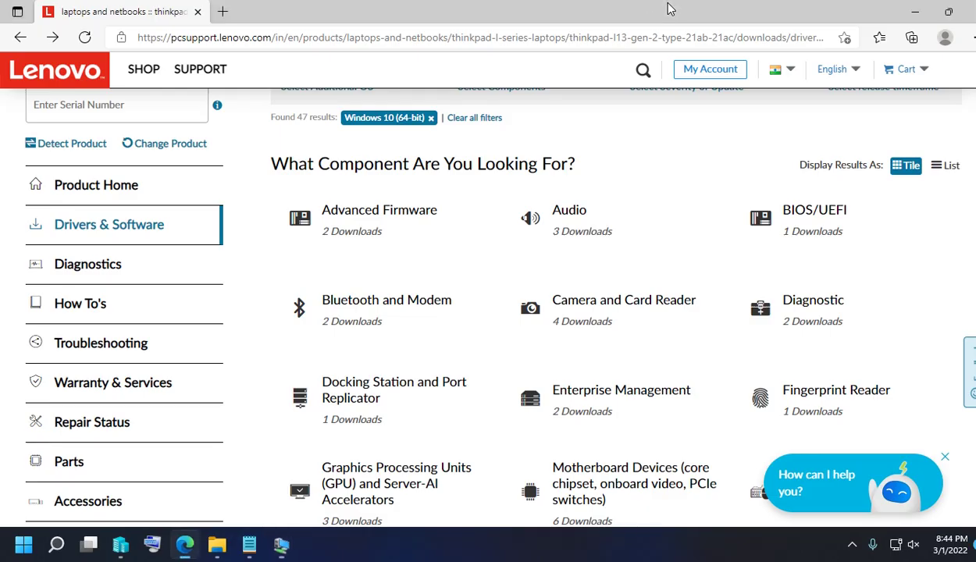
Return to the browser and search for "dell command integration suite for sccm" in a new tab
{"action": "left_click", "coordinate": [668, 8]}
{"action": "left_click", "coordinate": [223, 11]}
{"action": "left_click", "coordinate": [133, 9]}
{"action": "key", "text": "ctrl+Tab"}
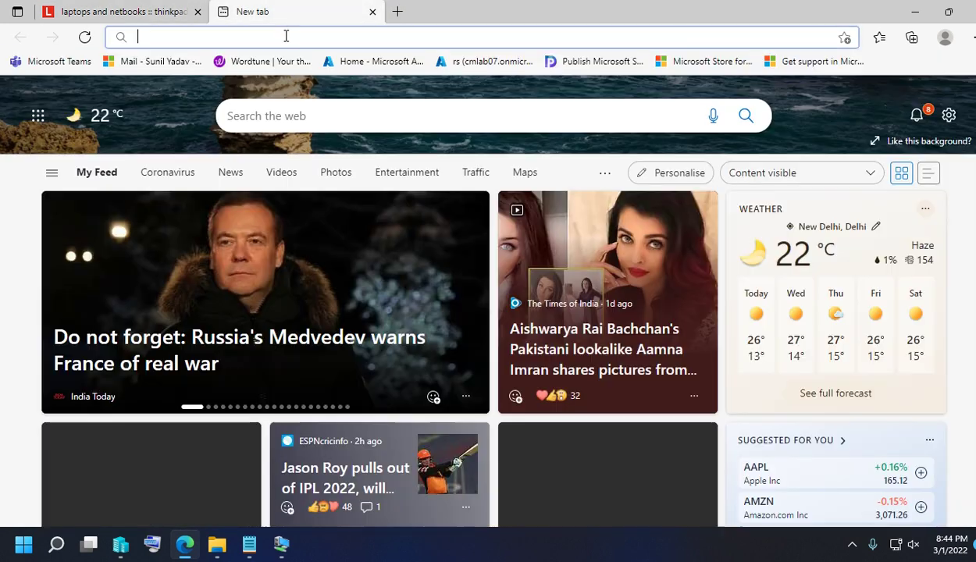
{"action": "left_click", "coordinate": [268, 36]}
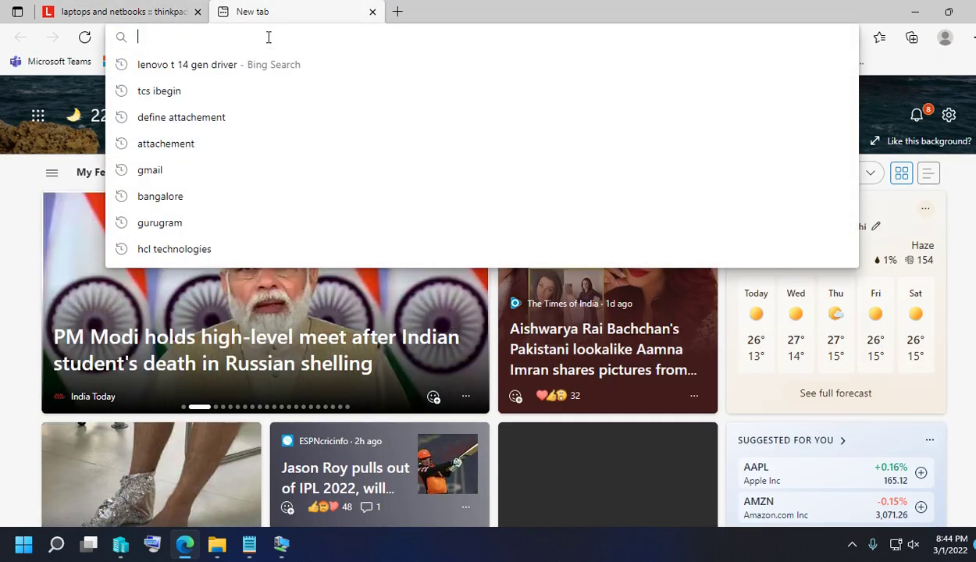
{"action": "type", "text": "dell command integration suite for sccm"}
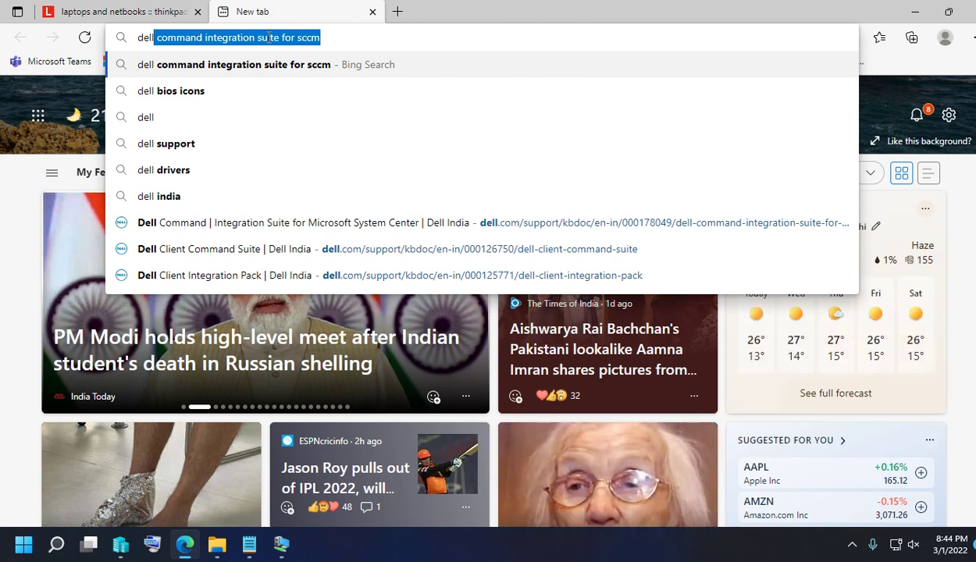
{"action": "key", "text": "Return"}
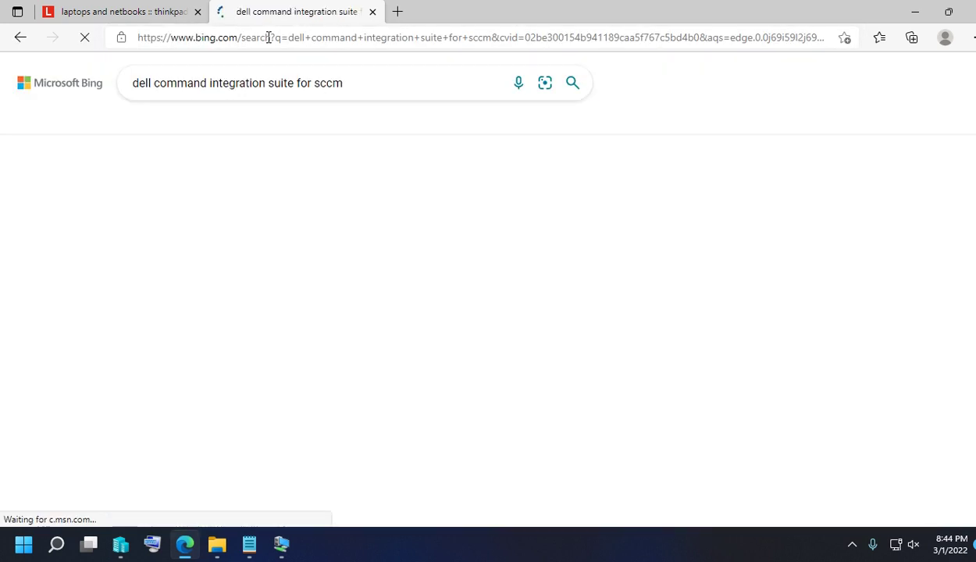
Change the web search to "dell drivers" and open Dell's Drivers & Downloads page from the results
{"action": "left_click_drag", "start_coordinate": [356, 71], "coordinate": [165, 67]}
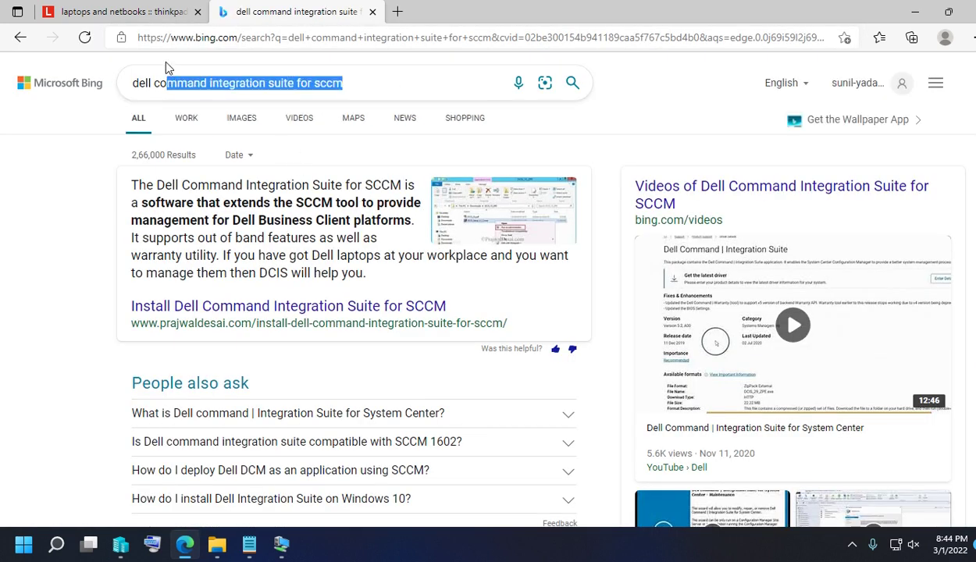
{"action": "key", "text": "BackSpace"}
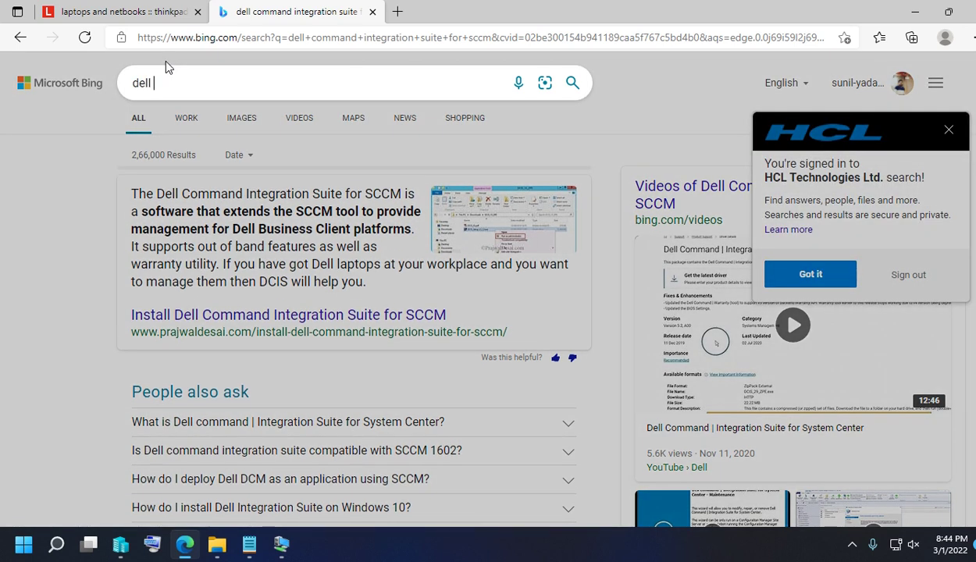
{"action": "type", "text": "d"}
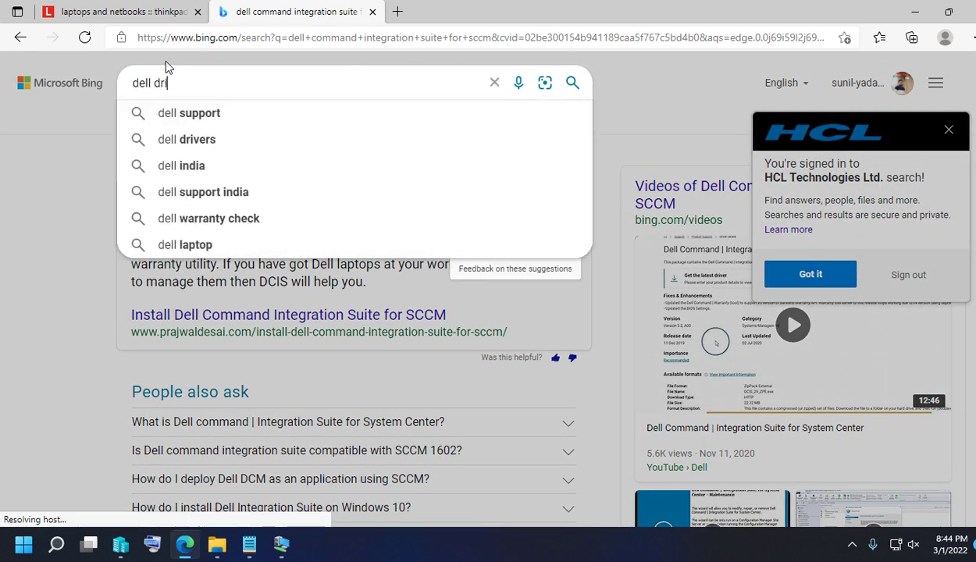
{"action": "type", "text": "ri"}
{"action": "left_click", "coordinate": [206, 116]}
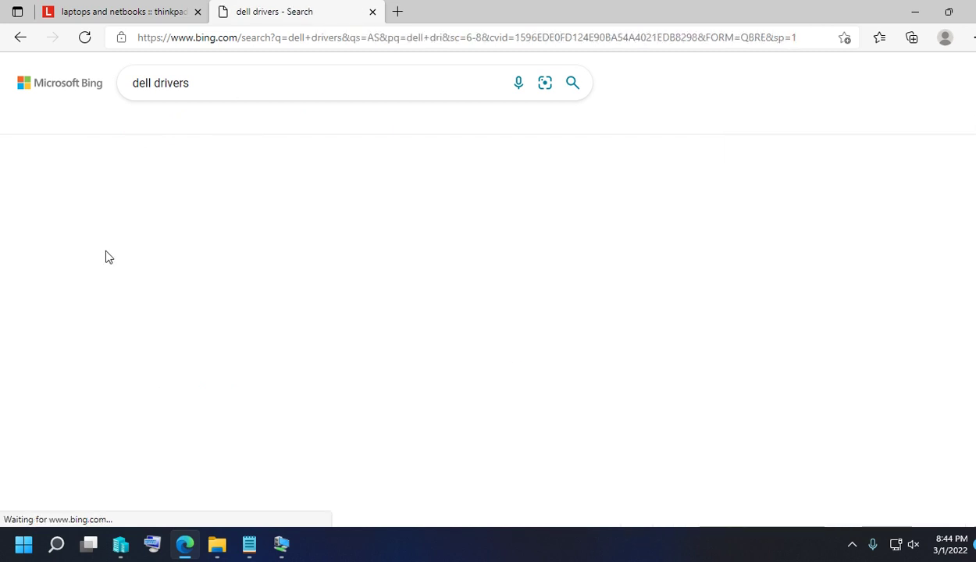
{"action": "left_click", "coordinate": [232, 185]}
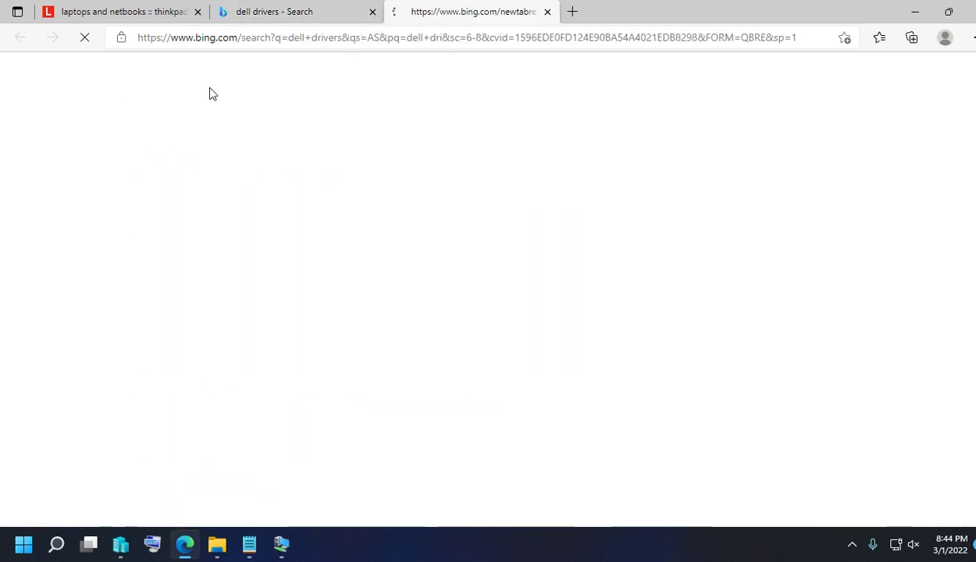
Review the Lenovo driver page, then return to the Dell support page and browse its laptop product families
{"action": "left_click", "coordinate": [113, 11]}
{"action": "scroll", "coordinate": [266, 274], "scroll_direction": "up", "scroll_amount": 5}
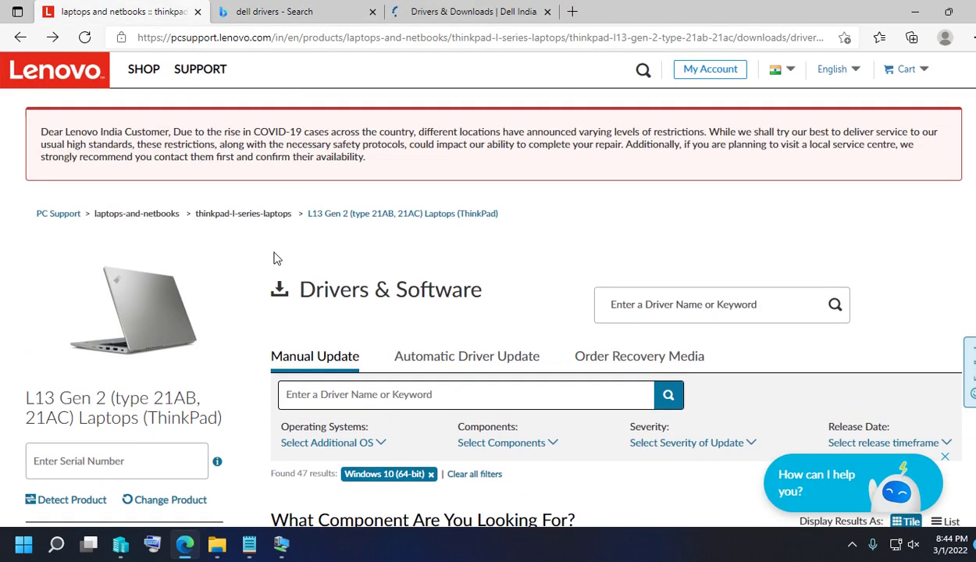
{"action": "left_click", "coordinate": [260, 17]}
{"action": "left_click", "coordinate": [419, 15]}
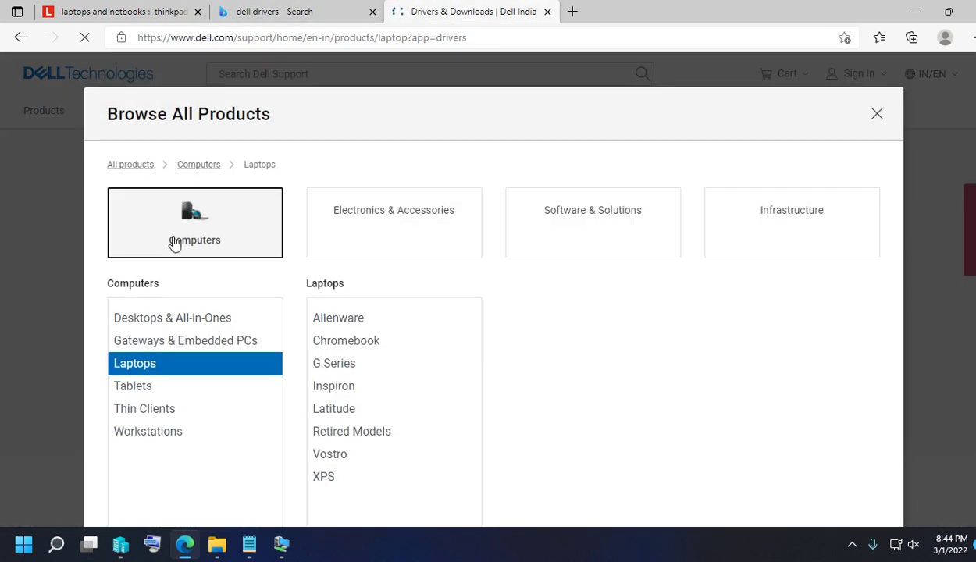
Close the product browser and look through Dell's Drivers & Downloads page
{"action": "left_click", "coordinate": [877, 112]}
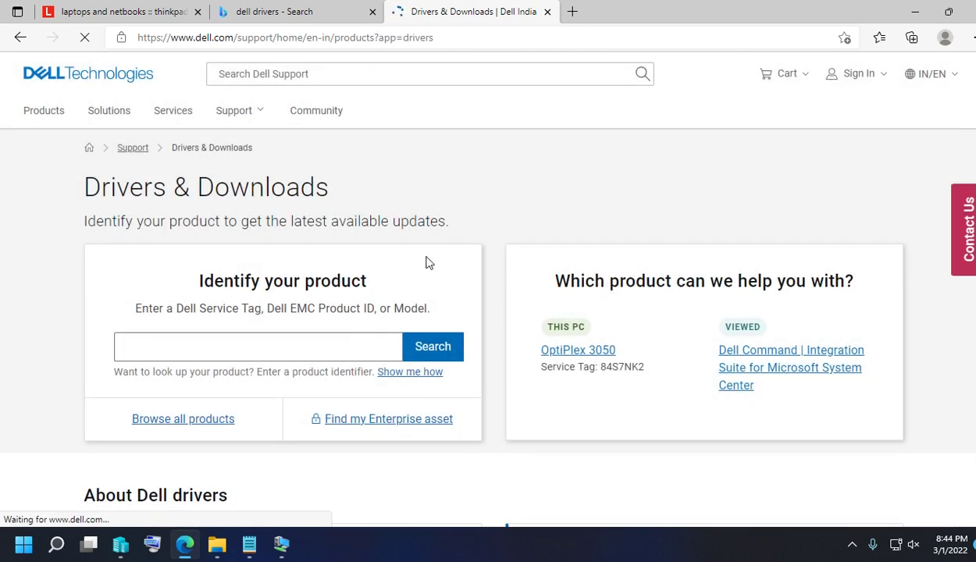
{"action": "scroll", "coordinate": [578, 312], "scroll_direction": "down", "scroll_amount": 5}
{"action": "scroll", "coordinate": [371, 196], "scroll_direction": "down", "scroll_amount": 7}
{"action": "scroll", "coordinate": [372, 201], "scroll_direction": "up", "scroll_amount": 2}
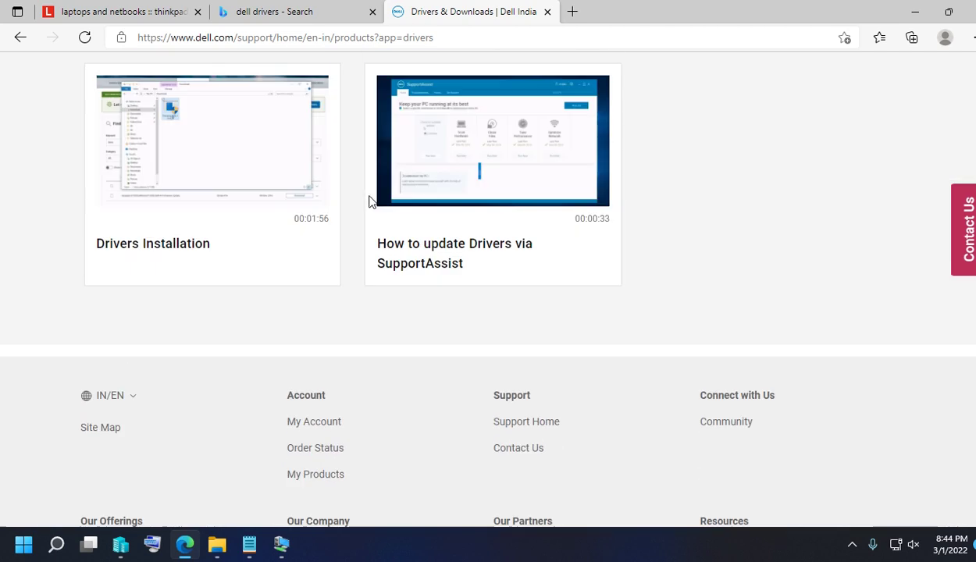
Look over the Dell driver page, close it, and review the "dell drivers" search results
{"action": "scroll", "coordinate": [370, 202], "scroll_direction": "up", "scroll_amount": 1}
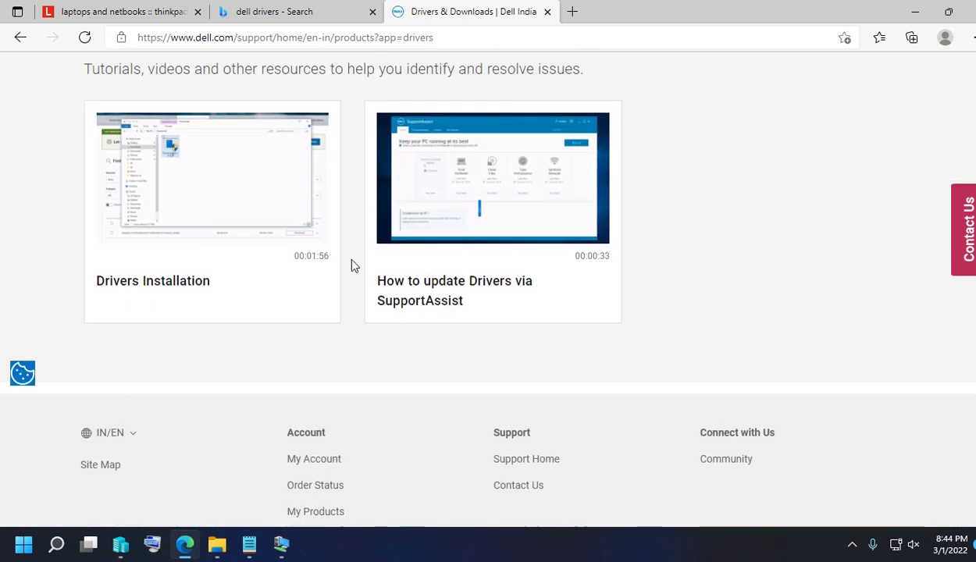
{"action": "scroll", "coordinate": [186, 185], "scroll_direction": "up", "scroll_amount": 3}
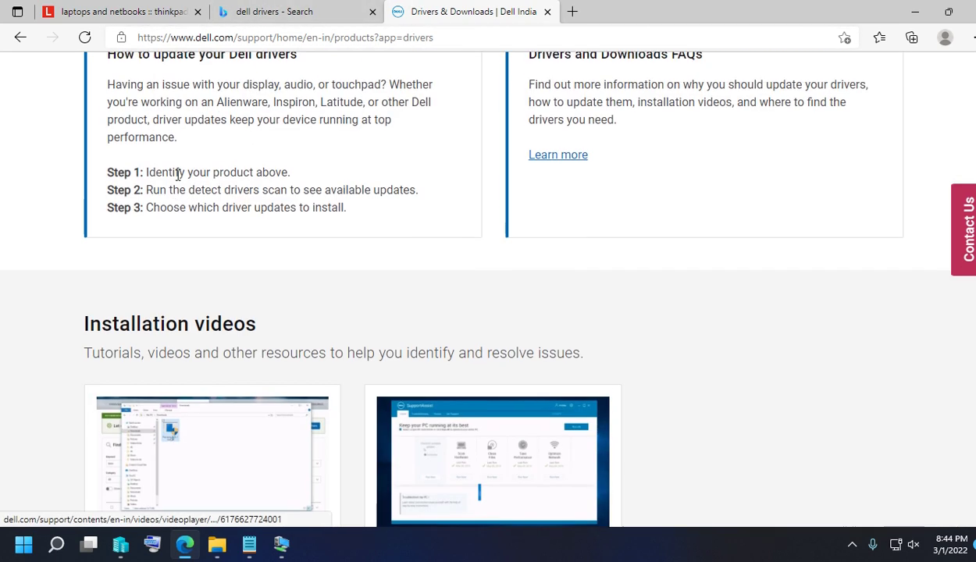
{"action": "left_click", "coordinate": [548, 13]}
{"action": "scroll", "coordinate": [367, 269], "scroll_direction": "down", "scroll_amount": 6}
{"action": "scroll", "coordinate": [367, 269], "scroll_direction": "up", "scroll_amount": 5}
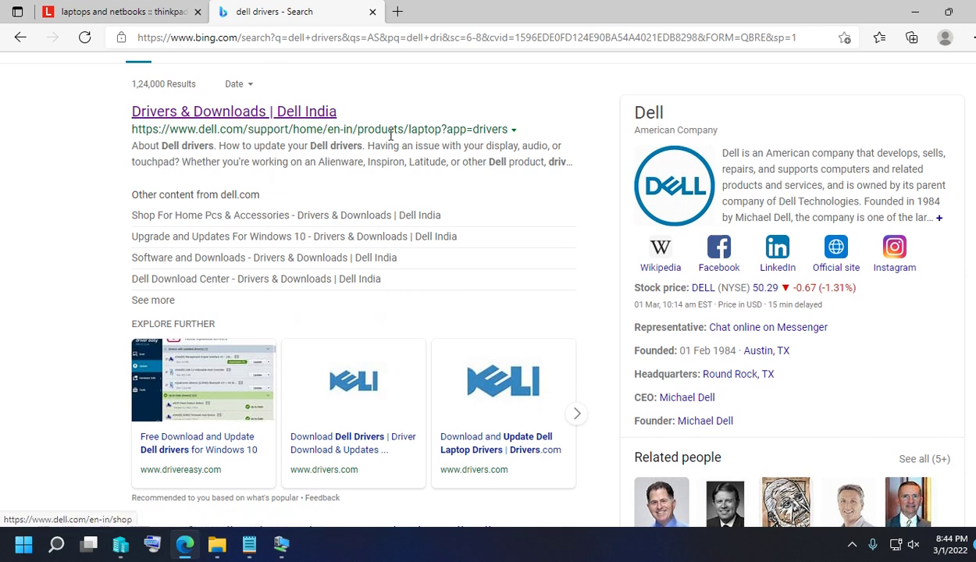
Reopen Dell's Drivers & Downloads page from the search results and browse its products to the Latitude laptop series
{"action": "left_click", "coordinate": [267, 116]}
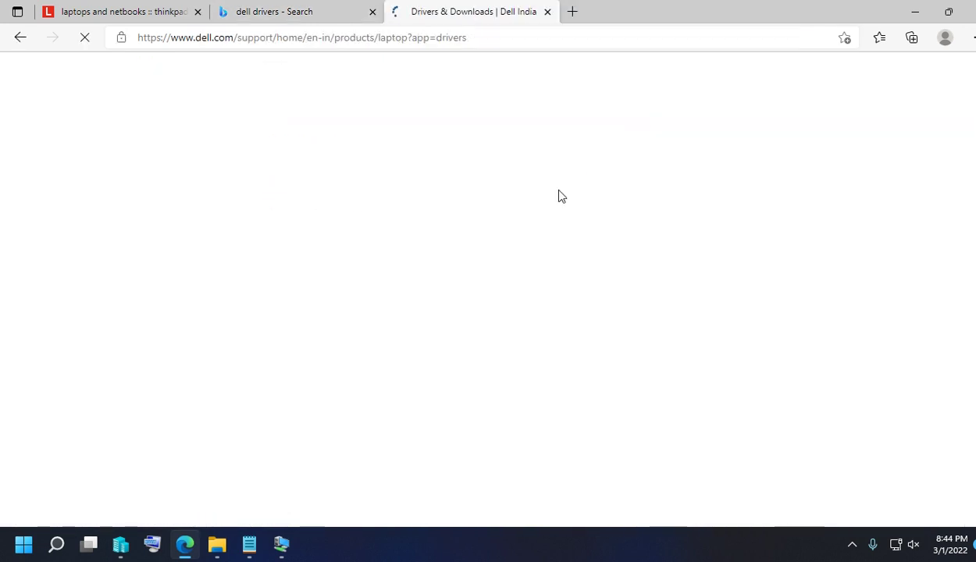
{"action": "scroll", "coordinate": [557, 194], "scroll_direction": "down", "scroll_amount": 5}
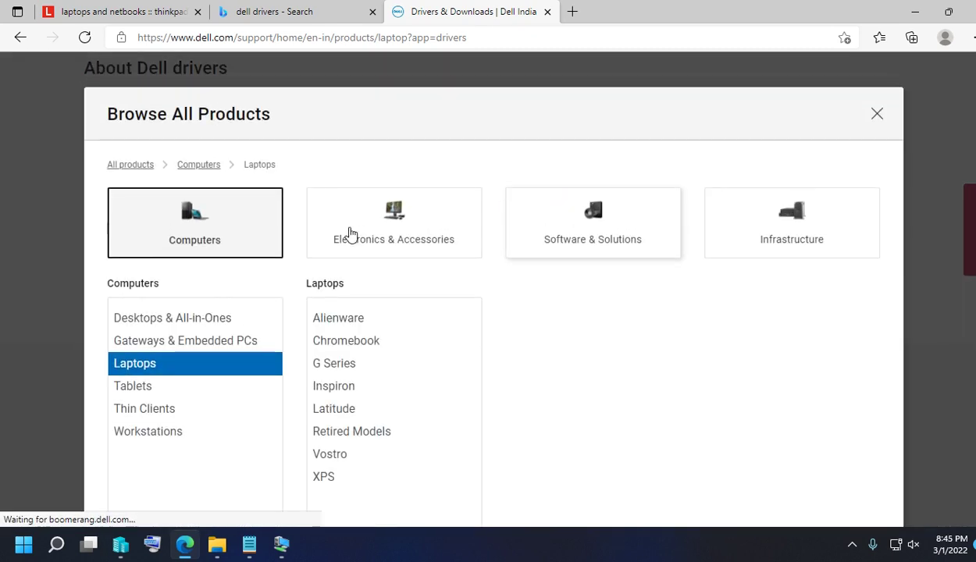
{"action": "left_click", "coordinate": [202, 233]}
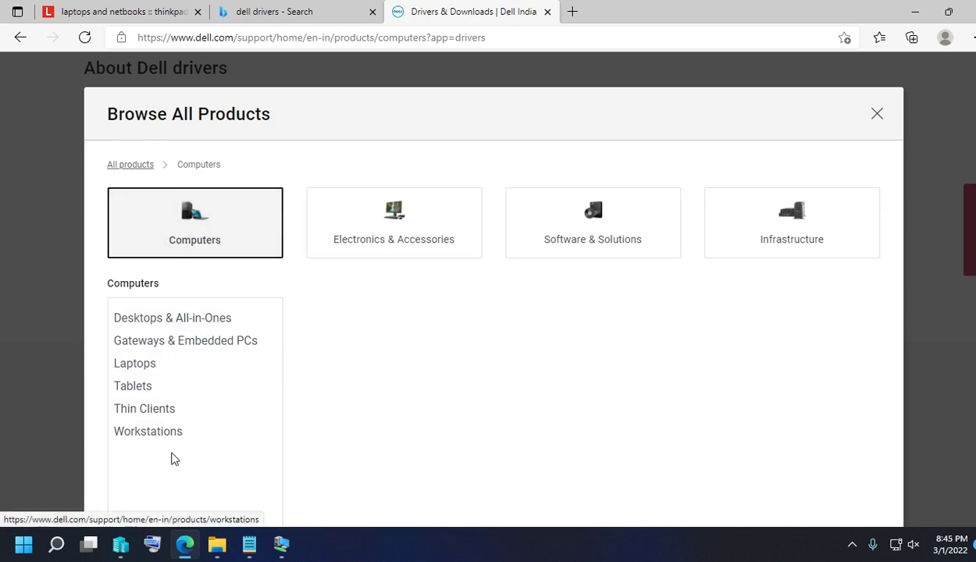
{"action": "left_click", "coordinate": [142, 365]}
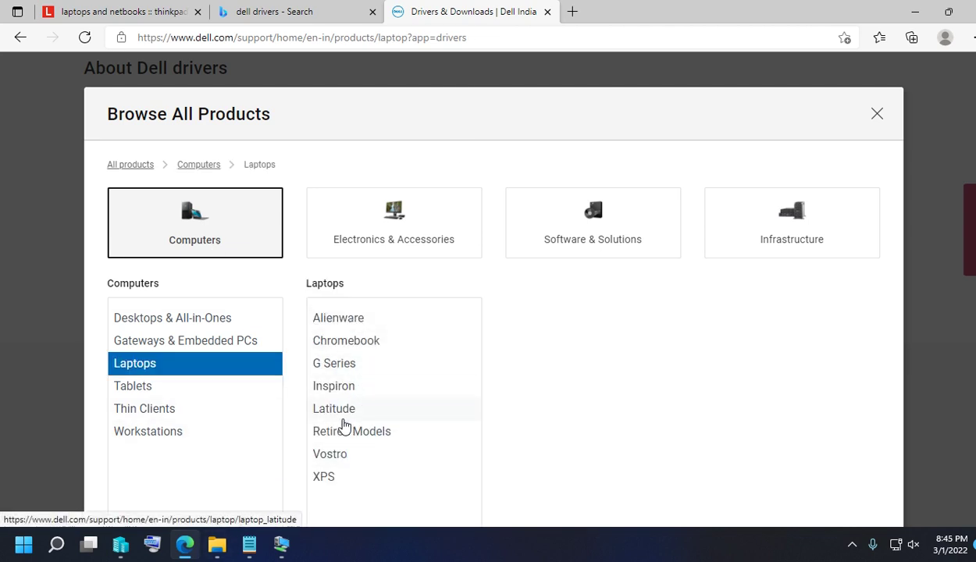
{"action": "left_click", "coordinate": [342, 418]}
{"action": "scroll", "coordinate": [463, 416], "scroll_direction": "down", "scroll_amount": 2}
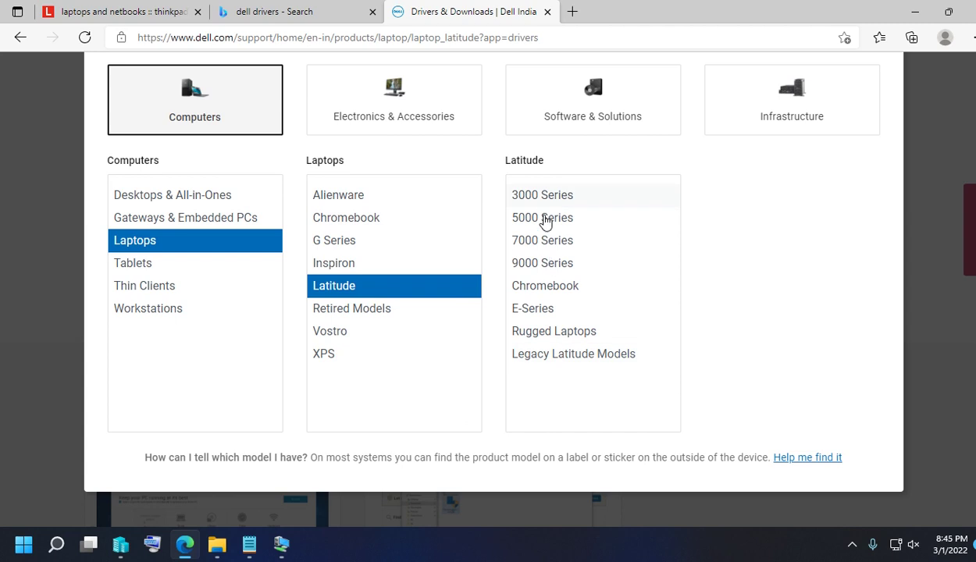
Close the Dell page and switch from the Lenovo driver page to the remote SCCM session to check the driver import
{"action": "left_click", "coordinate": [547, 12]}
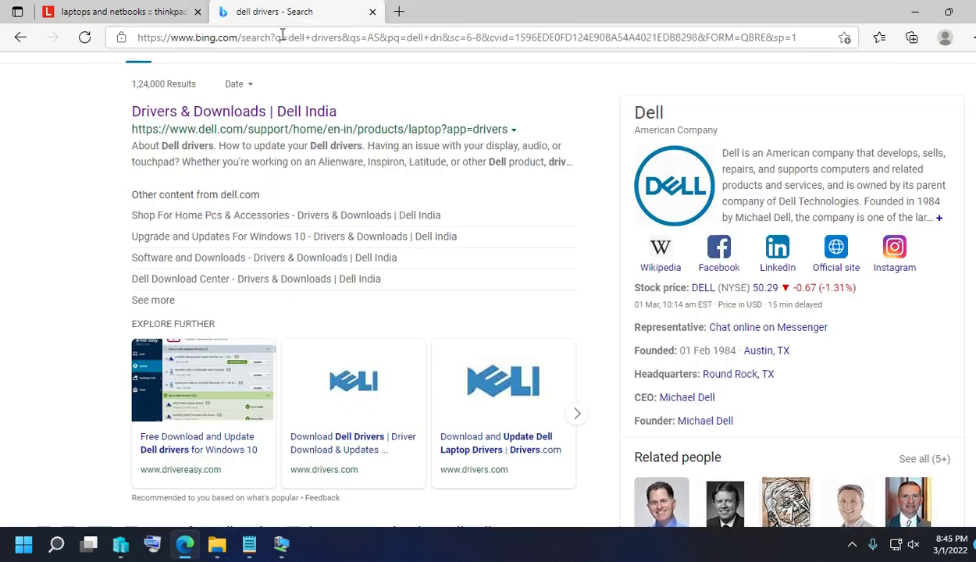
{"action": "left_click", "coordinate": [125, 12]}
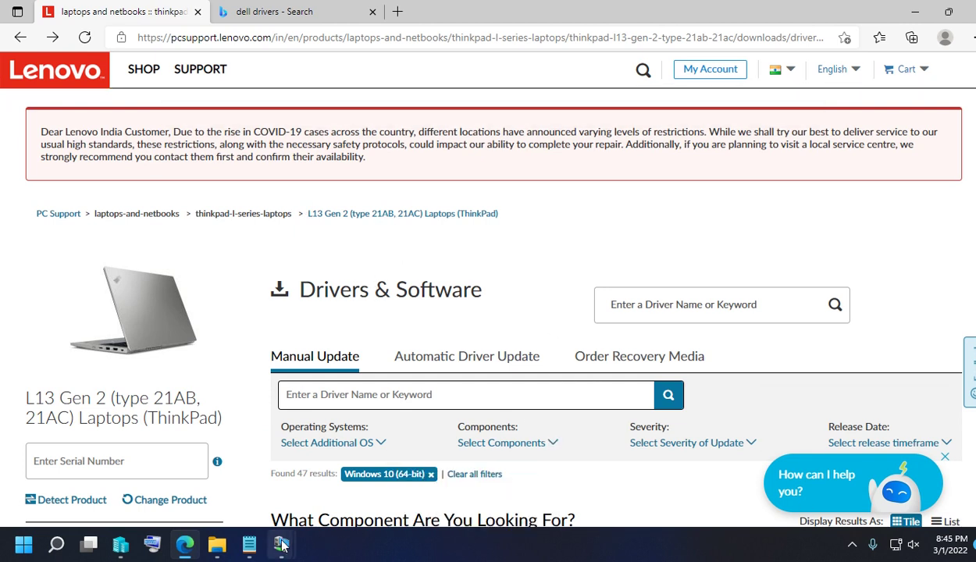
{"action": "mouse_move", "coordinate": [282, 544]}
{"action": "left_click", "coordinate": [353, 422]}
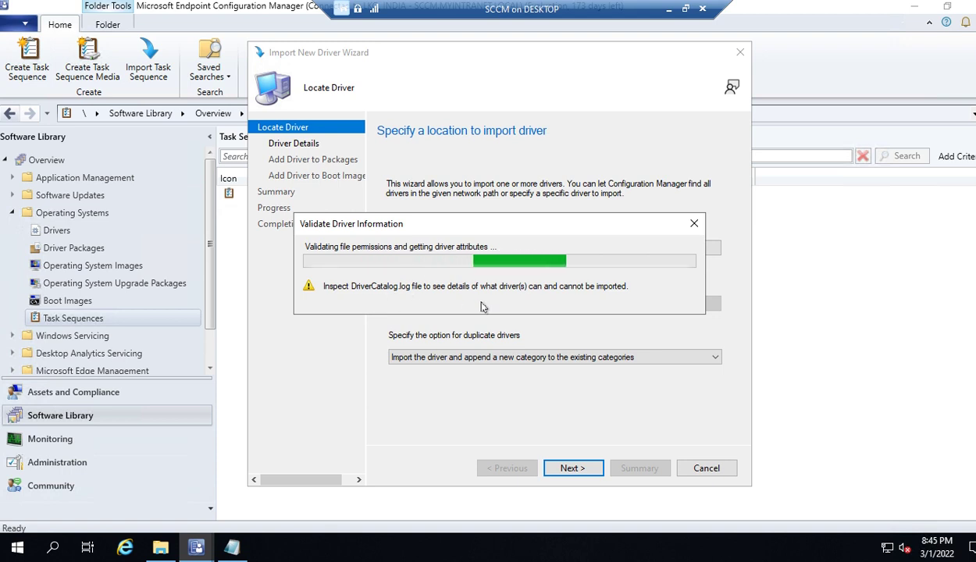
Check the size and contents of the lenovo t14 driver folder in its properties, and close File Explorer
{"action": "left_click", "coordinate": [171, 550]}
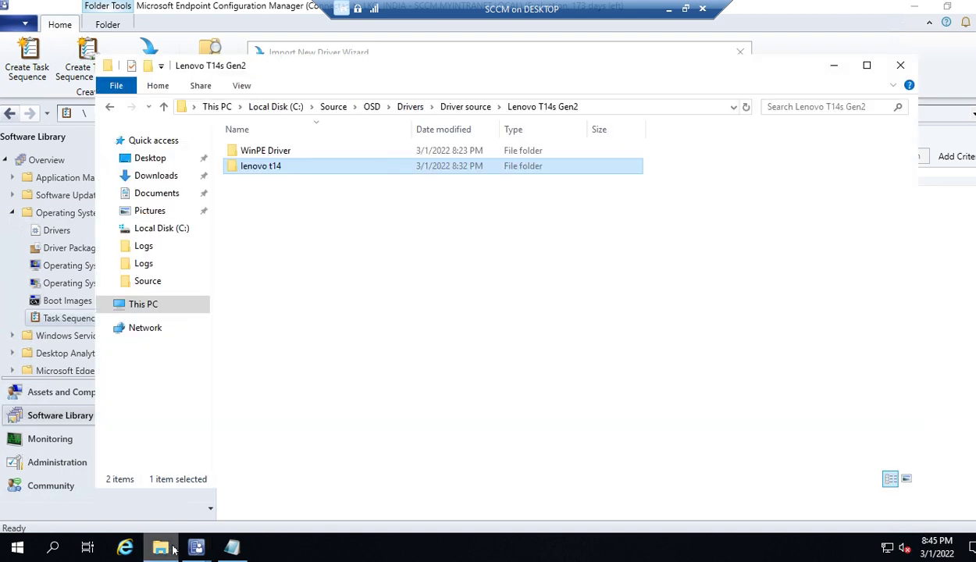
{"action": "right_click", "coordinate": [255, 167]}
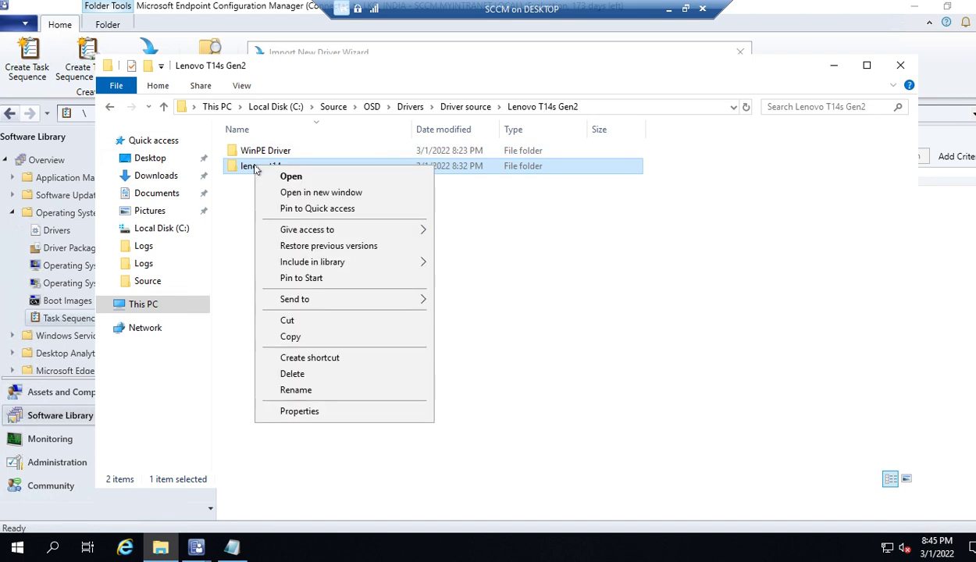
{"action": "left_click", "coordinate": [322, 410]}
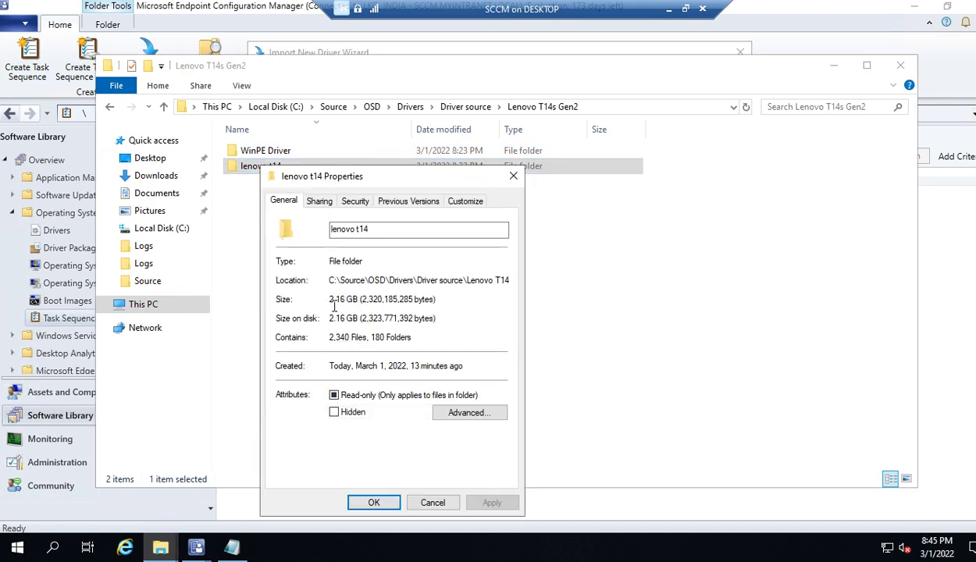
{"action": "left_click", "coordinate": [391, 499]}
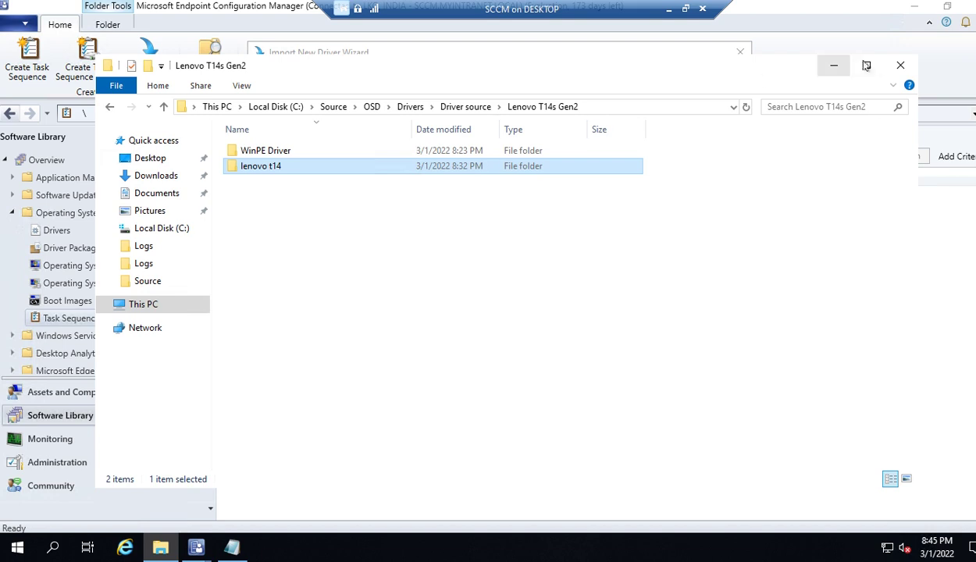
{"action": "left_click", "coordinate": [901, 65]}
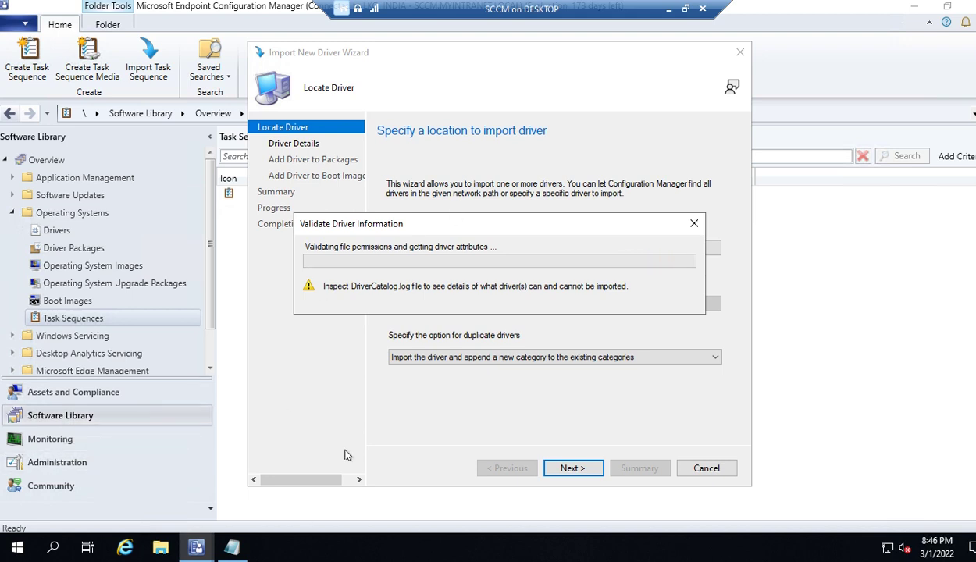
Look through the Assets and Compliance, Administration and Monitoring workspaces, then check the Import New Driver Wizard and the Drivers console window
{"action": "left_click", "coordinate": [75, 415]}
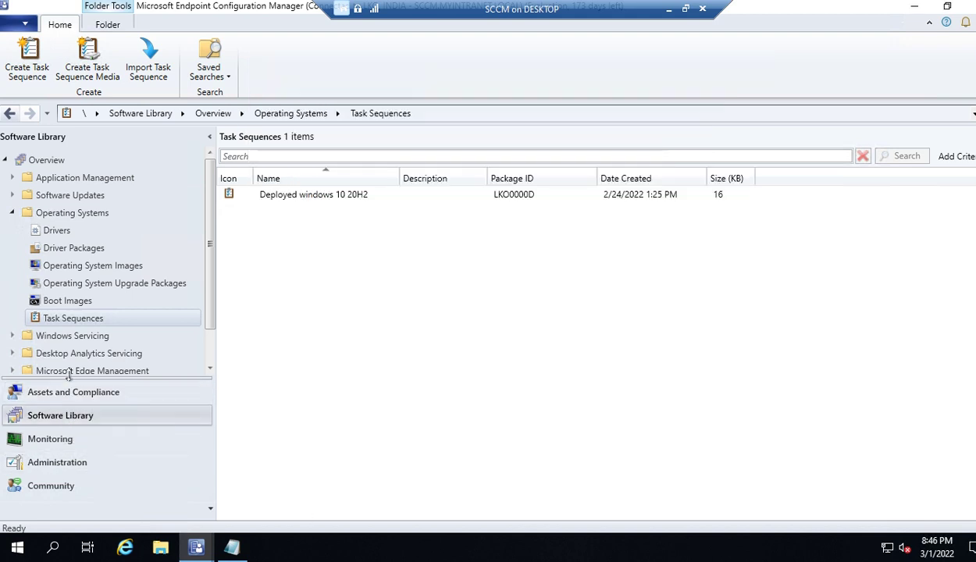
{"action": "left_click", "coordinate": [73, 392]}
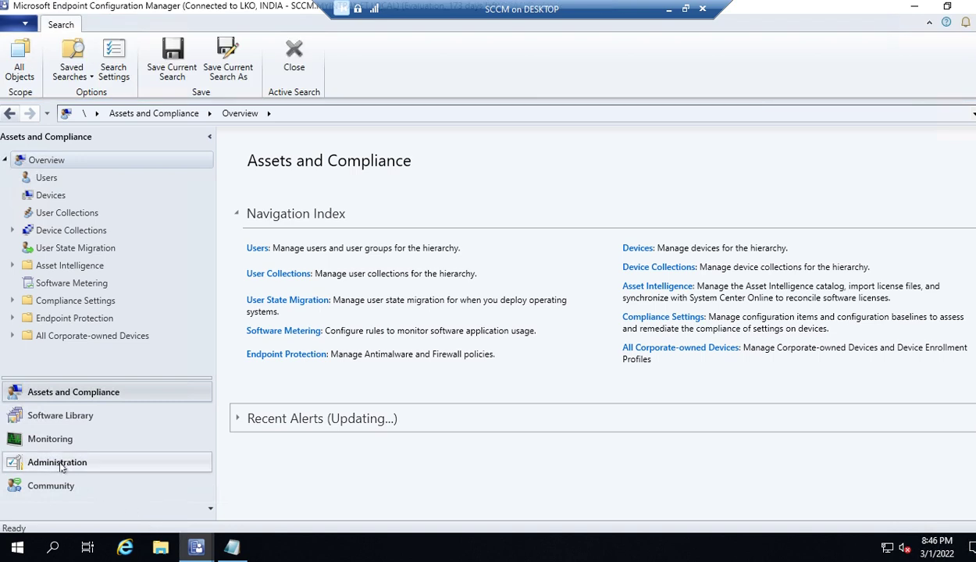
{"action": "left_click", "coordinate": [61, 464]}
{"action": "left_click", "coordinate": [66, 441]}
{"action": "left_click", "coordinate": [71, 465]}
{"action": "mouse_move", "coordinate": [196, 547]}
{"action": "left_click", "coordinate": [395, 478]}
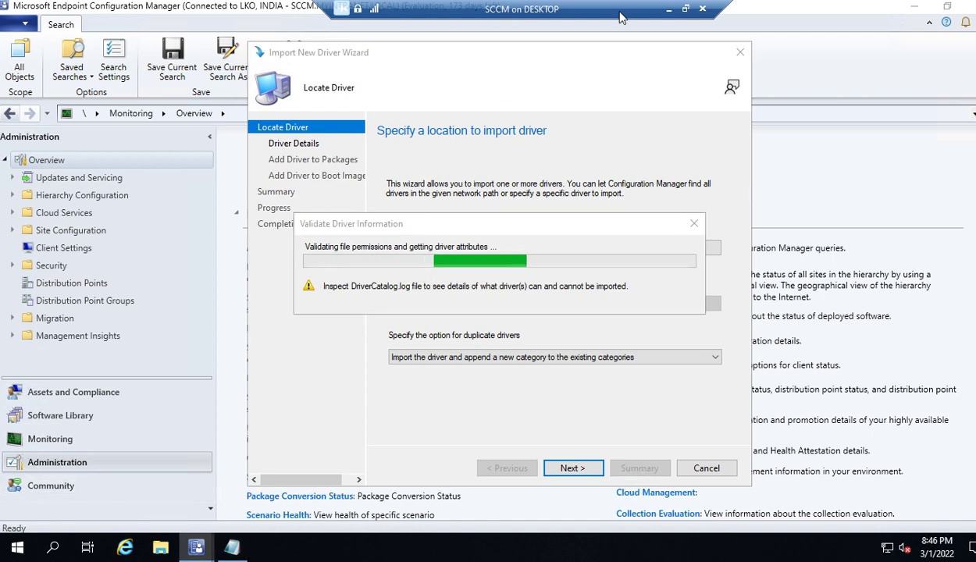
{"action": "mouse_move", "coordinate": [196, 545]}
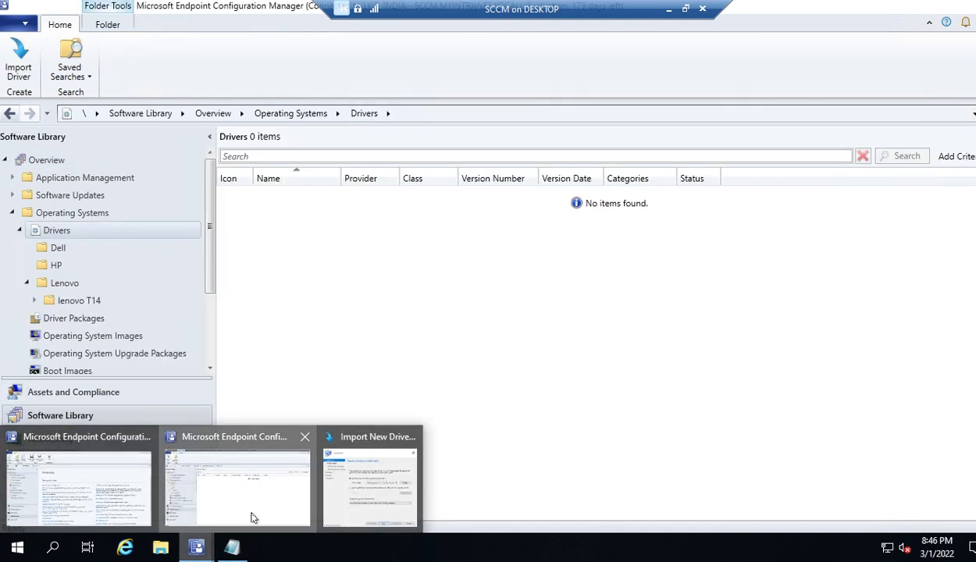
{"action": "left_click", "coordinate": [252, 511]}
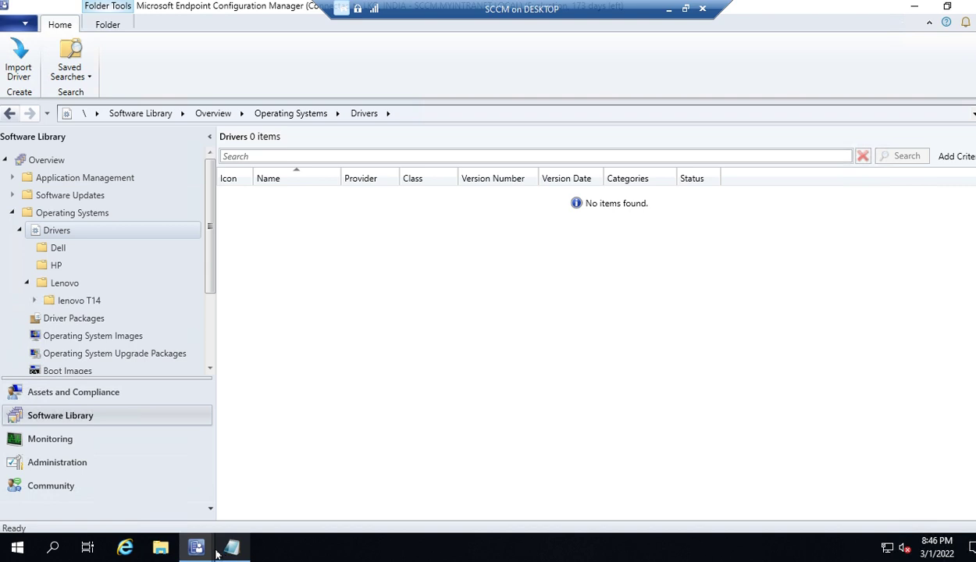
In the other console window, open the "Deployed windows 10 20H2" task sequence from Software Library for editing
{"action": "mouse_move", "coordinate": [199, 547]}
{"action": "left_click", "coordinate": [78, 481]}
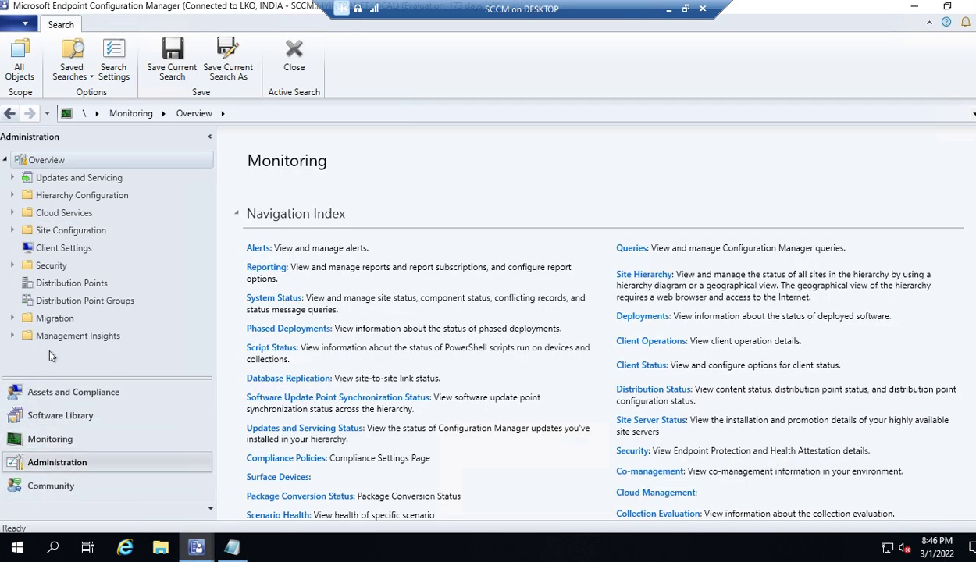
{"action": "left_click", "coordinate": [60, 416]}
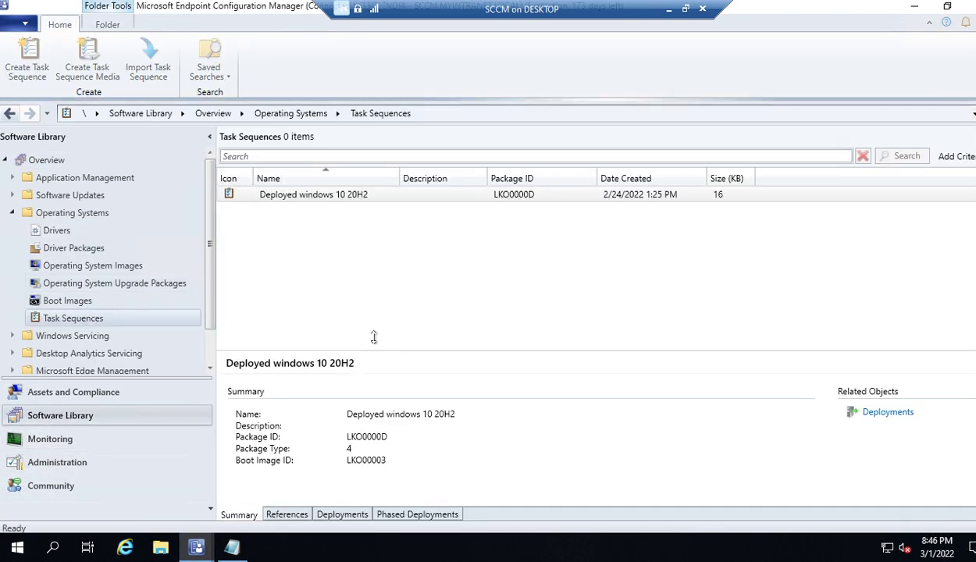
{"action": "left_click", "coordinate": [67, 302]}
{"action": "left_click", "coordinate": [74, 317]}
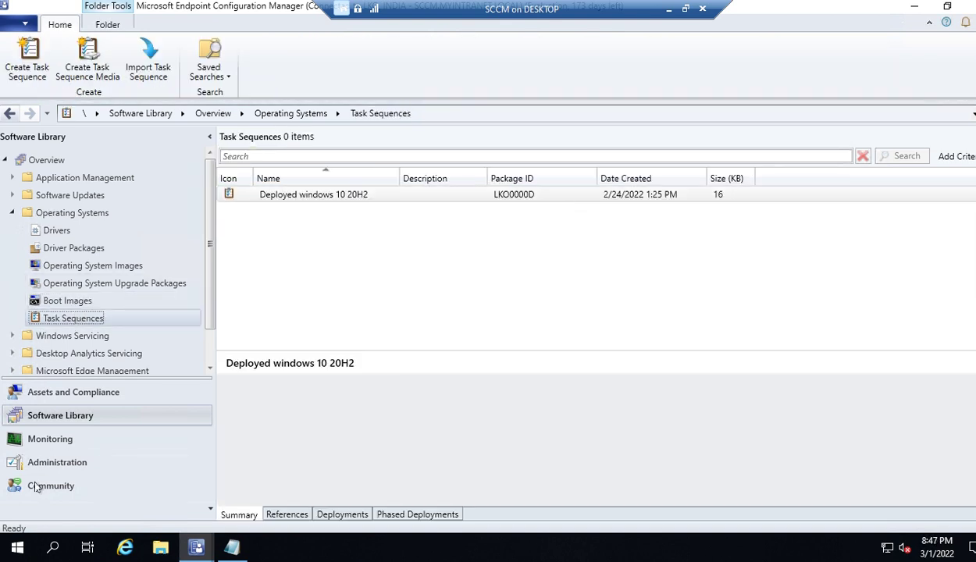
{"action": "left_click", "coordinate": [332, 194]}
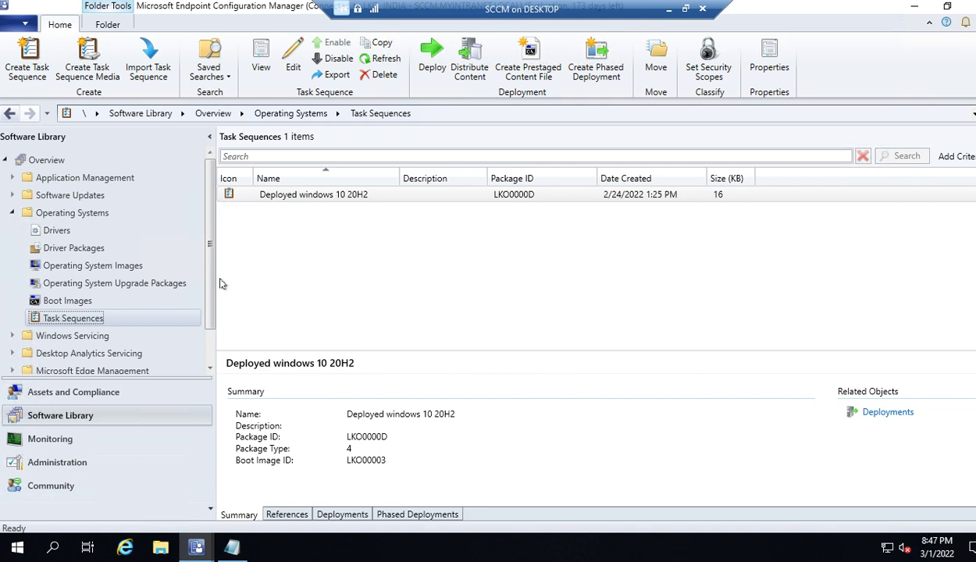
{"action": "right_click", "coordinate": [315, 196]}
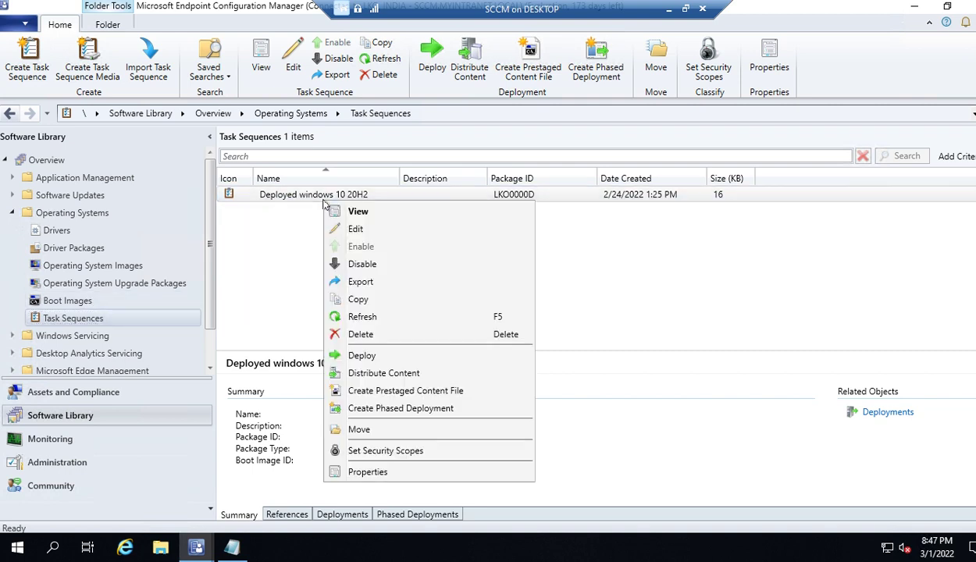
{"action": "left_click", "coordinate": [356, 229]}
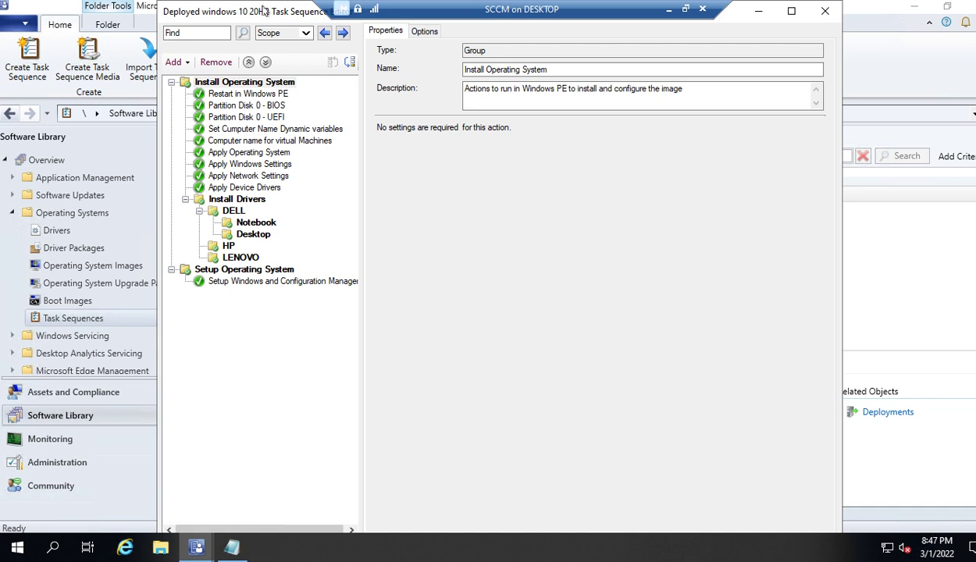
{"action": "left_click_drag", "start_coordinate": [264, 11], "coordinate": [301, 44]}
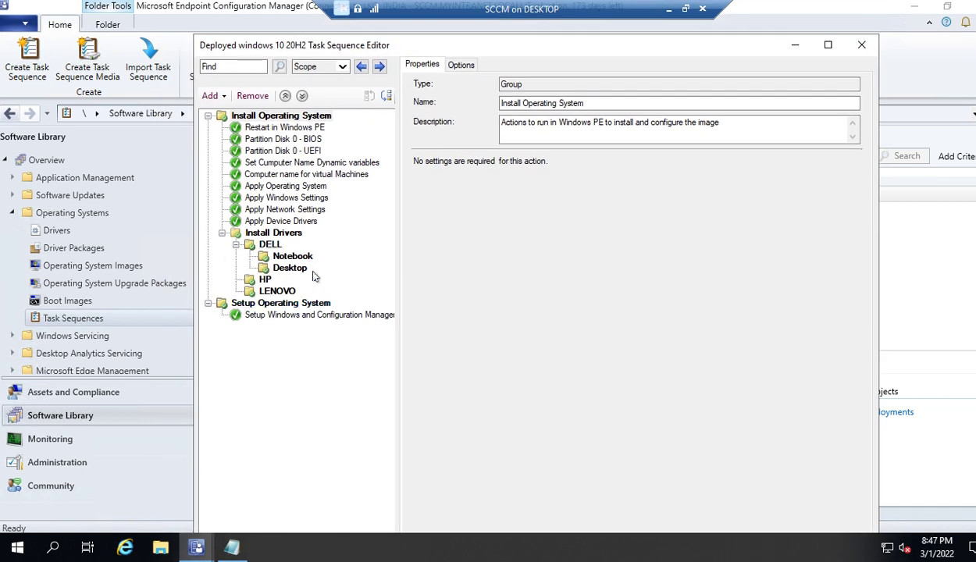
Review the Install Drivers group and its DELL, Notebook, Desktop and LENOVO groups in the task sequence
{"action": "left_click", "coordinate": [274, 233]}
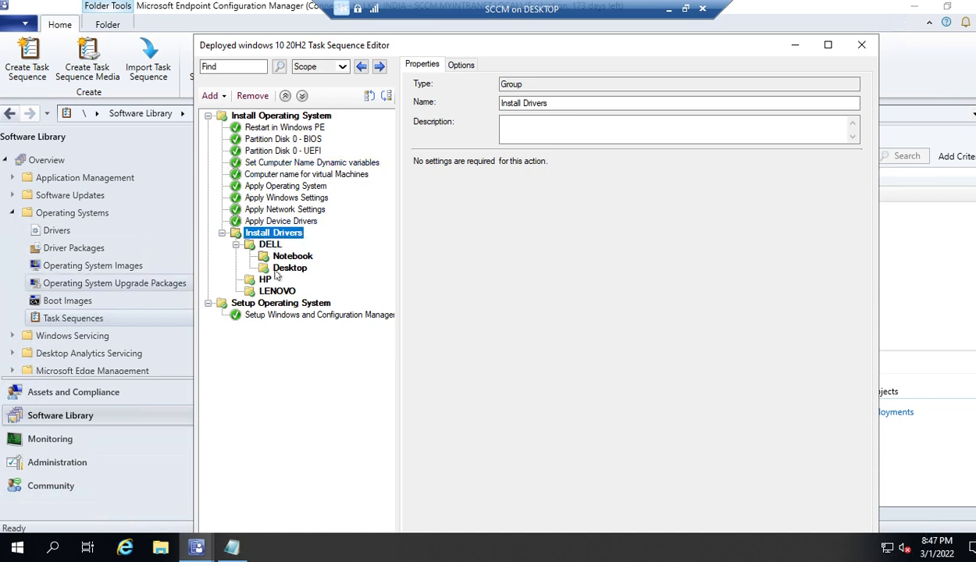
{"action": "left_click", "coordinate": [266, 246]}
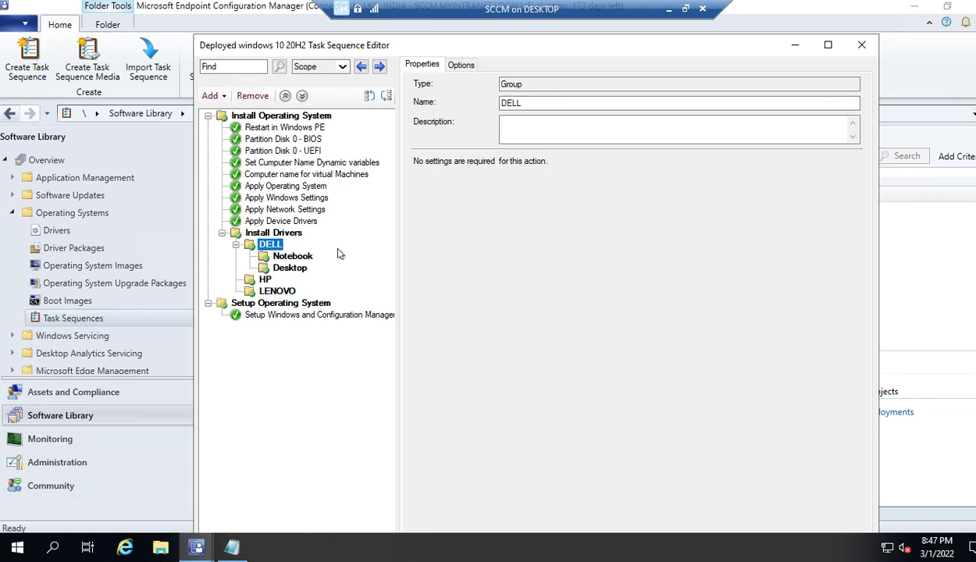
{"action": "left_click", "coordinate": [291, 258]}
{"action": "left_click", "coordinate": [290, 268]}
{"action": "left_click", "coordinate": [273, 291]}
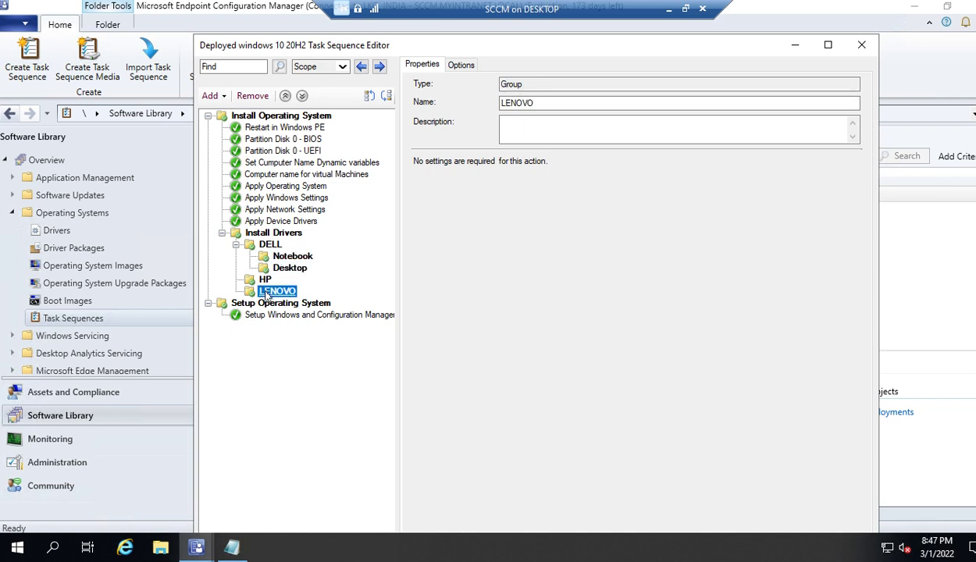
Add a new group under LENOVO in the task sequence and name it "Notbook"
{"action": "right_click", "coordinate": [274, 292]}
{"action": "left_click", "coordinate": [504, 297]}
{"action": "left_click", "coordinate": [279, 293]}
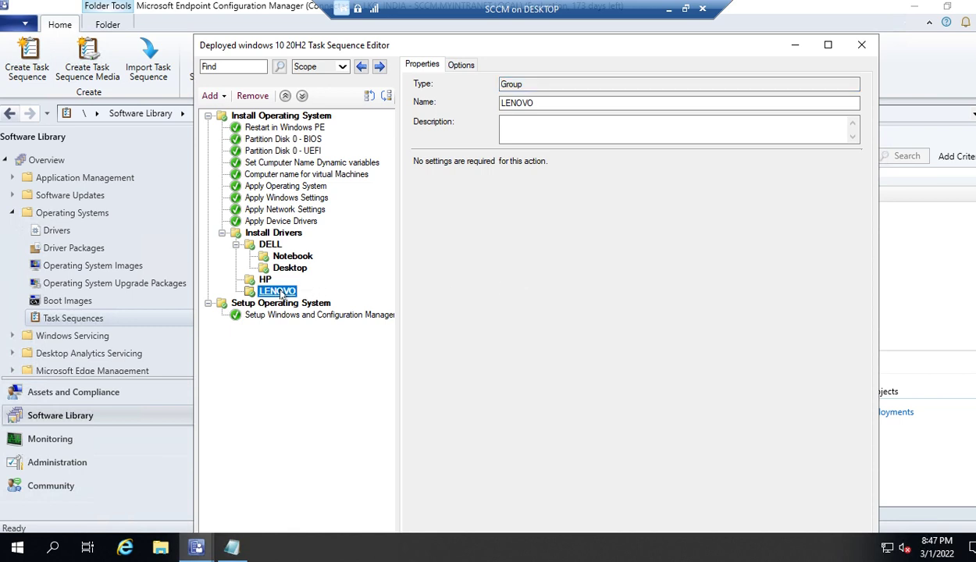
{"action": "left_click", "coordinate": [211, 96]}
{"action": "left_click", "coordinate": [247, 114]}
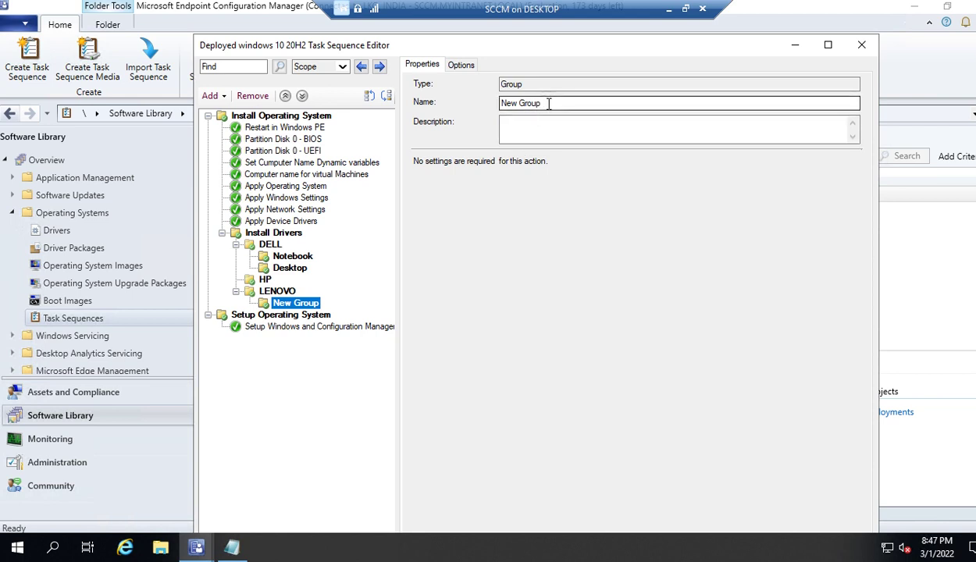
{"action": "left_click_drag", "start_coordinate": [545, 103], "coordinate": [484, 110]}
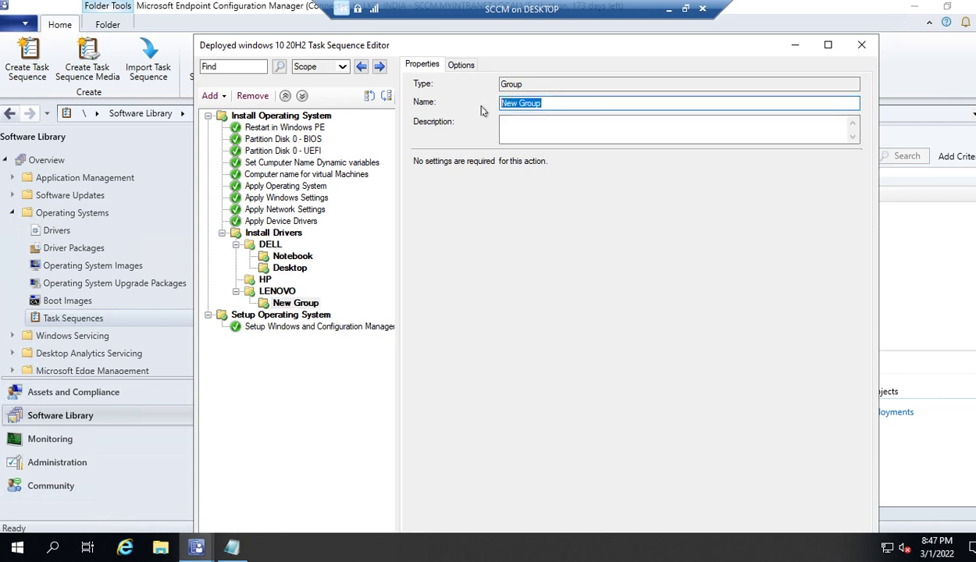
{"action": "key", "text": "BackSpace"}
{"action": "type", "text": "Notbook"}
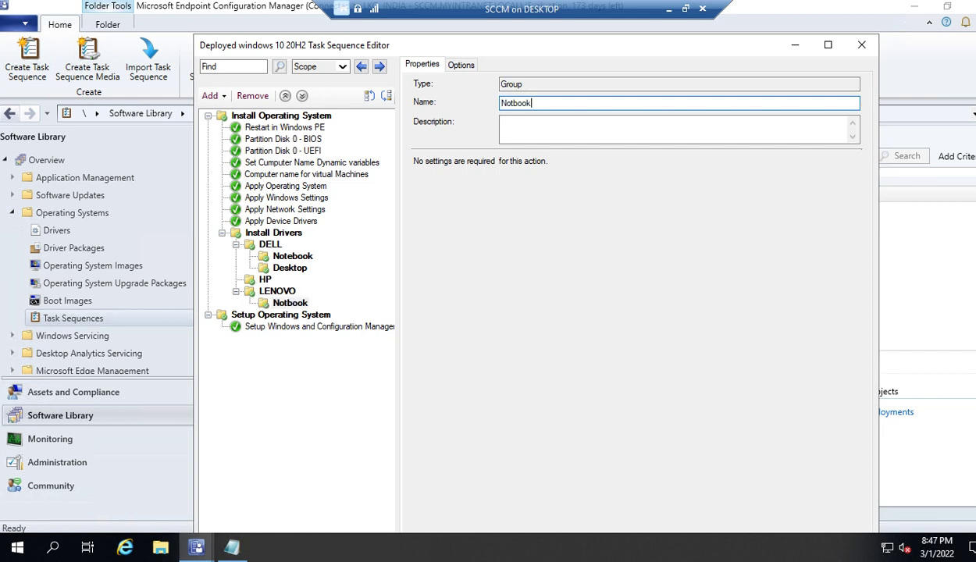
Correct the name of the "Notbook" group under LENOVO to "Notebook"
{"action": "key", "text": "BackSpace"}
{"action": "key", "text": "BackSpace"}
{"action": "key", "text": "BackSpace"}
{"action": "left_click", "coordinate": [211, 96]}
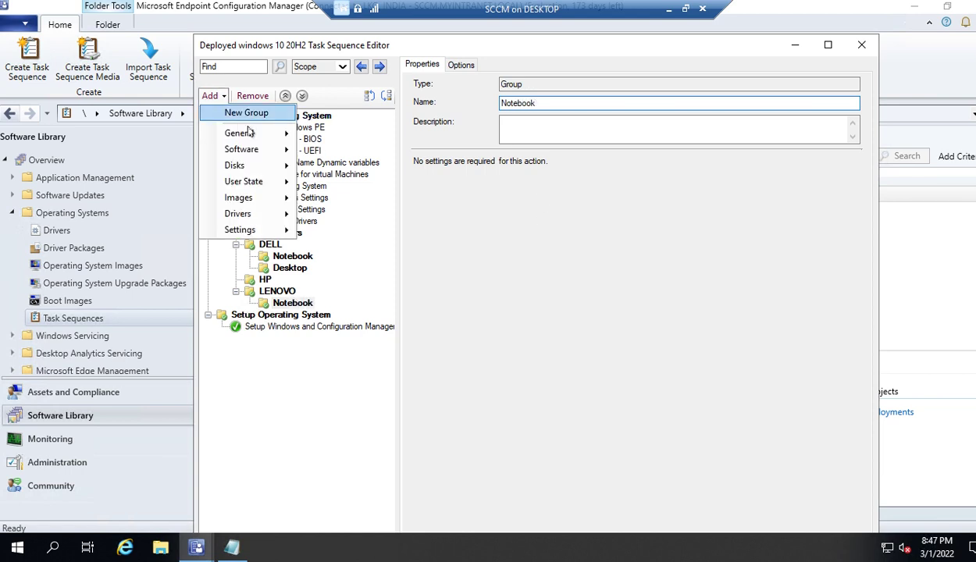
{"action": "left_click", "coordinate": [247, 118]}
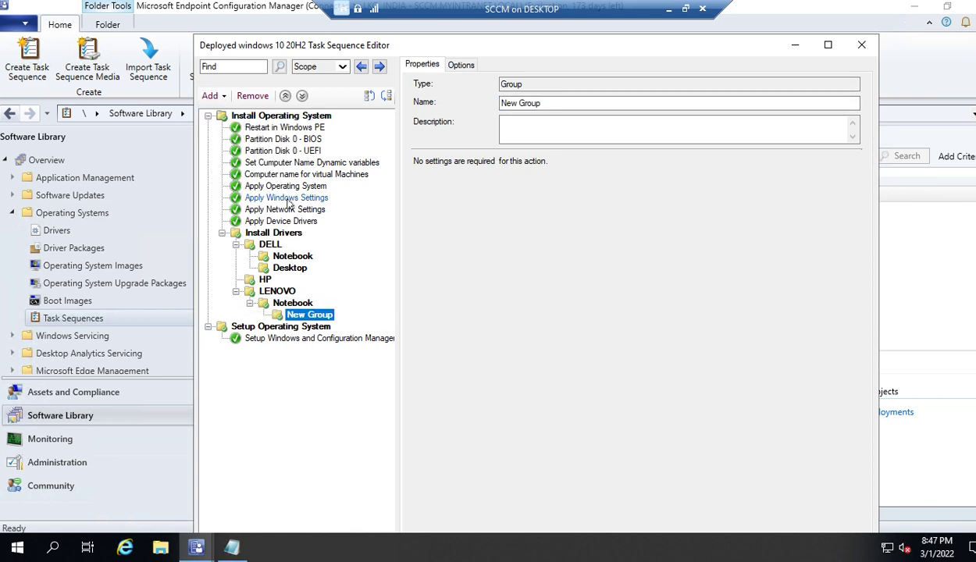
{"action": "right_click", "coordinate": [293, 313]}
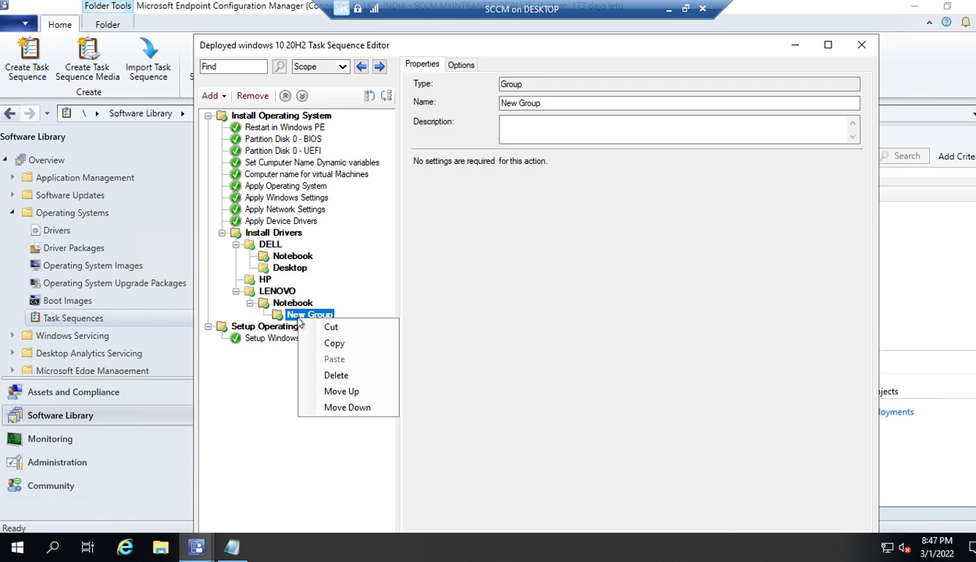
{"action": "left_click", "coordinate": [329, 373]}
{"action": "left_click", "coordinate": [550, 328]}
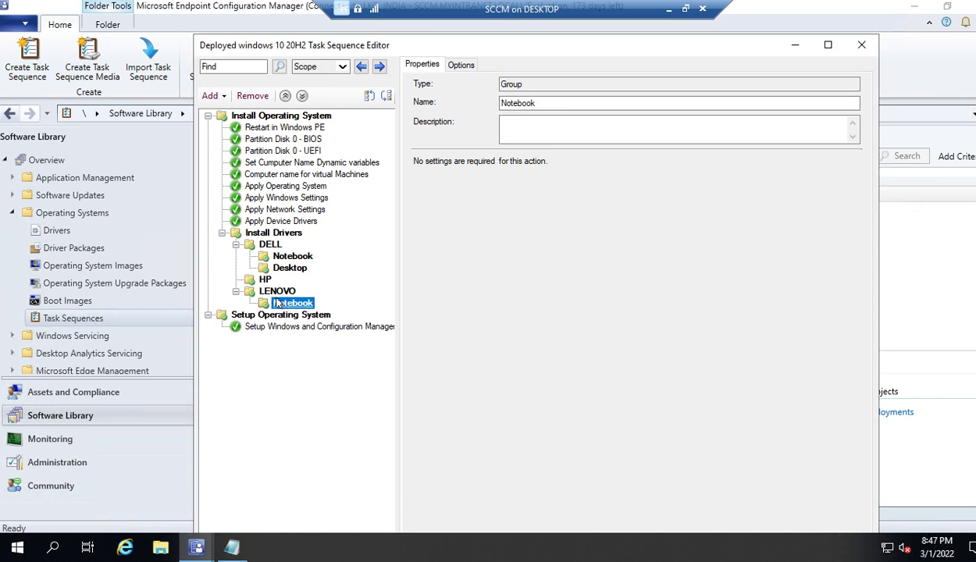
Add another new group under LENOVO and rename the existing Notebook group there as "Desktop"
{"action": "left_click", "coordinate": [275, 292]}
{"action": "left_click", "coordinate": [211, 95]}
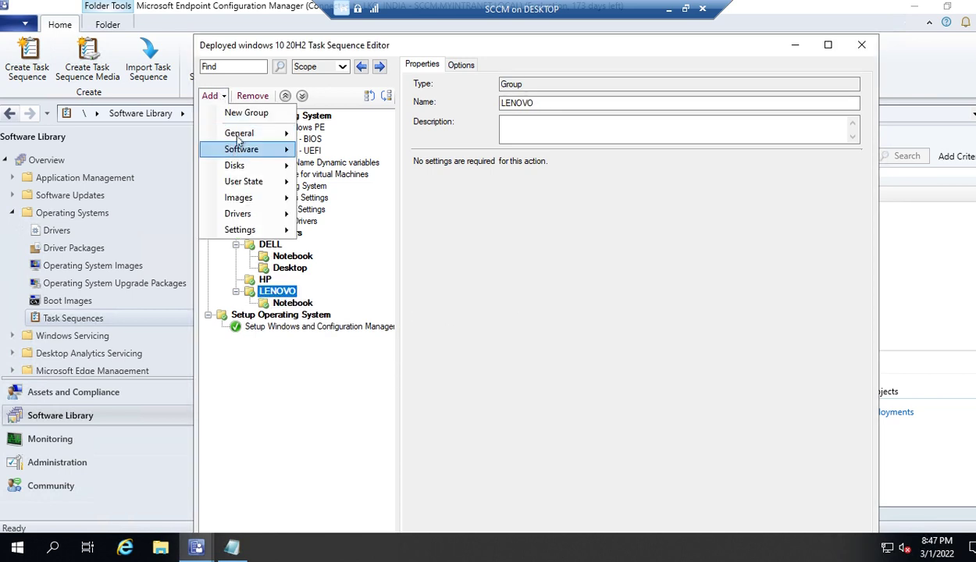
{"action": "left_click", "coordinate": [236, 110]}
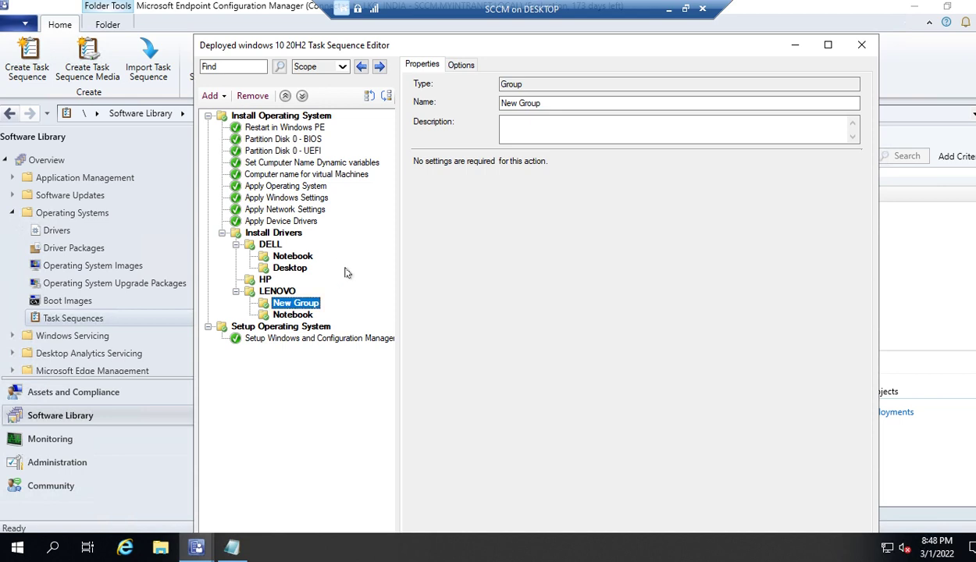
{"action": "key", "text": "d"}
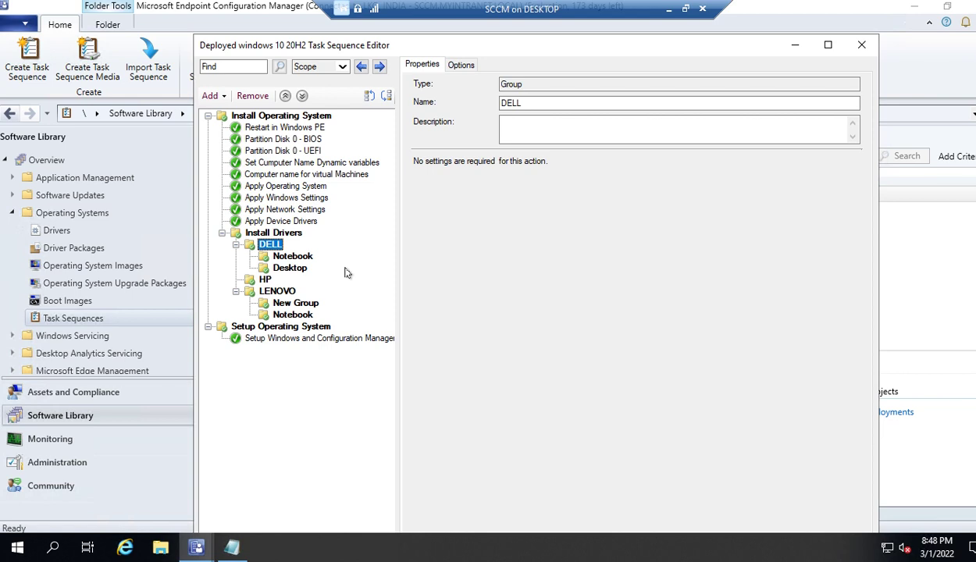
{"action": "left_click", "coordinate": [293, 315]}
{"action": "left_click_drag", "start_coordinate": [539, 103], "coordinate": [467, 103]}
{"action": "type", "text": "Desk"}
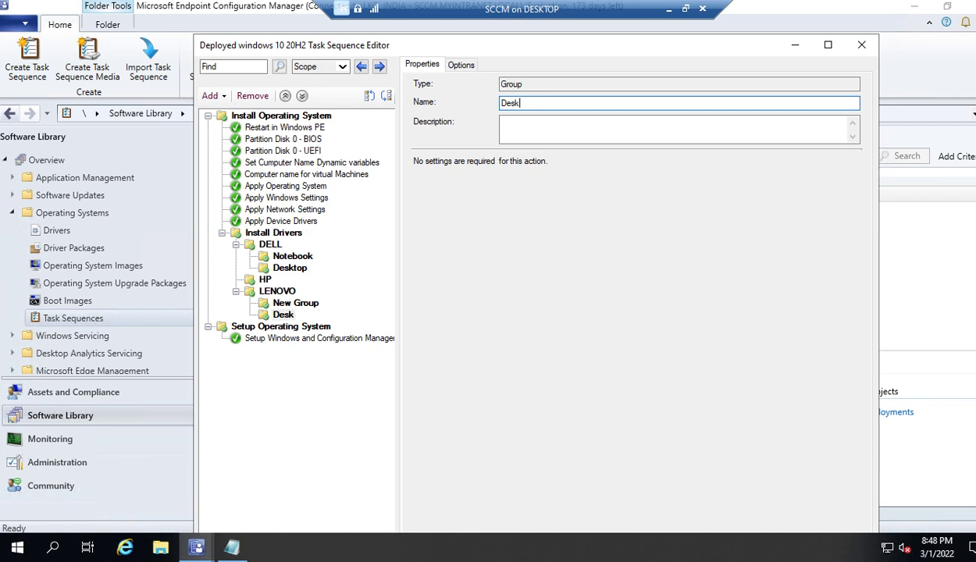
Review the LENOVO, DELL and HP groups and DELL's Notebook and Desktop subgroups in the task sequence
{"action": "left_click", "coordinate": [278, 291]}
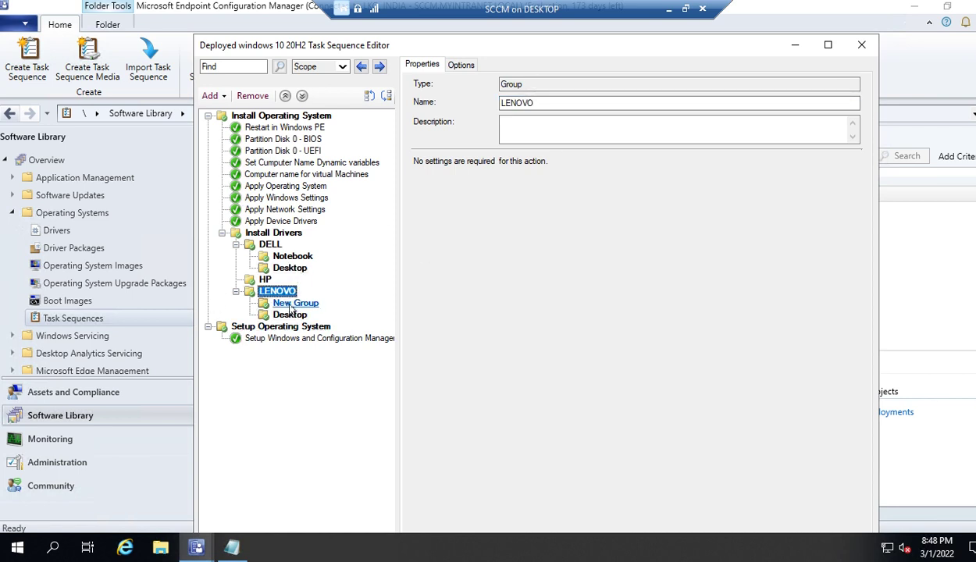
{"action": "left_click", "coordinate": [270, 245]}
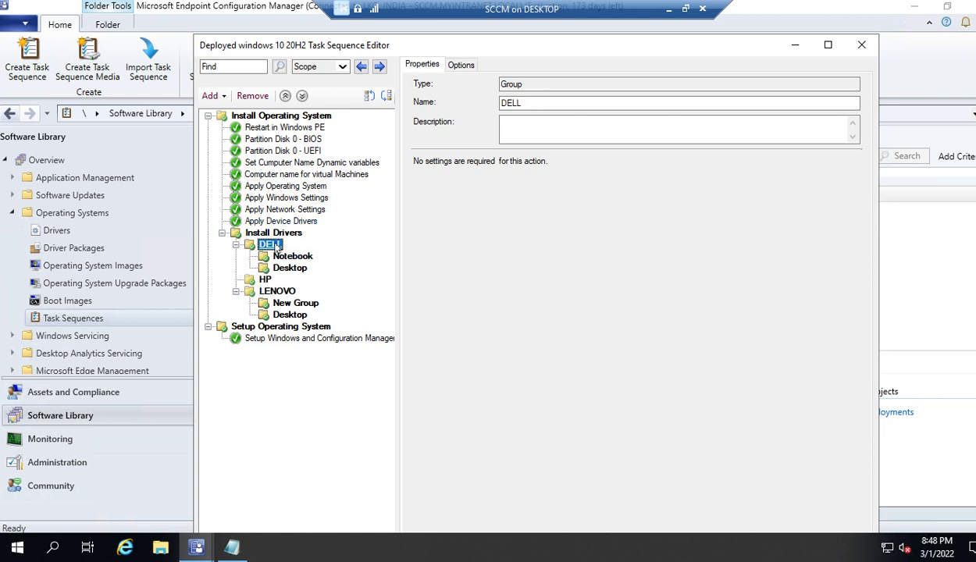
{"action": "left_click", "coordinate": [293, 258]}
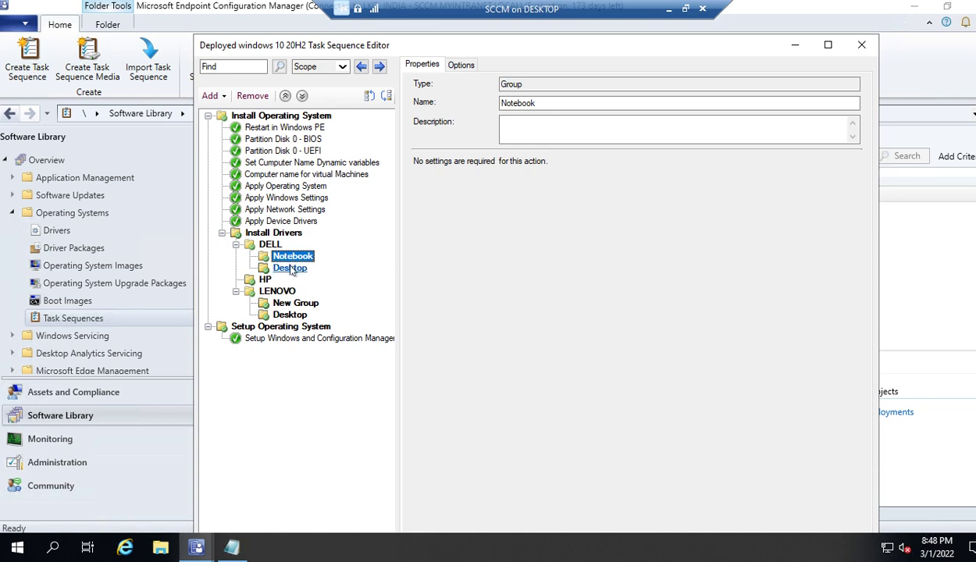
{"action": "left_click", "coordinate": [290, 270]}
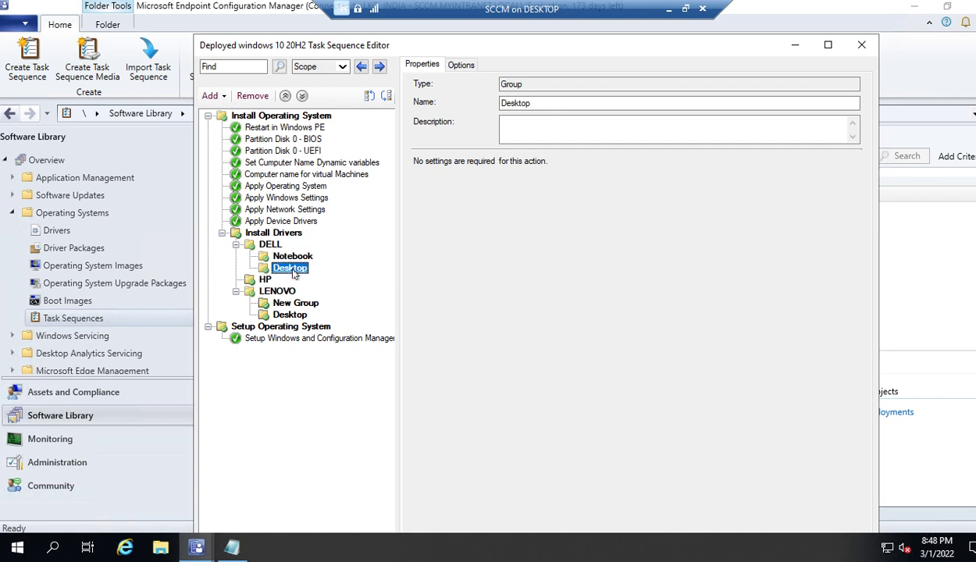
{"action": "left_click", "coordinate": [265, 281]}
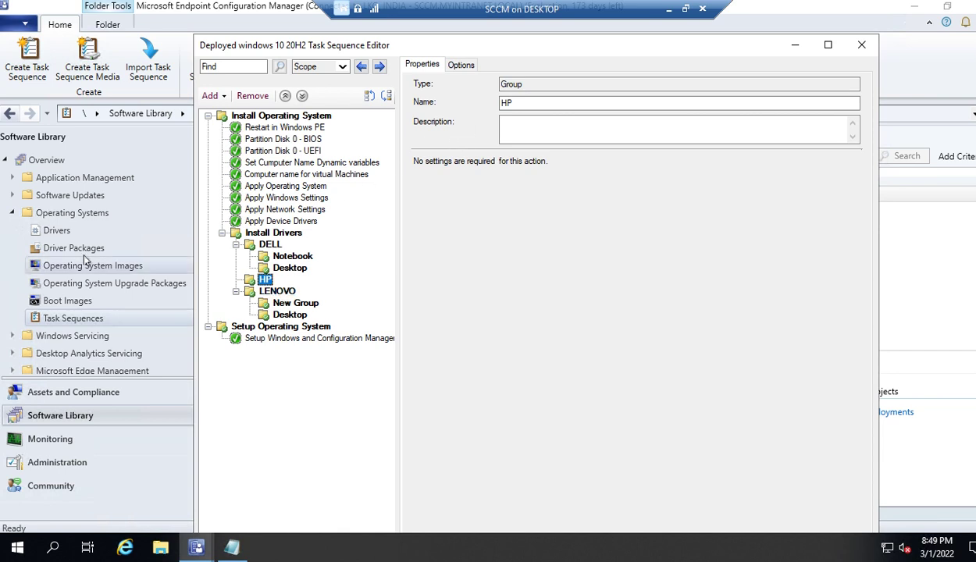
Check the driver validation progress in the Import New Driver Wizard and return to the task sequence editor
{"action": "left_click", "coordinate": [197, 548]}
{"action": "left_click", "coordinate": [374, 488]}
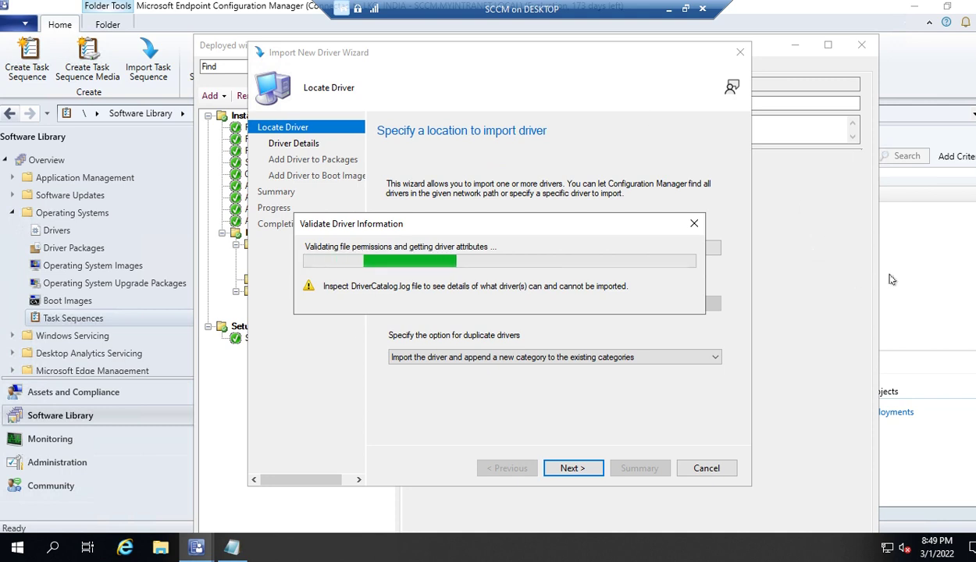
{"action": "left_click", "coordinate": [843, 262]}
{"action": "left_click", "coordinate": [196, 549]}
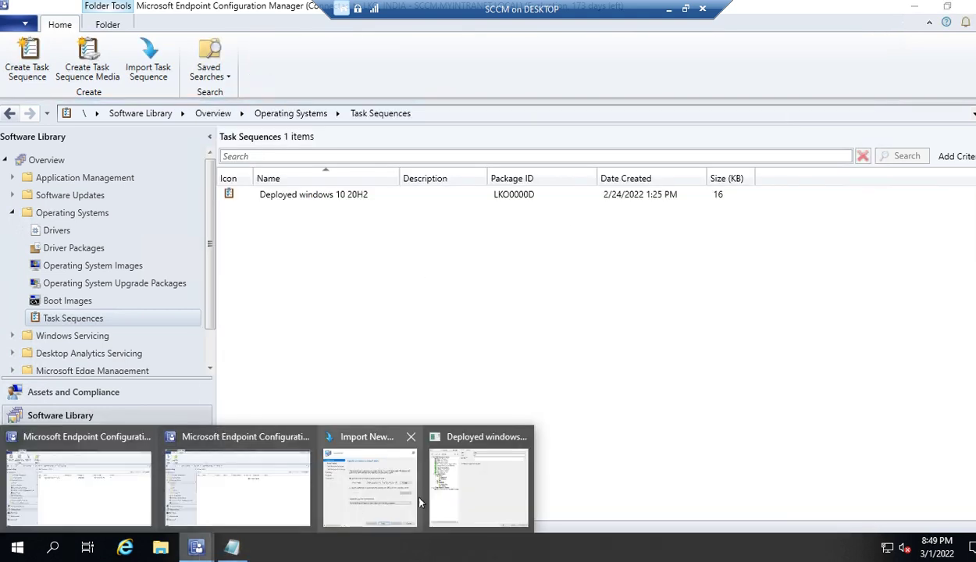
{"action": "left_click", "coordinate": [434, 483]}
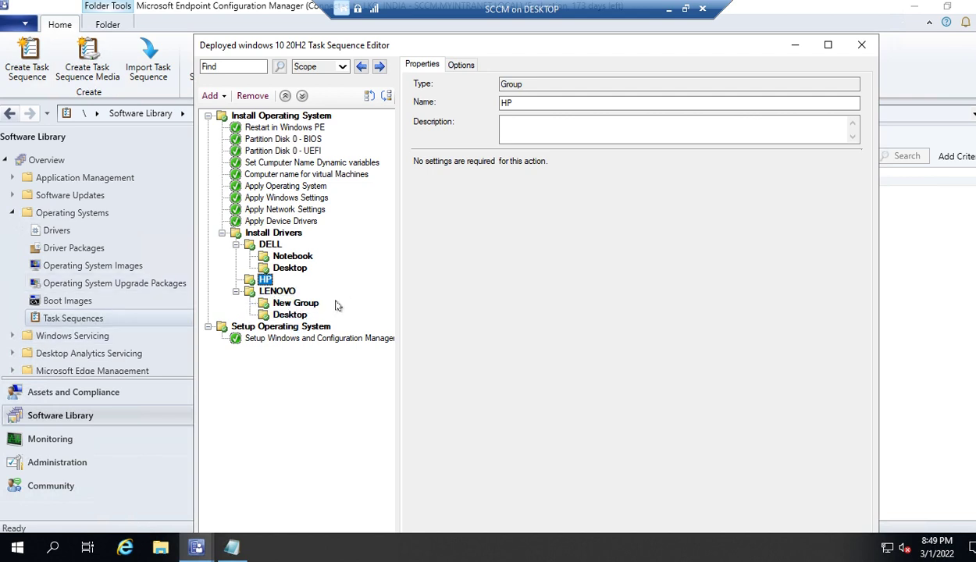
Rename the New Group under LENOVO as "notebook"
{"action": "left_click", "coordinate": [296, 303]}
{"action": "left_click_drag", "start_coordinate": [541, 102], "coordinate": [498, 110]}
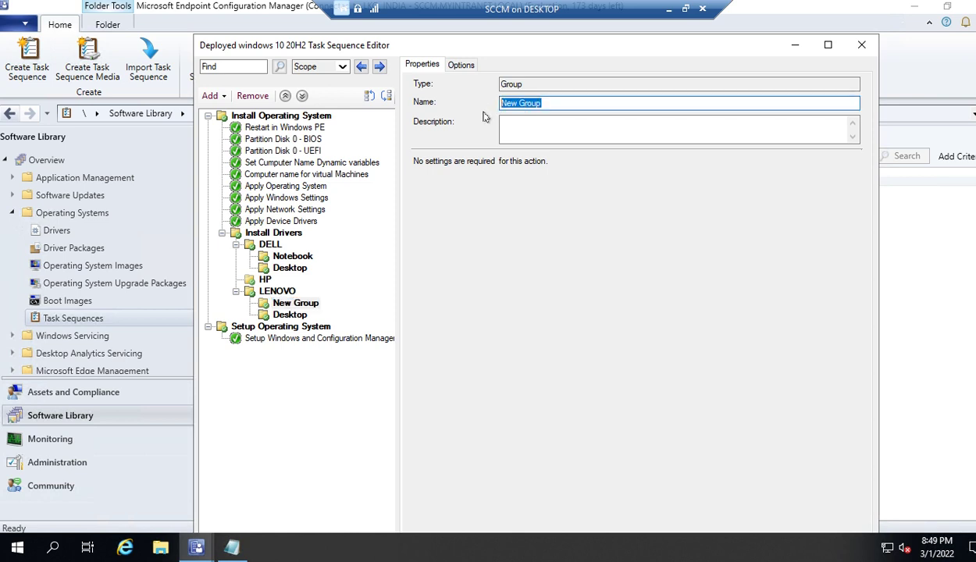
{"action": "key", "text": "BackSpace"}
{"action": "type", "text": "notebook"}
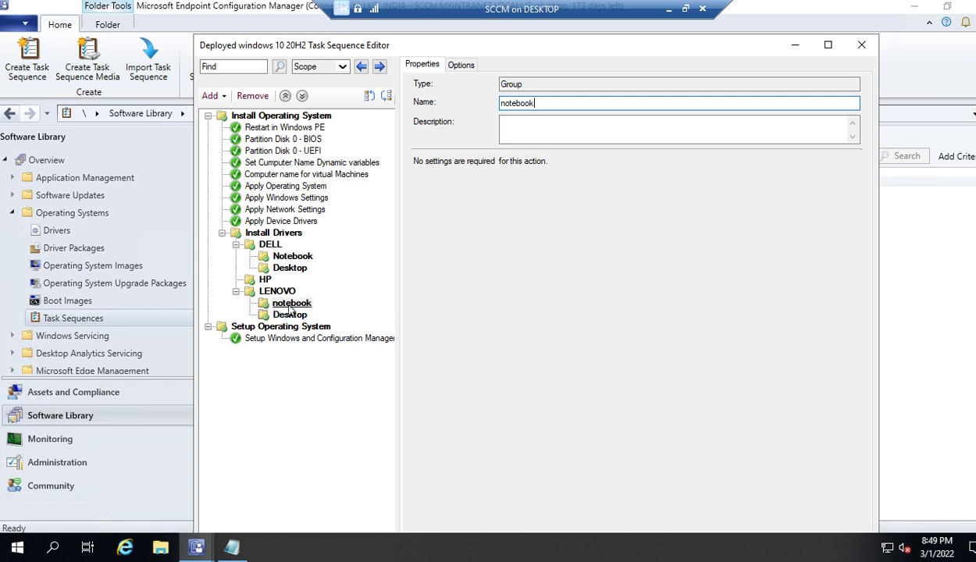
Add an Apply Driver Package step inside LENOVO's notebook group
{"action": "left_click", "coordinate": [291, 303]}
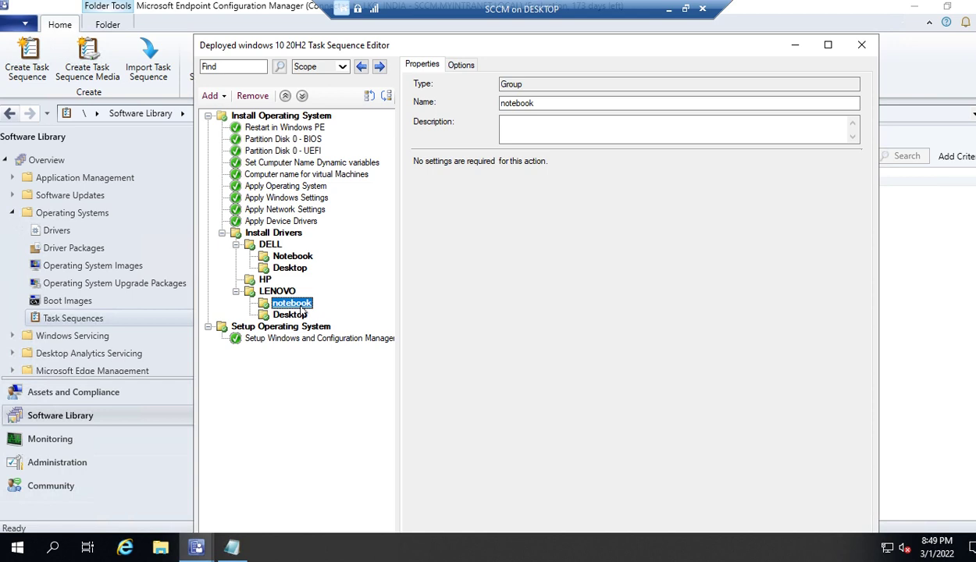
{"action": "left_click", "coordinate": [213, 96]}
{"action": "mouse_move", "coordinate": [243, 214]}
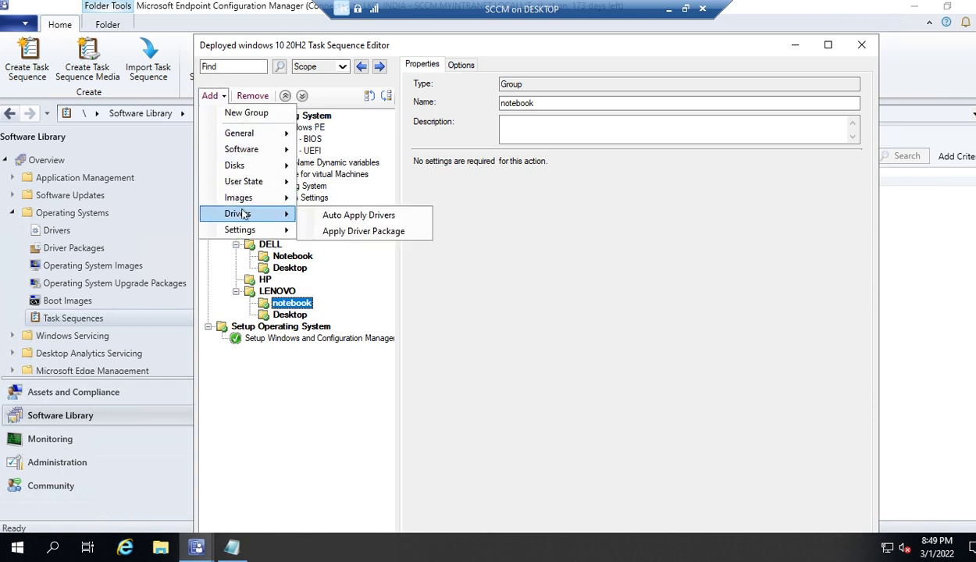
{"action": "left_click", "coordinate": [363, 231]}
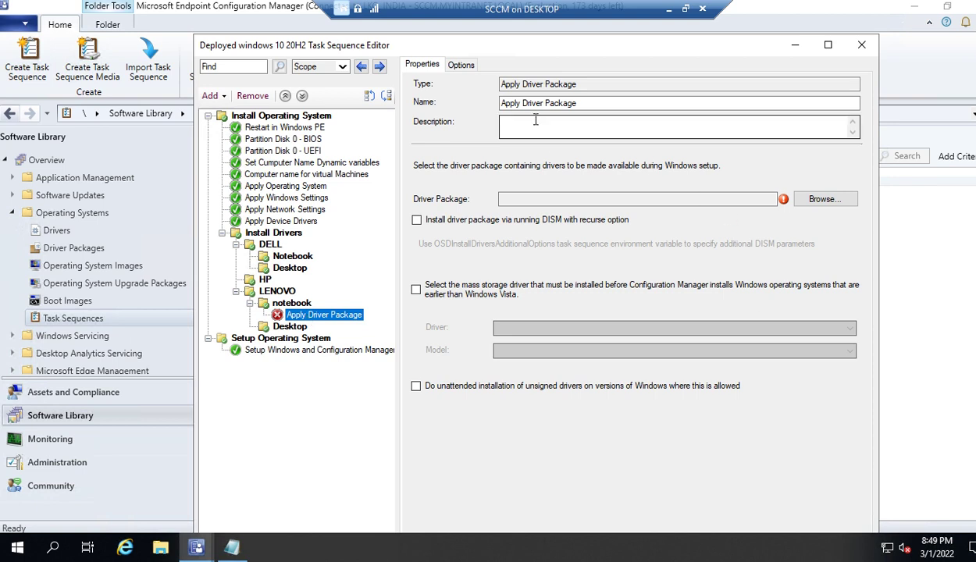
Rename the Apply Driver Package step in LENOVO's notebook group as "Apply Driver Lenovo T14 Gen2"
{"action": "left_click_drag", "start_coordinate": [570, 102], "coordinate": [472, 104]}
{"action": "key", "text": "BackSpace"}
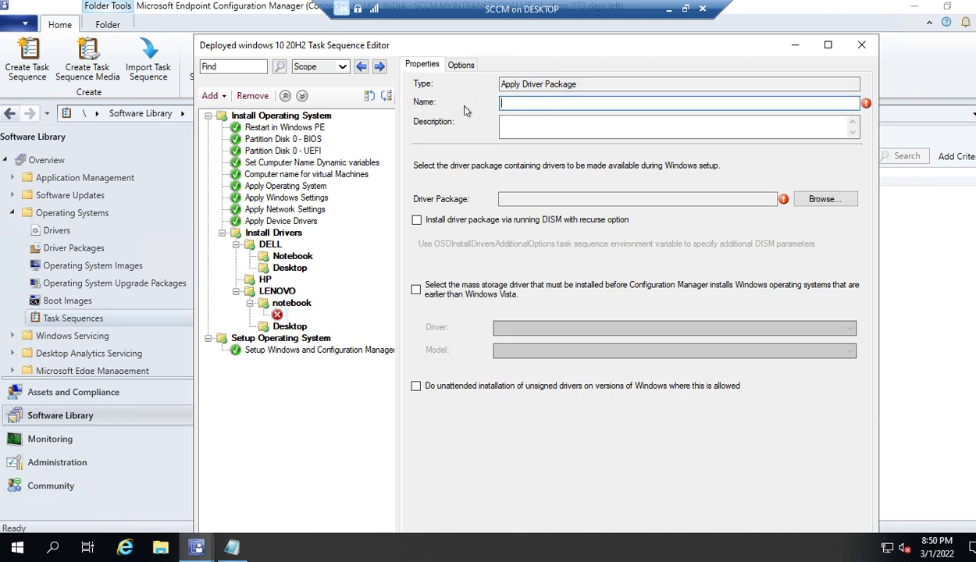
{"action": "key", "text": "ctrl+z"}
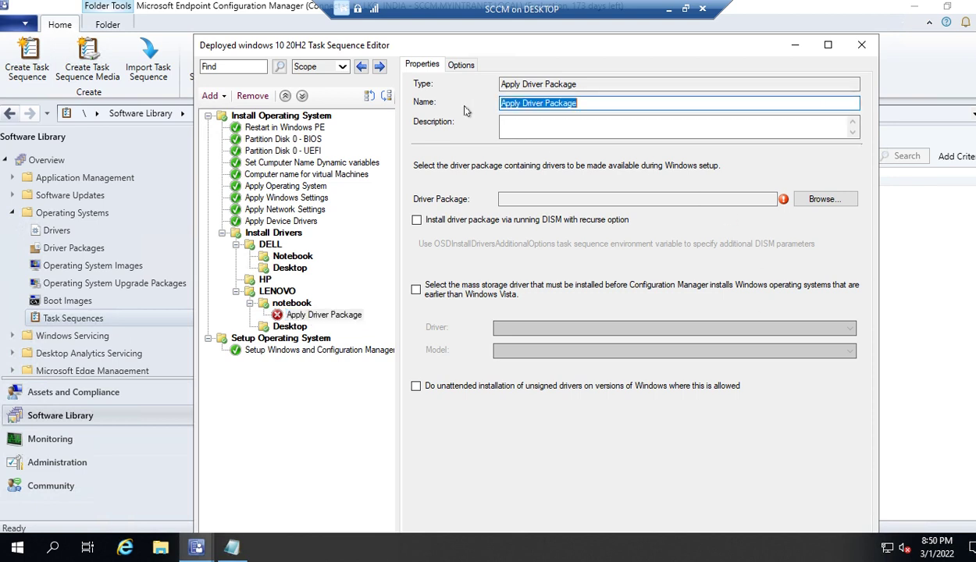
{"action": "left_click", "coordinate": [594, 102]}
{"action": "key", "text": "BackSpace"}
{"action": "key", "text": "BackSpace"}
{"action": "key", "text": "BackSpace"}
{"action": "key", "text": "BackSpace"}
{"action": "key", "text": "BackSpace"}
{"action": "key", "text": "BackSpace"}
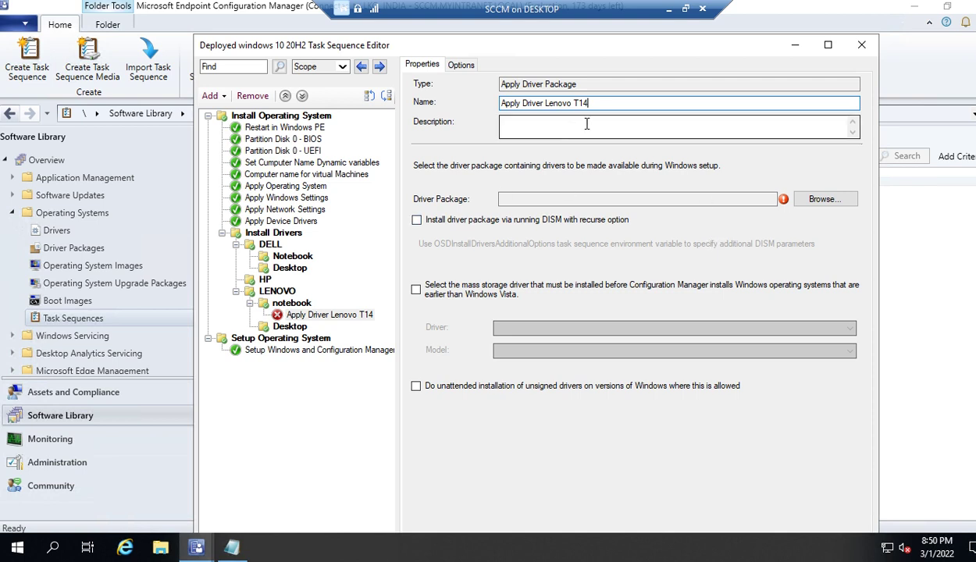
Assign the "Lenovo T14 Gen 2" driver package to the Apply Driver Lenovo T14 Gen2 step
{"action": "left_click", "coordinate": [810, 206]}
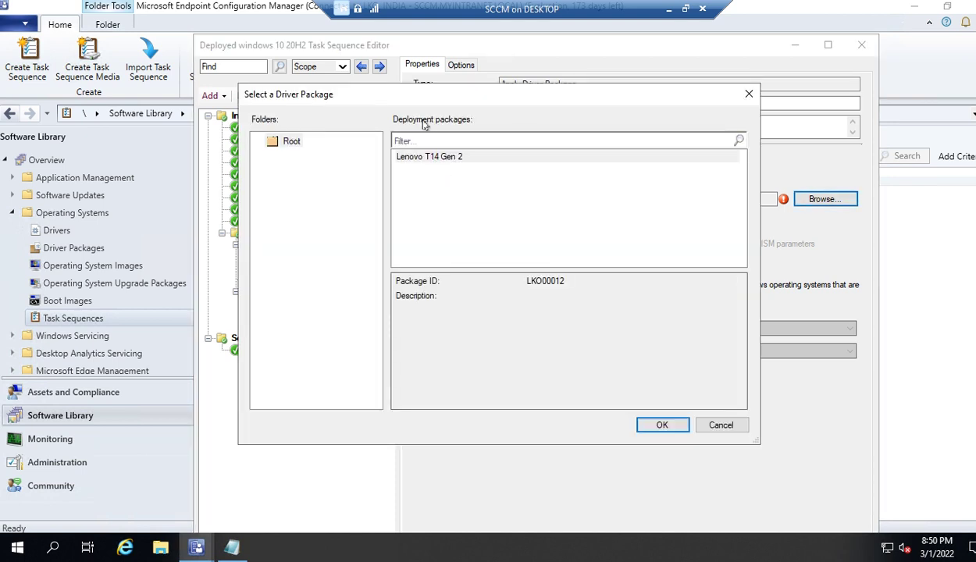
{"action": "left_click", "coordinate": [421, 158]}
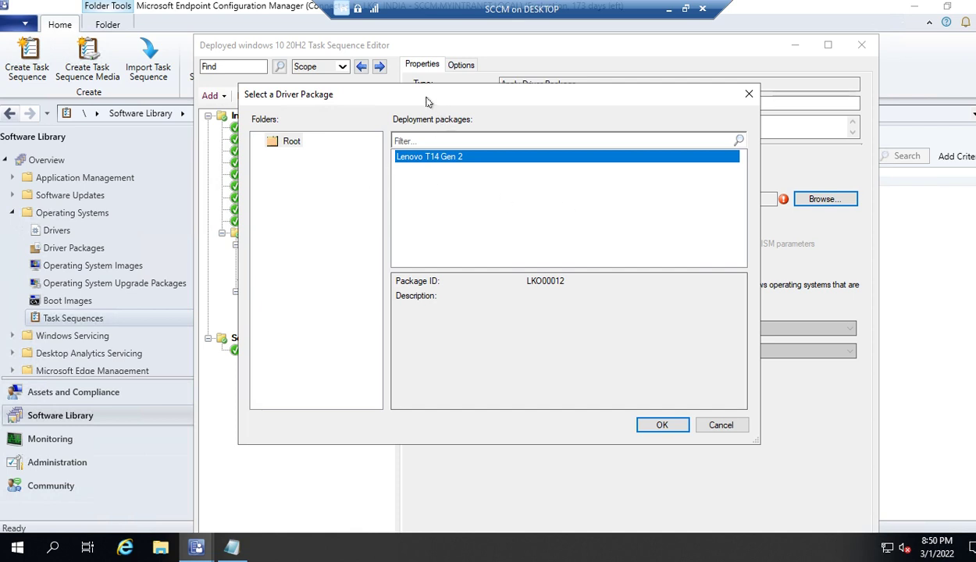
{"action": "left_click_drag", "start_coordinate": [425, 99], "coordinate": [477, 114]}
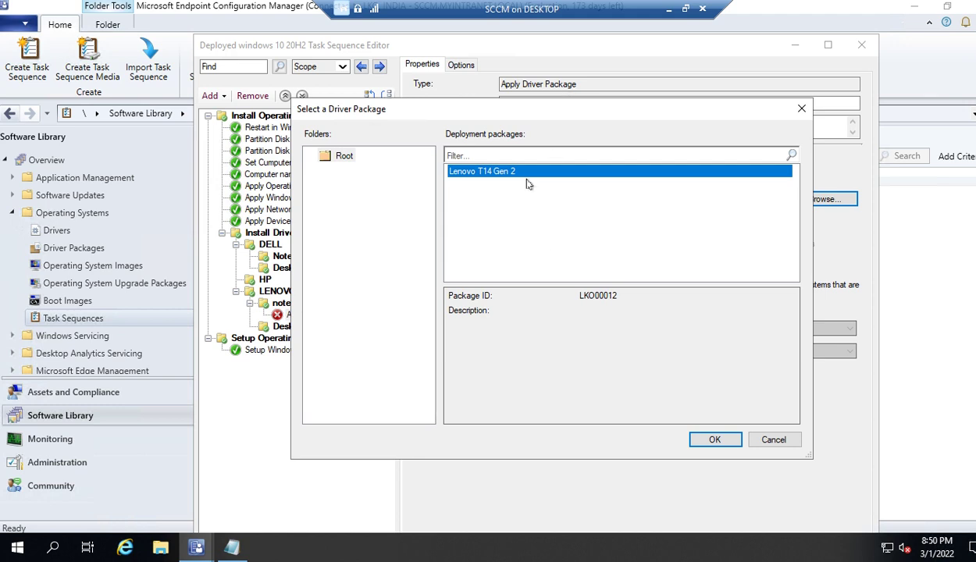
{"action": "left_click_drag", "start_coordinate": [461, 112], "coordinate": [509, 139]}
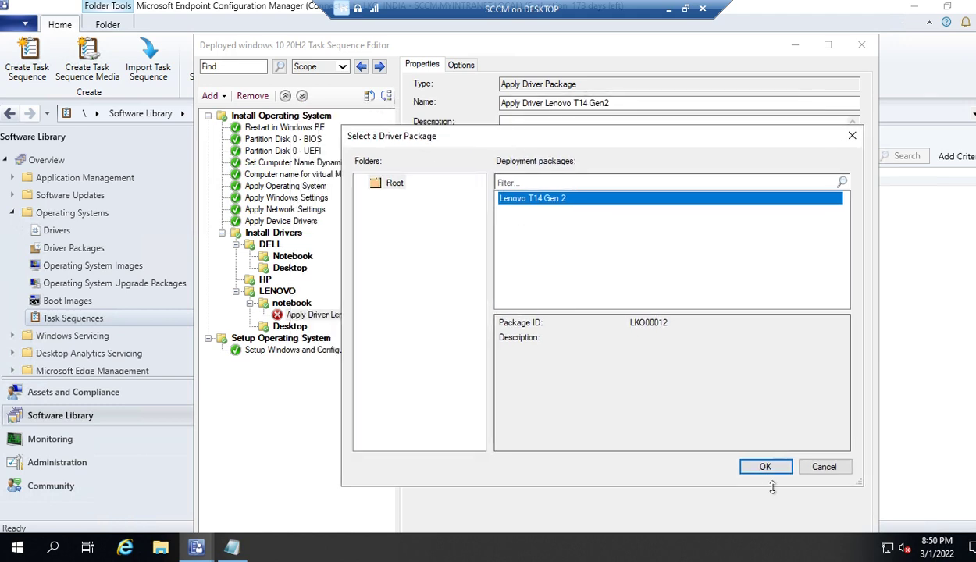
{"action": "left_click", "coordinate": [754, 467]}
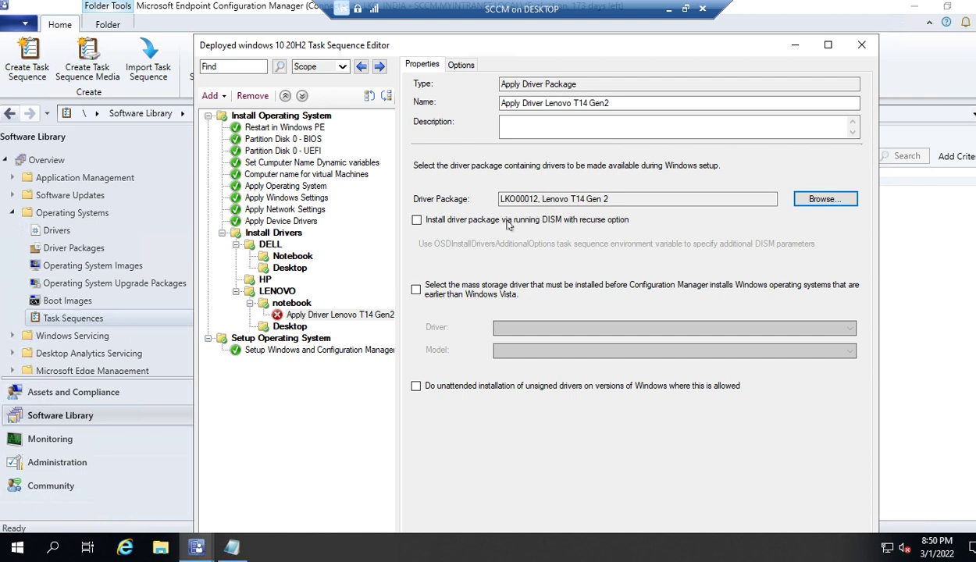
Add a WMI query condition to the Apply Driver Lenovo T14 Gen2 step, copying the Win32_ComputerSystemProduct query for '20X1%' or '20X2%' from Notepad
{"action": "left_click", "coordinate": [462, 66]}
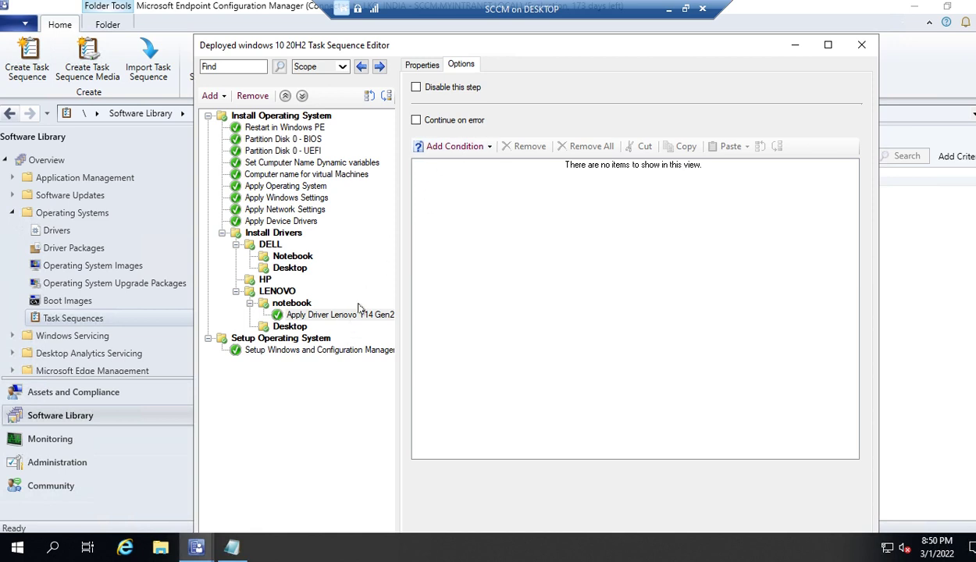
{"action": "left_click", "coordinate": [321, 316]}
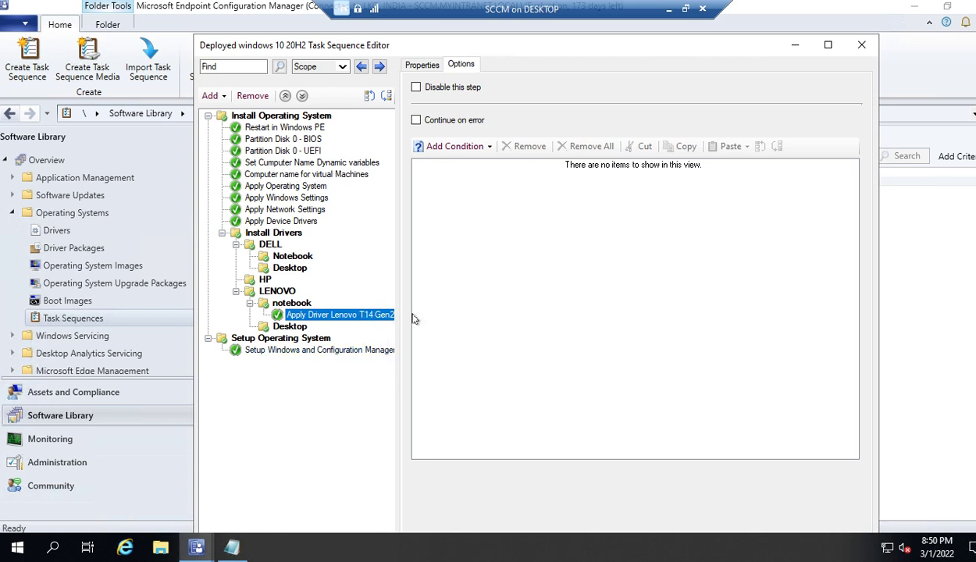
{"action": "left_click", "coordinate": [451, 148]}
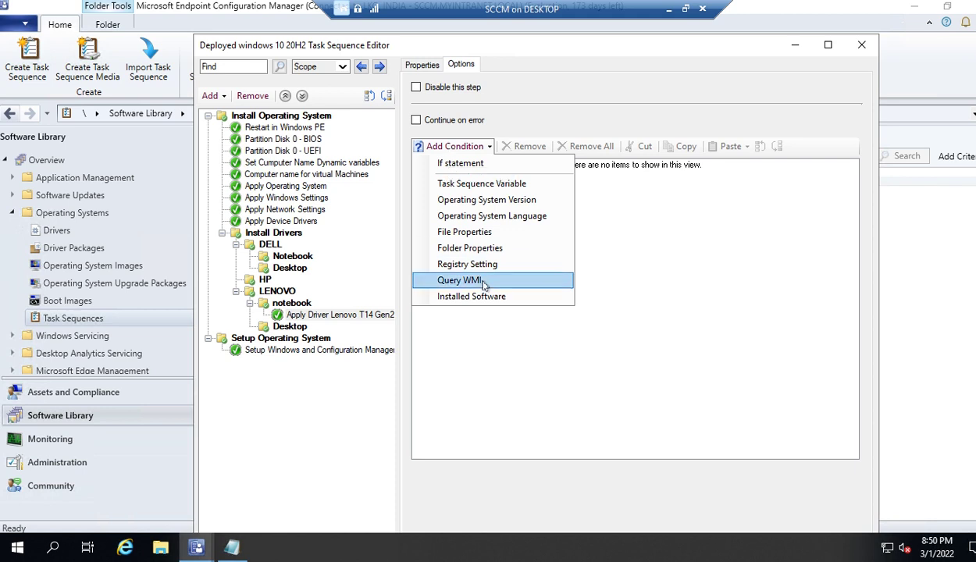
{"action": "left_click", "coordinate": [459, 280]}
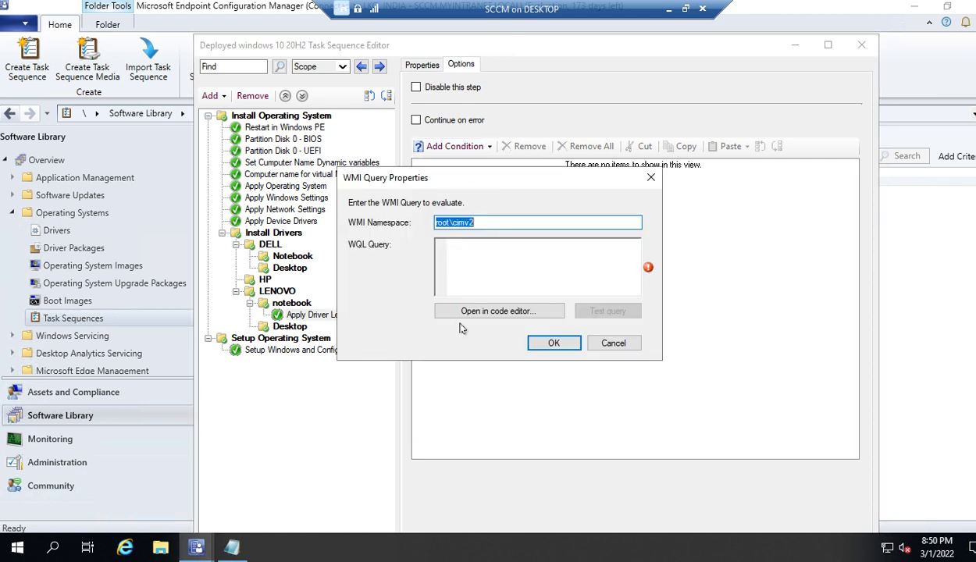
{"action": "left_click", "coordinate": [232, 549]}
{"action": "left_click_drag", "start_coordinate": [143, 133], "coordinate": [65, 117]}
{"action": "key", "text": "ctrl+c"}
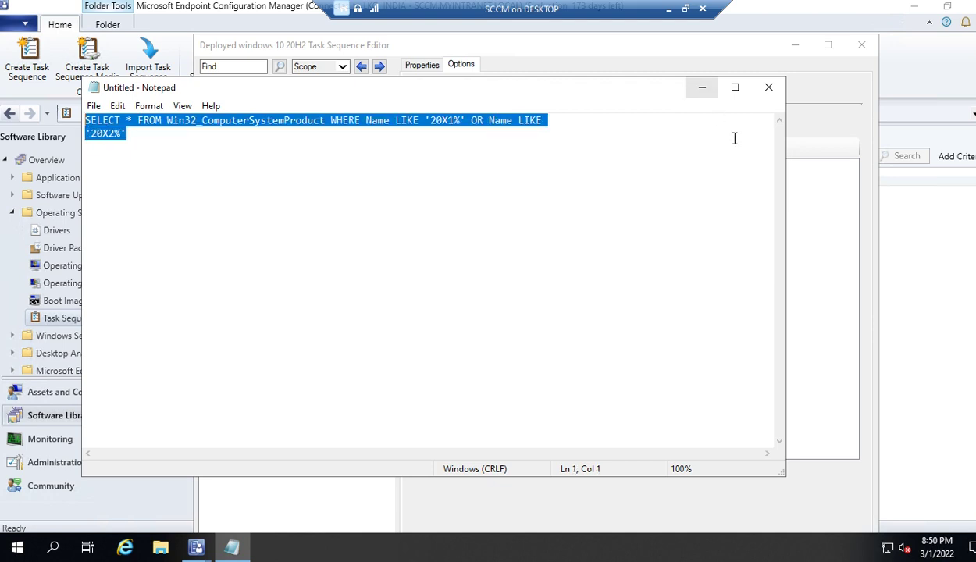
{"action": "left_click", "coordinate": [702, 87]}
{"action": "left_click", "coordinate": [495, 276]}
{"action": "key", "text": "ctrl+v"}
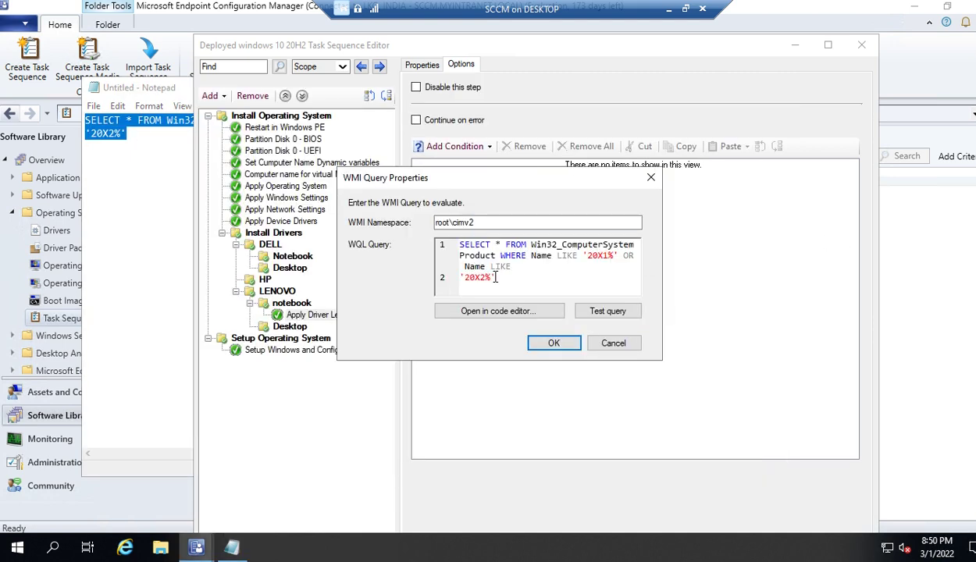
Test the WQL query, save the condition, and recheck its properties
{"action": "left_click", "coordinate": [582, 310]}
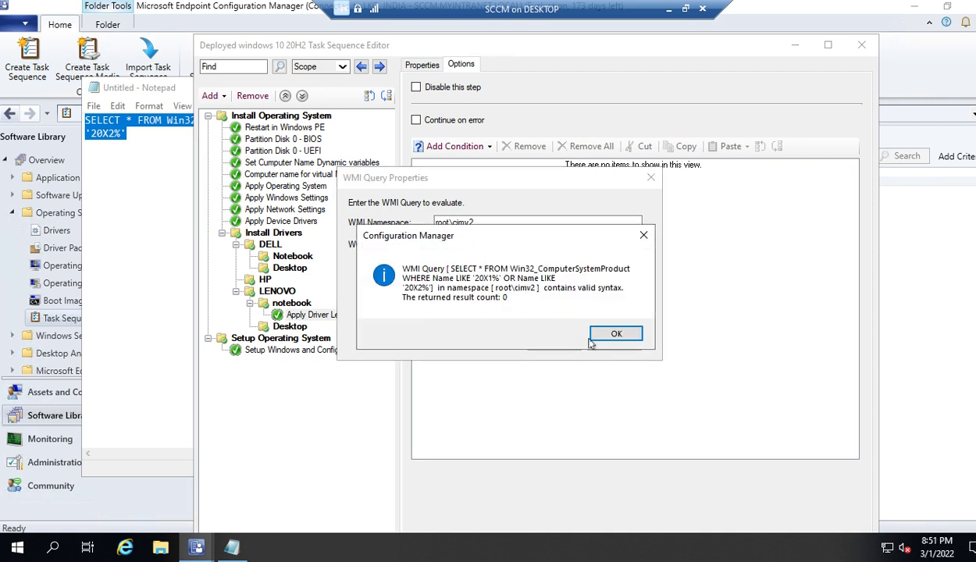
{"action": "left_click", "coordinate": [594, 339]}
{"action": "left_click", "coordinate": [542, 340]}
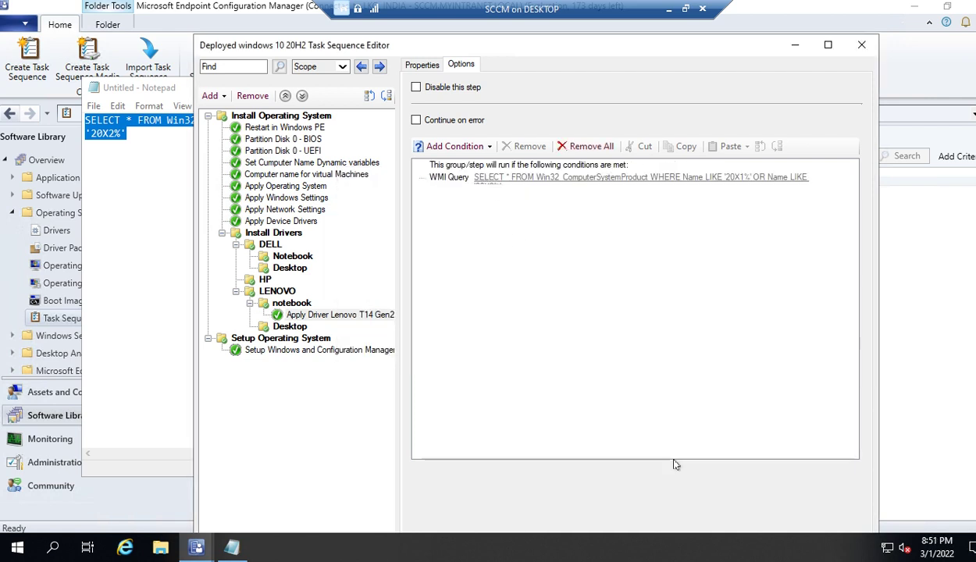
{"action": "double_click", "coordinate": [488, 178]}
{"action": "left_click", "coordinate": [549, 344]}
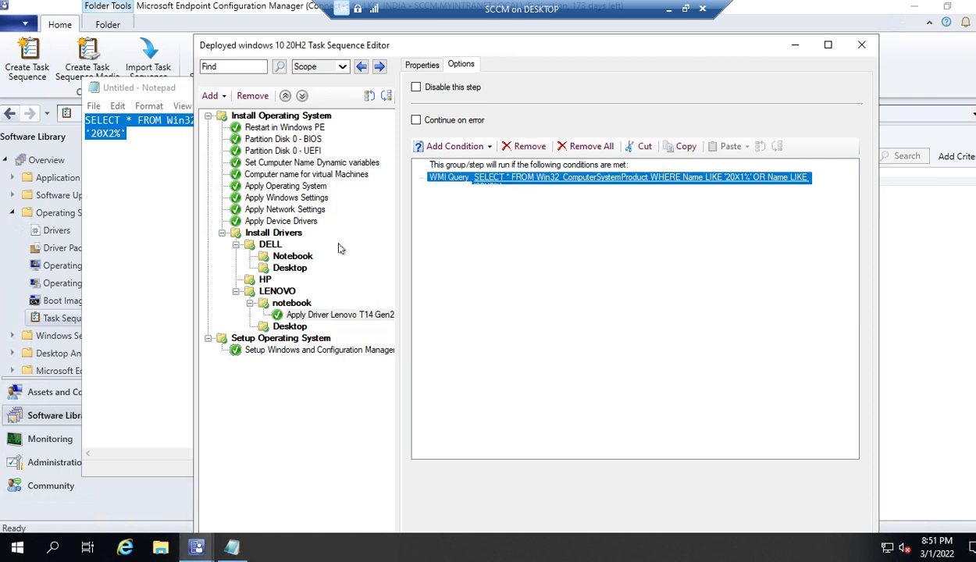
Maximize the task sequence editor and review the Apply Device Drivers step and the Install Drivers group with its Dell and Lenovo notebook groups
{"action": "double_click", "coordinate": [712, 45]}
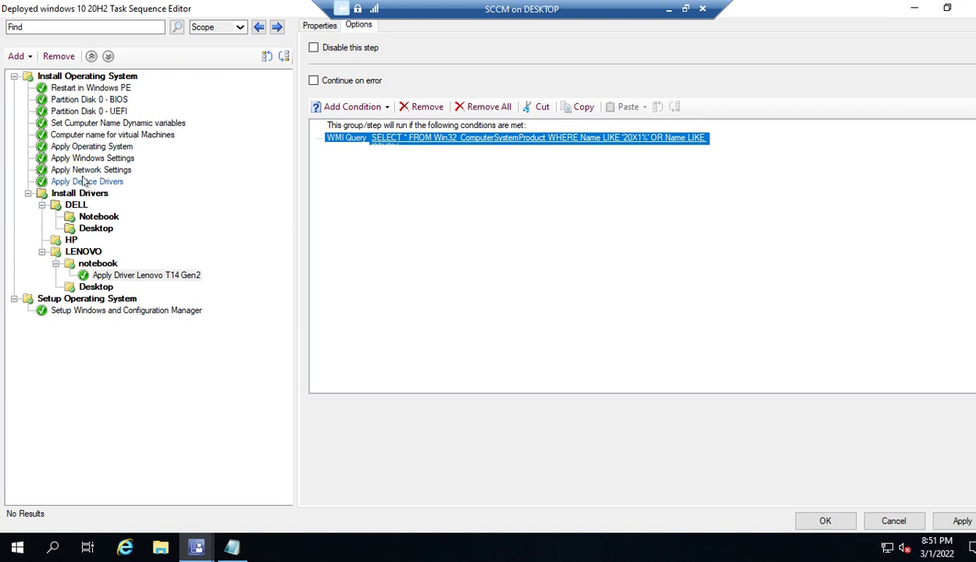
{"action": "left_click", "coordinate": [90, 146]}
{"action": "left_click", "coordinate": [90, 181]}
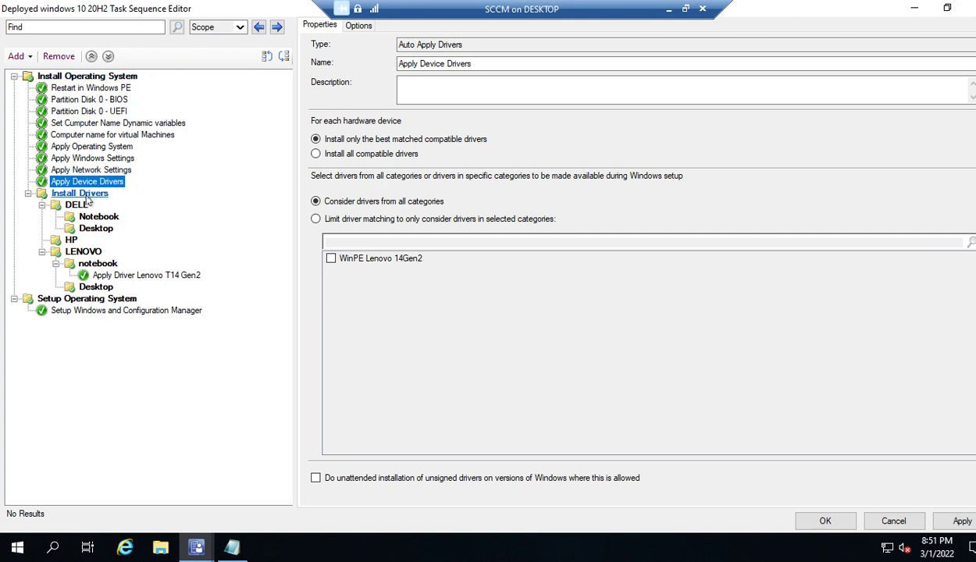
{"action": "left_click", "coordinate": [72, 195]}
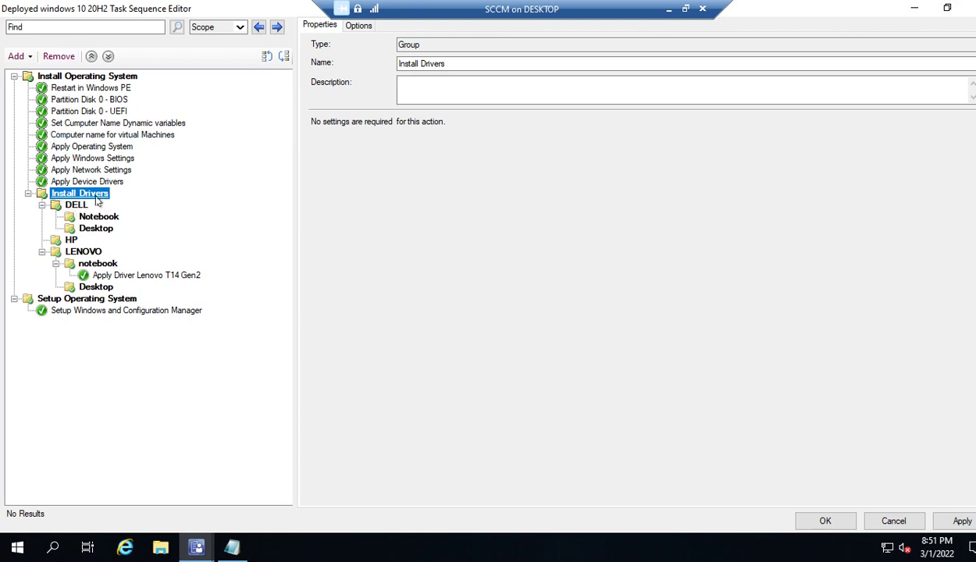
{"action": "left_click", "coordinate": [93, 221]}
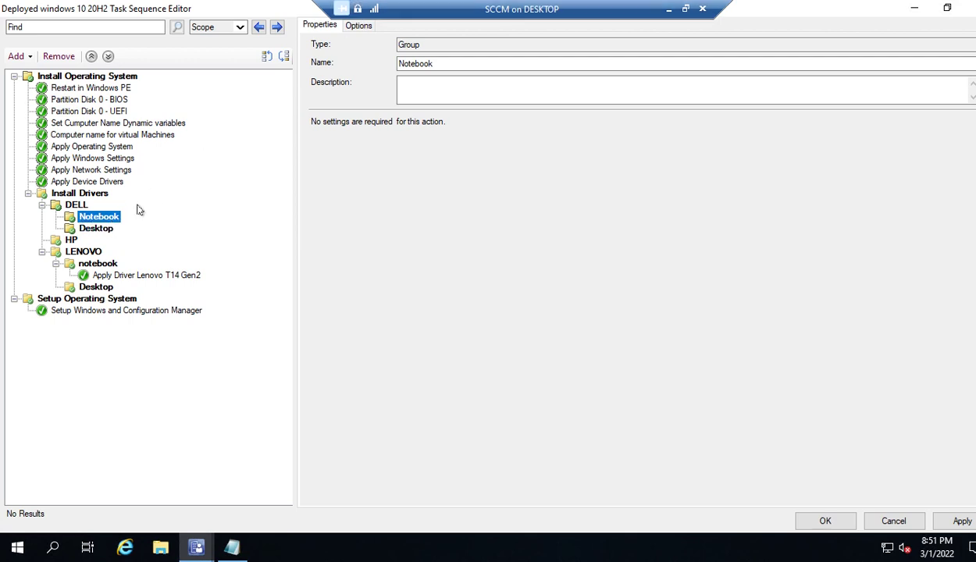
{"action": "left_click", "coordinate": [86, 217]}
{"action": "key", "text": "Return"}
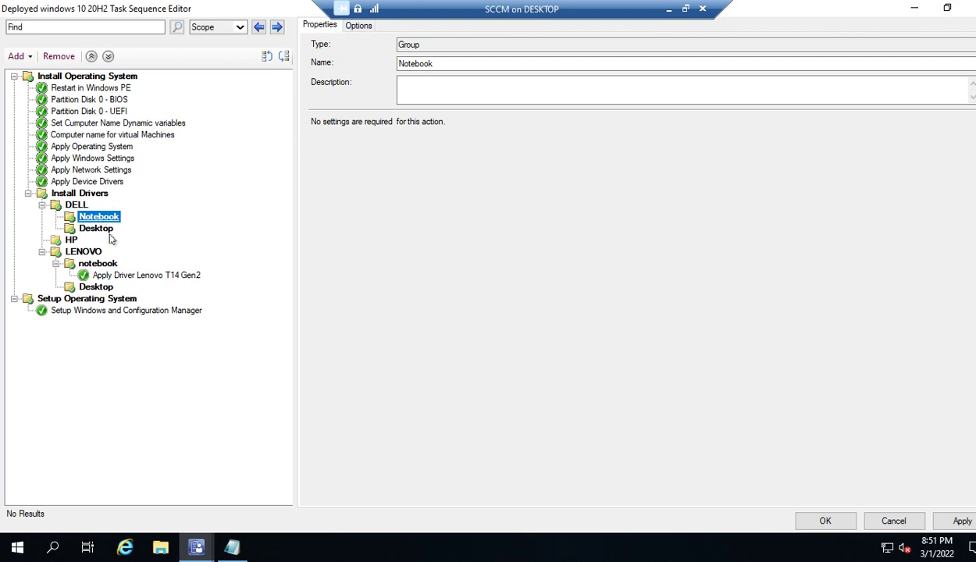
{"action": "key", "text": "Return"}
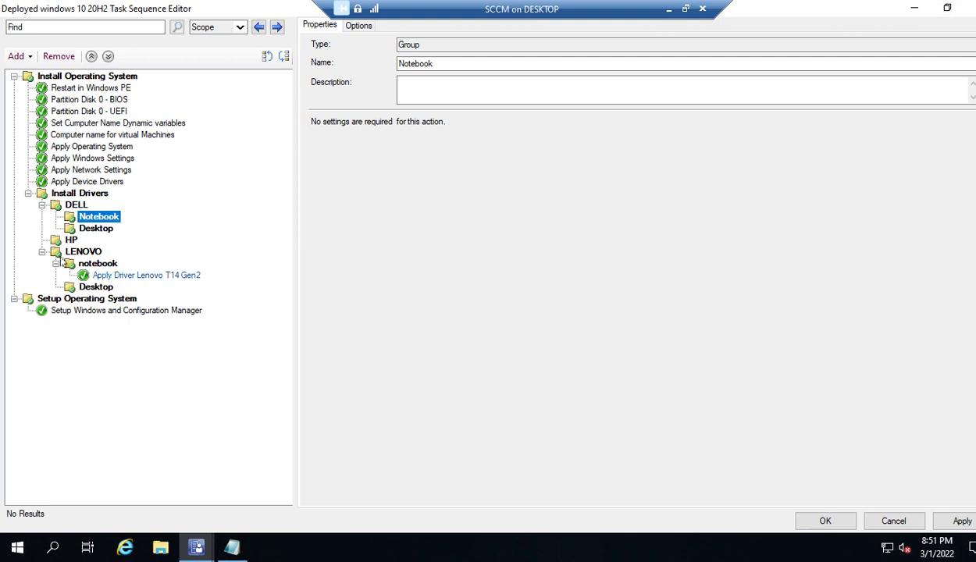
{"action": "left_click", "coordinate": [97, 264]}
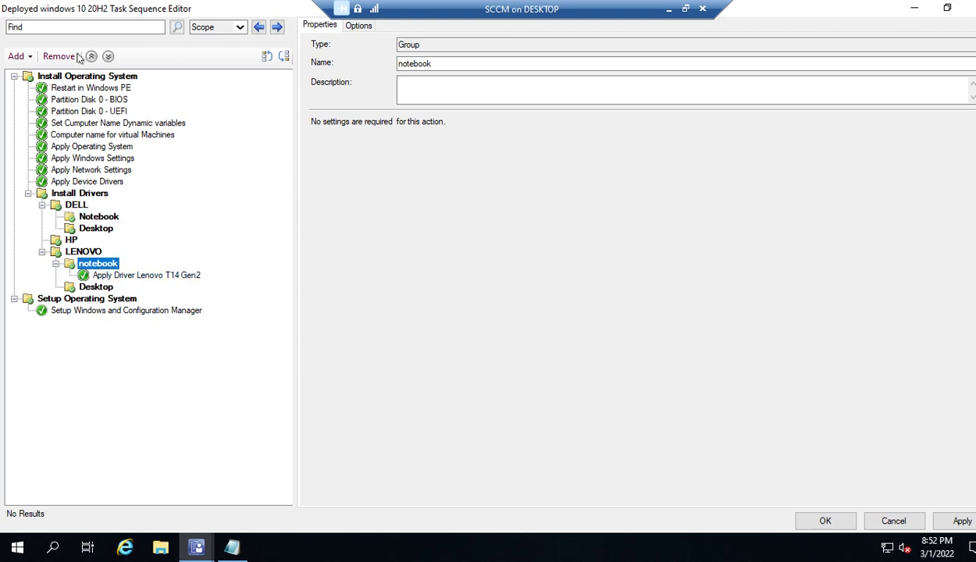
Review the driver package and WMI query of the Apply Driver Lenovo T14 Gen2 step, and apply the task sequence changes
{"action": "left_click", "coordinate": [105, 277]}
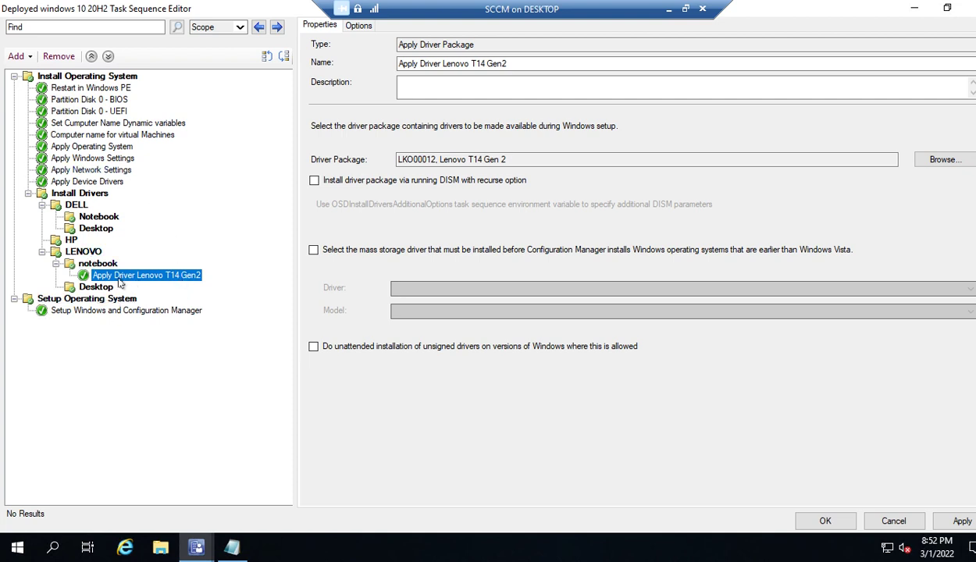
{"action": "left_click", "coordinate": [347, 25]}
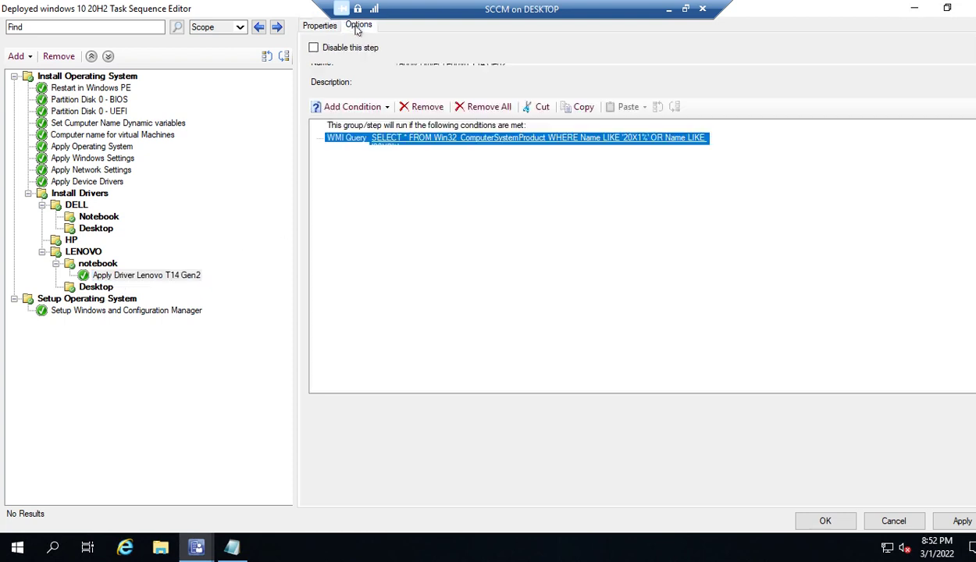
{"action": "double_click", "coordinate": [399, 137]}
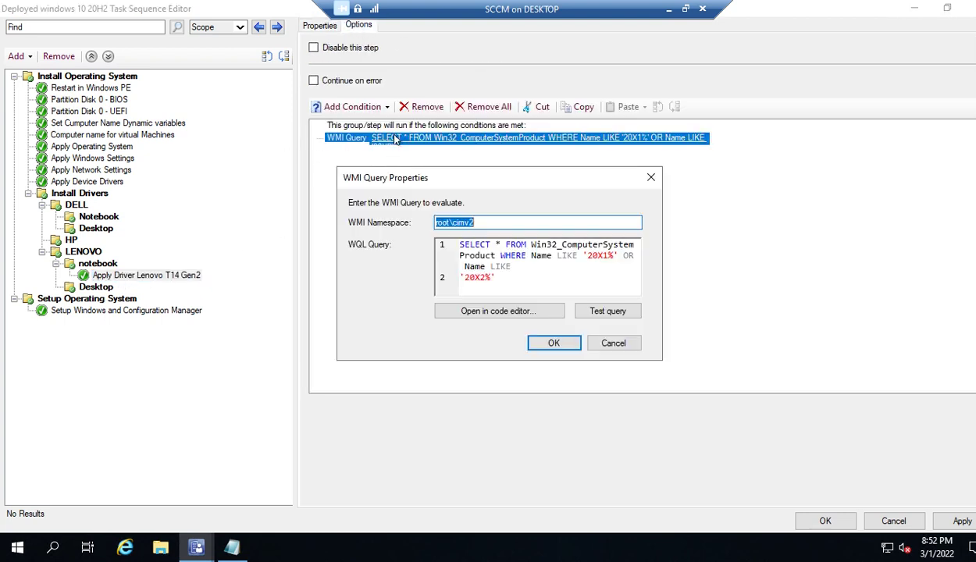
{"action": "left_click", "coordinate": [533, 349]}
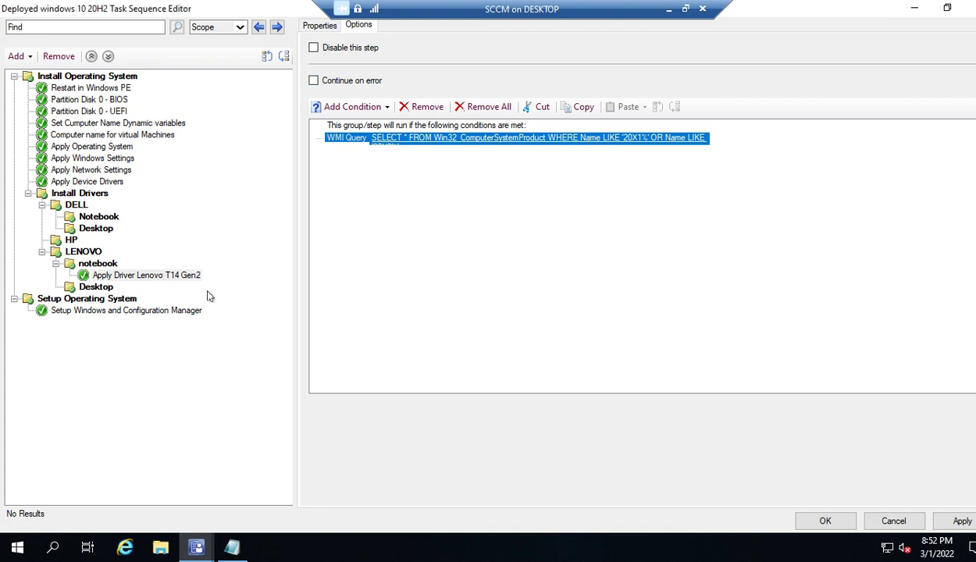
{"action": "left_click", "coordinate": [149, 275]}
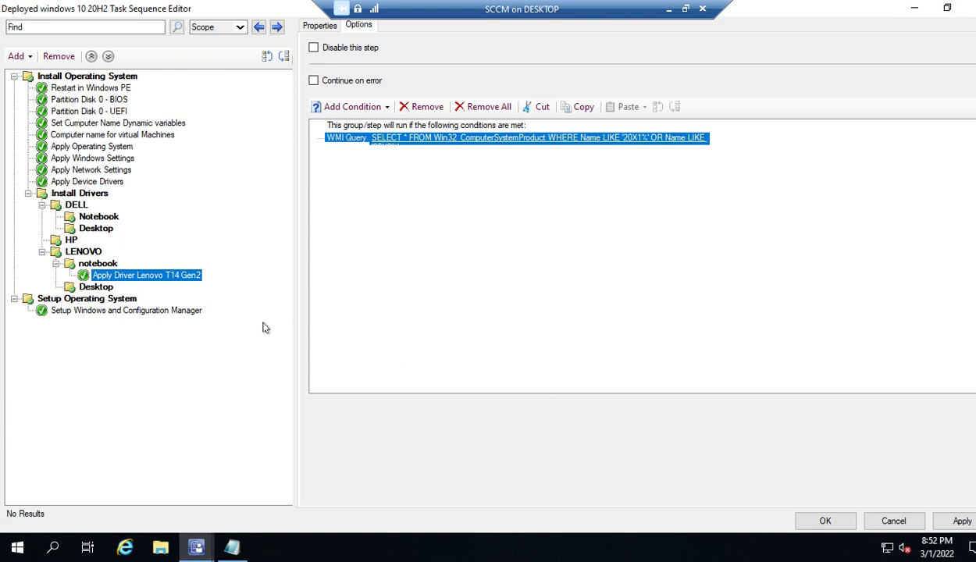
{"action": "double_click", "coordinate": [397, 139]}
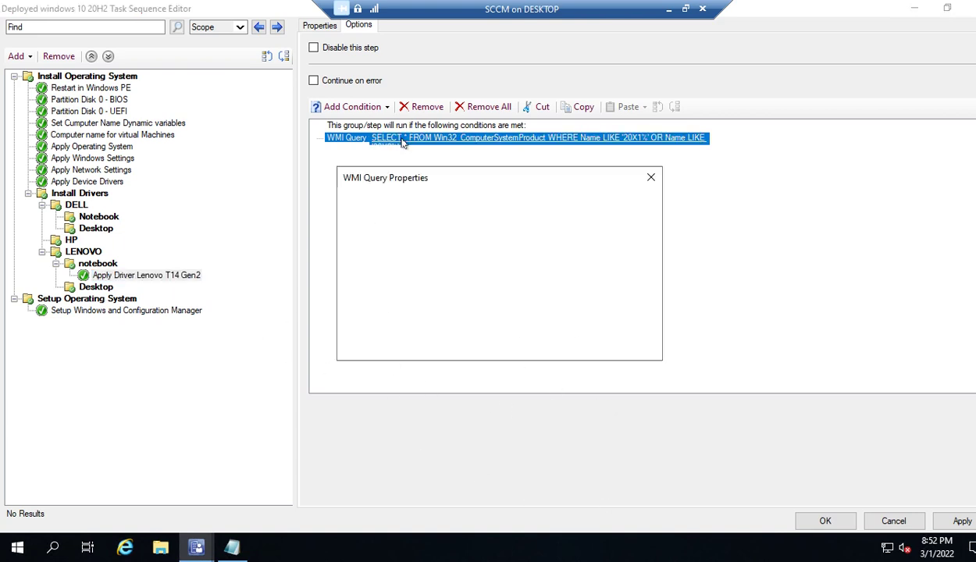
{"action": "left_click", "coordinate": [556, 346]}
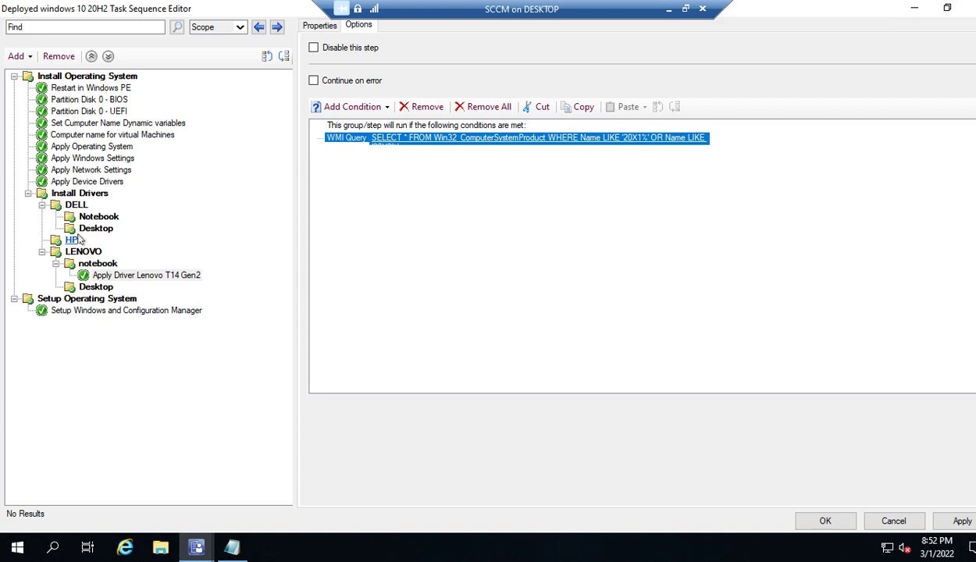
{"action": "left_click", "coordinate": [961, 522]}
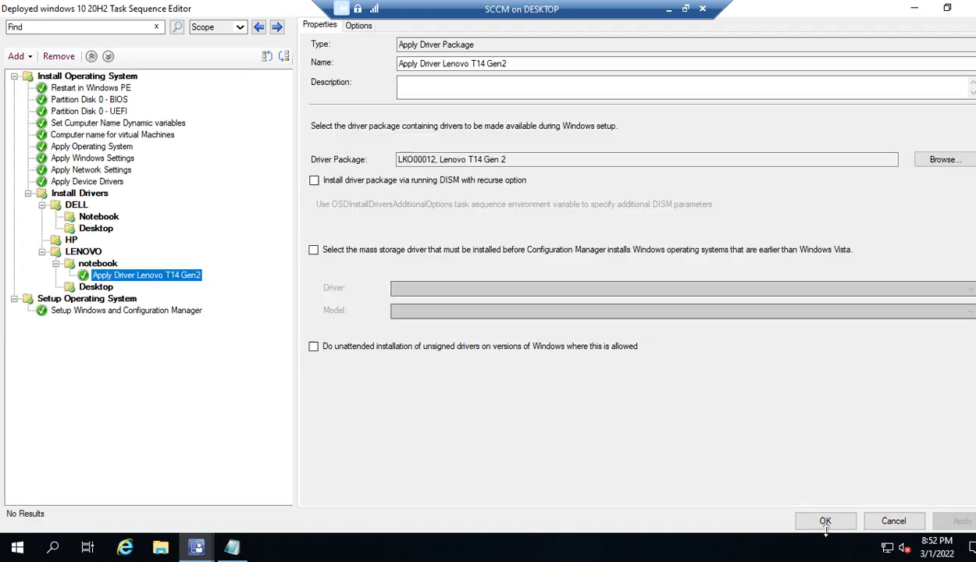
Switch to the Edge browser outside the remote session and open the favorite Think Deployment Center recipe card page
{"action": "left_click", "coordinate": [669, 9]}
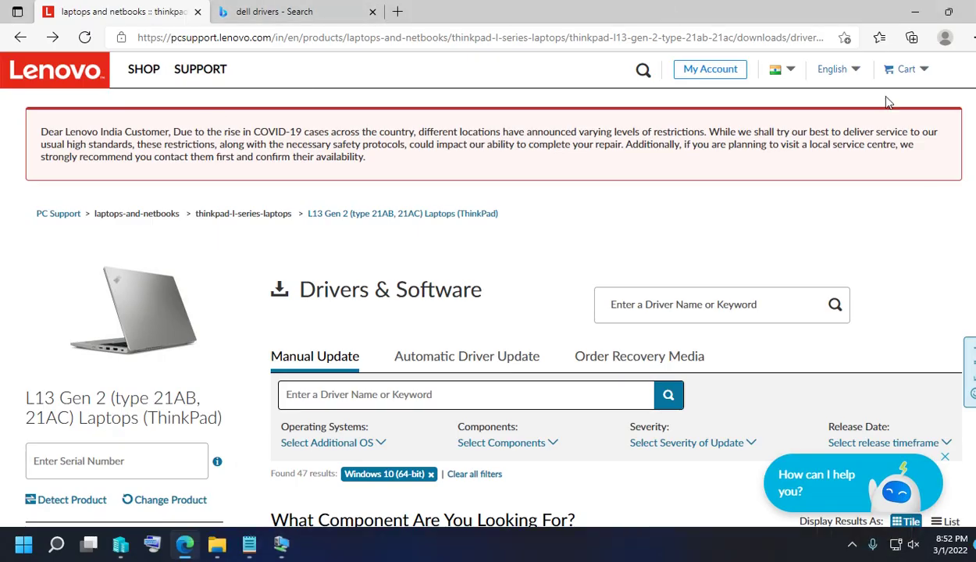
{"action": "left_click", "coordinate": [879, 38]}
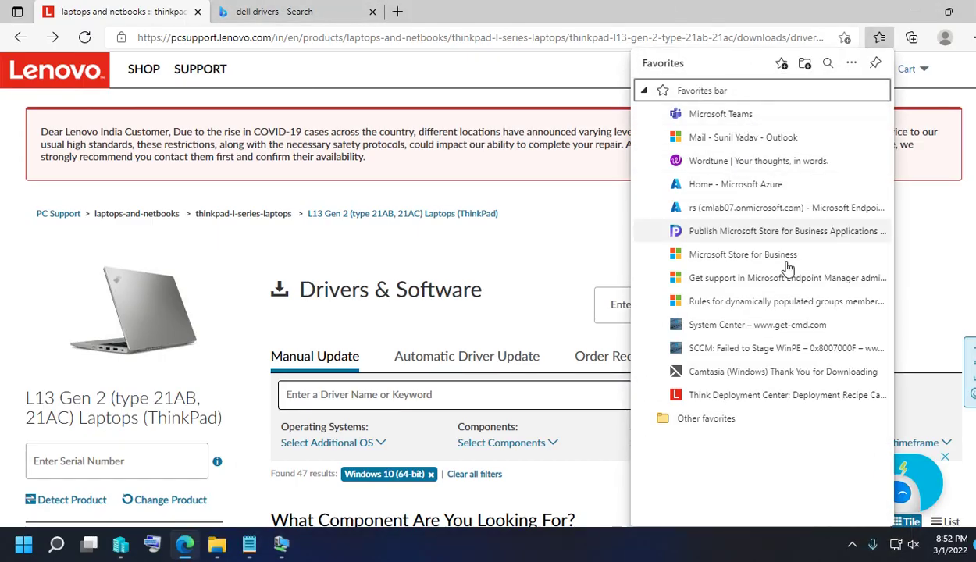
{"action": "left_click", "coordinate": [726, 394]}
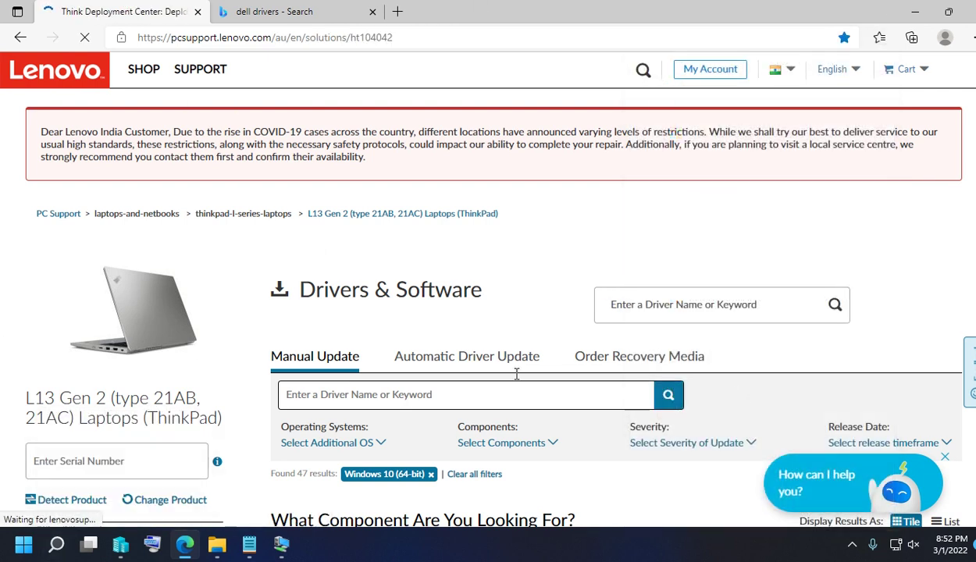
{"action": "scroll", "coordinate": [352, 350], "scroll_direction": "down", "scroll_amount": 2}
{"action": "scroll", "coordinate": [344, 349], "scroll_direction": "down", "scroll_amount": 2}
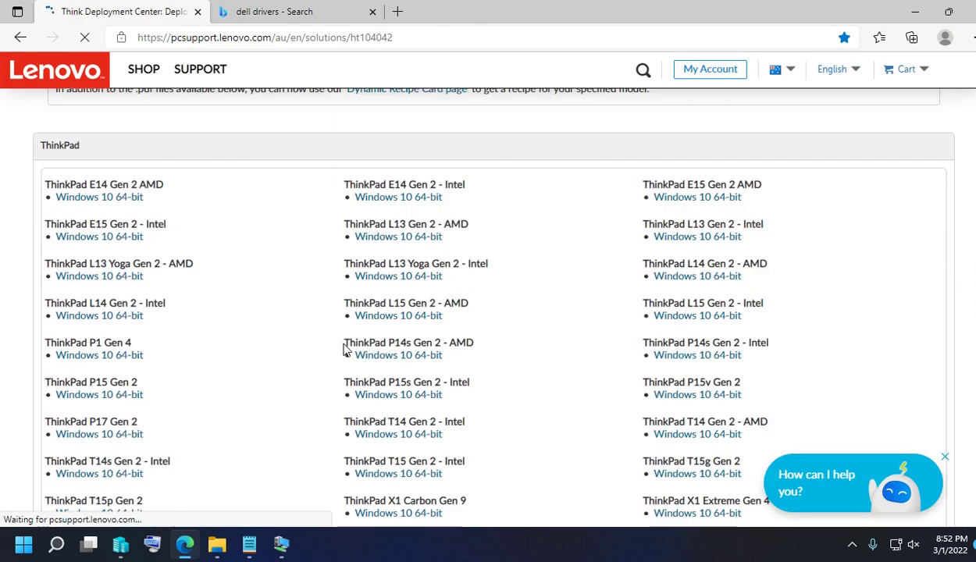
{"action": "scroll", "coordinate": [36, 250], "scroll_direction": "up", "scroll_amount": 4}
{"action": "left_click_drag", "start_coordinate": [35, 213], "coordinate": [289, 211]}
Open the Windows 10 64-bit recipe card for the ThinkPad L15 Gen 2 - AMD
{"action": "scroll", "coordinate": [468, 272], "scroll_direction": "down", "scroll_amount": 3}
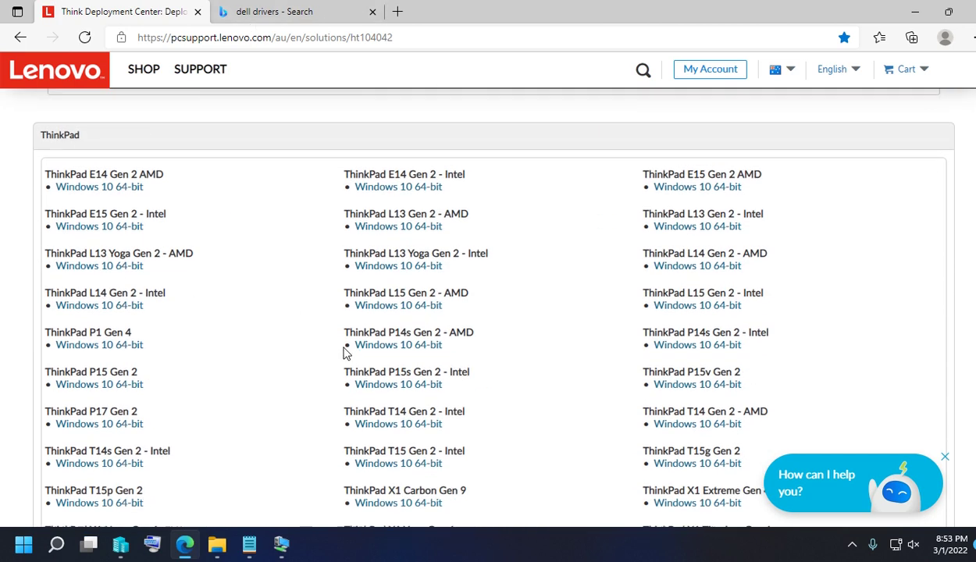
{"action": "scroll", "coordinate": [337, 346], "scroll_direction": "down", "scroll_amount": 2}
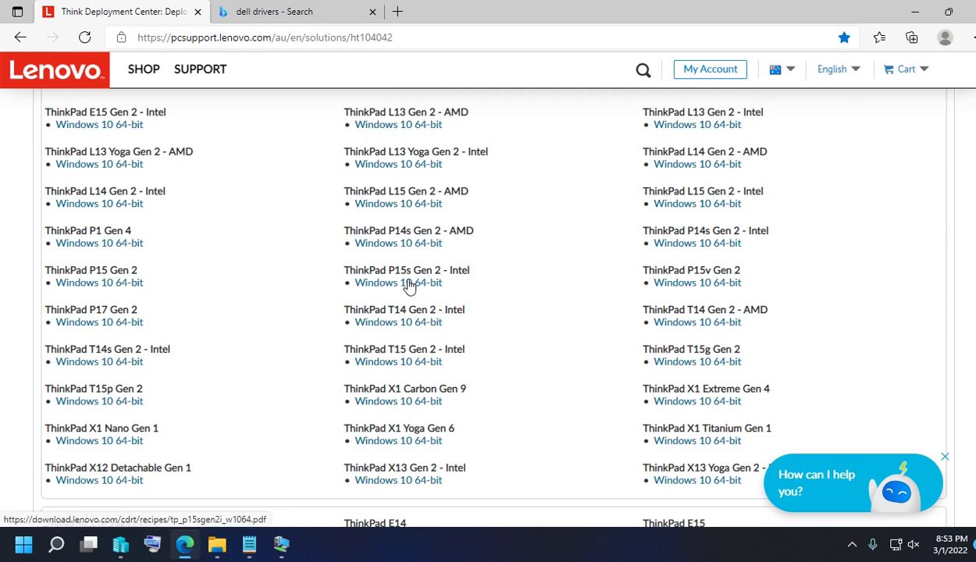
{"action": "left_click", "coordinate": [399, 205]}
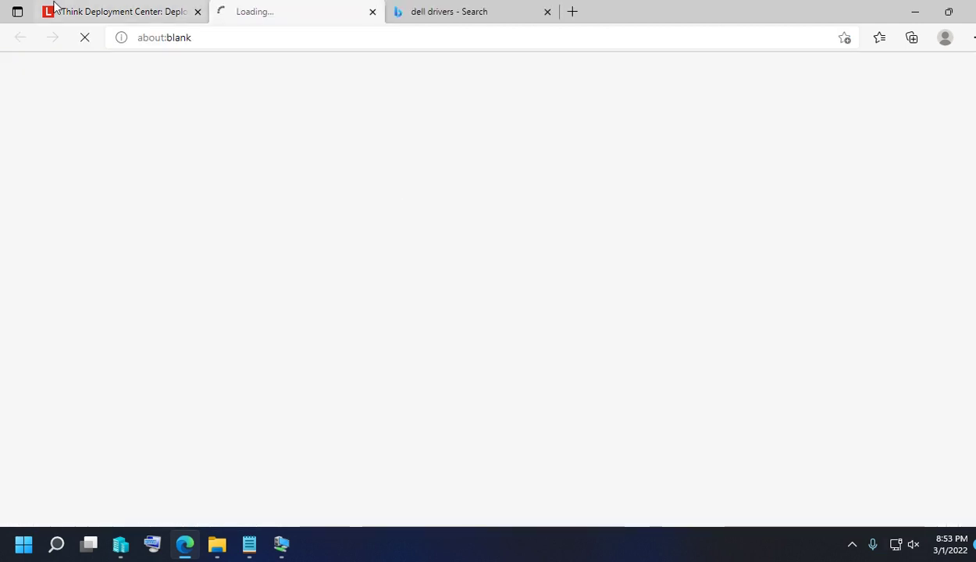
Examine the Model Queries in the recipe card, highlighting the version name and the Name LIKE query for '20X7%' or '20X8%'
{"action": "scroll", "coordinate": [414, 223], "scroll_direction": "down", "scroll_amount": 2}
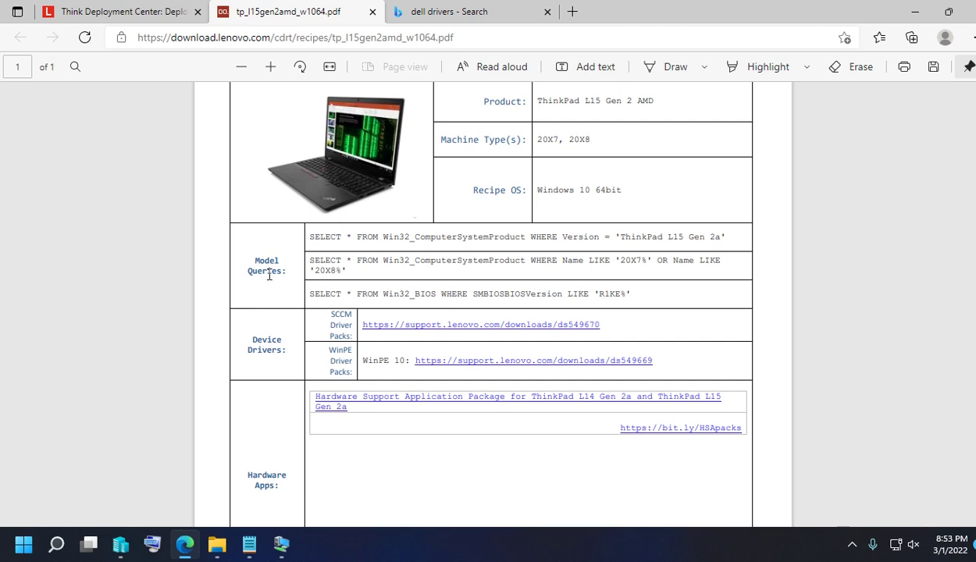
{"action": "left_click_drag", "start_coordinate": [256, 263], "coordinate": [286, 273]}
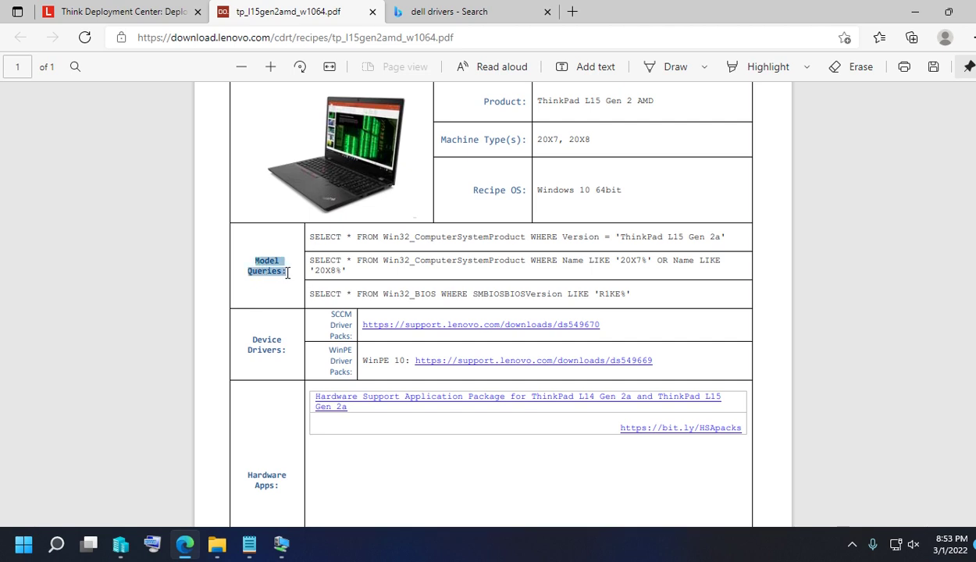
{"action": "right_click", "coordinate": [383, 246]}
{"action": "left_click", "coordinate": [633, 190]}
{"action": "left_click_drag", "start_coordinate": [622, 239], "coordinate": [719, 239]}
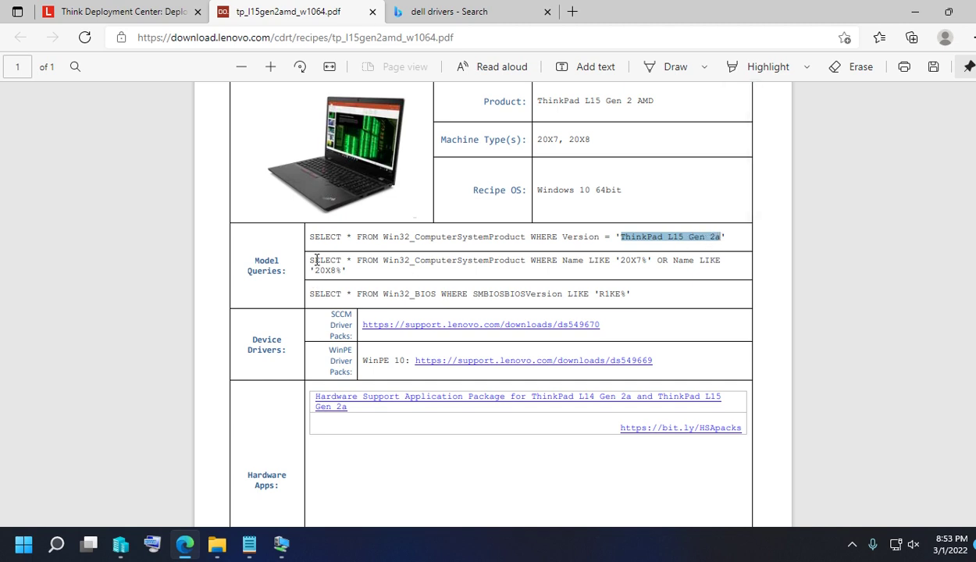
{"action": "left_click", "coordinate": [338, 267]}
{"action": "left_click_drag", "start_coordinate": [331, 269], "coordinate": [311, 260]}
{"action": "left_click", "coordinate": [351, 269]}
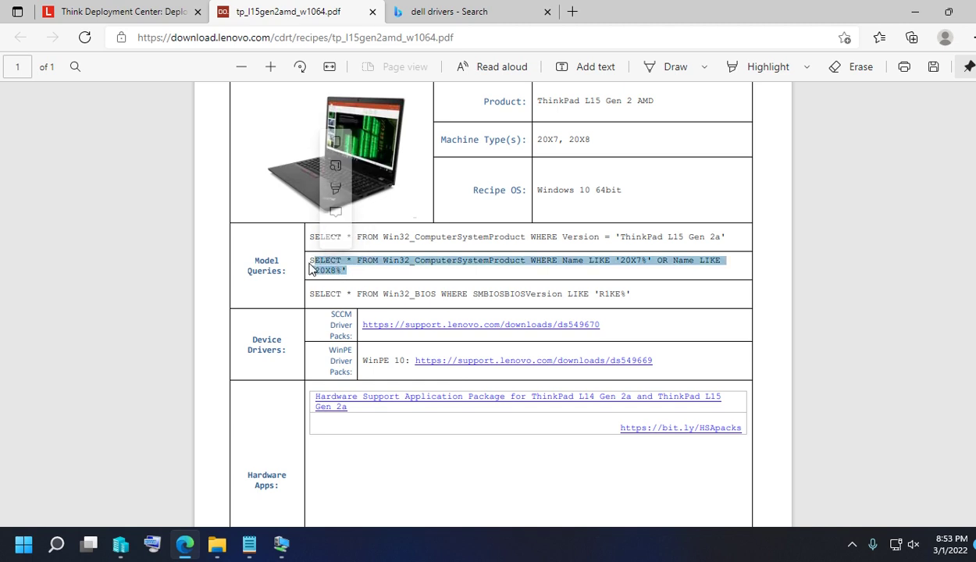
Examine the recipe card's Model Queries, highlighting the 20X7 machine type and the ThinkPad L15 Gen 2 version name
{"action": "left_click", "coordinate": [629, 281]}
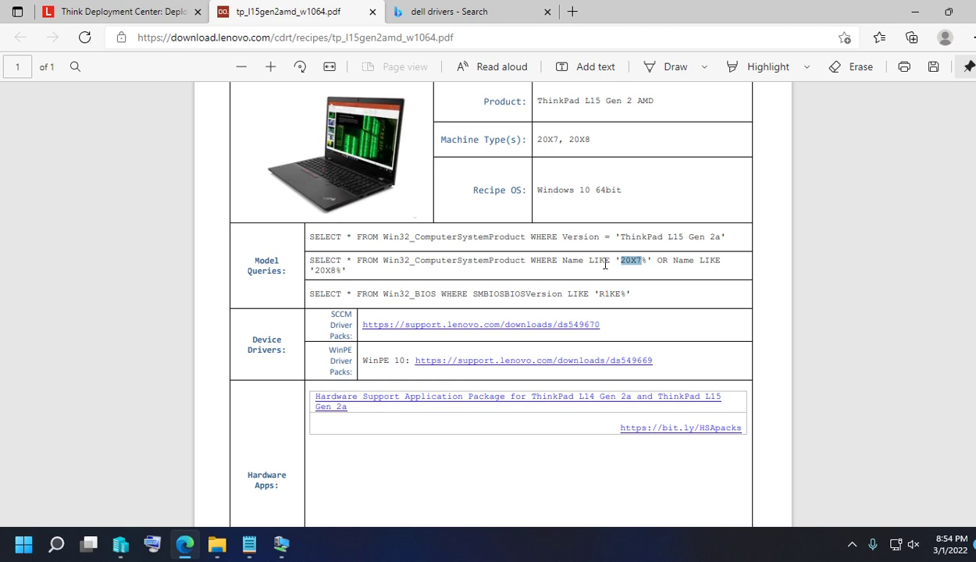
{"action": "left_click", "coordinate": [621, 238]}
{"action": "left_click_drag", "start_coordinate": [625, 238], "coordinate": [720, 239]}
{"action": "key", "text": "ctrl+c"}
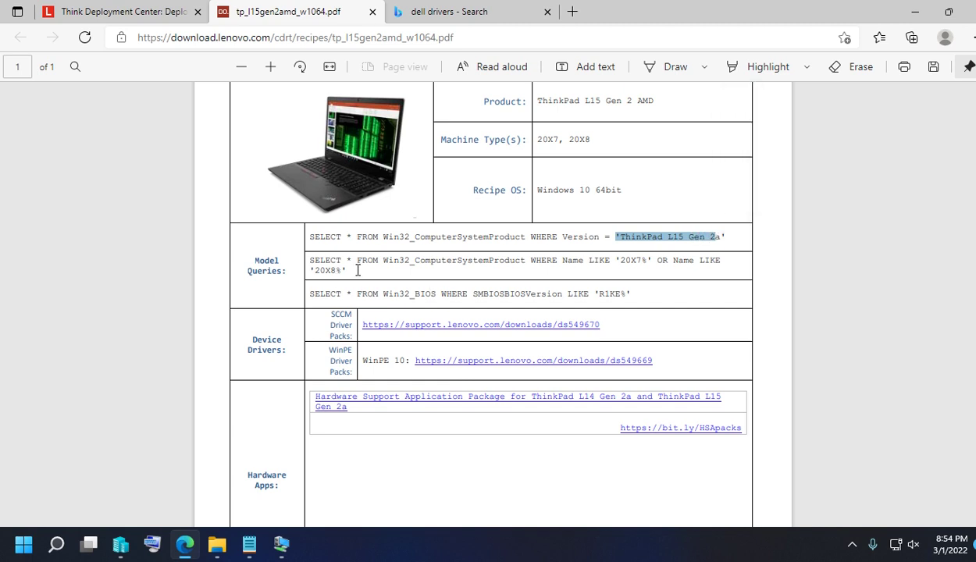
{"action": "left_click", "coordinate": [349, 264]}
Check the Think Deployment Center recipe cards page, and examine the machine types 20X7 and 20X8 on the L15 Gen 2 AMD card
{"action": "left_click", "coordinate": [107, 17]}
{"action": "scroll", "coordinate": [146, 168], "scroll_direction": "up", "scroll_amount": 5}
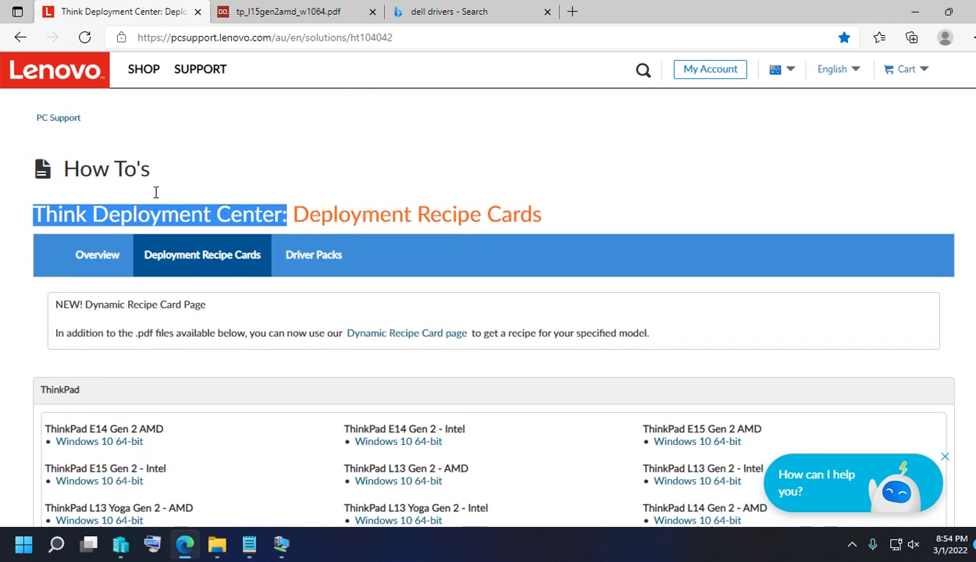
{"action": "left_click", "coordinate": [290, 13]}
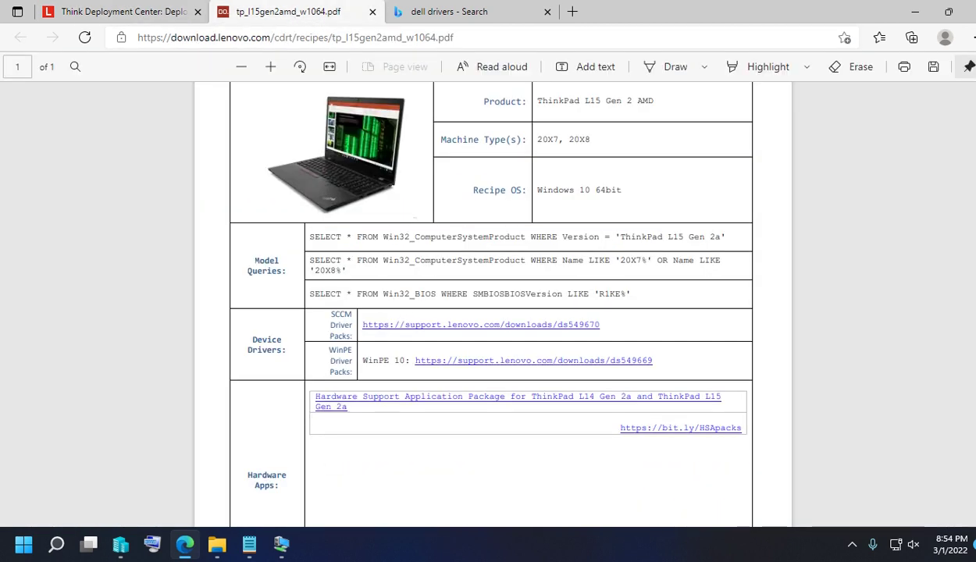
{"action": "scroll", "coordinate": [518, 252], "scroll_direction": "up", "scroll_amount": 2}
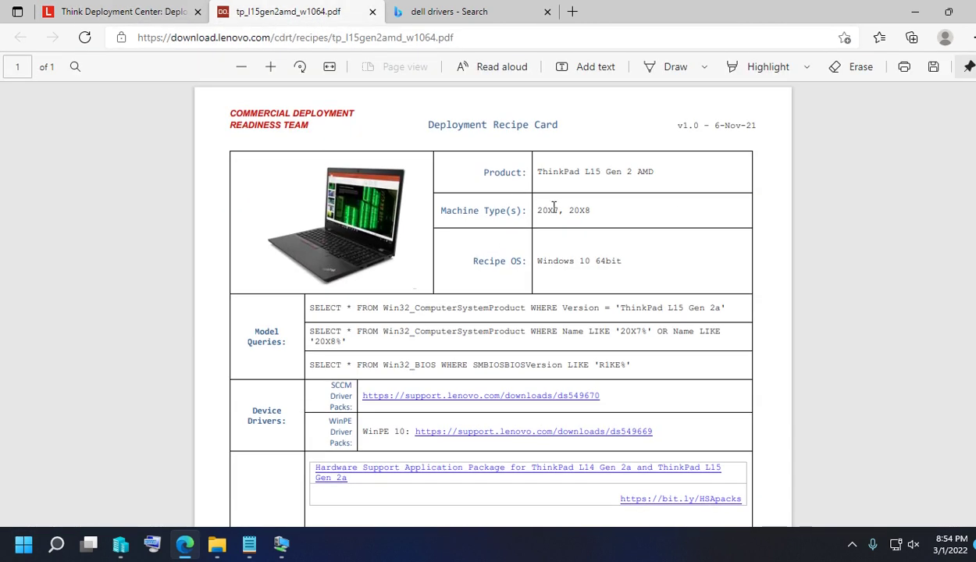
{"action": "left_click_drag", "start_coordinate": [539, 210], "coordinate": [592, 211]}
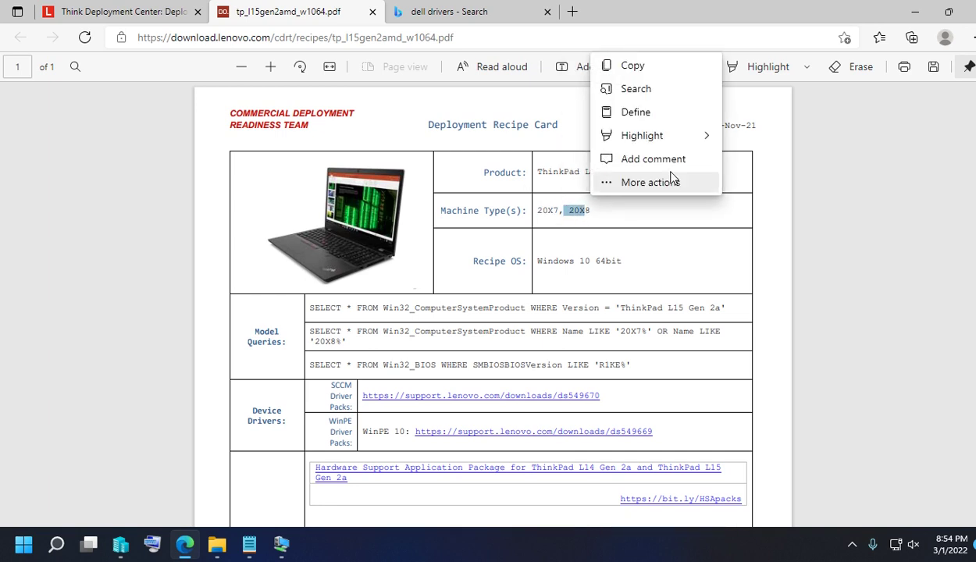
{"action": "left_click", "coordinate": [671, 182]}
{"action": "left_click", "coordinate": [648, 175]}
{"action": "left_click", "coordinate": [648, 175]}
{"action": "scroll", "coordinate": [541, 204], "scroll_direction": "down", "scroll_amount": 2}
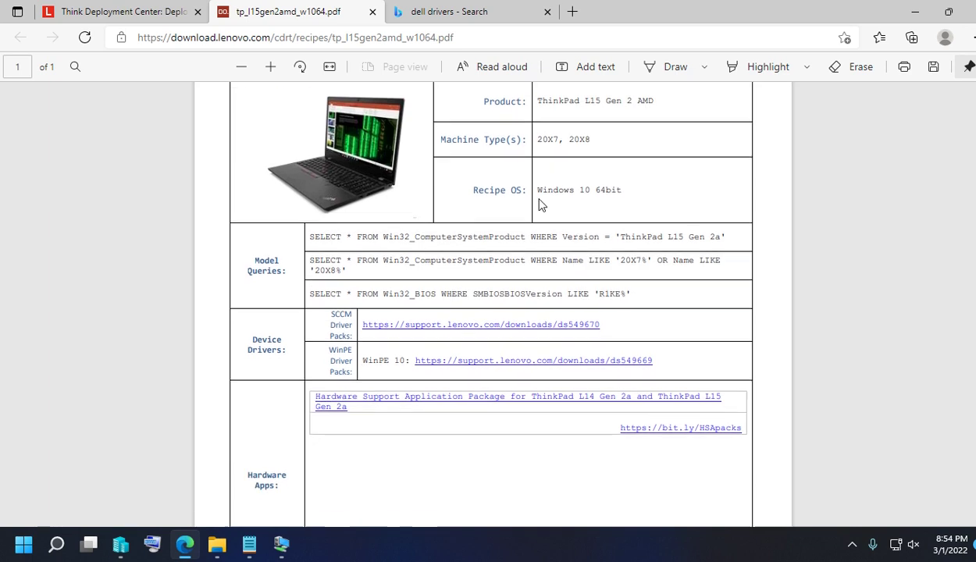
Copy the Win32_ComputerSystemProduct model query with Name LIKE '20X7%' OR Name LIKE '20X8%' from the recipe card
{"action": "left_click_drag", "start_coordinate": [347, 271], "coordinate": [308, 261]}
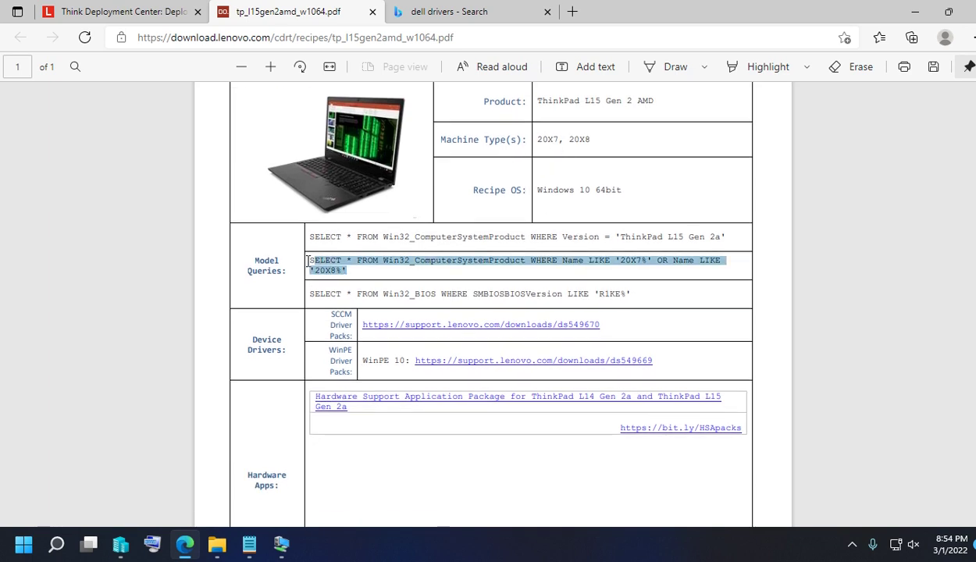
{"action": "left_click", "coordinate": [350, 269]}
{"action": "mouse_move", "coordinate": [349, 270]}
{"action": "left_mouse_down"}
{"action": "mouse_move", "coordinate": [309, 264]}
{"action": "mouse_move", "coordinate": [338, 277]}
{"action": "left_mouse_up"}
{"action": "left_click", "coordinate": [311, 265]}
Switch to the SCCM remote session and add the copied '20X7%' OR '20X8%' WMI query as a condition of the Apply Driver Lenovo T14 Gen2 step
{"action": "left_click", "coordinate": [168, 11]}
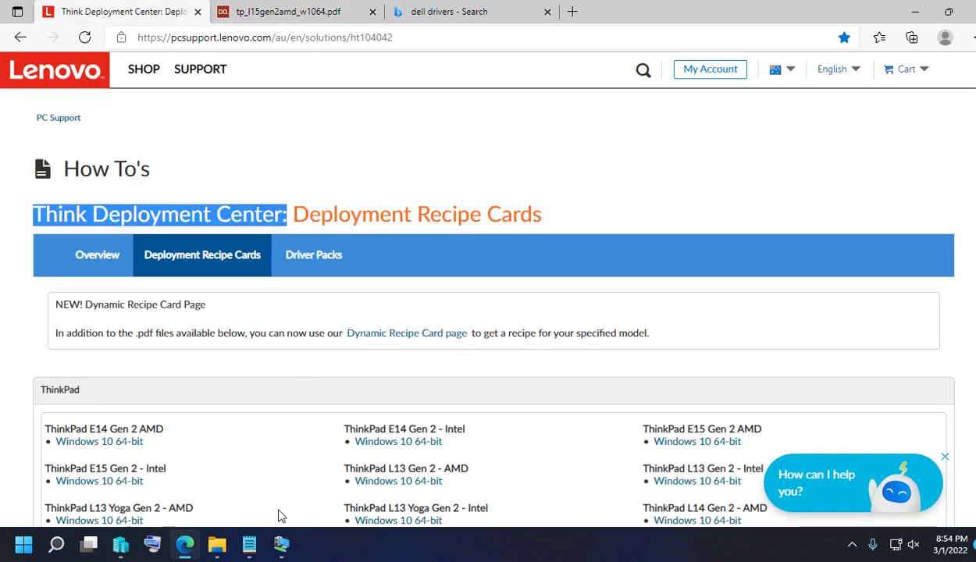
{"action": "mouse_move", "coordinate": [281, 545]}
{"action": "left_click", "coordinate": [351, 485]}
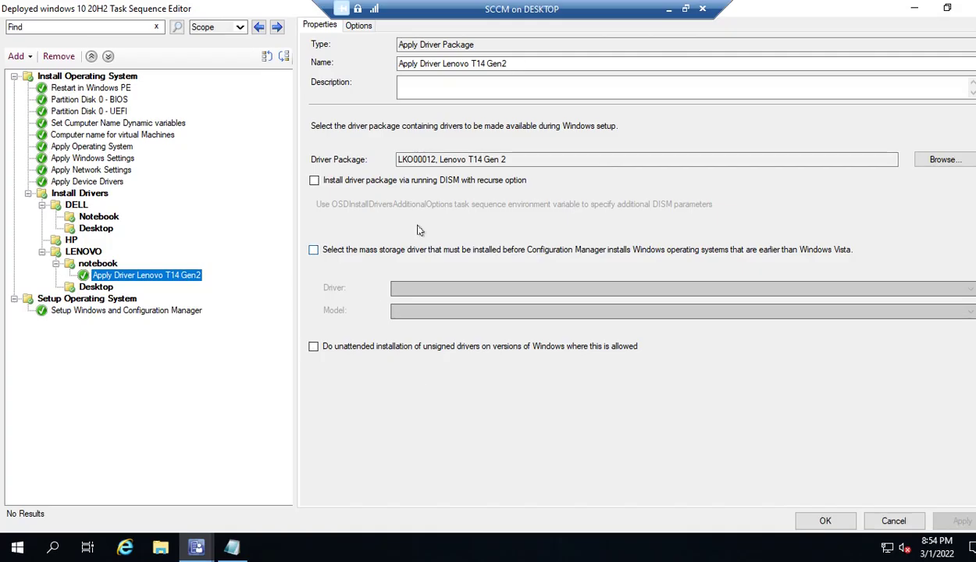
{"action": "left_click", "coordinate": [344, 24]}
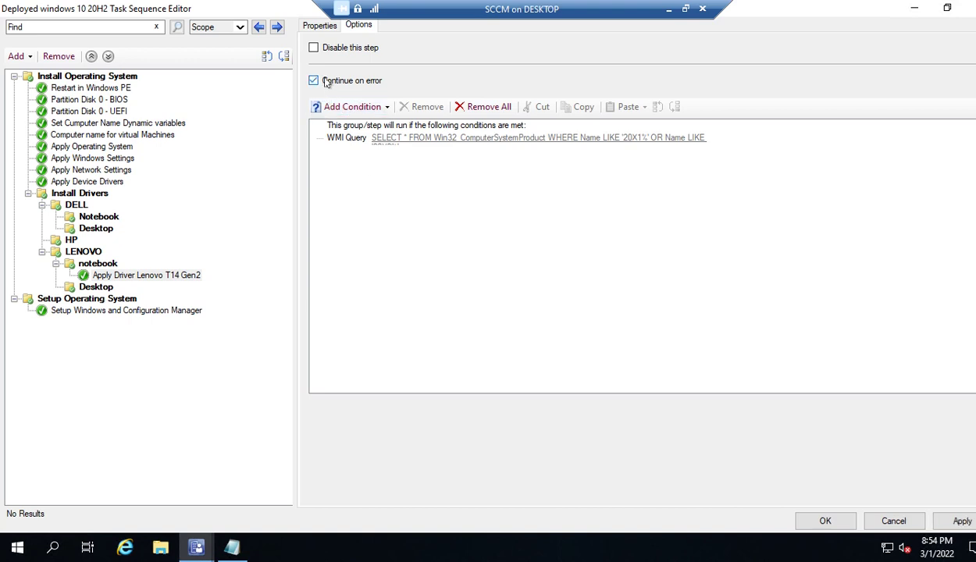
{"action": "left_click", "coordinate": [331, 109]}
{"action": "left_click", "coordinate": [358, 241]}
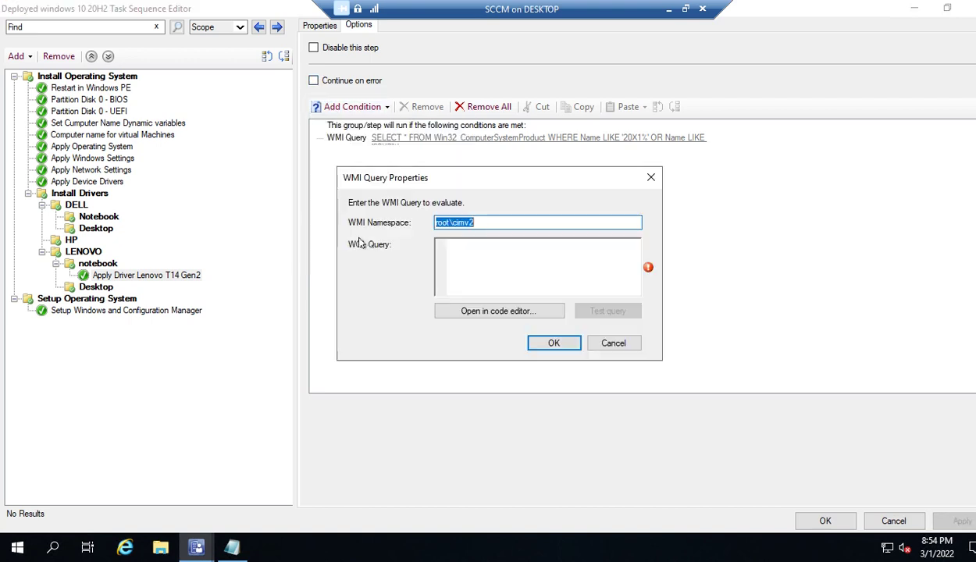
{"action": "left_click", "coordinate": [497, 268]}
{"action": "key", "text": "ctrl+v"}
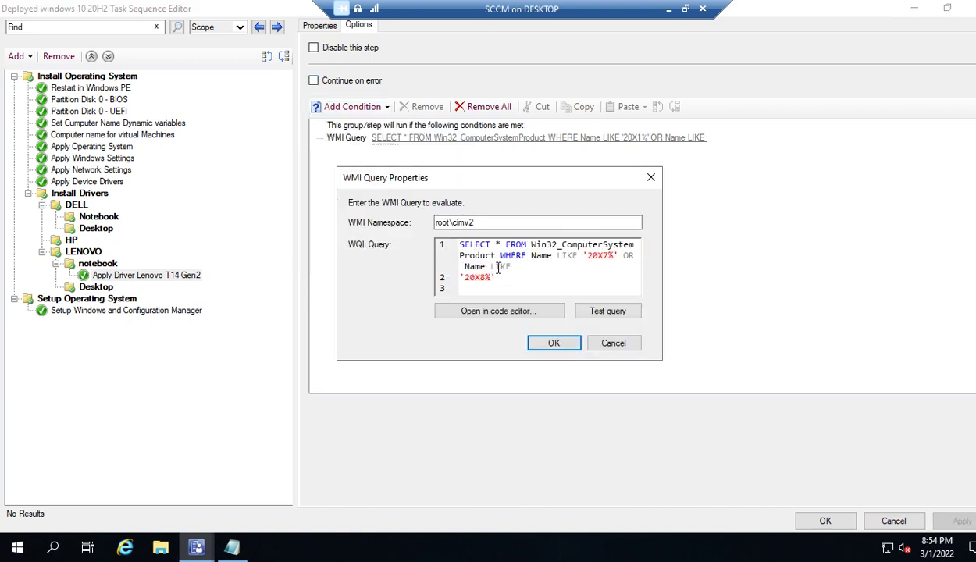
{"action": "left_click", "coordinate": [554, 344]}
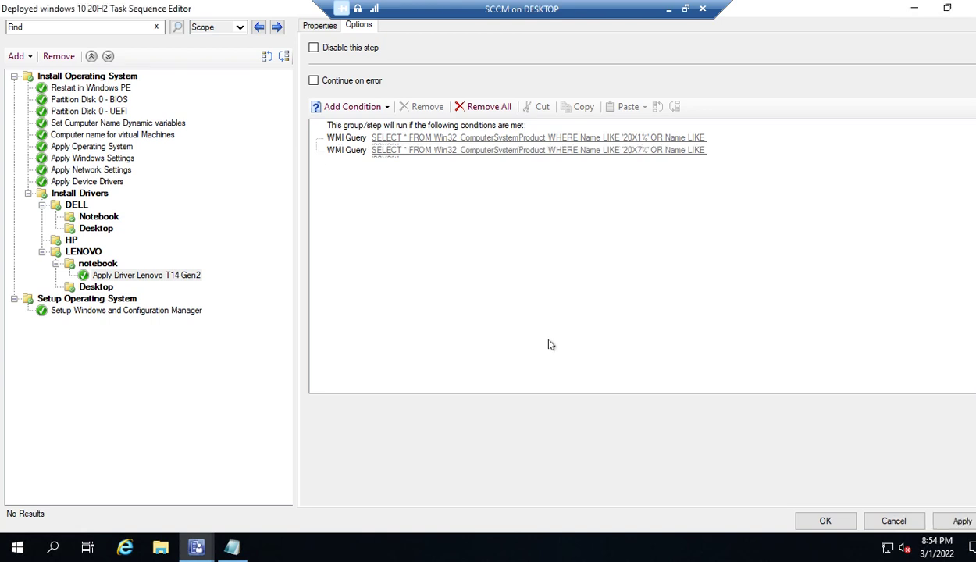
Compare the machine types in the two WMI query conditions of the Apply Driver Lenovo T14 Gen2 step
{"action": "double_click", "coordinate": [653, 138]}
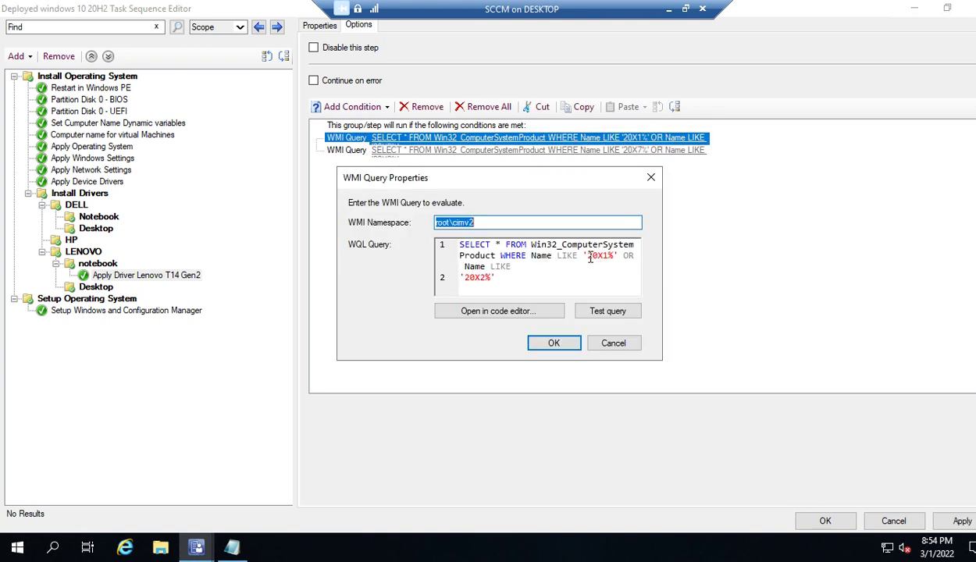
{"action": "left_click_drag", "start_coordinate": [587, 256], "coordinate": [505, 267]}
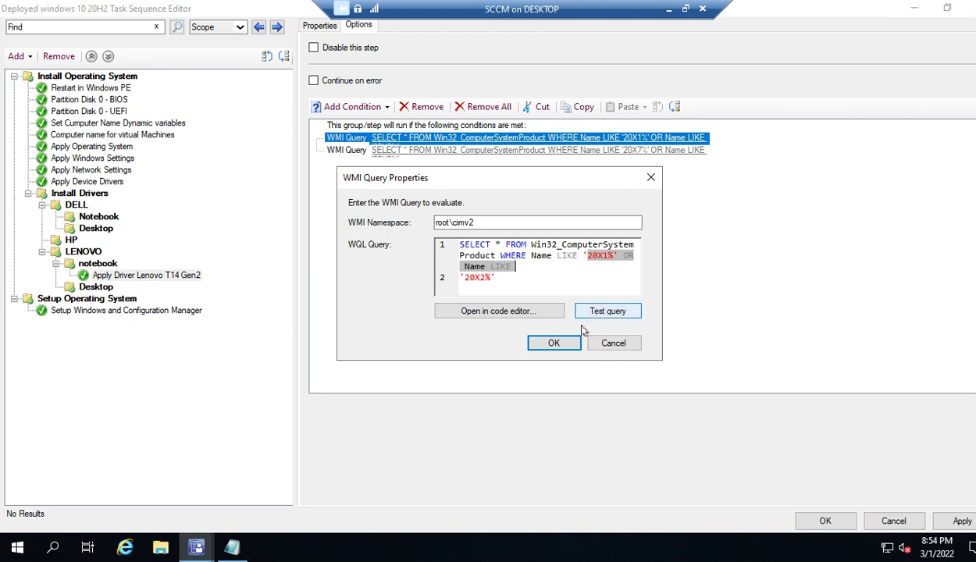
{"action": "left_click", "coordinate": [554, 343]}
{"action": "double_click", "coordinate": [544, 153]}
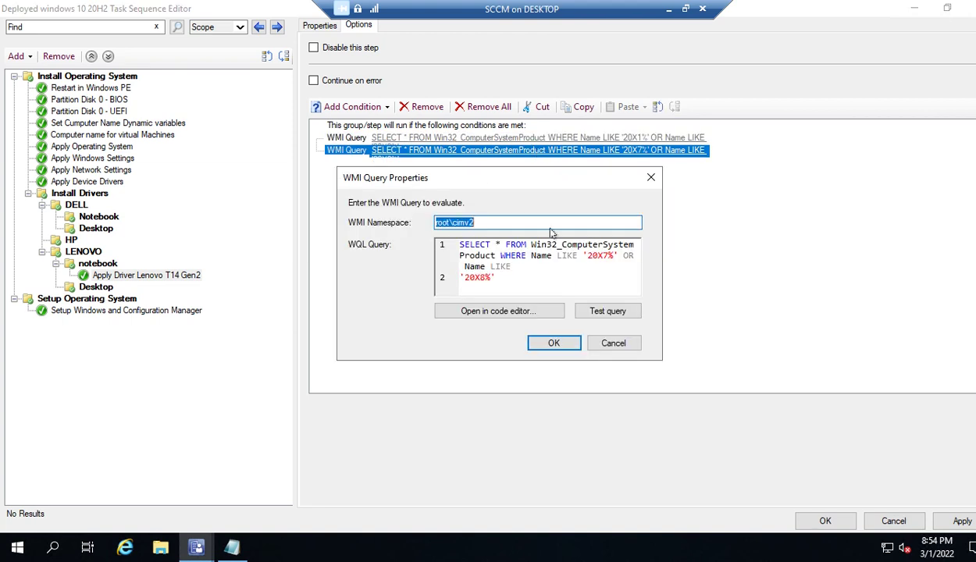
{"action": "left_click", "coordinate": [560, 343]}
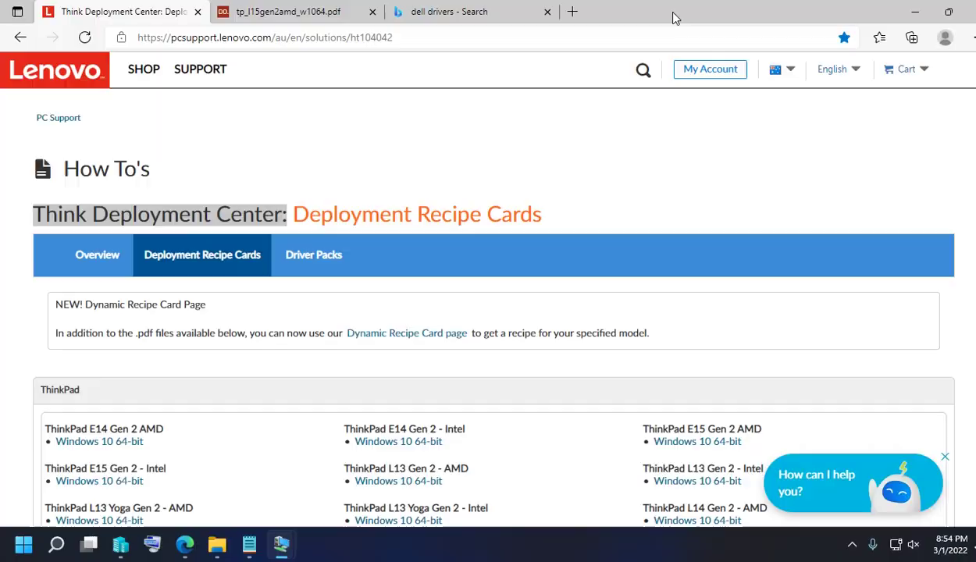
Return to the Edge browser outside the remote session and review the recipe cards page and the whole L15 Gen 2 AMD card
{"action": "left_click", "coordinate": [669, 9]}
{"action": "scroll", "coordinate": [298, 328], "scroll_direction": "down", "scroll_amount": 4}
{"action": "scroll", "coordinate": [297, 328], "scroll_direction": "up", "scroll_amount": 4}
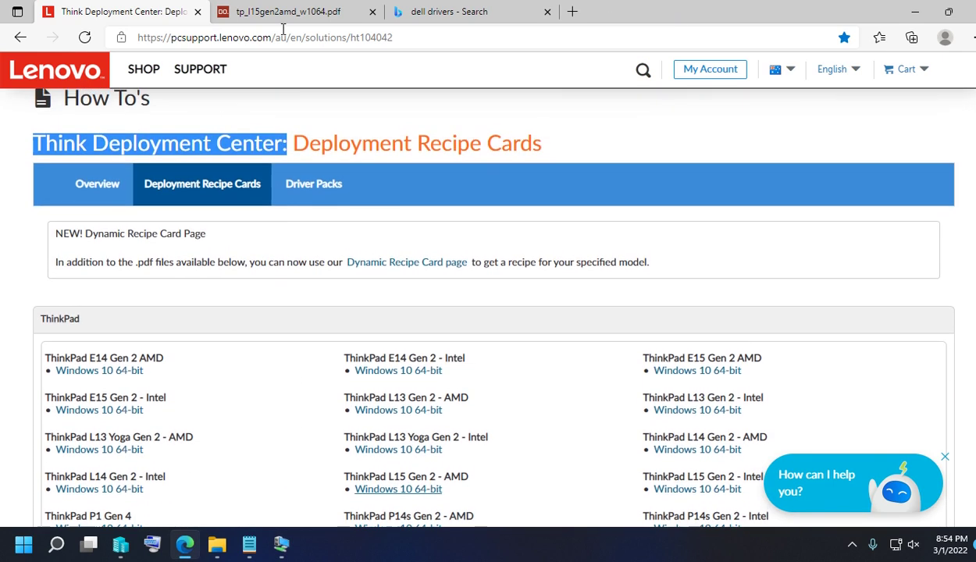
{"action": "left_click", "coordinate": [288, 11]}
{"action": "scroll", "coordinate": [480, 356], "scroll_direction": "up", "scroll_amount": 1}
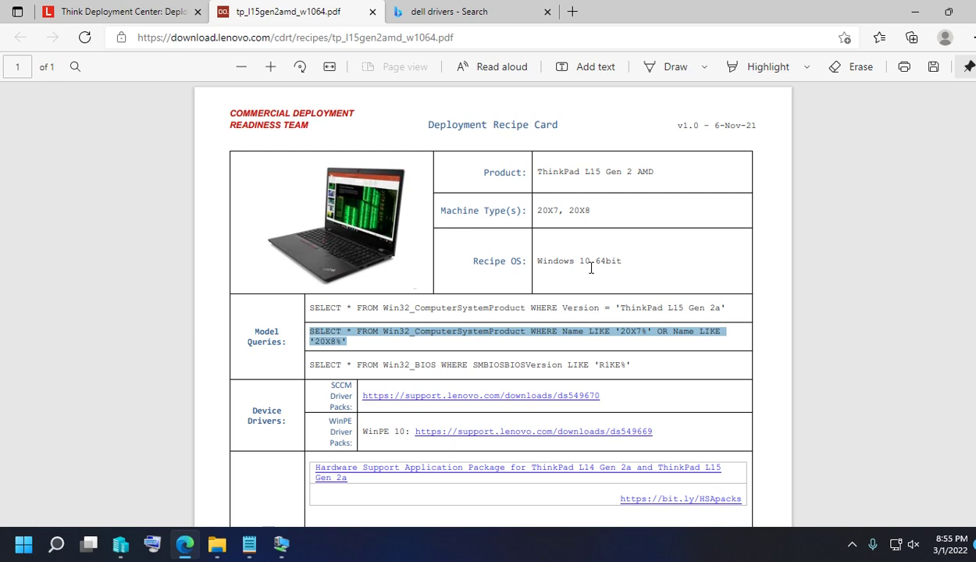
{"action": "scroll", "coordinate": [591, 268], "scroll_direction": "down", "scroll_amount": 4}
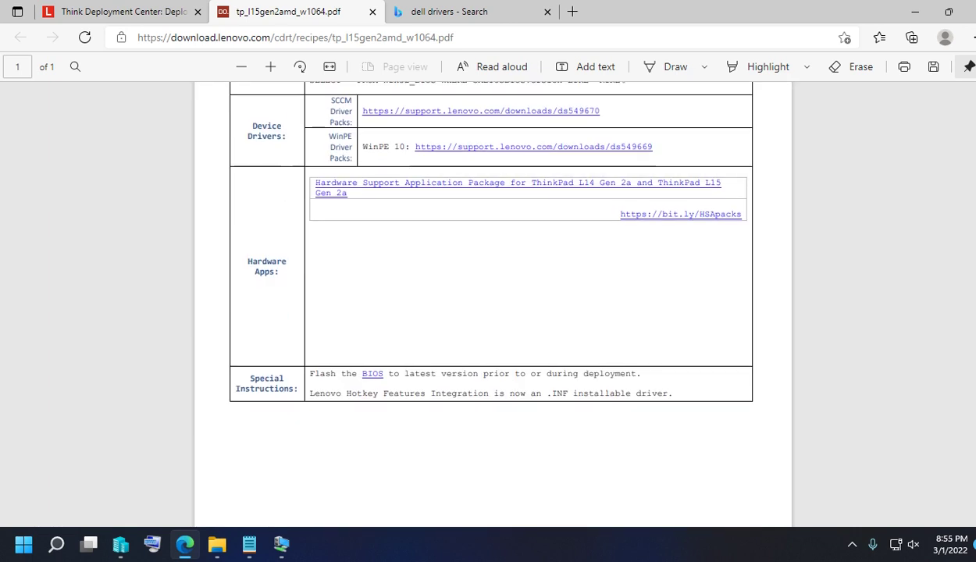
Switch back to the SCCM remote session and save the changes to the task sequence
{"action": "mouse_move", "coordinate": [281, 544]}
{"action": "left_click", "coordinate": [346, 446]}
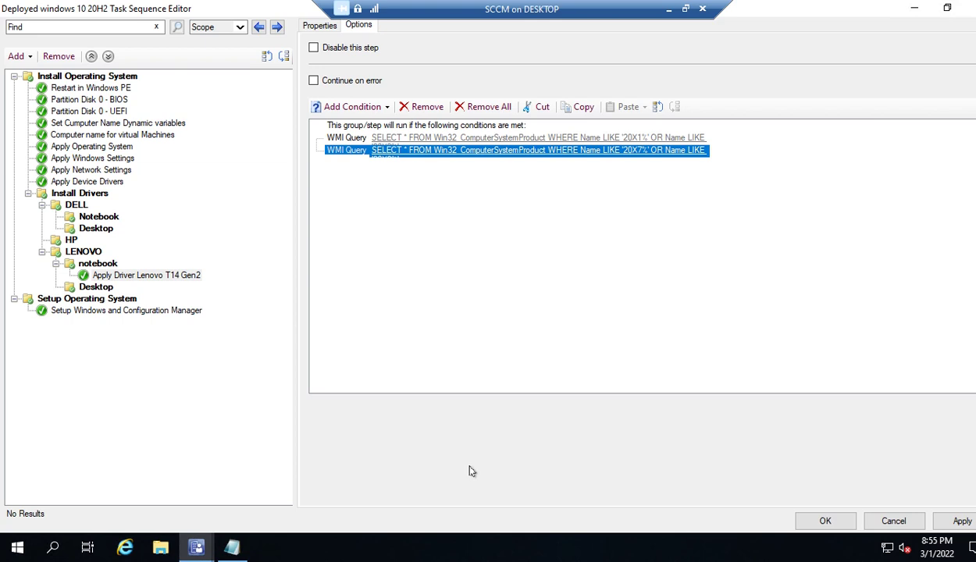
{"action": "left_click", "coordinate": [825, 522]}
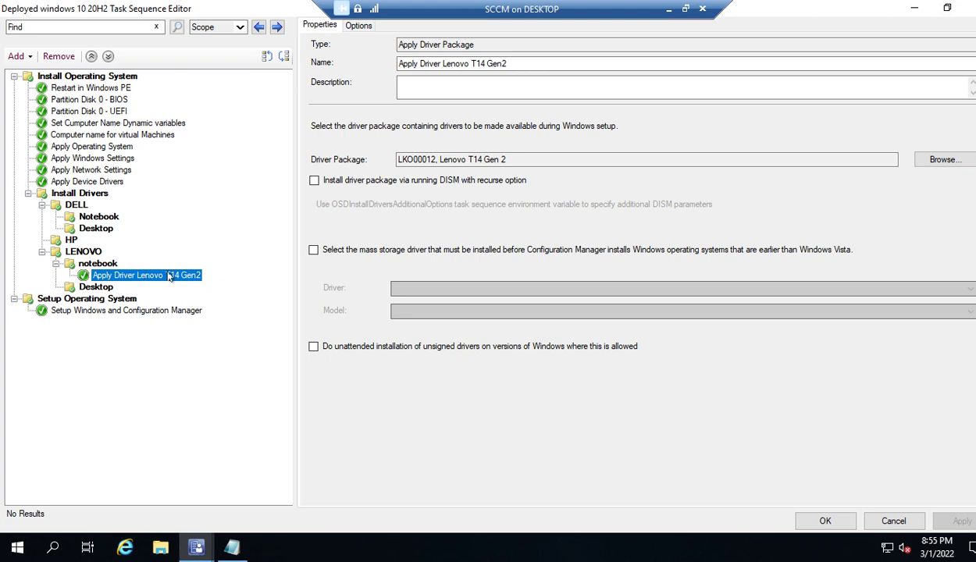
Add an Apply Driver Package step to the Notebook group under DELL and show its condition options
{"action": "left_click", "coordinate": [94, 217]}
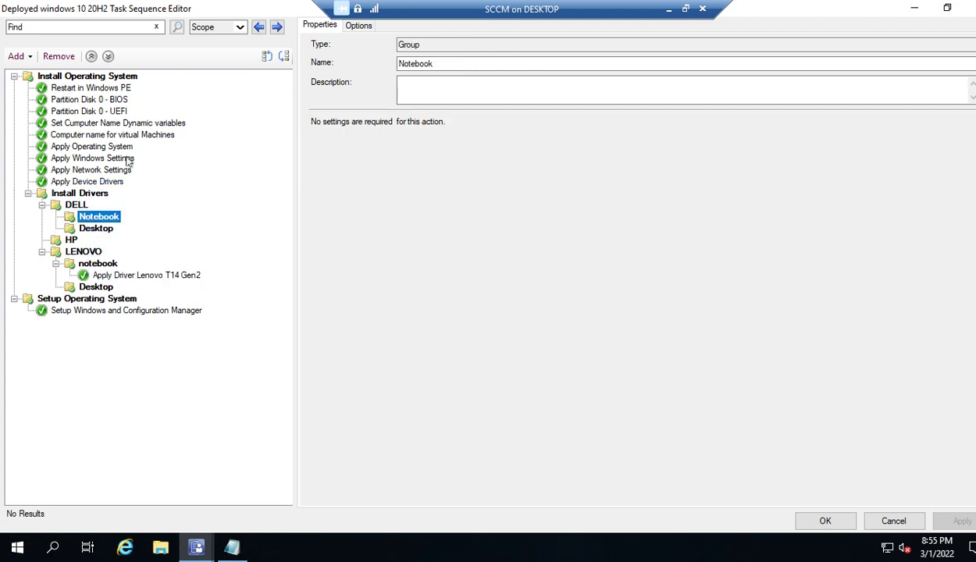
{"action": "left_click", "coordinate": [31, 56]}
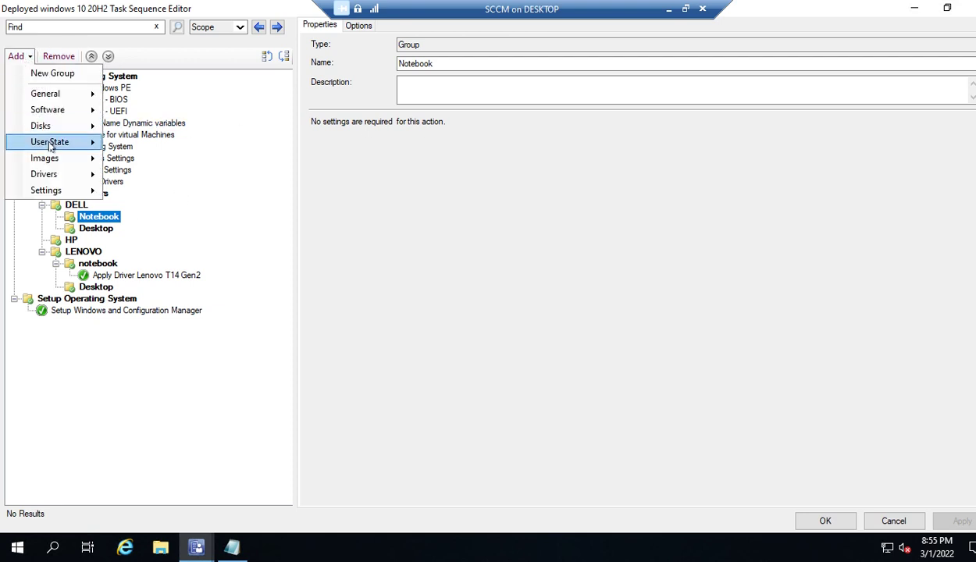
{"action": "mouse_move", "coordinate": [70, 174]}
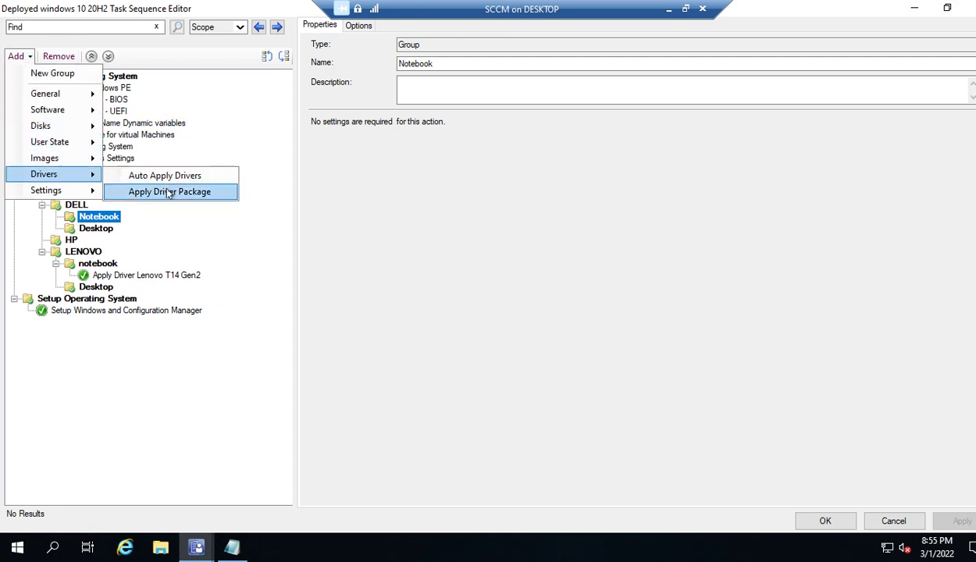
{"action": "left_click", "coordinate": [166, 190]}
{"action": "left_click", "coordinate": [359, 25]}
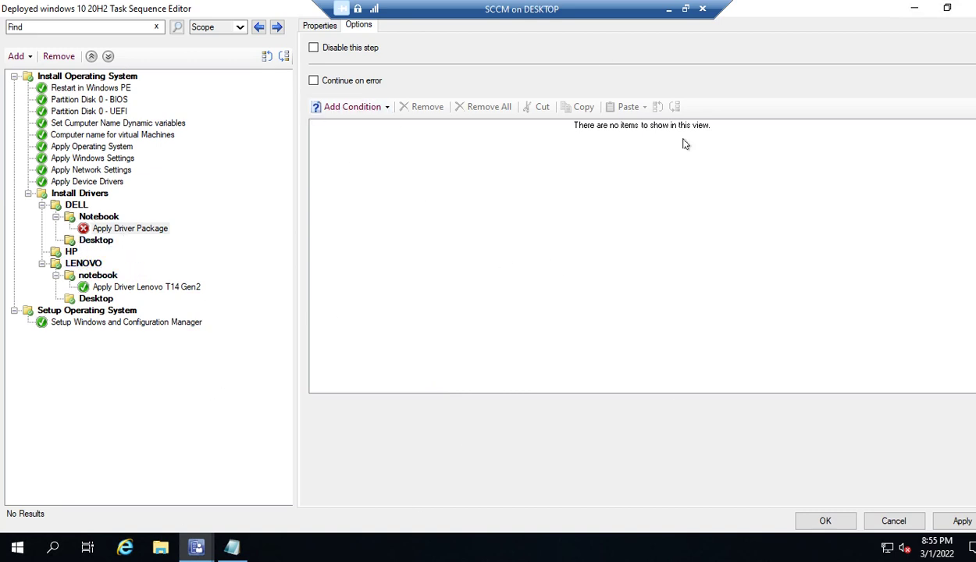
Add another Apply Driver Package step to the notebook group under LENOVO and show its condition options
{"action": "left_click", "coordinate": [104, 287]}
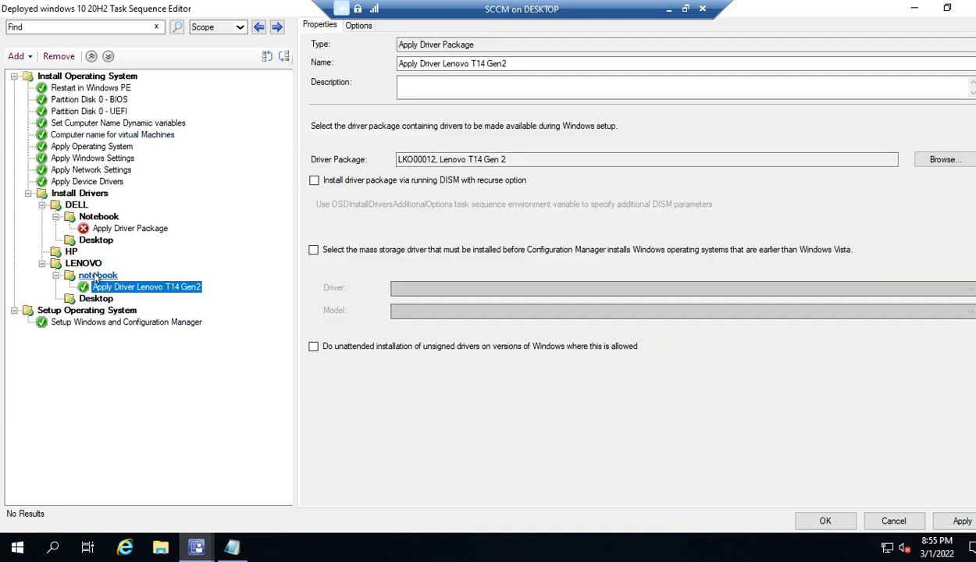
{"action": "left_click", "coordinate": [95, 275]}
{"action": "left_click", "coordinate": [17, 56]}
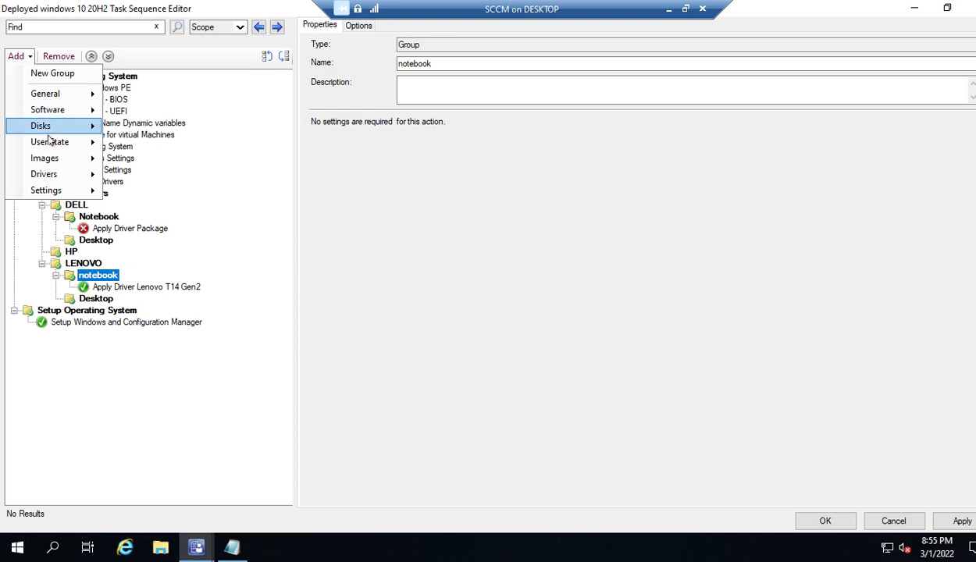
{"action": "mouse_move", "coordinate": [39, 174]}
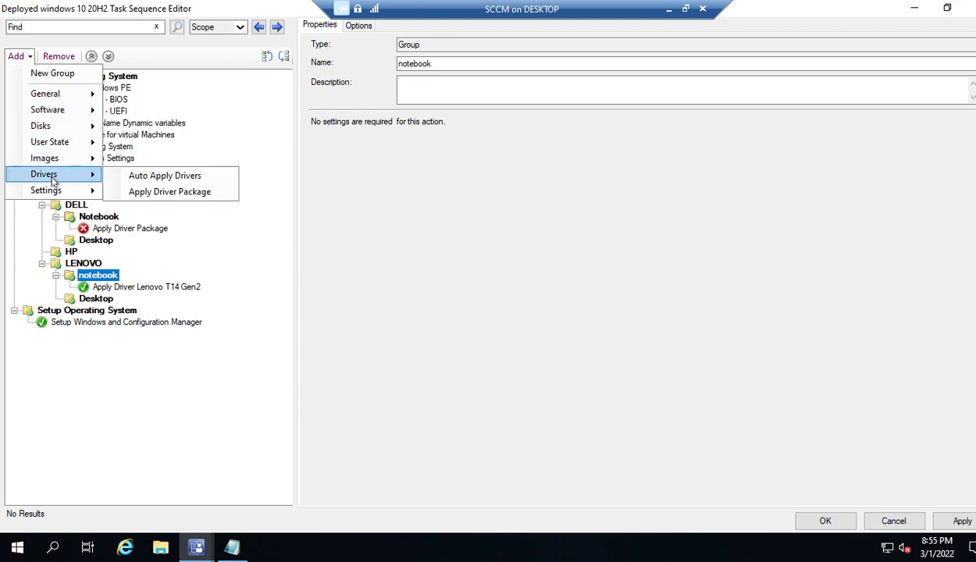
{"action": "left_click", "coordinate": [194, 193]}
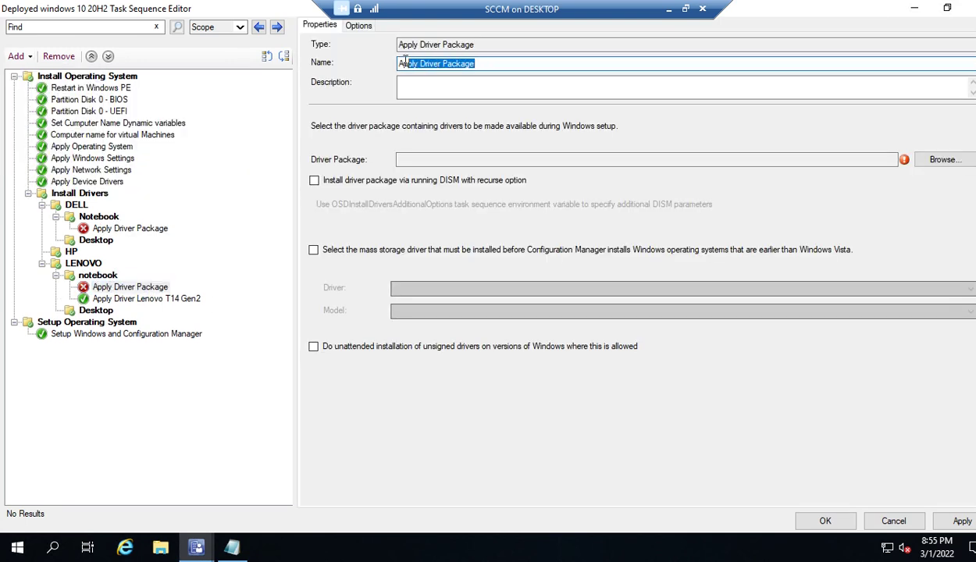
{"action": "left_click", "coordinate": [353, 26]}
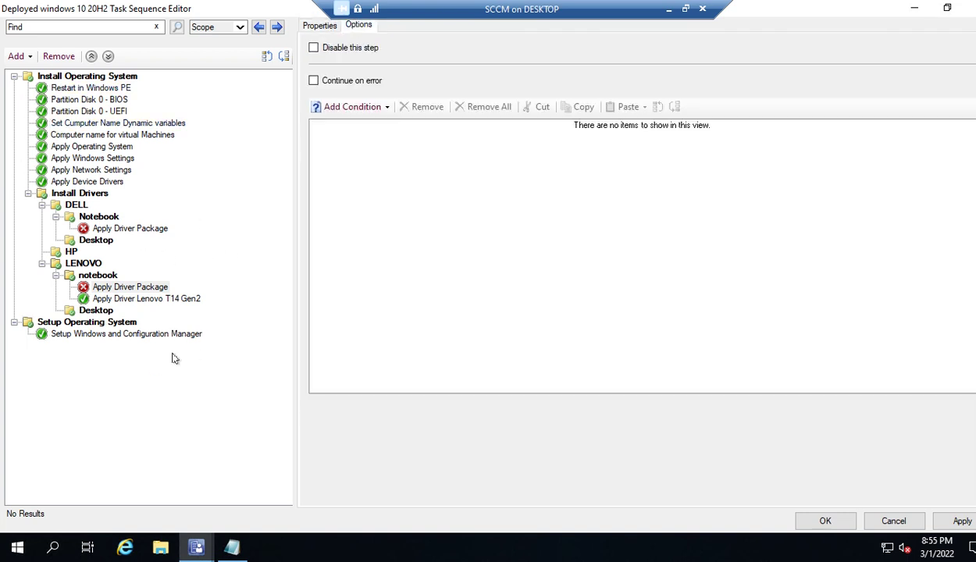
Delete the unconfigured Apply Driver Package steps from the DELL and LENOVO notebook groups, then save and close the task sequence
{"action": "left_click", "coordinate": [117, 229]}
{"action": "right_click", "coordinate": [122, 227]}
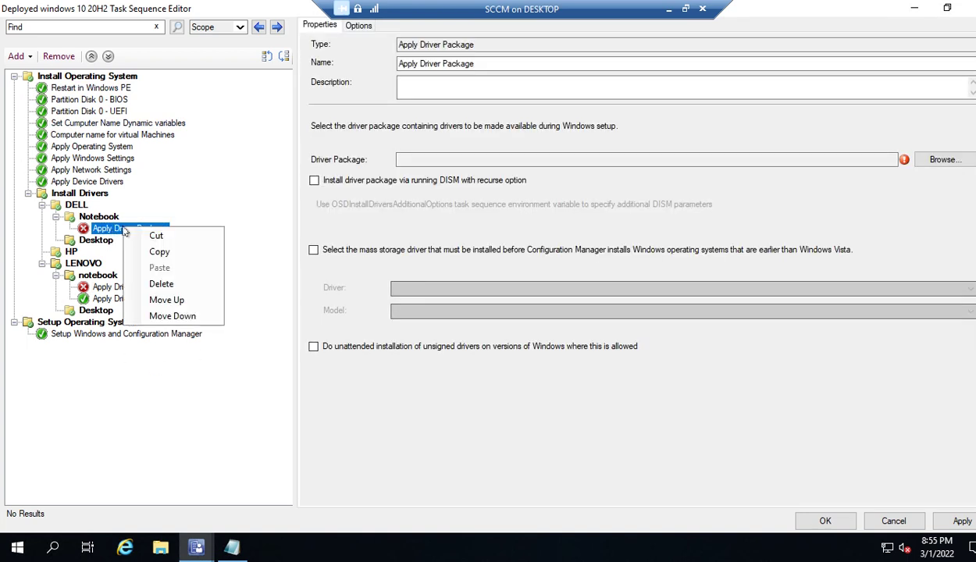
{"action": "left_click", "coordinate": [161, 284]}
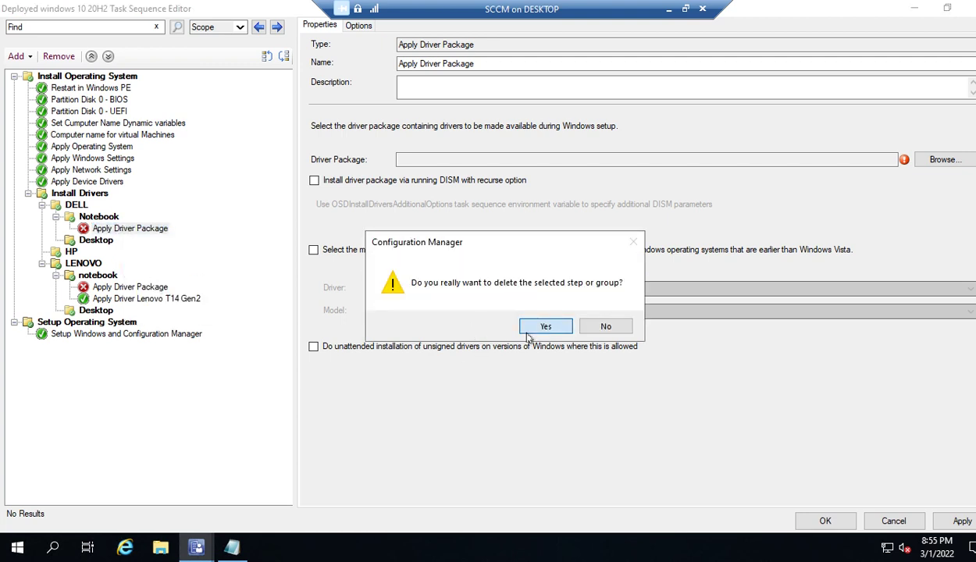
{"action": "left_click", "coordinate": [478, 325]}
{"action": "left_click", "coordinate": [129, 275]}
{"action": "right_click", "coordinate": [129, 275]}
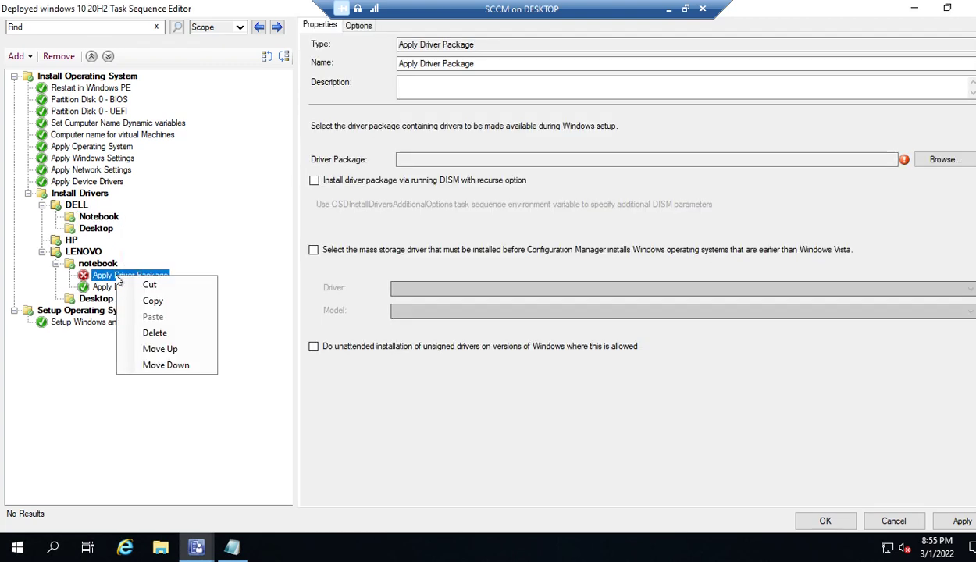
{"action": "left_click", "coordinate": [148, 333]}
{"action": "left_click", "coordinate": [535, 327]}
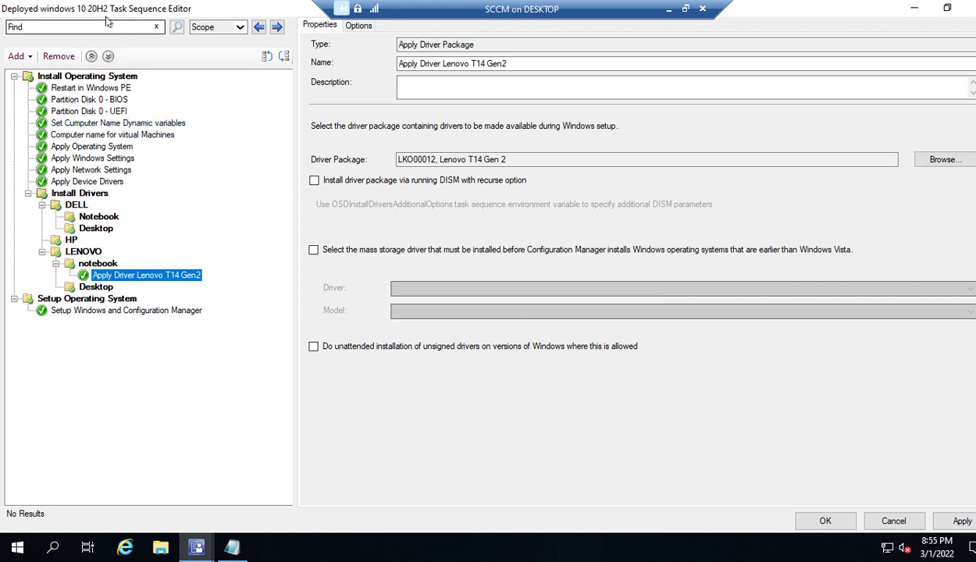
{"action": "left_click", "coordinate": [961, 523]}
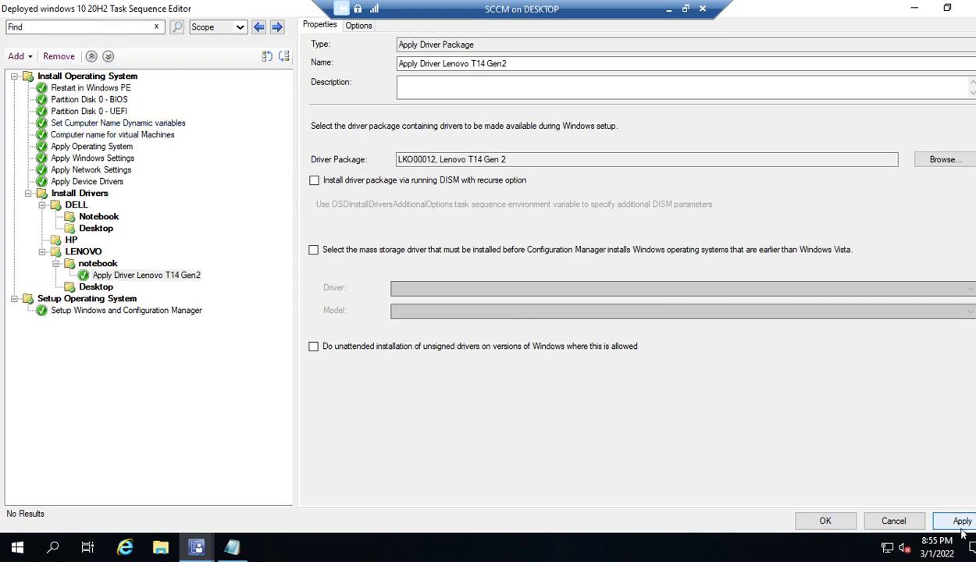
{"action": "left_click", "coordinate": [825, 521]}
Keep the unsaved Notepad query open but minimised, and bring up the Import New Driver Wizard
{"action": "left_click", "coordinate": [764, 92]}
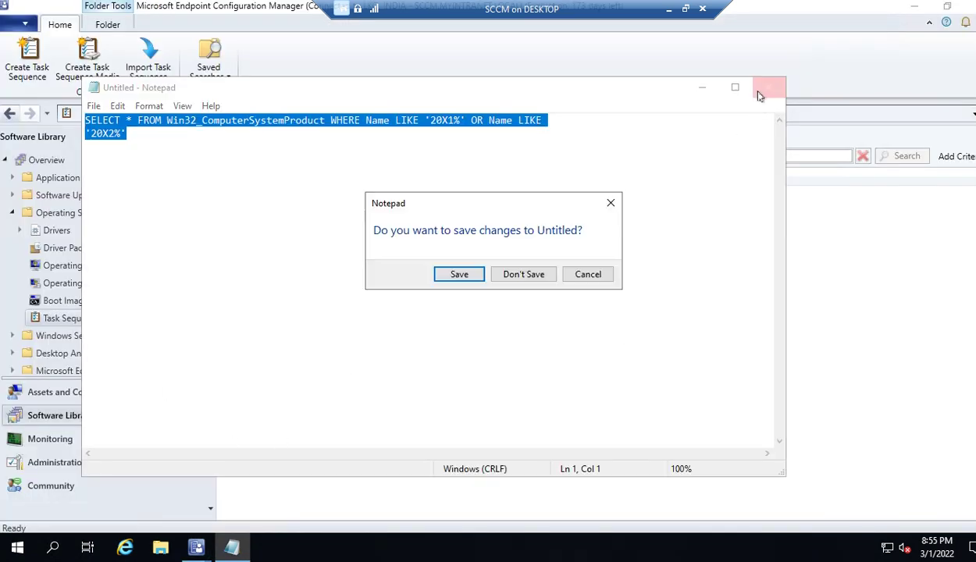
{"action": "left_click", "coordinate": [611, 203]}
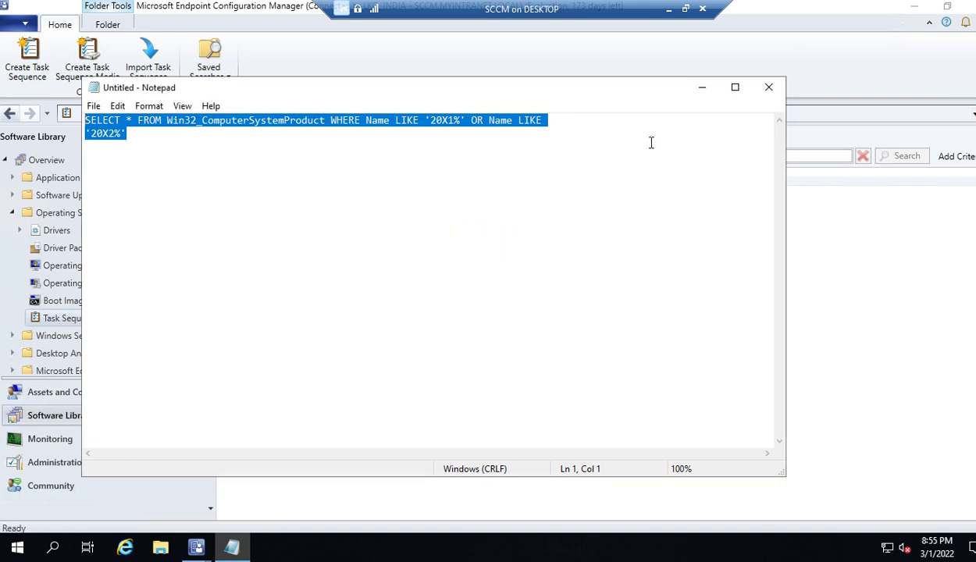
{"action": "left_click", "coordinate": [702, 87]}
{"action": "mouse_move", "coordinate": [202, 551]}
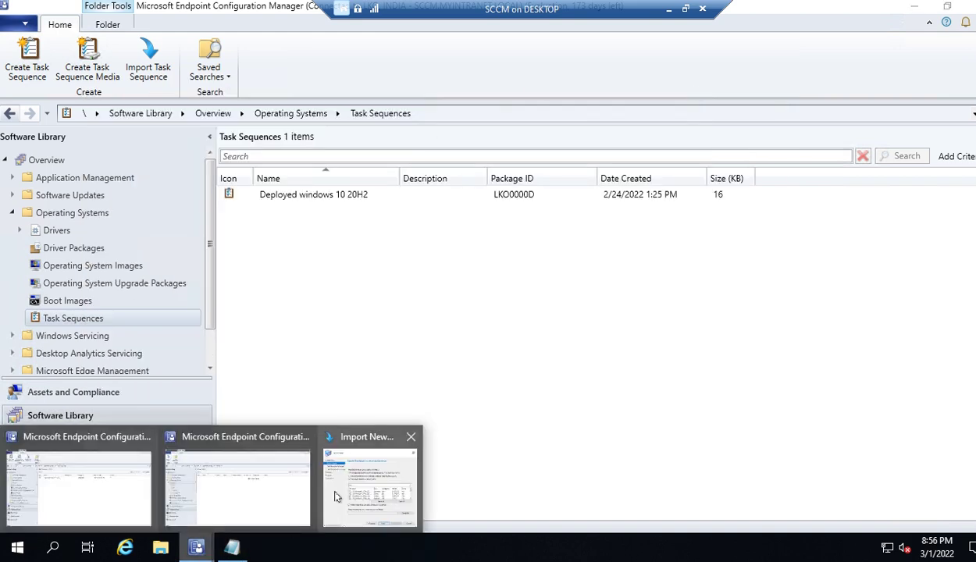
{"action": "left_click", "coordinate": [362, 479]}
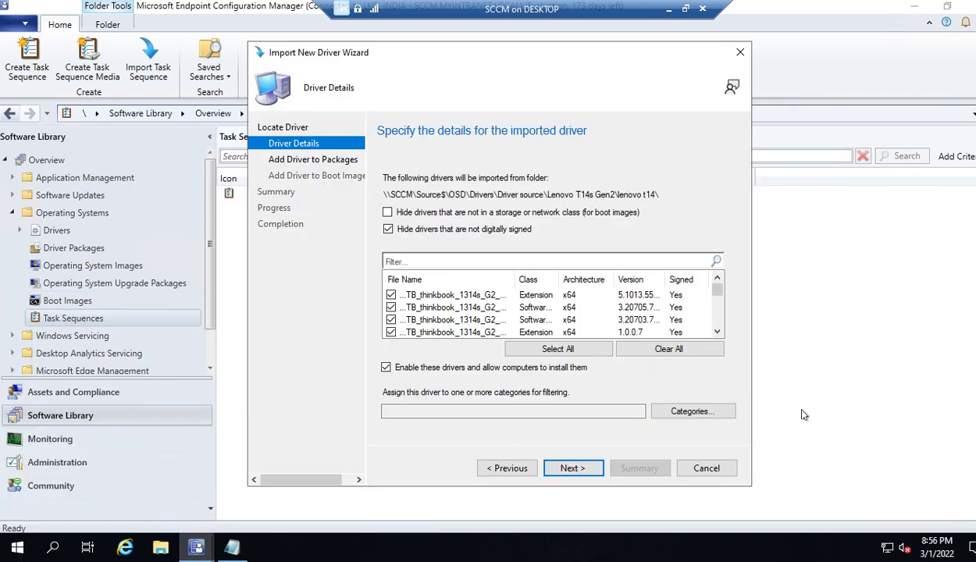
Create the administrative categories "lenovo" and "lenovo 14" and assign them to the drivers being imported
{"action": "left_click", "coordinate": [692, 412]}
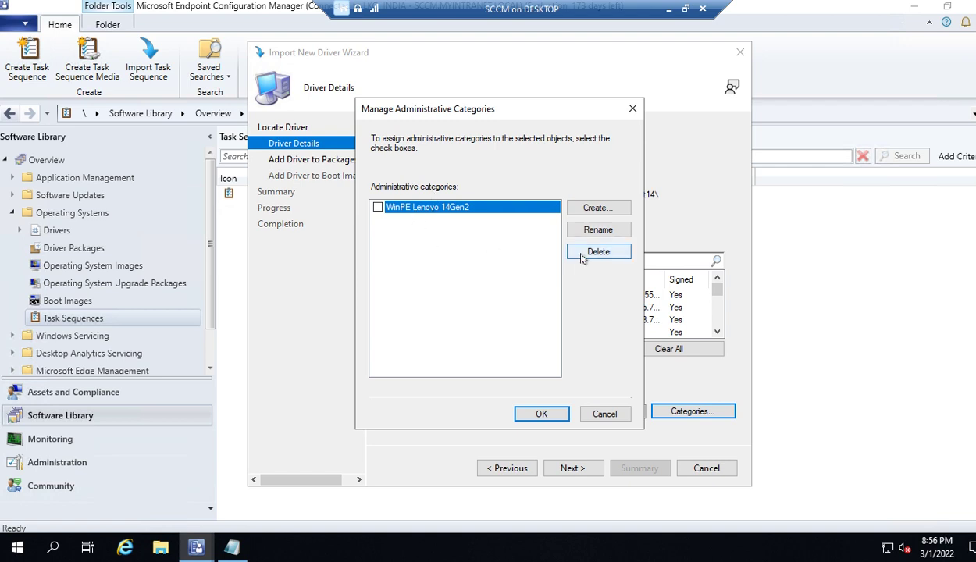
{"action": "left_click", "coordinate": [593, 209]}
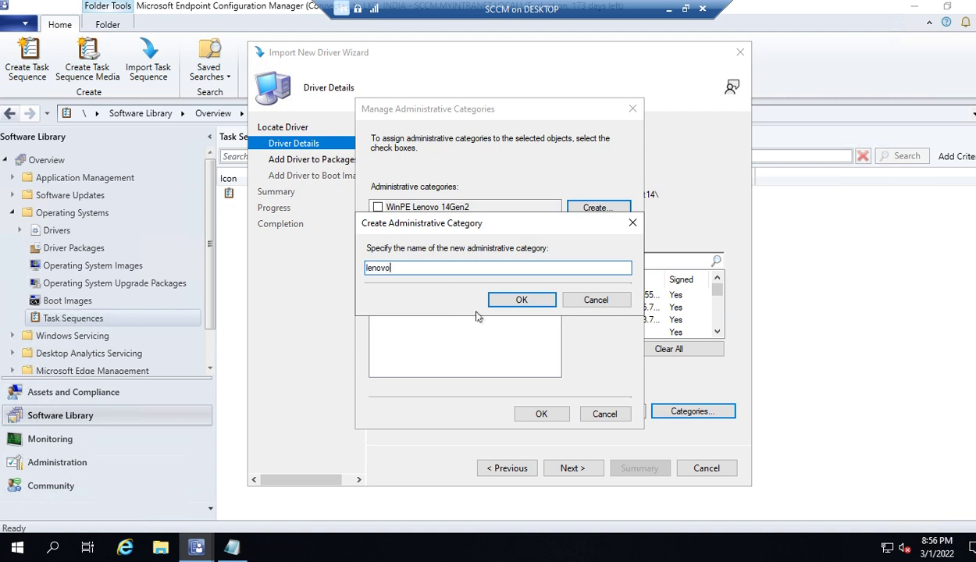
{"action": "left_click", "coordinate": [517, 301]}
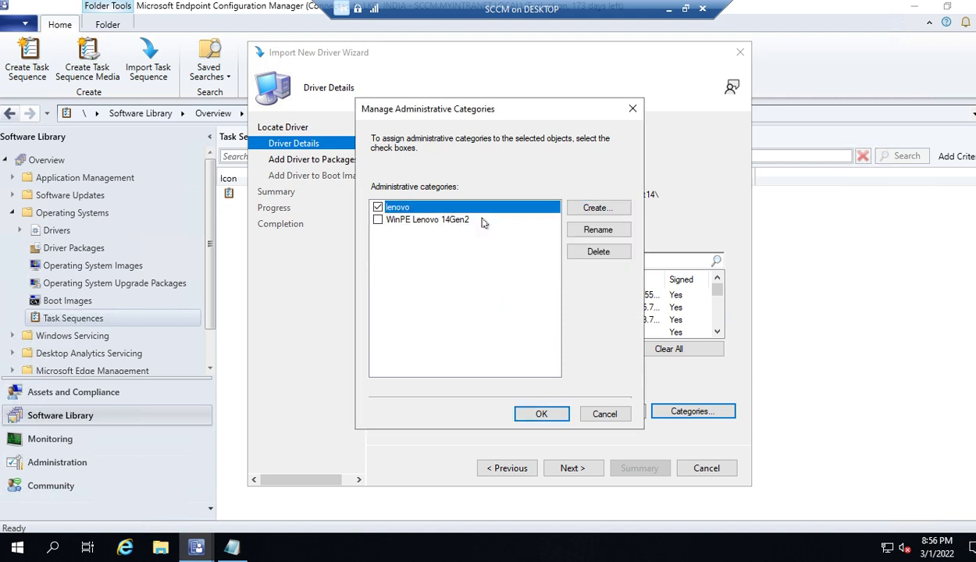
{"action": "left_click", "coordinate": [593, 228]}
{"action": "left_click", "coordinate": [410, 266]}
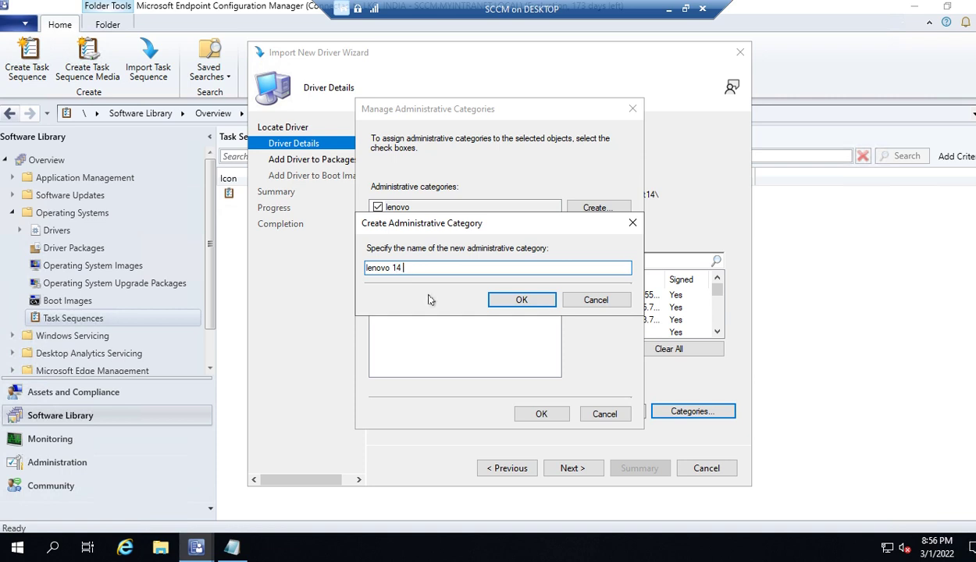
{"action": "left_click", "coordinate": [522, 300]}
{"action": "left_click", "coordinate": [541, 414]}
Add the imported drivers to the "Lenovo T14 Gen2 system drives" package and continue without including them in any boot image
{"action": "left_click", "coordinate": [570, 469]}
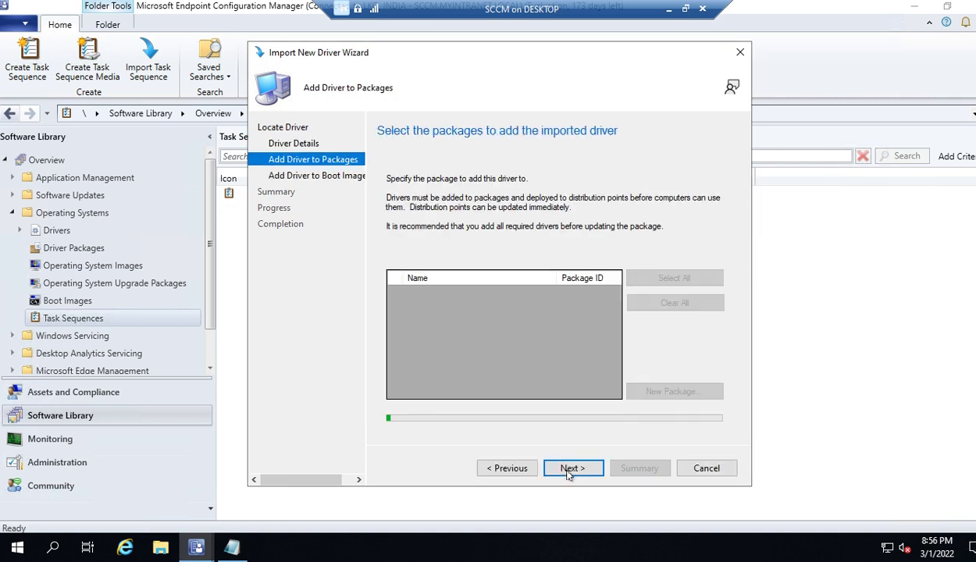
{"action": "left_click", "coordinate": [395, 311]}
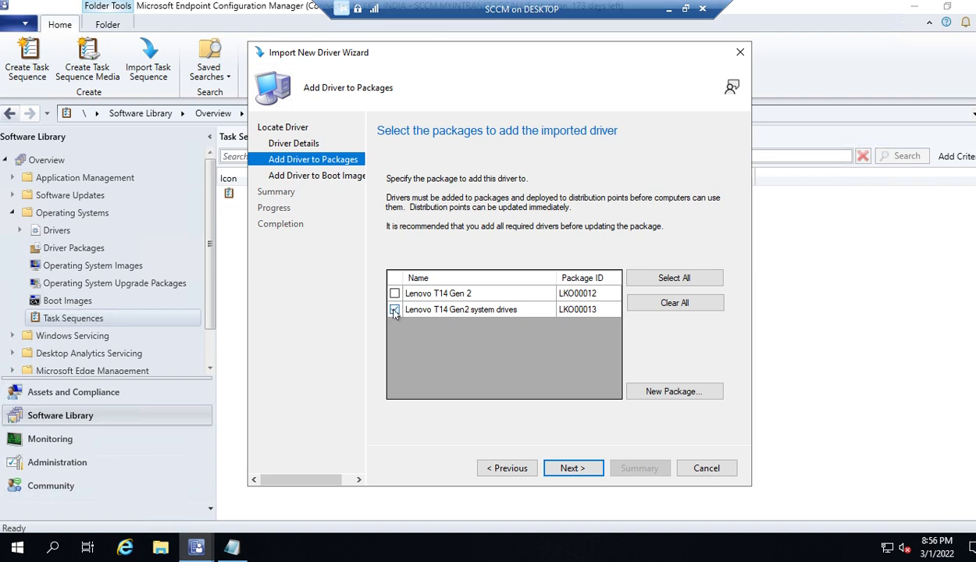
{"action": "left_click", "coordinate": [556, 468]}
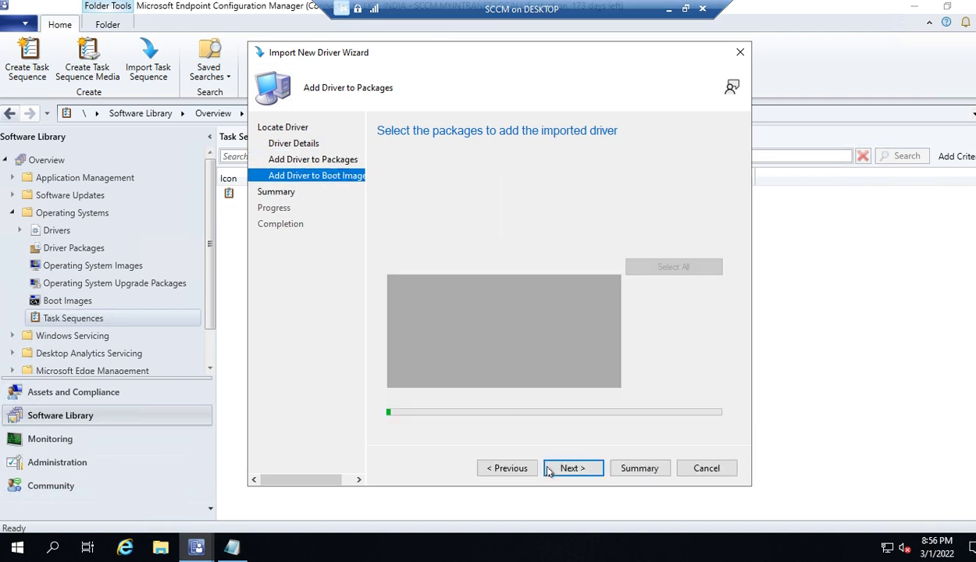
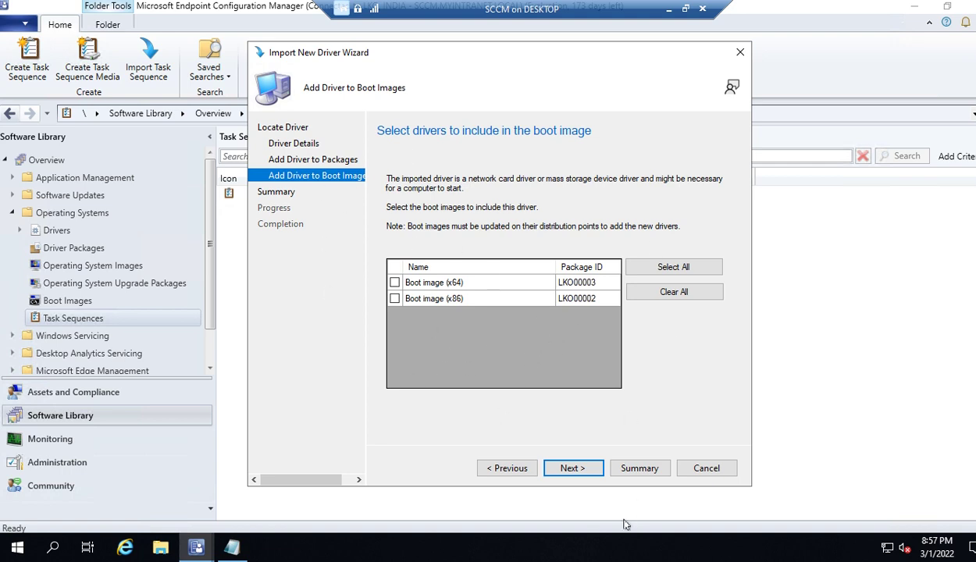
{"action": "left_click", "coordinate": [568, 468]}
Review the list of drivers in the import summary and start the import
{"action": "scroll", "coordinate": [505, 332], "scroll_direction": "down", "scroll_amount": 1}
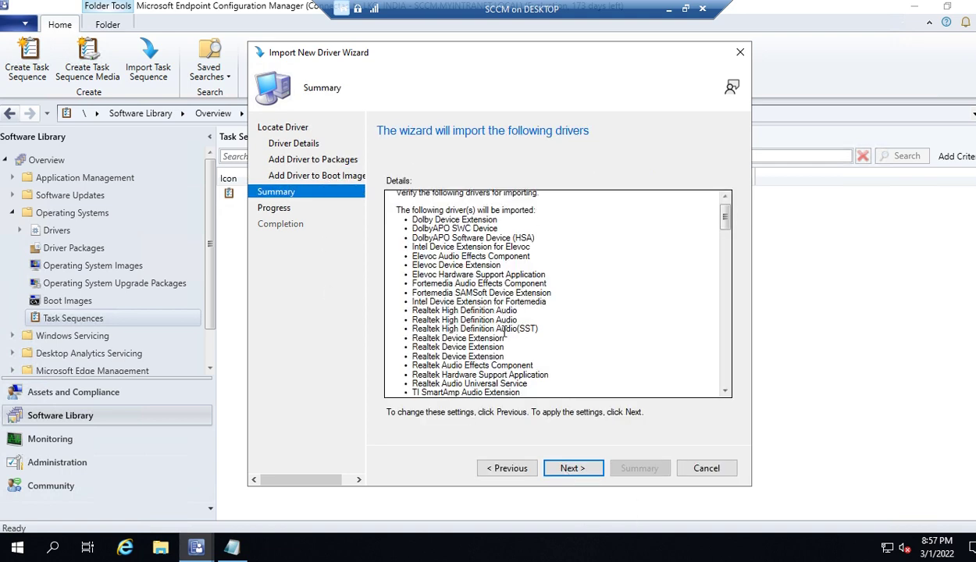
{"action": "scroll", "coordinate": [497, 329], "scroll_direction": "up", "scroll_amount": 1}
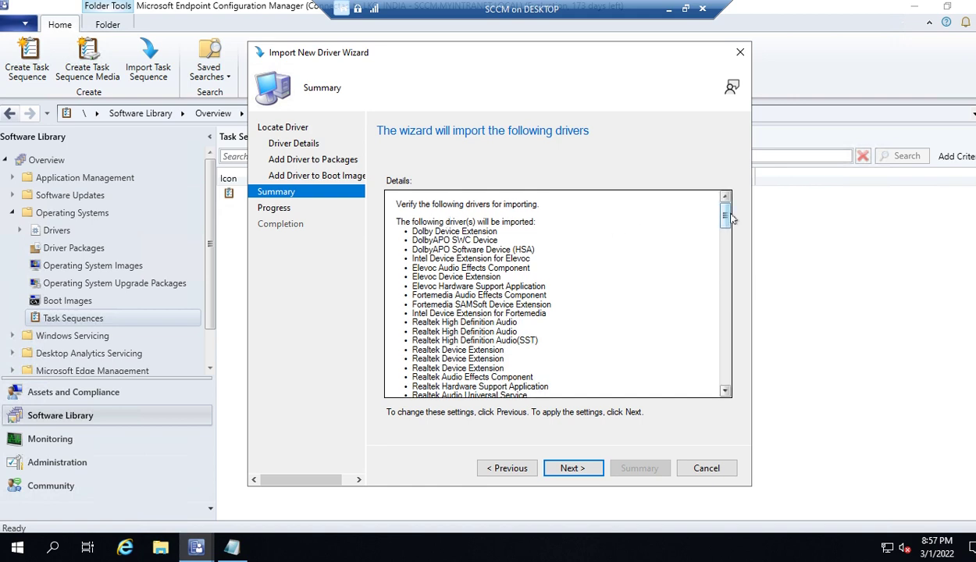
{"action": "left_click_drag", "start_coordinate": [725, 219], "coordinate": [724, 337]}
{"action": "scroll", "coordinate": [500, 328], "scroll_direction": "up", "scroll_amount": 1}
{"action": "scroll", "coordinate": [504, 324], "scroll_direction": "up", "scroll_amount": 3}
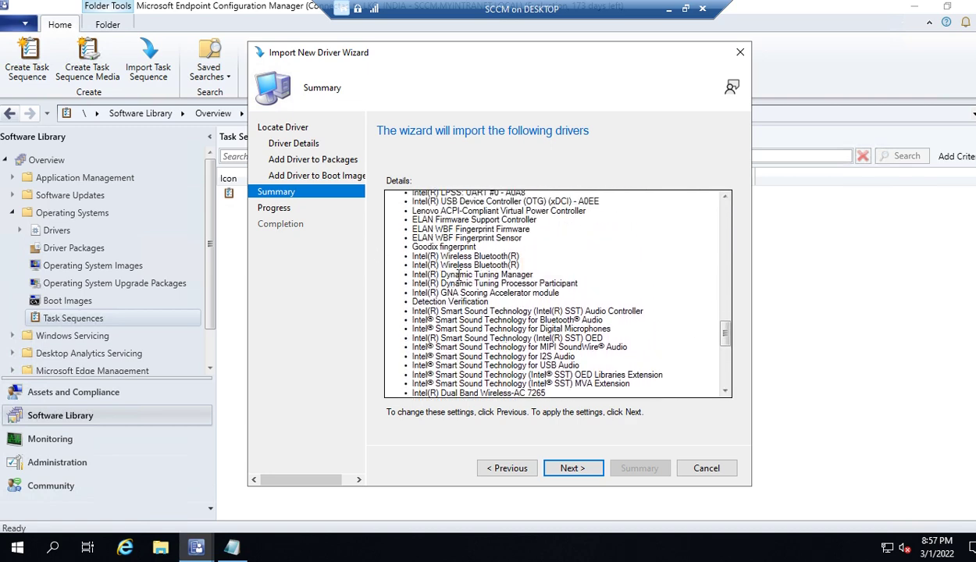
{"action": "scroll", "coordinate": [467, 273], "scroll_direction": "down", "scroll_amount": 9}
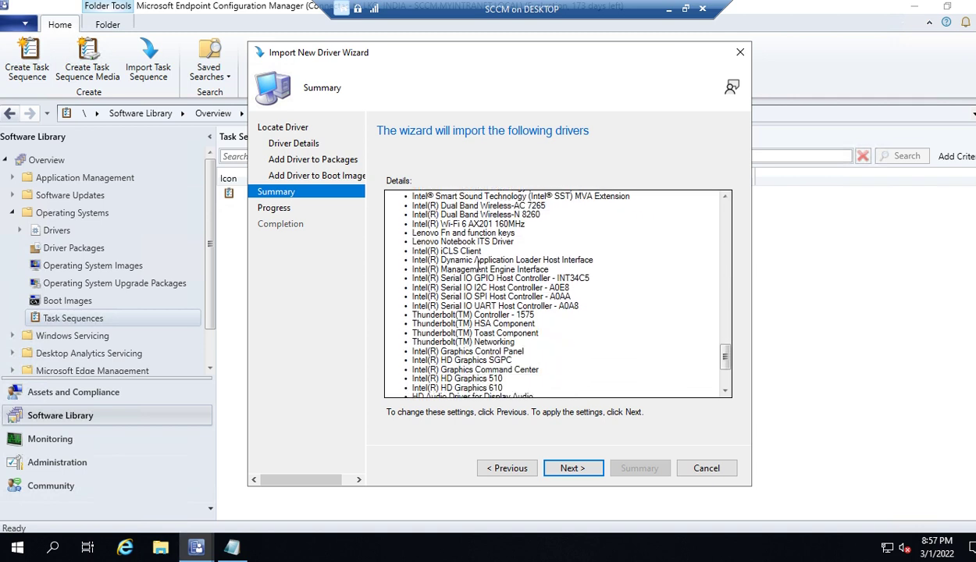
{"action": "scroll", "coordinate": [474, 264], "scroll_direction": "down", "scroll_amount": 3}
{"action": "left_click", "coordinate": [579, 469]}
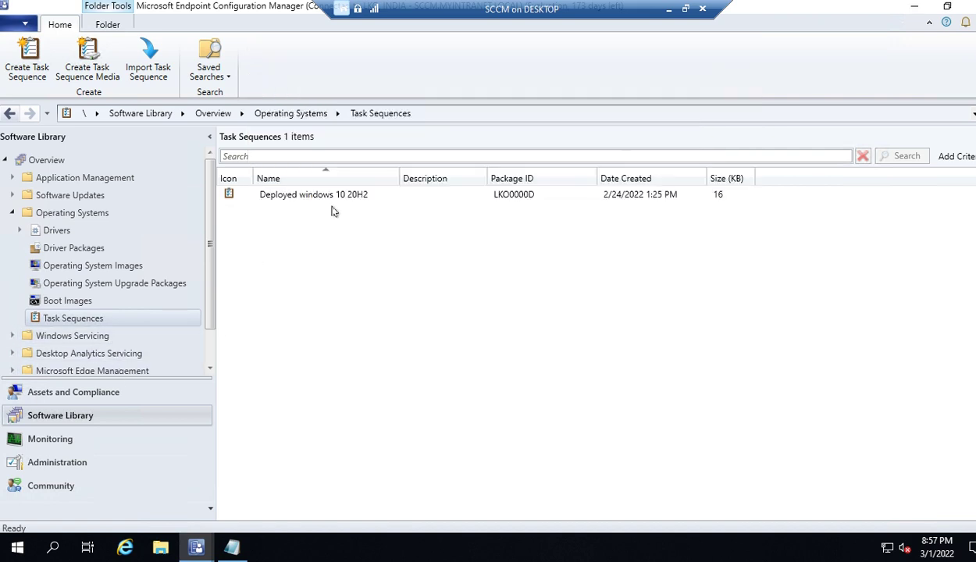
Reopen the "Deployed windows 10 20H2" task sequence for editing, view the General step types and the full tree, and close it
{"action": "left_click", "coordinate": [332, 201]}
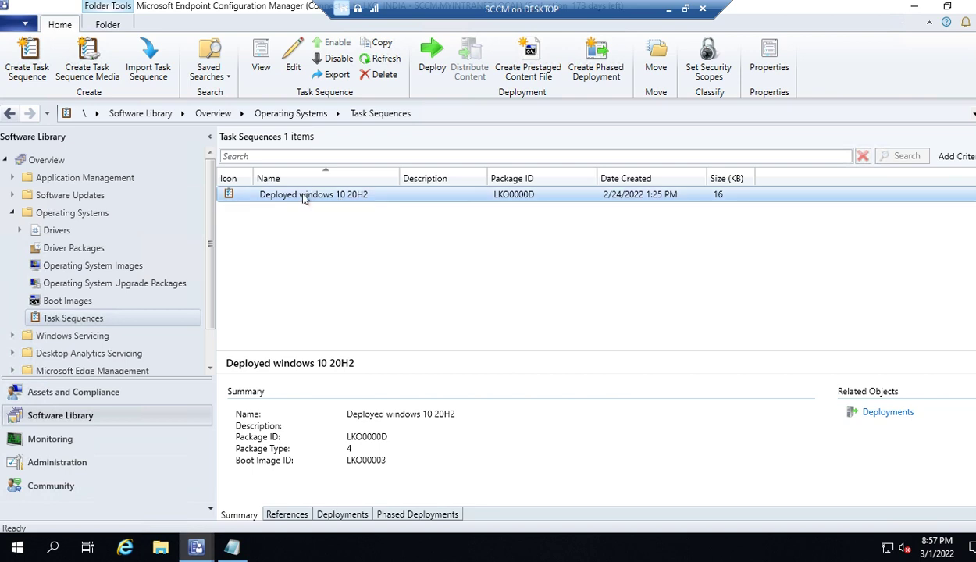
{"action": "left_click", "coordinate": [307, 199]}
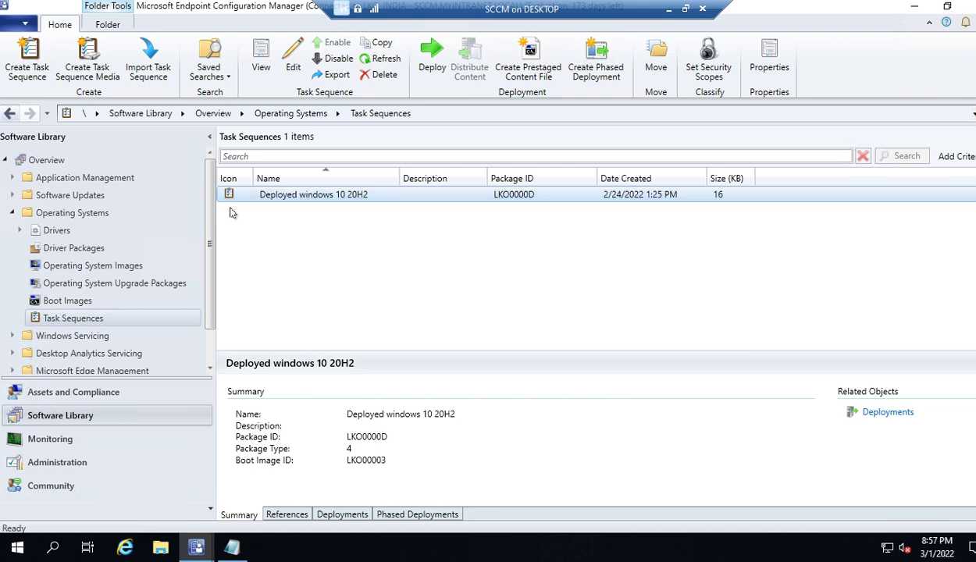
{"action": "right_click", "coordinate": [305, 201]}
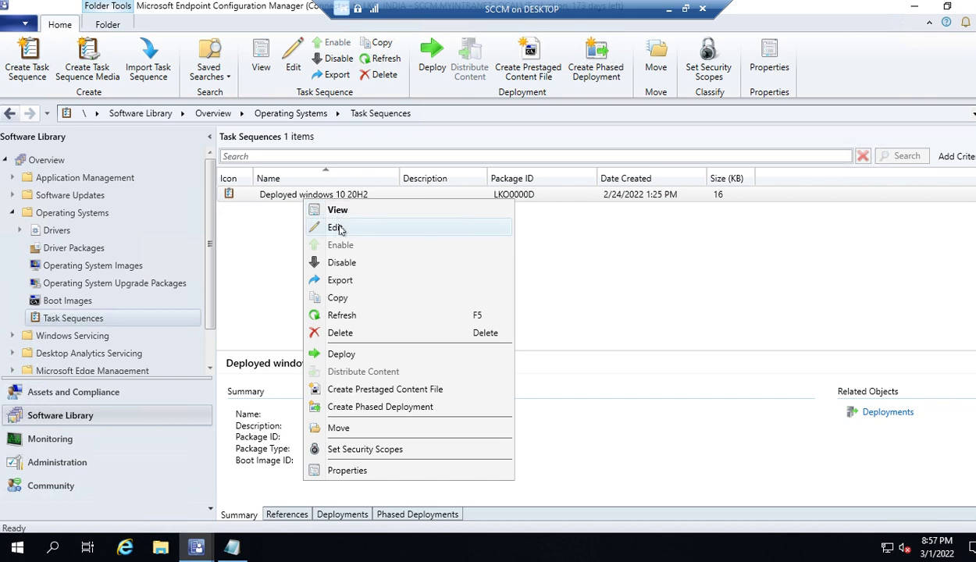
{"action": "left_click", "coordinate": [338, 227]}
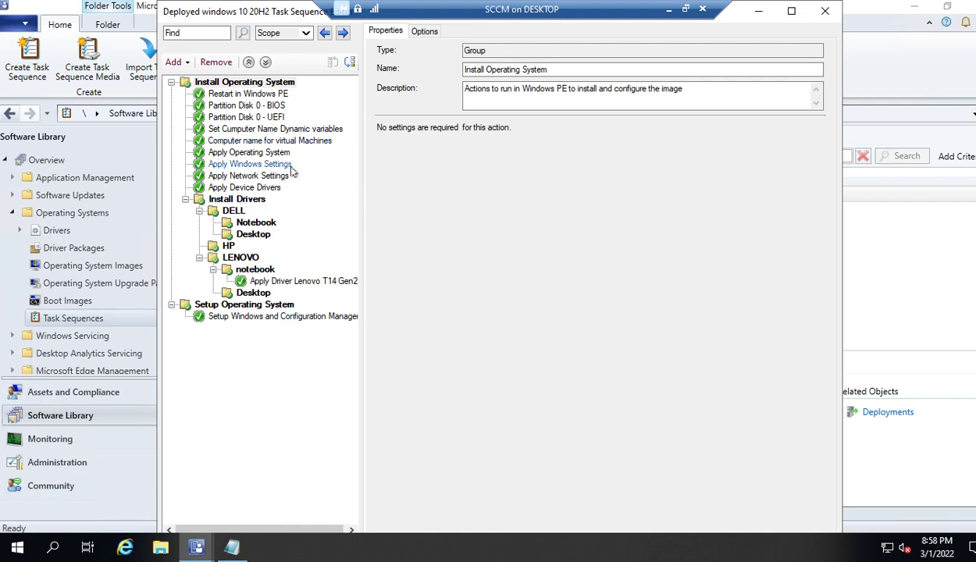
{"action": "left_click", "coordinate": [174, 63]}
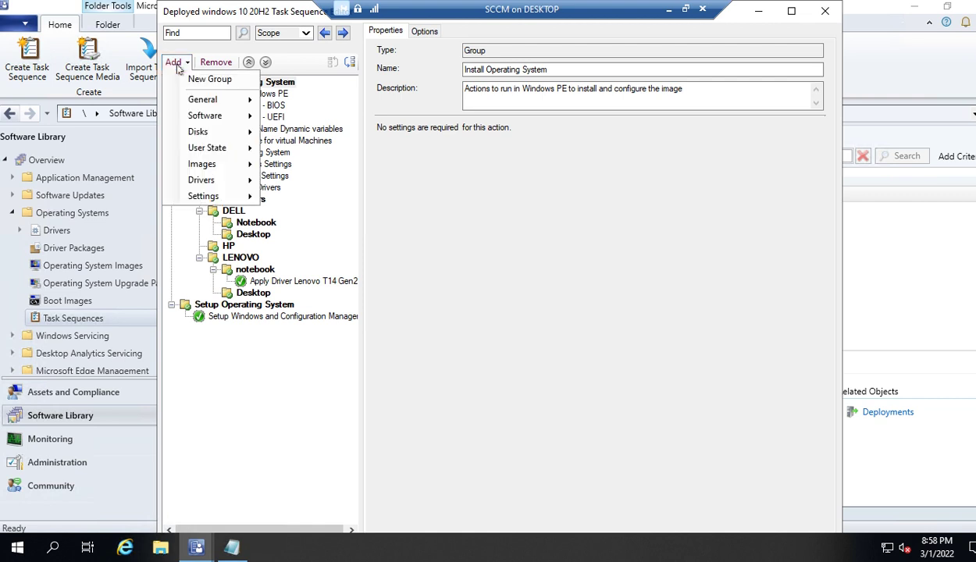
{"action": "mouse_move", "coordinate": [193, 102]}
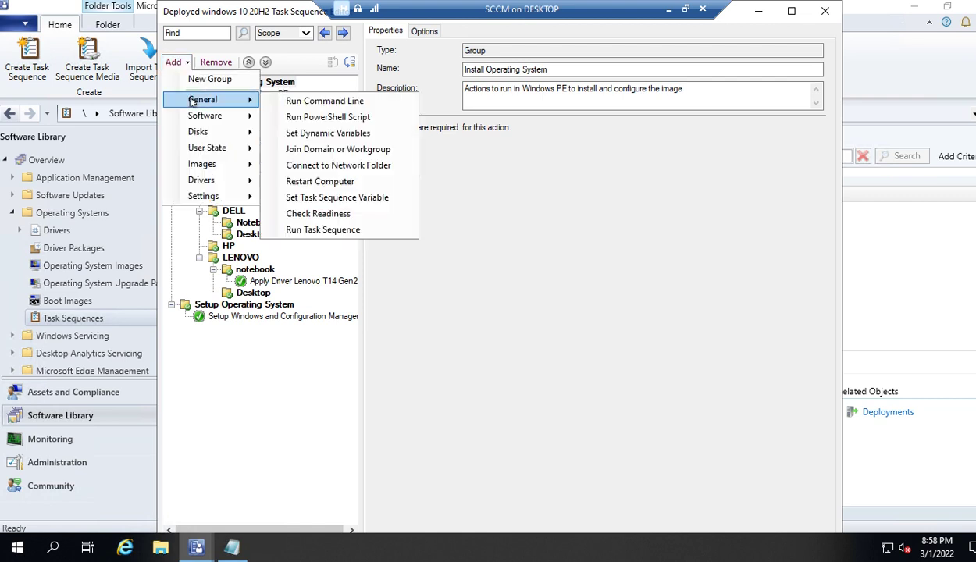
{"action": "left_click", "coordinate": [617, 336]}
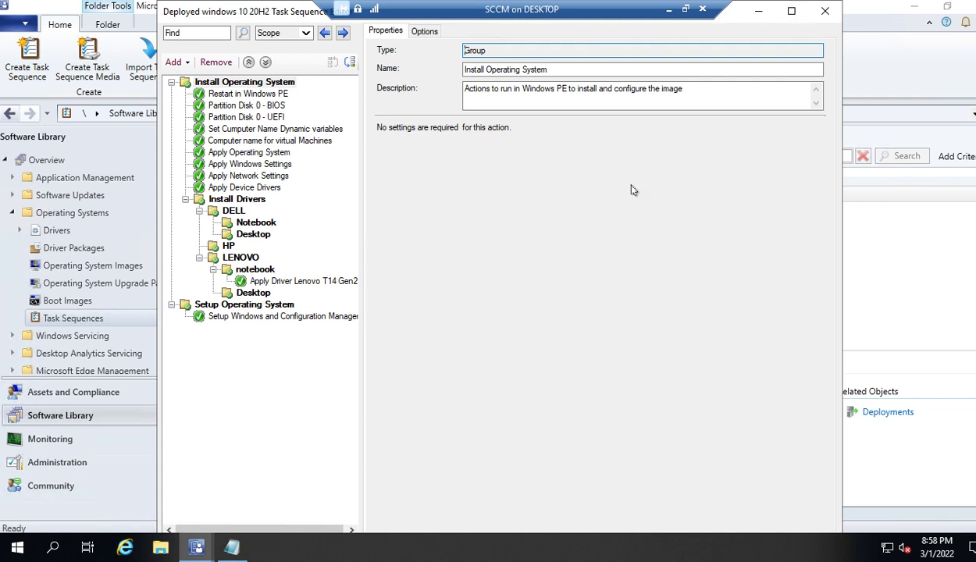
{"action": "double_click", "coordinate": [297, 12]}
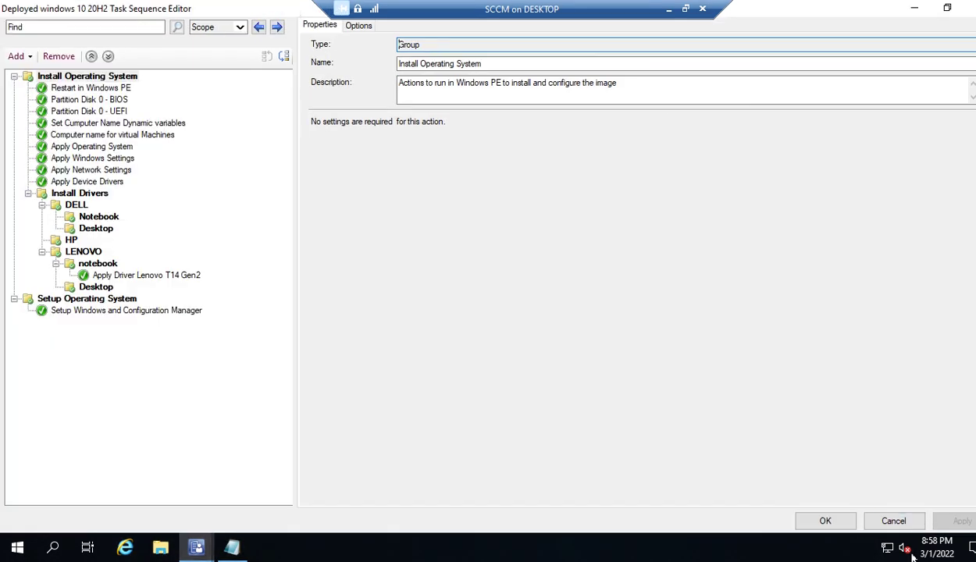
{"action": "left_click", "coordinate": [825, 522]}
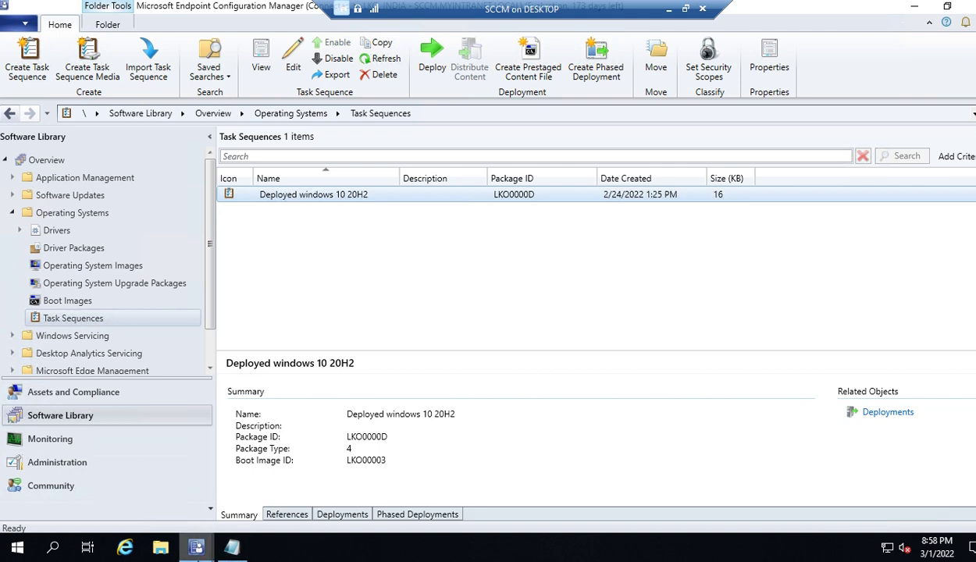
Check the progress of the driver import and move its wizard window aside
{"action": "left_click", "coordinate": [190, 550]}
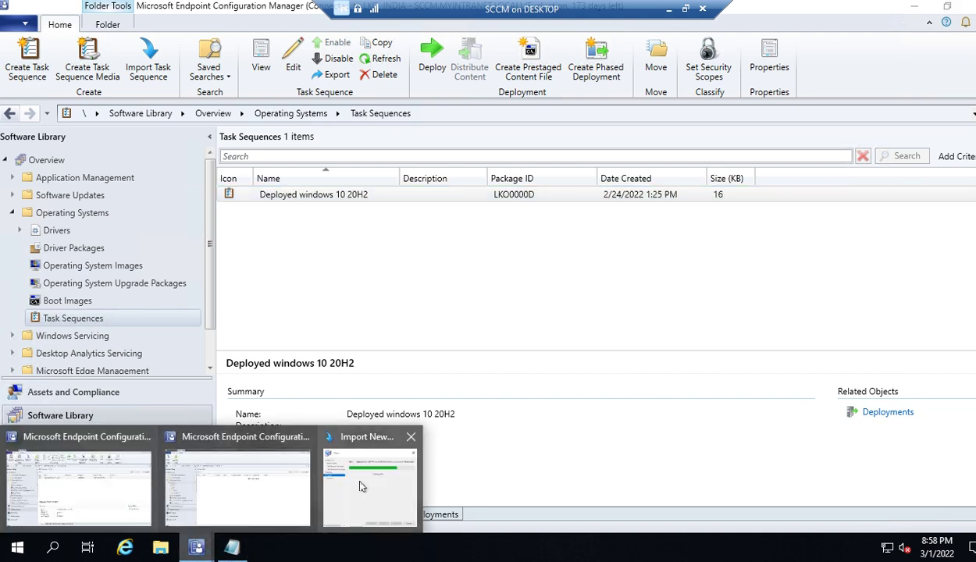
{"action": "left_click", "coordinate": [361, 483]}
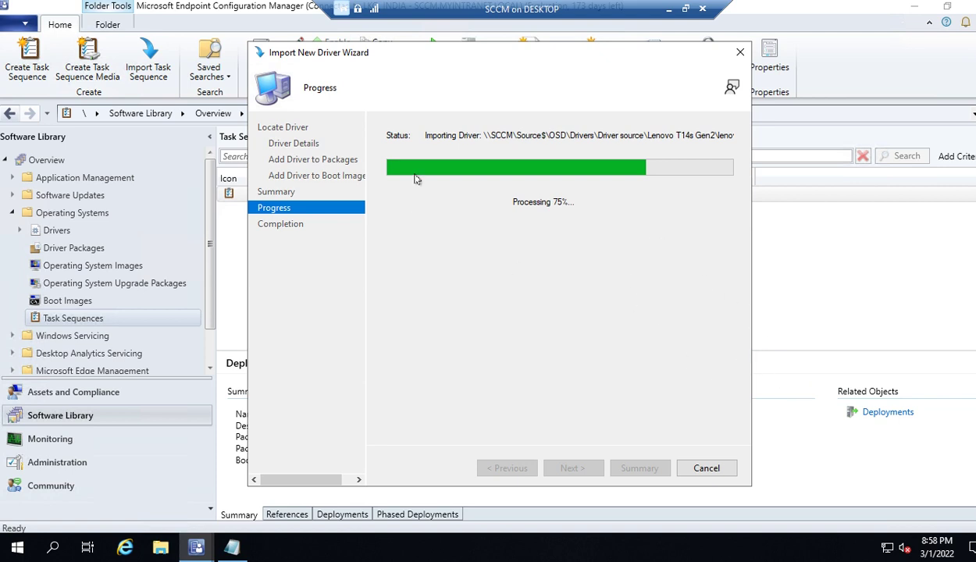
{"action": "left_click_drag", "start_coordinate": [449, 58], "coordinate": [509, 54]}
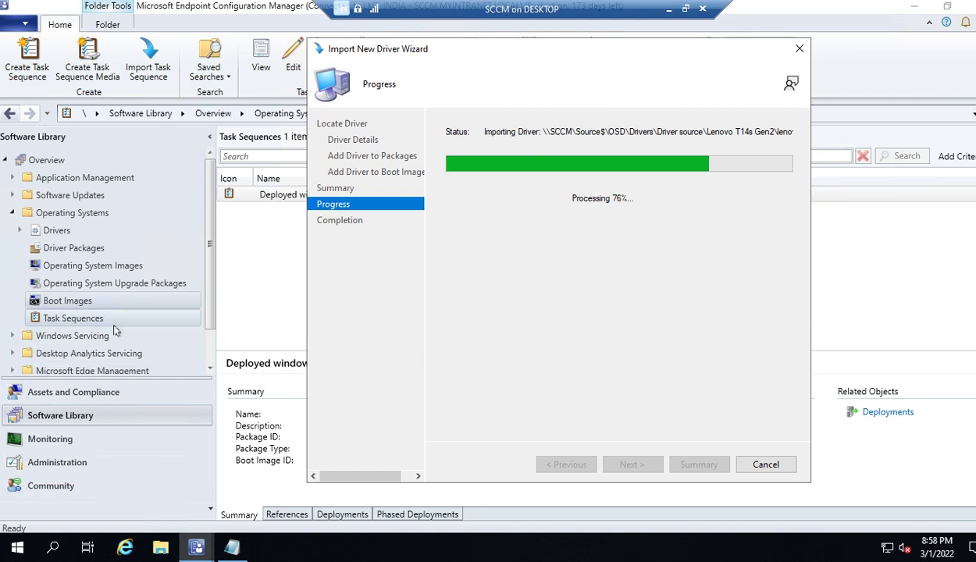
Examine the content status of the "Lenovo T14 Gen2 system drives" package and return to the driver import wizard
{"action": "left_click", "coordinate": [86, 248]}
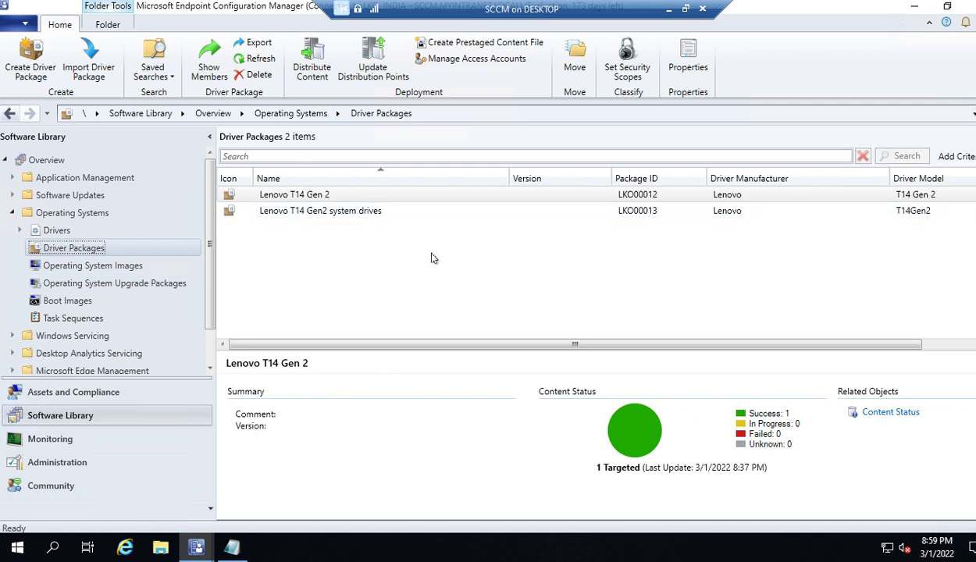
{"action": "left_click", "coordinate": [258, 213]}
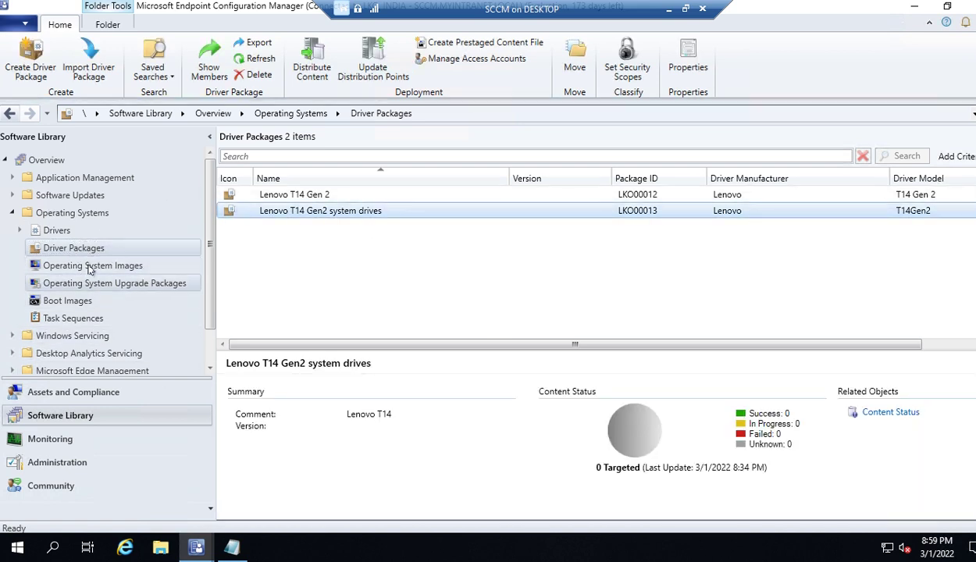
{"action": "left_click", "coordinate": [196, 549]}
{"action": "left_click", "coordinate": [347, 491]}
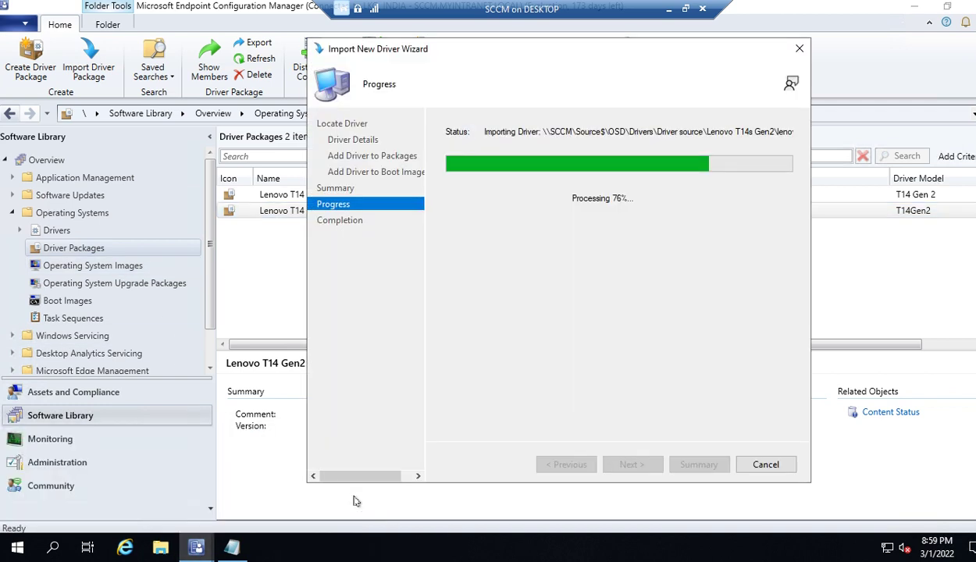